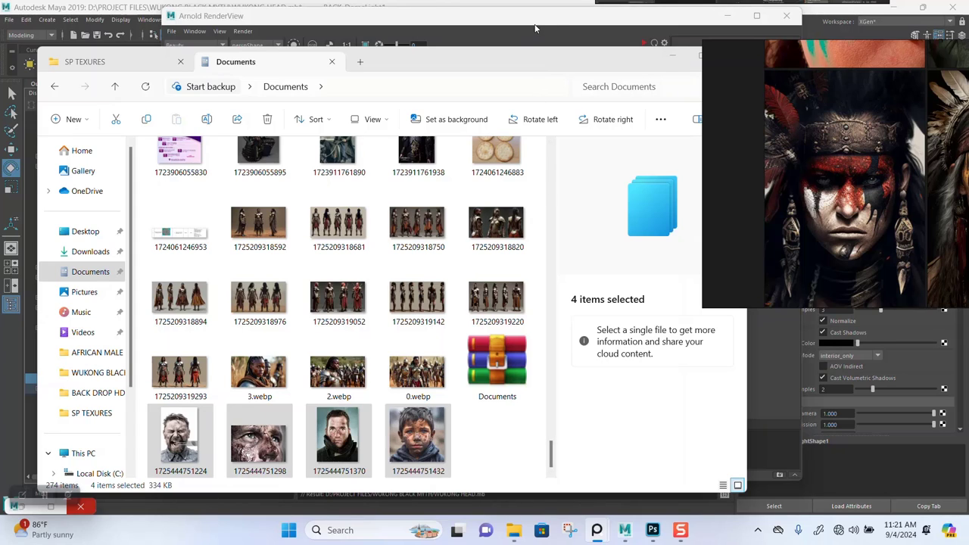
- Minimize the file browser and move the reference board off the render view's display settings
{"action": "left_click", "coordinate": [672, 57]}
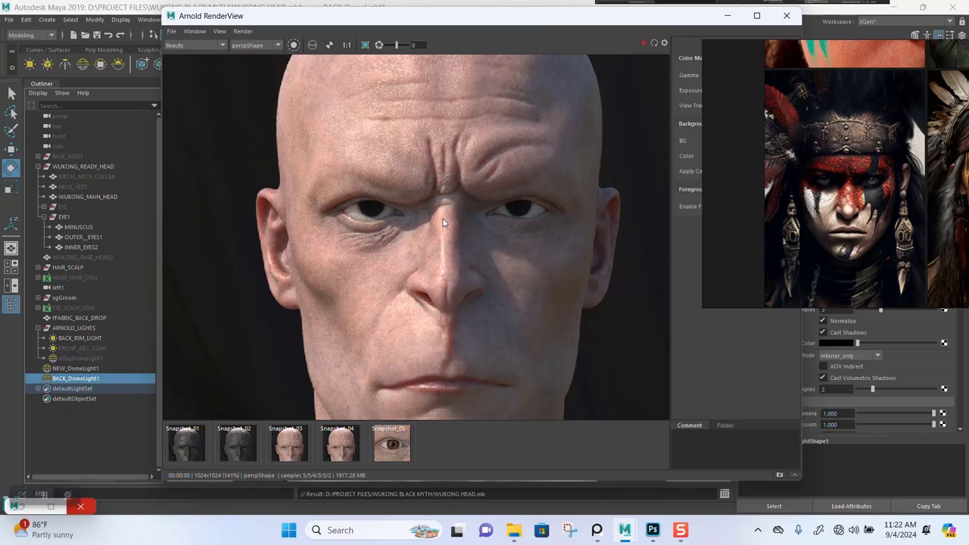
{"action": "scroll", "coordinate": [443, 219], "scroll_direction": "down", "scroll_amount": 1}
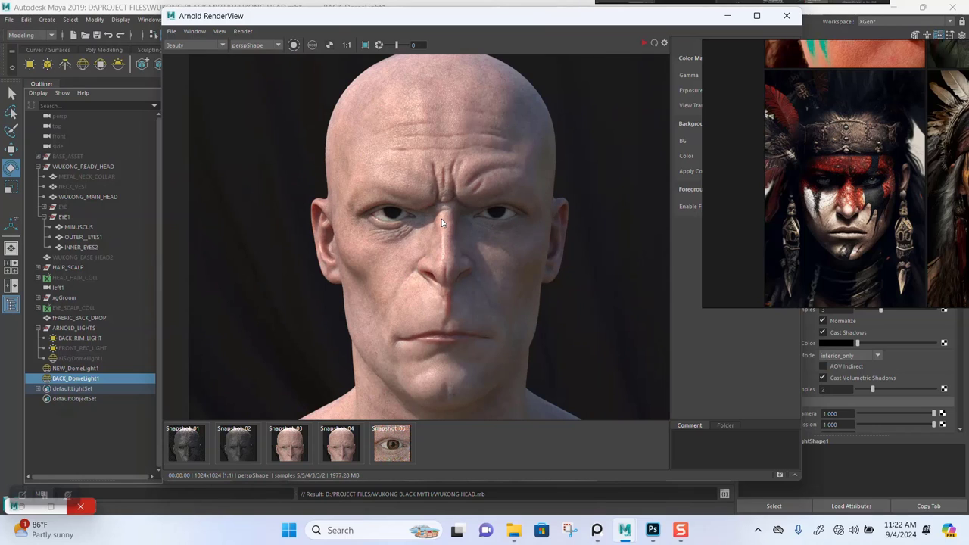
{"action": "left_click_drag", "start_coordinate": [795, 201], "coordinate": [892, 205]}
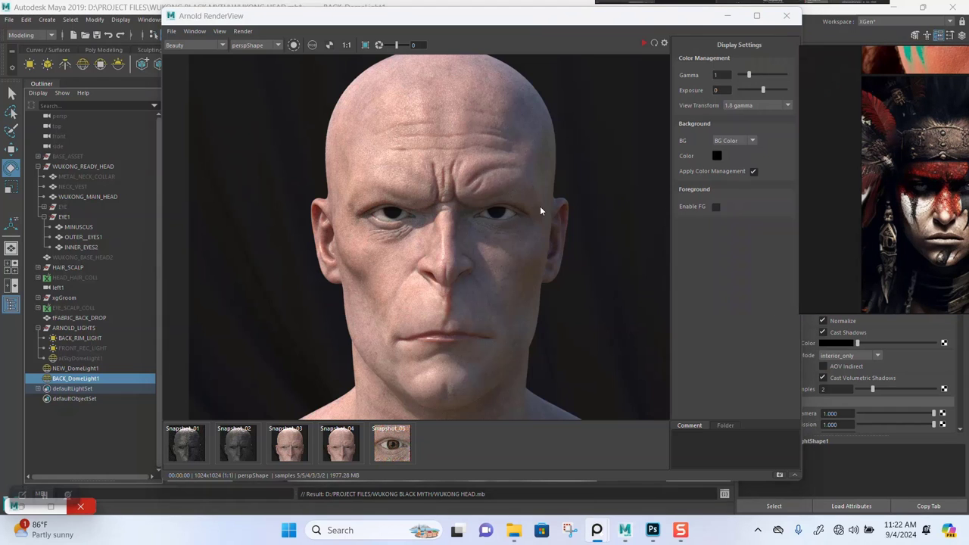
{"action": "scroll", "coordinate": [452, 218], "scroll_direction": "up", "scroll_amount": 4}
{"action": "scroll", "coordinate": [447, 211], "scroll_direction": "down", "scroll_amount": 5}
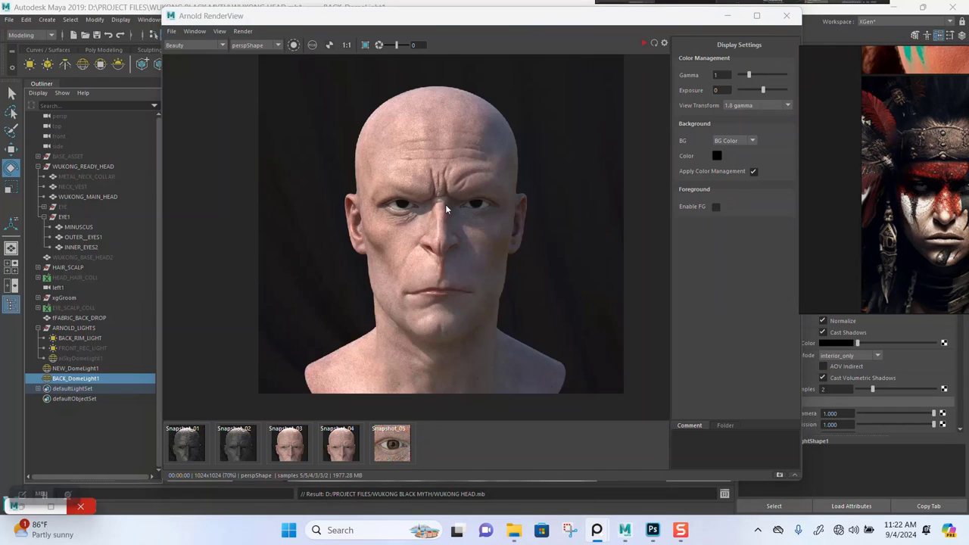
{"action": "scroll", "coordinate": [447, 209], "scroll_direction": "up", "scroll_amount": 2}
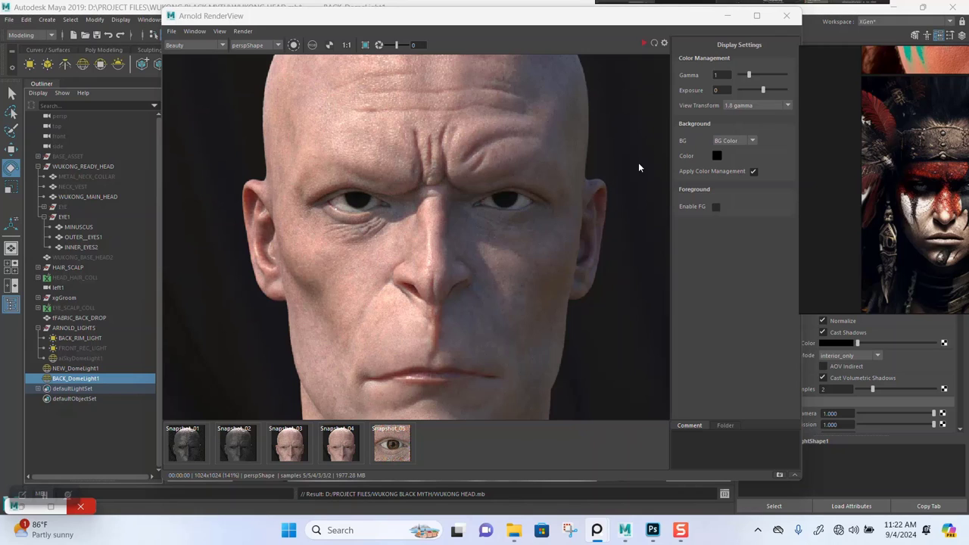
- Try the sRGB gamma and ACES RRT v1.0 view transforms on the head render and return to 1.8 gamma
{"action": "left_click", "coordinate": [741, 107]}
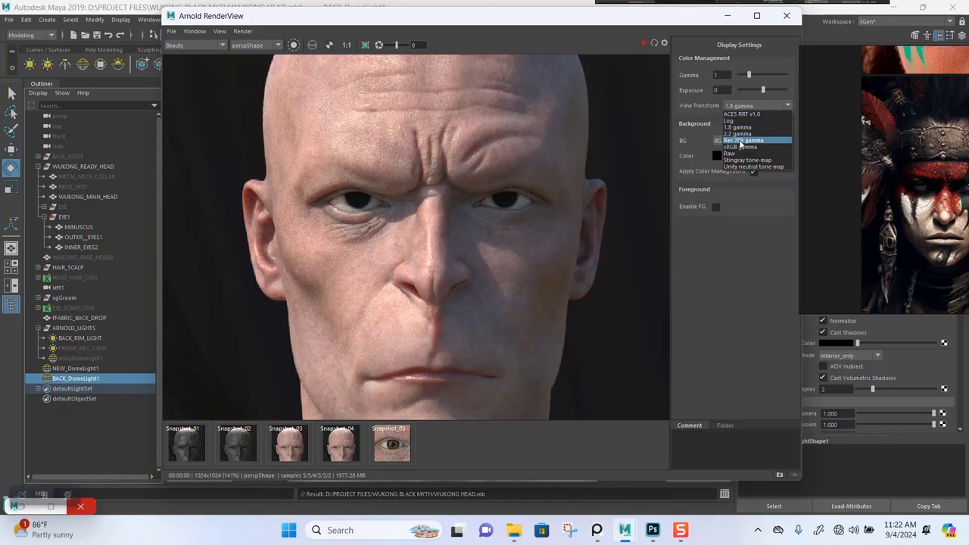
{"action": "left_click", "coordinate": [738, 147]}
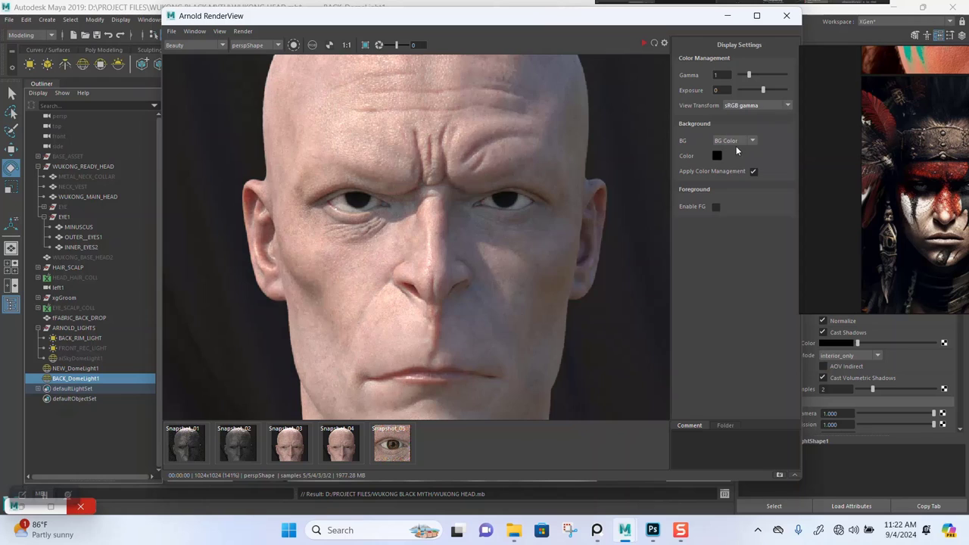
{"action": "left_click", "coordinate": [754, 107]}
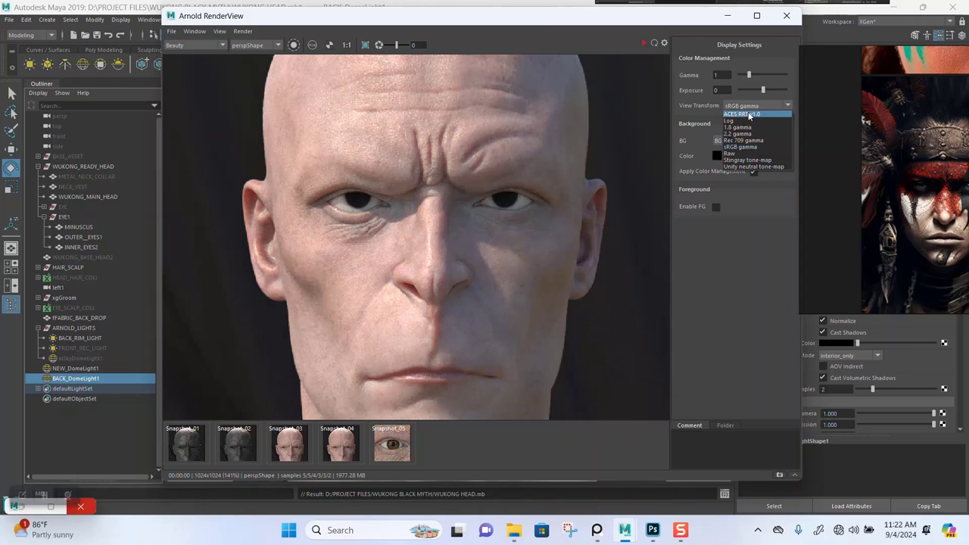
{"action": "left_click", "coordinate": [749, 116]}
{"action": "scroll", "coordinate": [477, 239], "scroll_direction": "down", "scroll_amount": 1}
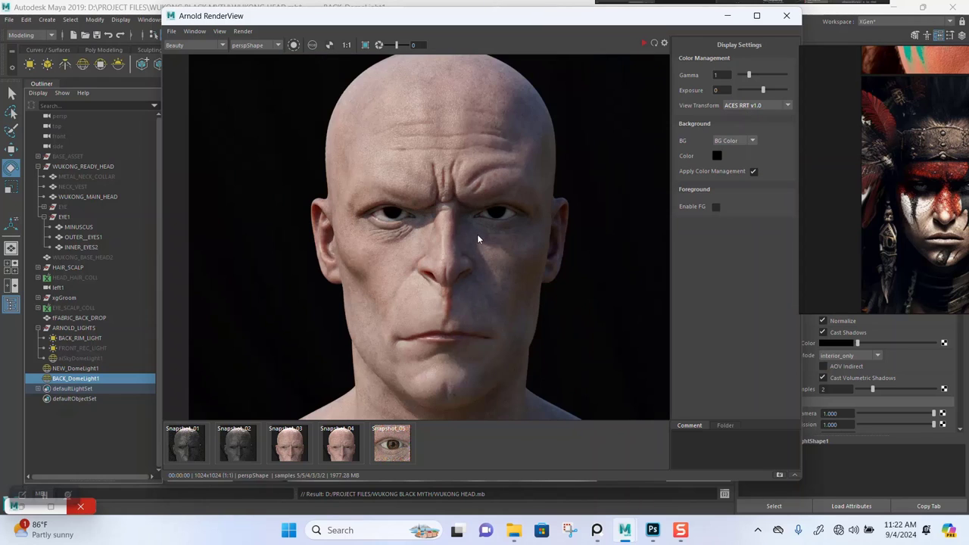
{"action": "left_click", "coordinate": [734, 106]}
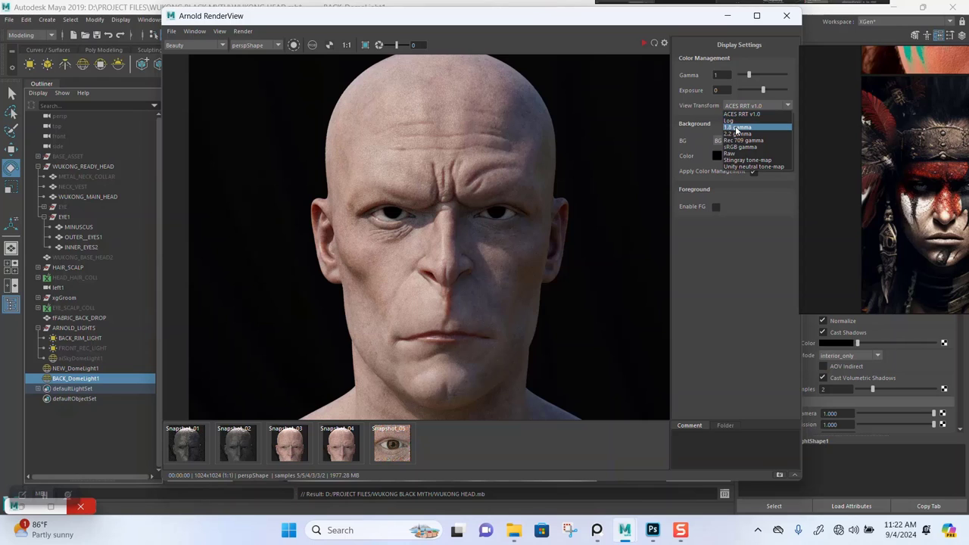
{"action": "left_click", "coordinate": [736, 127]}
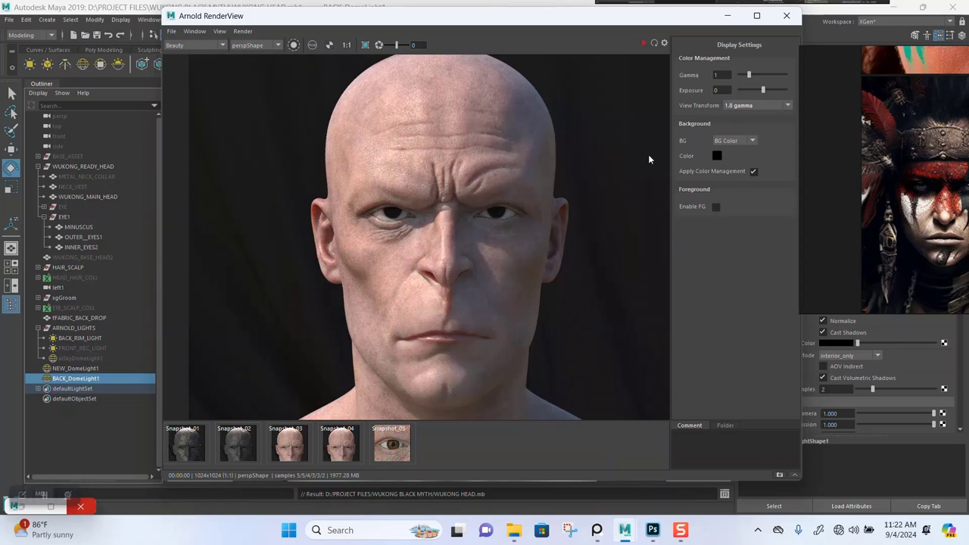
{"action": "left_click", "coordinate": [731, 108]}
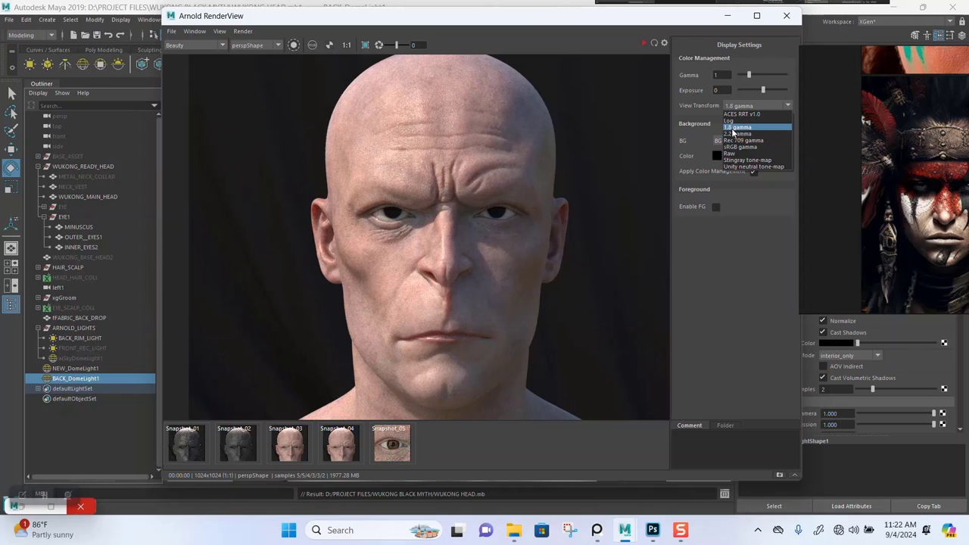
{"action": "left_click", "coordinate": [730, 255]}
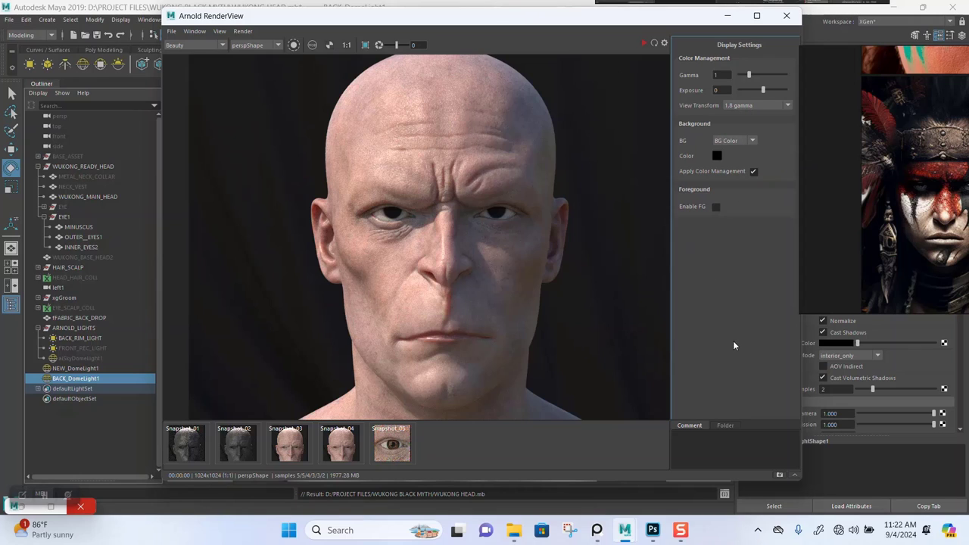
- Inspect the skin around the eye and nose, and store a snapshot of the current head render
{"action": "scroll", "coordinate": [413, 231], "scroll_direction": "up", "scroll_amount": 4}
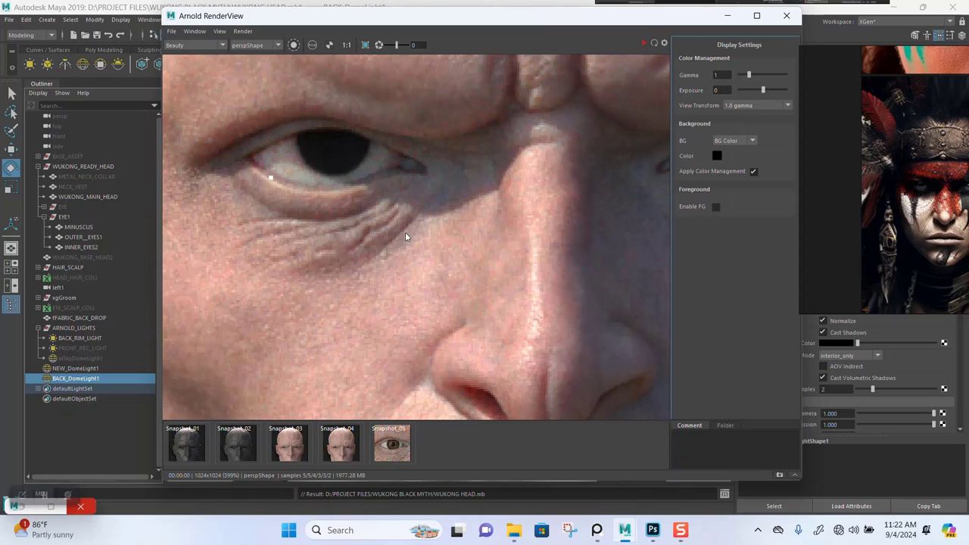
{"action": "scroll", "coordinate": [401, 246], "scroll_direction": "down", "scroll_amount": 2}
{"action": "scroll", "coordinate": [363, 234], "scroll_direction": "up", "scroll_amount": 2}
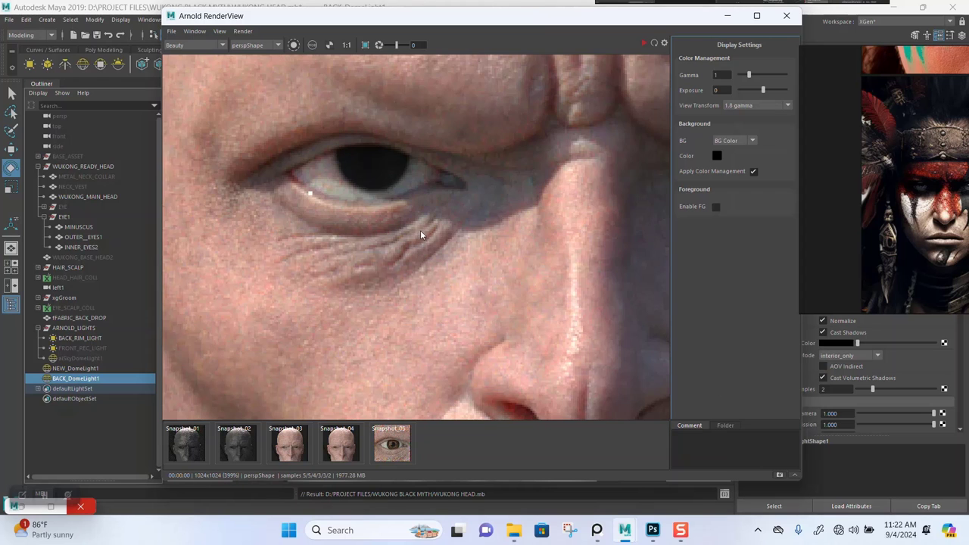
{"action": "scroll", "coordinate": [421, 230], "scroll_direction": "down", "scroll_amount": 2}
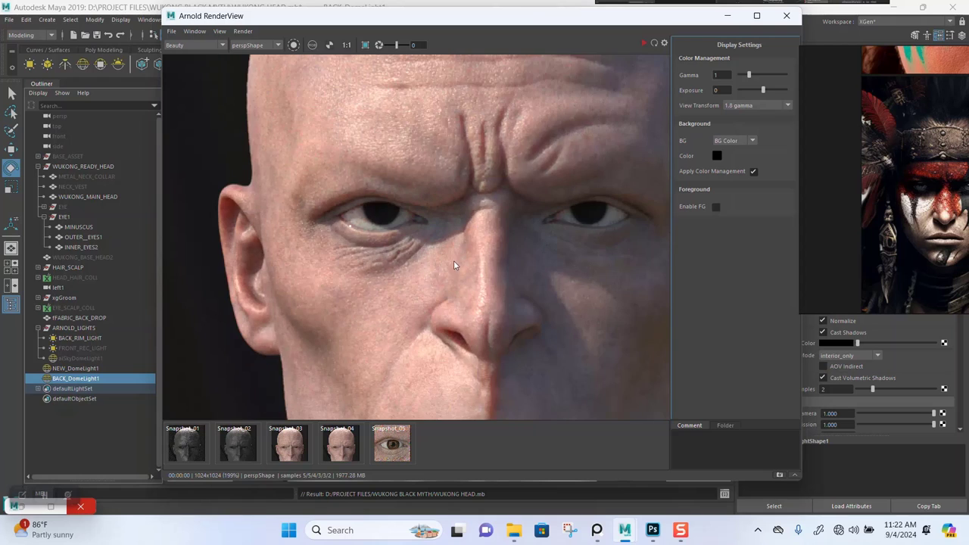
{"action": "scroll", "coordinate": [453, 265], "scroll_direction": "down", "scroll_amount": 2}
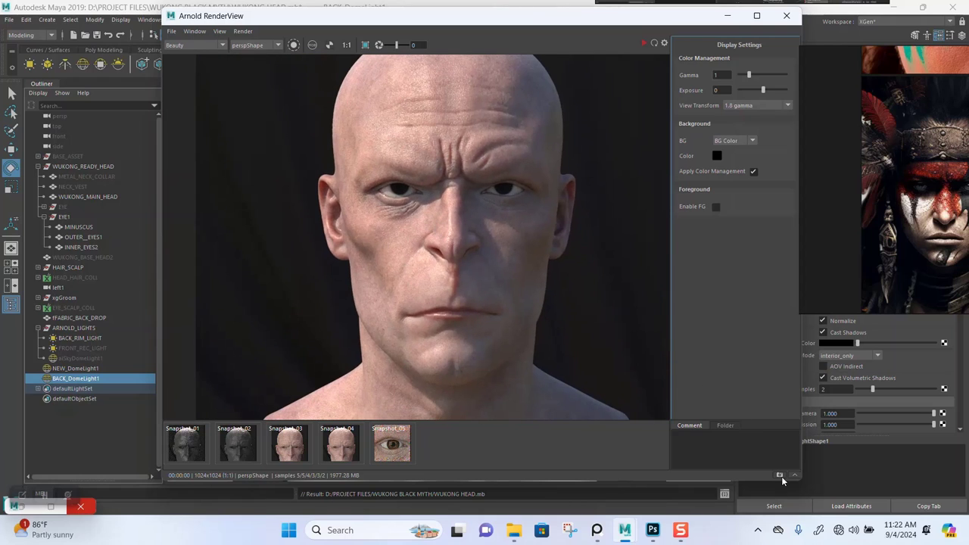
{"action": "left_click", "coordinate": [780, 475]}
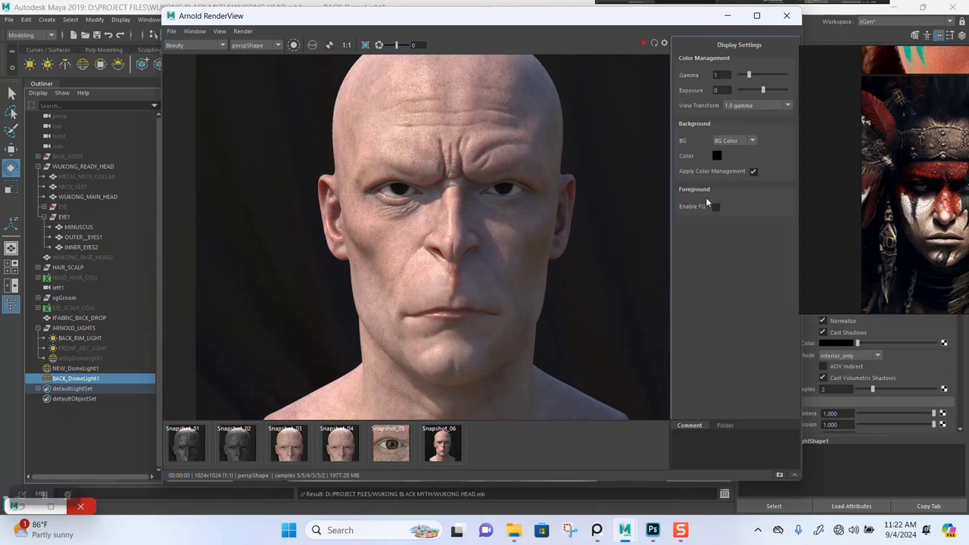
- Move the reference board next to the rendered face and examine the warrior's red, white and black face paint
{"action": "left_click", "coordinate": [836, 190]}
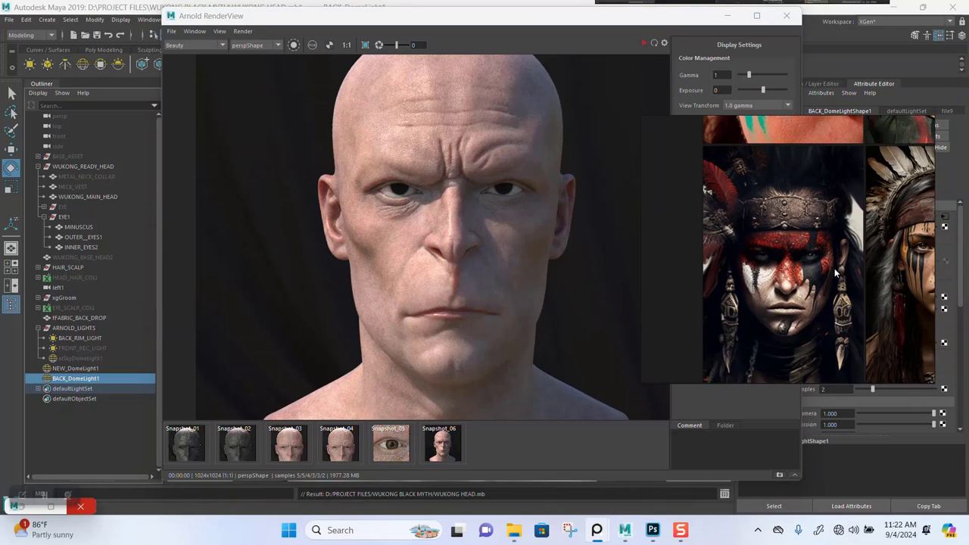
{"action": "right_click_drag", "start_coordinate": [827, 284], "coordinate": [822, 266]}
{"action": "scroll", "coordinate": [822, 270], "scroll_direction": "down", "scroll_amount": 5}
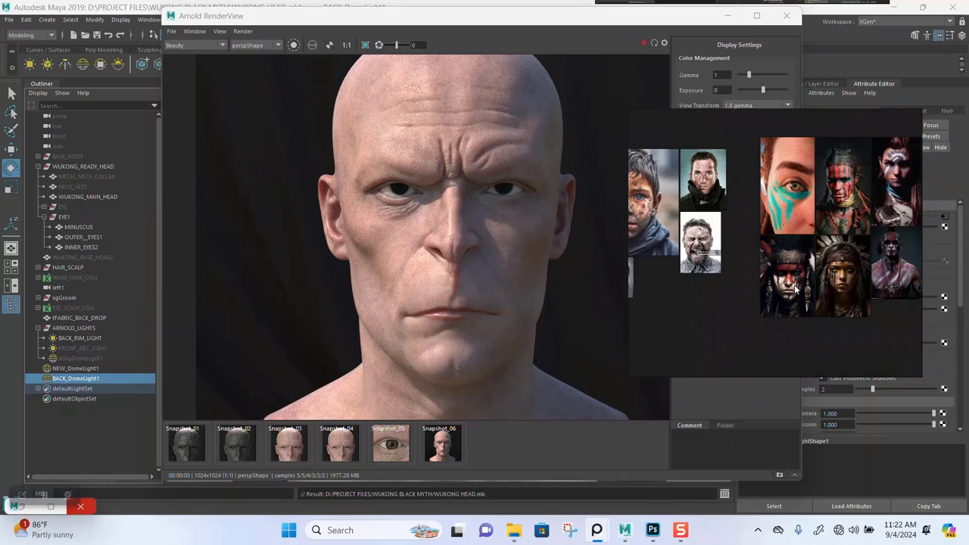
{"action": "middle_click_drag", "start_coordinate": [791, 281], "coordinate": [789, 270]}
{"action": "scroll", "coordinate": [790, 270], "scroll_direction": "up", "scroll_amount": 8}
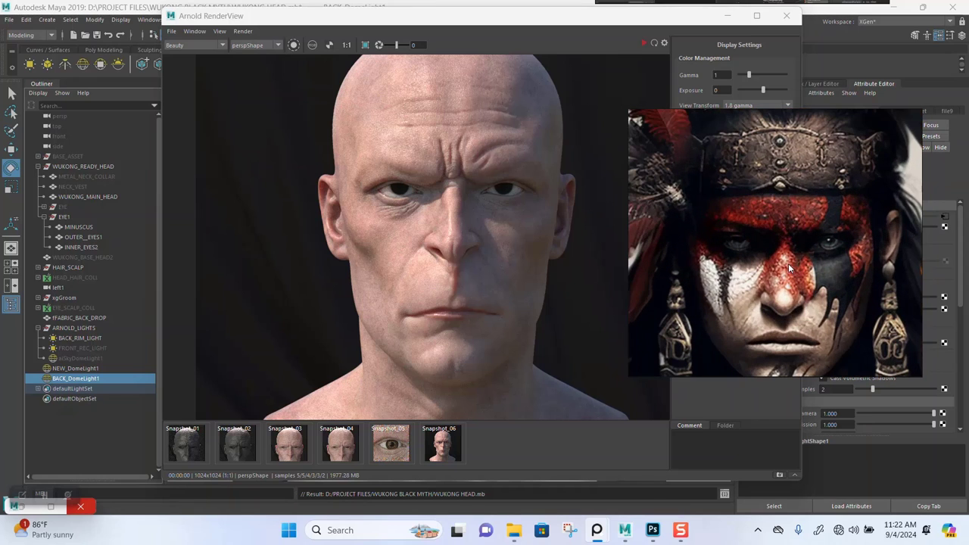
{"action": "scroll", "coordinate": [780, 261], "scroll_direction": "down", "scroll_amount": 1}
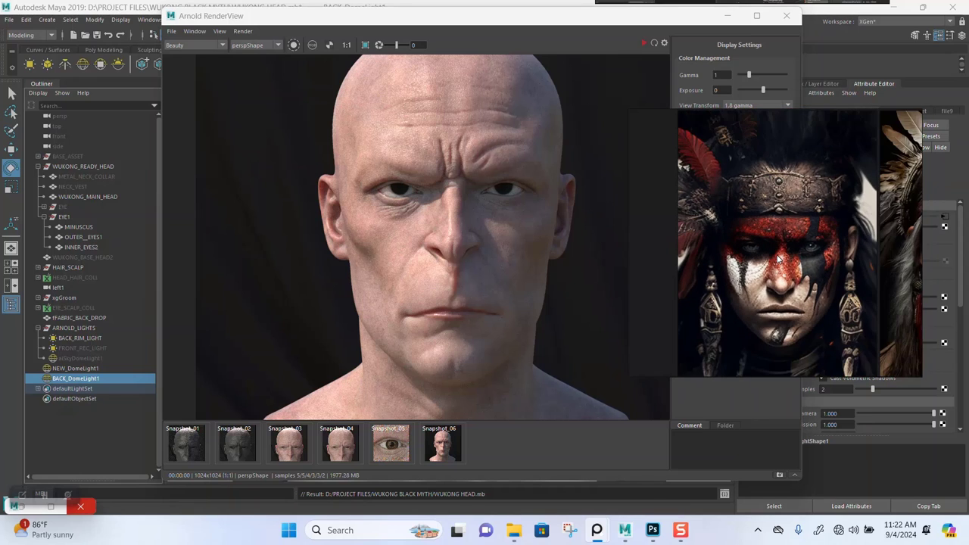
{"action": "scroll", "coordinate": [778, 259], "scroll_direction": "down", "scroll_amount": 2}
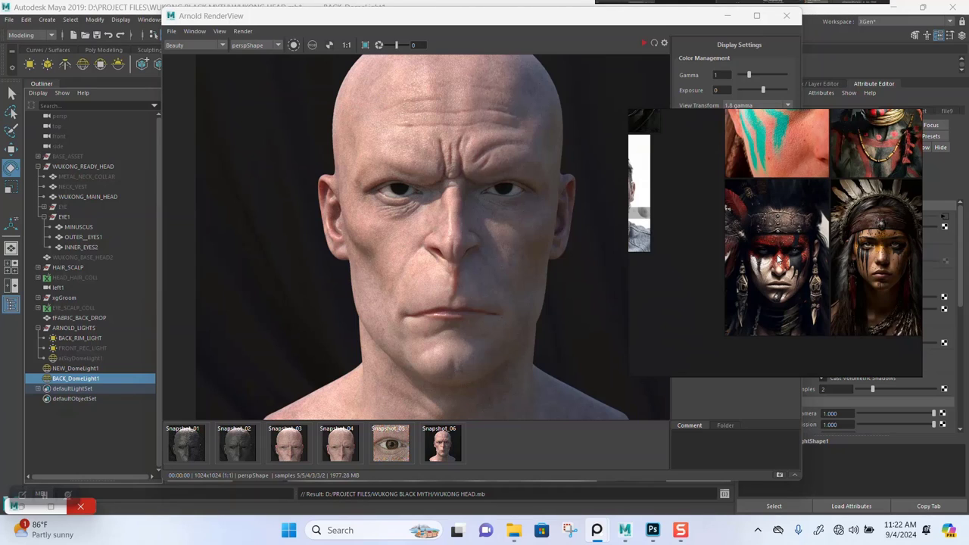
- Examine the yellow paint with black drips on the feathered-headdress portrait and compare it with the red-painted warrior
{"action": "middle_click_drag", "start_coordinate": [902, 231], "coordinate": [824, 237]}
{"action": "scroll", "coordinate": [825, 237], "scroll_direction": "up", "scroll_amount": 3}
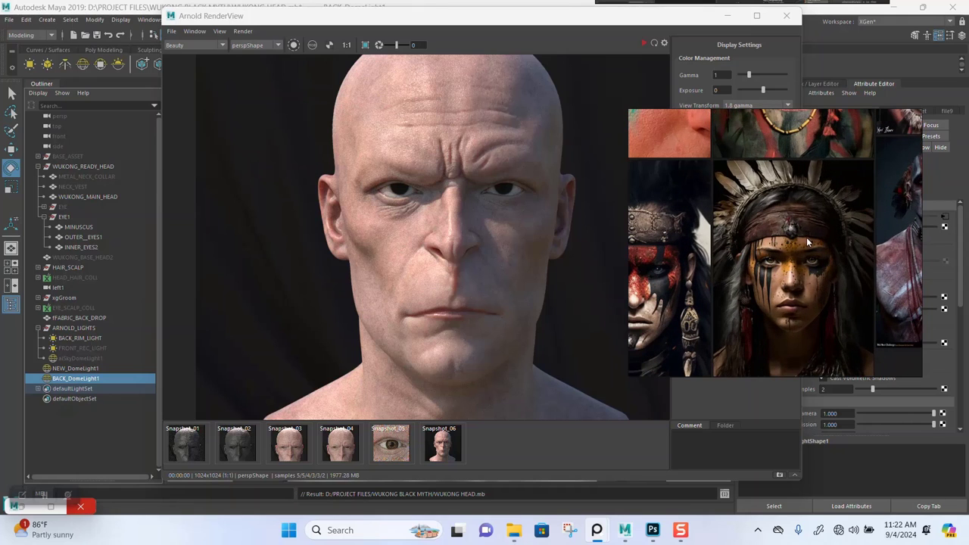
{"action": "scroll", "coordinate": [799, 239], "scroll_direction": "up", "scroll_amount": 2}
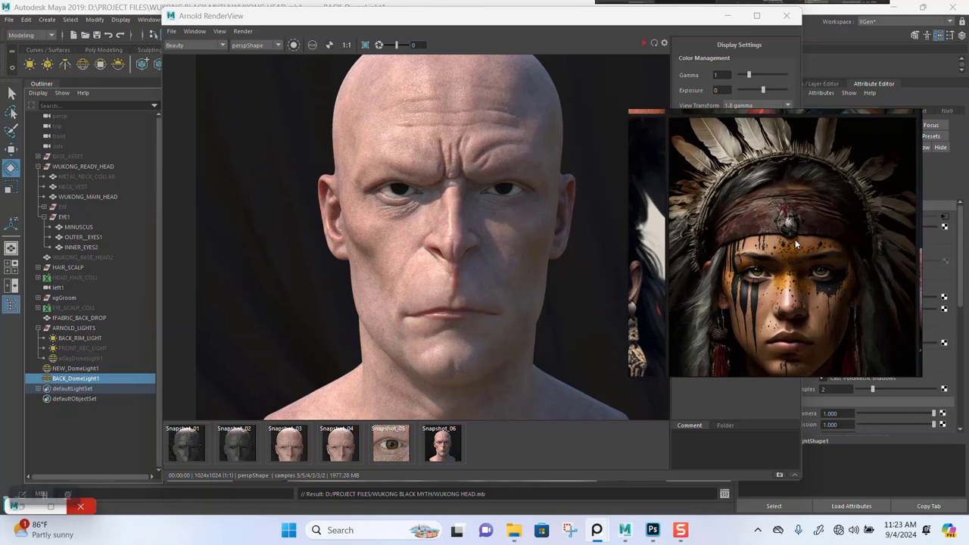
{"action": "scroll", "coordinate": [795, 239], "scroll_direction": "up", "scroll_amount": 4}
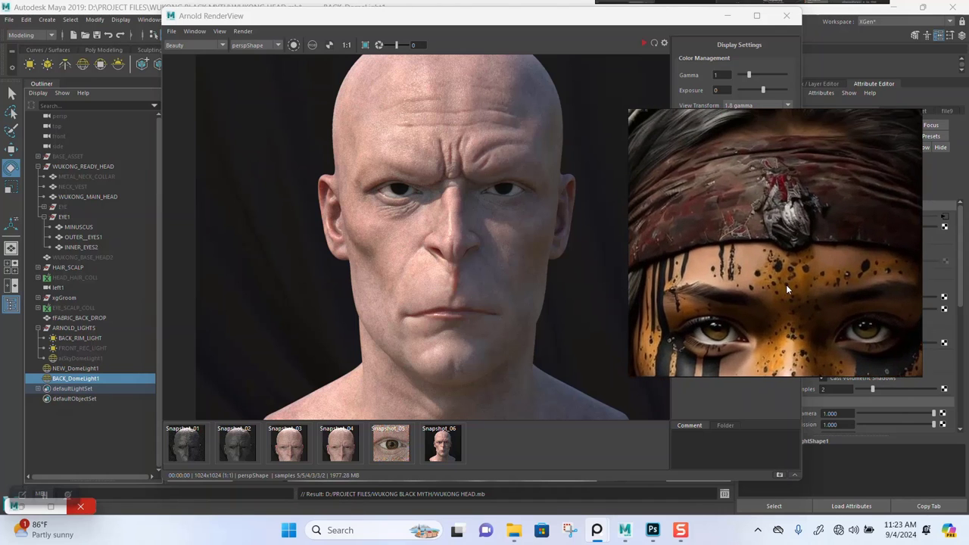
{"action": "scroll", "coordinate": [786, 285], "scroll_direction": "down", "scroll_amount": 4}
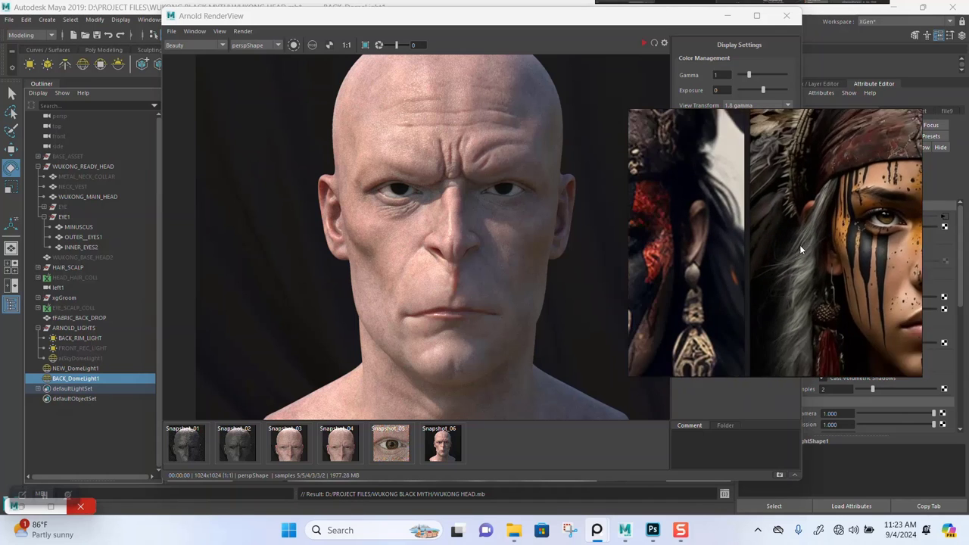
{"action": "middle_click_drag", "start_coordinate": [801, 246], "coordinate": [908, 243]}
{"action": "mouse_move", "coordinate": [771, 244]}
{"action": "middle_mouse_down"}
{"action": "mouse_move", "coordinate": [866, 237]}
{"action": "mouse_move", "coordinate": [831, 262]}
{"action": "mouse_move", "coordinate": [781, 330]}
{"action": "middle_mouse_up"}
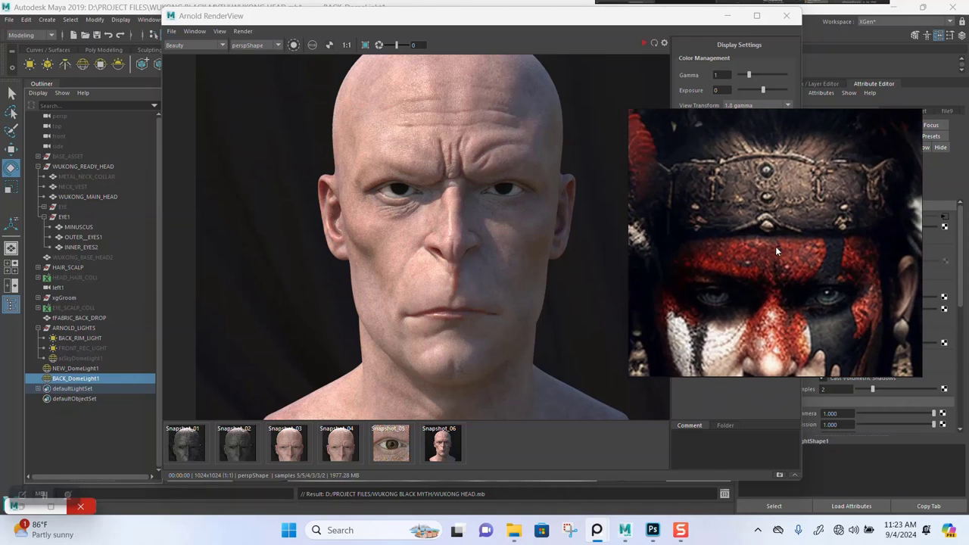
{"action": "middle_click_drag", "start_coordinate": [778, 280], "coordinate": [794, 266]}
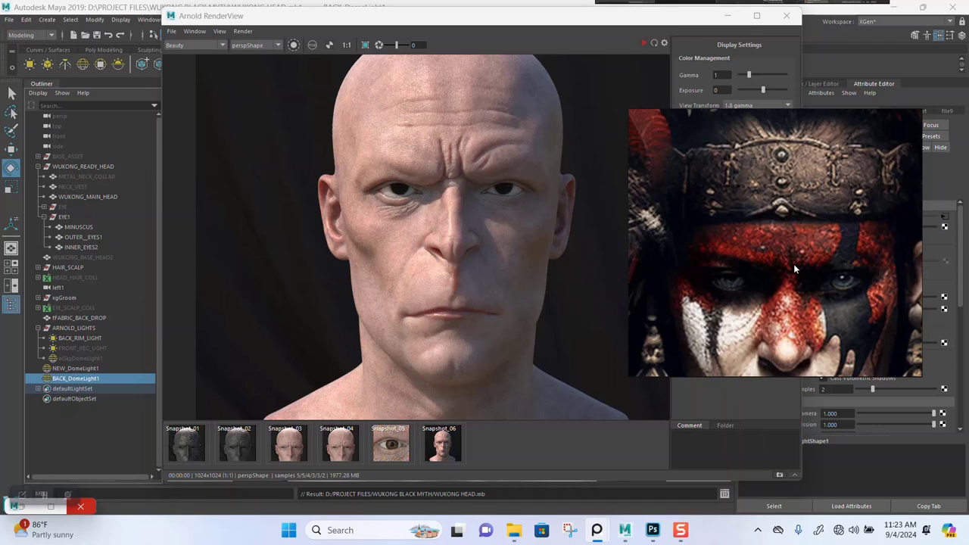
{"action": "scroll", "coordinate": [794, 267], "scroll_direction": "down", "scroll_amount": 3}
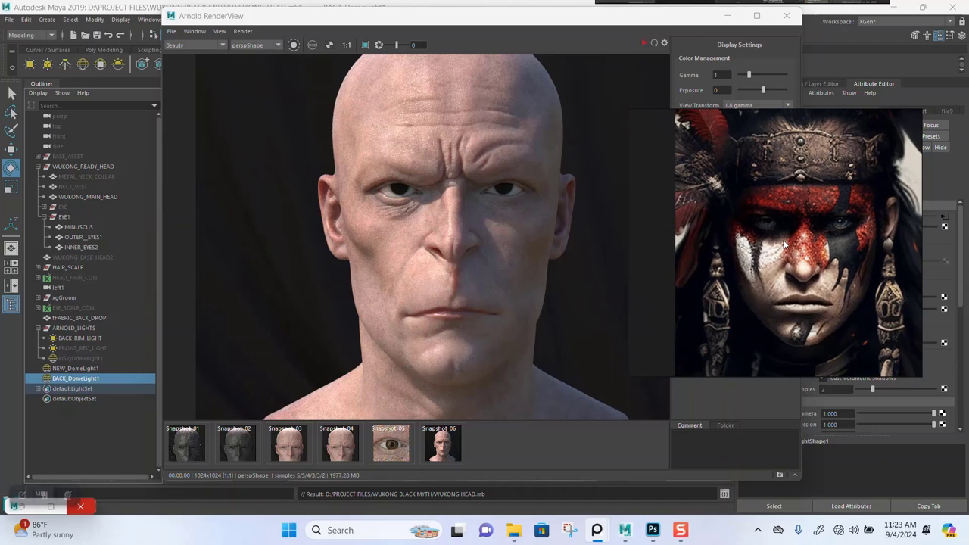
{"action": "middle_click_drag", "start_coordinate": [819, 252], "coordinate": [763, 262]}
{"action": "scroll", "coordinate": [763, 261], "scroll_direction": "down", "scroll_amount": 2}
{"action": "scroll", "coordinate": [765, 265], "scroll_direction": "down", "scroll_amount": 2}
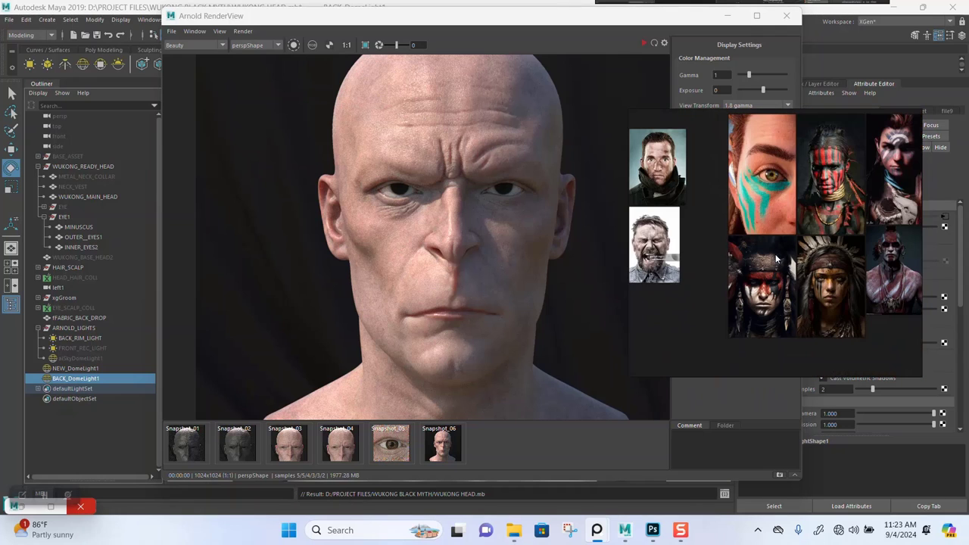
- Examine the dirt and mud smears on the boy, close-up eye and dark-collared man reference portraits
{"action": "middle_click_drag", "start_coordinate": [698, 240], "coordinate": [838, 251]}
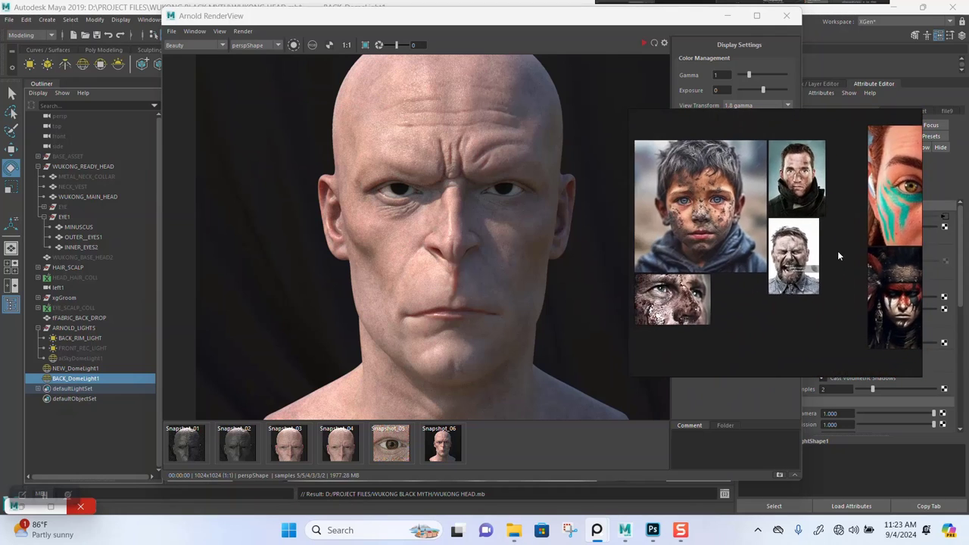
{"action": "middle_click_drag", "start_coordinate": [761, 232], "coordinate": [781, 236]}
{"action": "scroll", "coordinate": [765, 257], "scroll_direction": "left", "scroll_amount": 1}
{"action": "scroll", "coordinate": [739, 277], "scroll_direction": "up", "scroll_amount": 3}
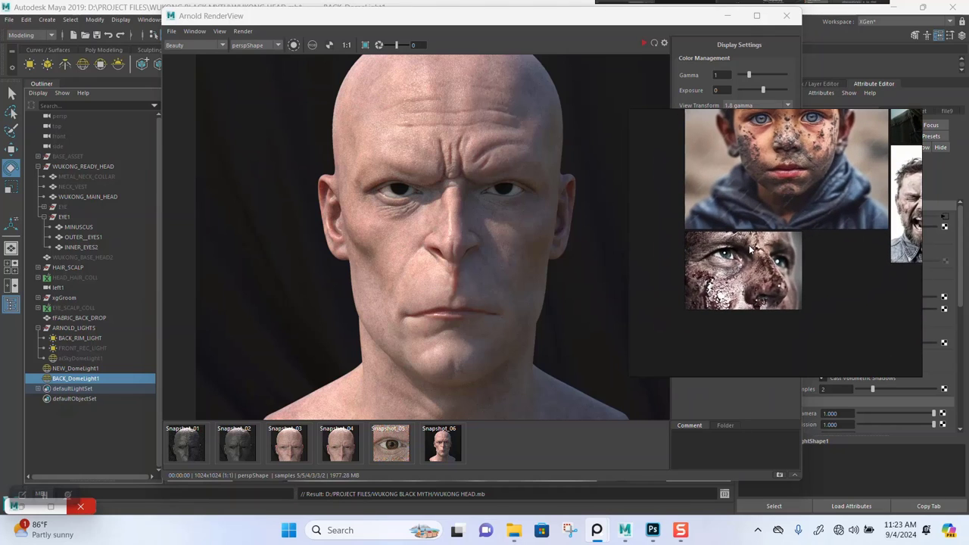
{"action": "middle_click_drag", "start_coordinate": [752, 238], "coordinate": [686, 271]}
{"action": "middle_click_drag", "start_coordinate": [791, 186], "coordinate": [779, 244]}
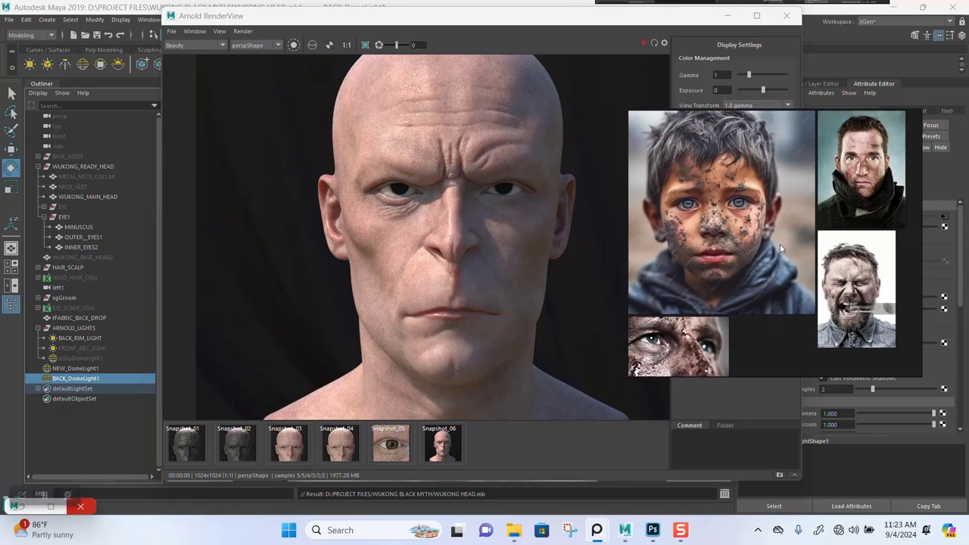
{"action": "scroll", "coordinate": [815, 217], "scroll_direction": "up", "scroll_amount": 3}
{"action": "middle_click_drag", "start_coordinate": [886, 235], "coordinate": [789, 193]}
{"action": "scroll", "coordinate": [796, 248], "scroll_direction": "up", "scroll_amount": 4}
{"action": "scroll", "coordinate": [767, 234], "scroll_direction": "left", "scroll_amount": 2}
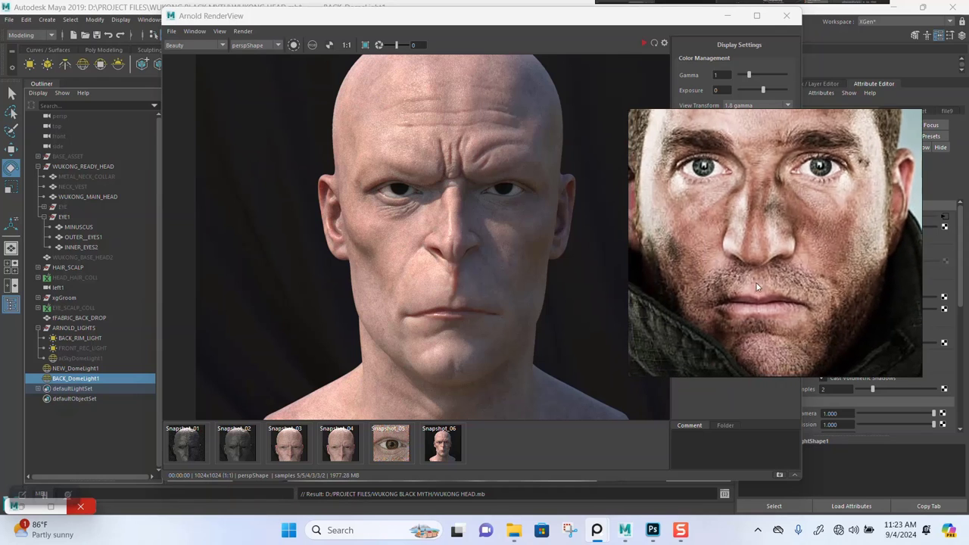
- Examine the dirt smudges on the screaming bearded man's forehead and cheeks and compare them with the mud-splattered boy
{"action": "middle_click_drag", "start_coordinate": [774, 352], "coordinate": [780, 186]}
{"action": "scroll", "coordinate": [779, 288], "scroll_direction": "down", "scroll_amount": 4}
{"action": "scroll", "coordinate": [778, 288], "scroll_direction": "down", "scroll_amount": 2}
{"action": "scroll", "coordinate": [773, 298], "scroll_direction": "up", "scroll_amount": 5}
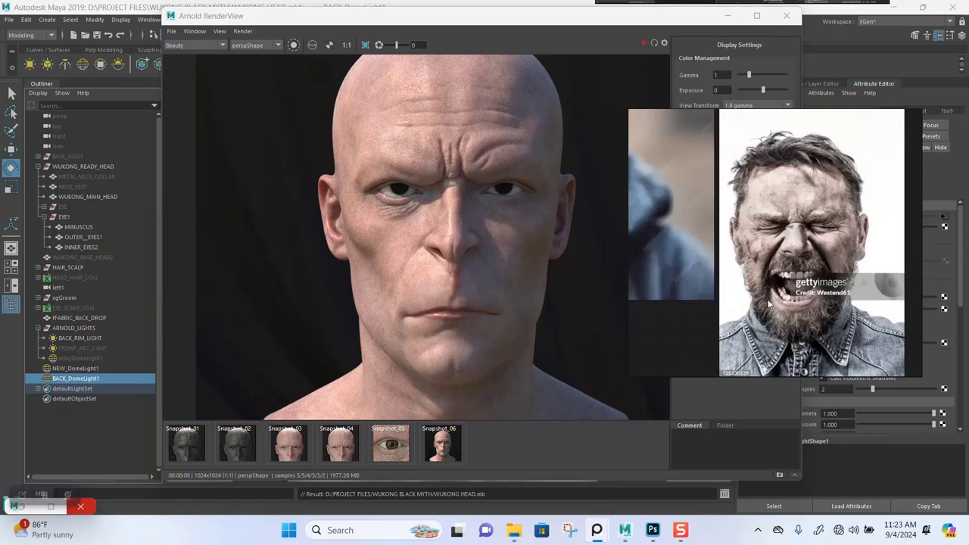
{"action": "middle_click_drag", "start_coordinate": [798, 264], "coordinate": [777, 269]}
{"action": "scroll", "coordinate": [792, 266], "scroll_direction": "up", "scroll_amount": 1}
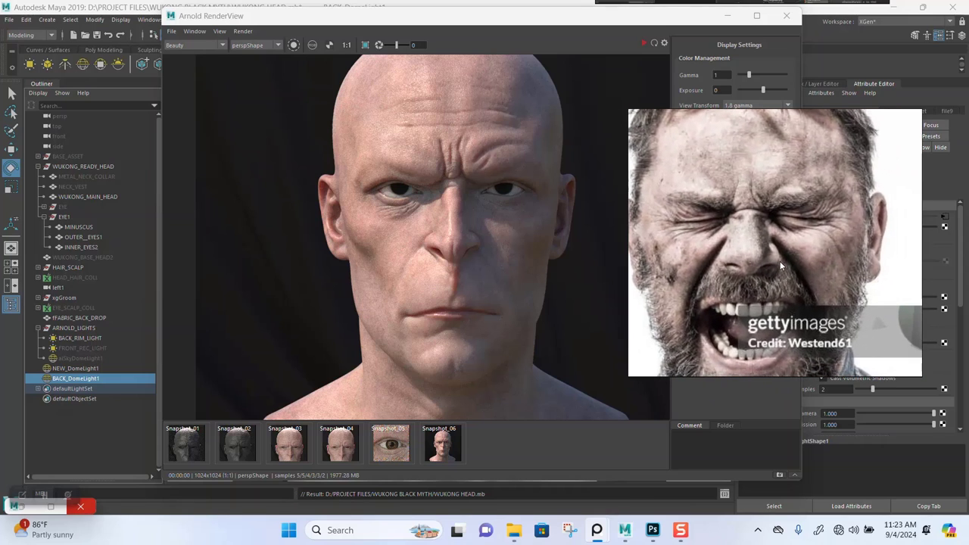
{"action": "scroll", "coordinate": [793, 252], "scroll_direction": "up", "scroll_amount": 1}
{"action": "scroll", "coordinate": [770, 270], "scroll_direction": "down", "scroll_amount": 3}
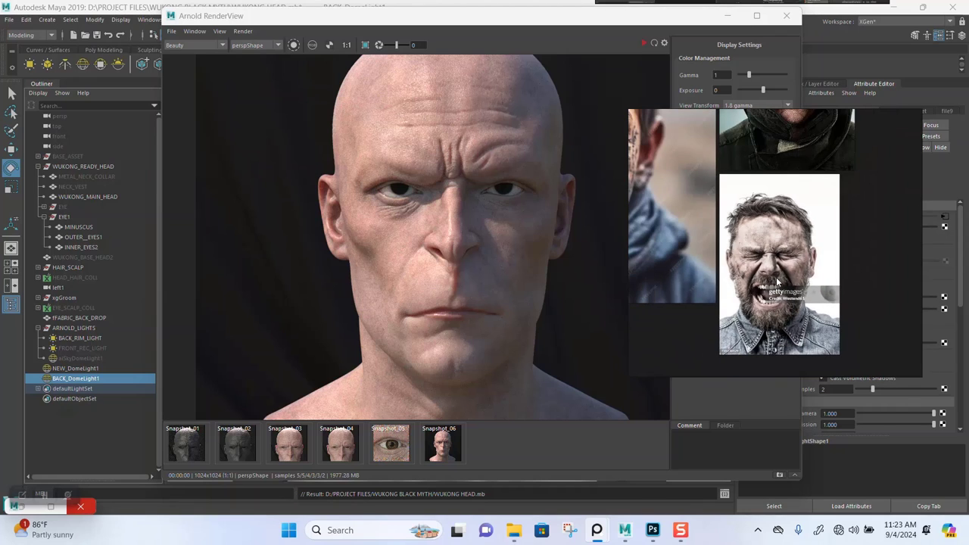
{"action": "scroll", "coordinate": [780, 291], "scroll_direction": "up", "scroll_amount": 2}
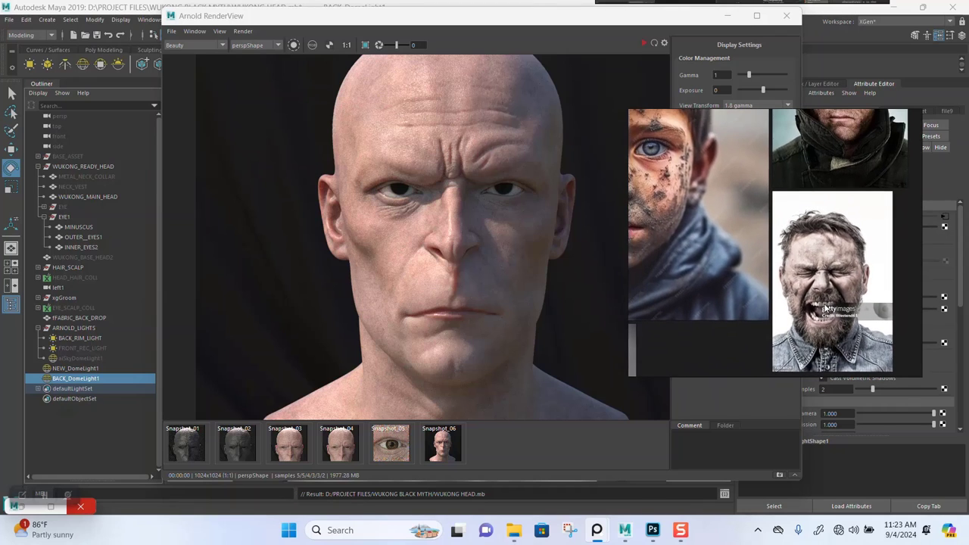
{"action": "scroll", "coordinate": [784, 282], "scroll_direction": "up", "scroll_amount": 2}
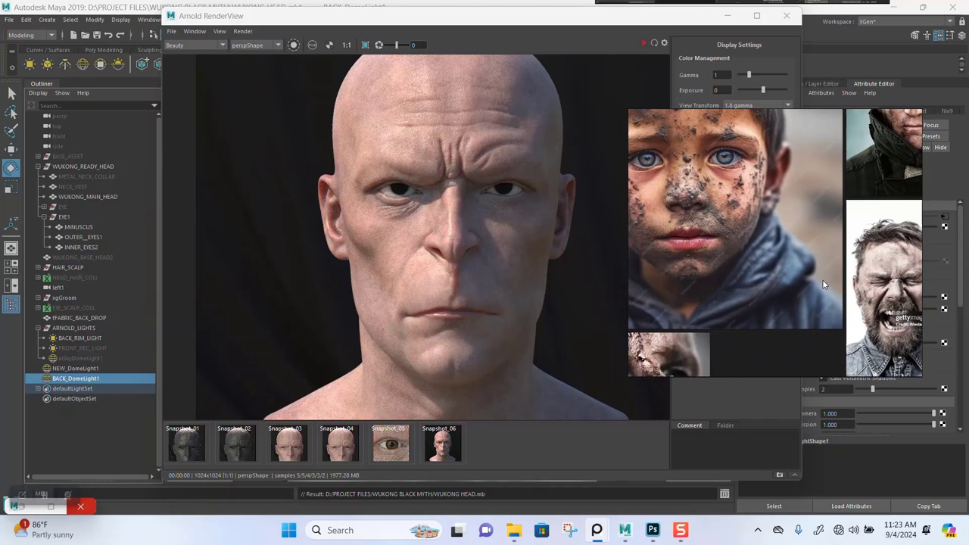
- Look over the tribal face paint portraits, from the red-painted and feathered-headdress warriors to the red-striped and blue-and-white painted figures
{"action": "middle_click_drag", "start_coordinate": [776, 271], "coordinate": [647, 268]}
{"action": "middle_click_drag", "start_coordinate": [907, 286], "coordinate": [694, 264]}
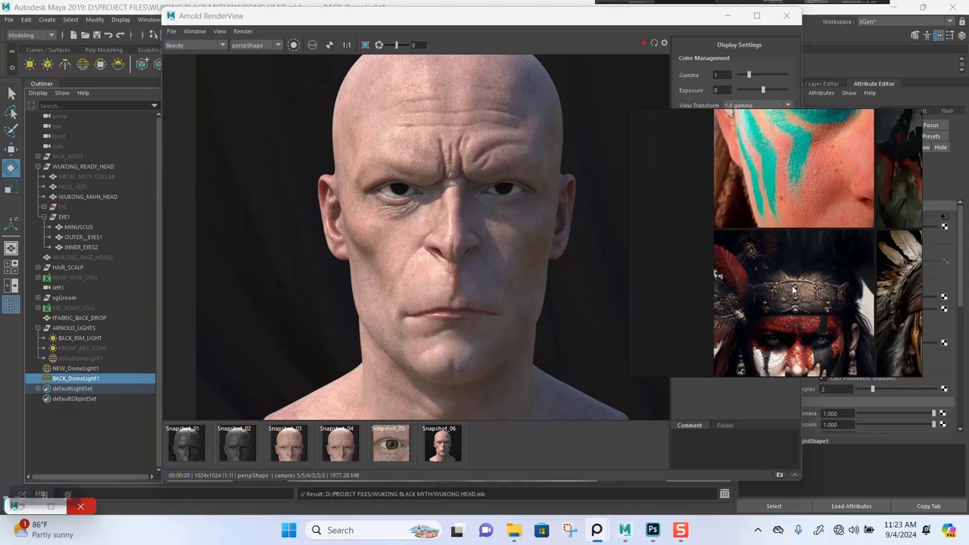
{"action": "middle_click_drag", "start_coordinate": [855, 312], "coordinate": [738, 248]}
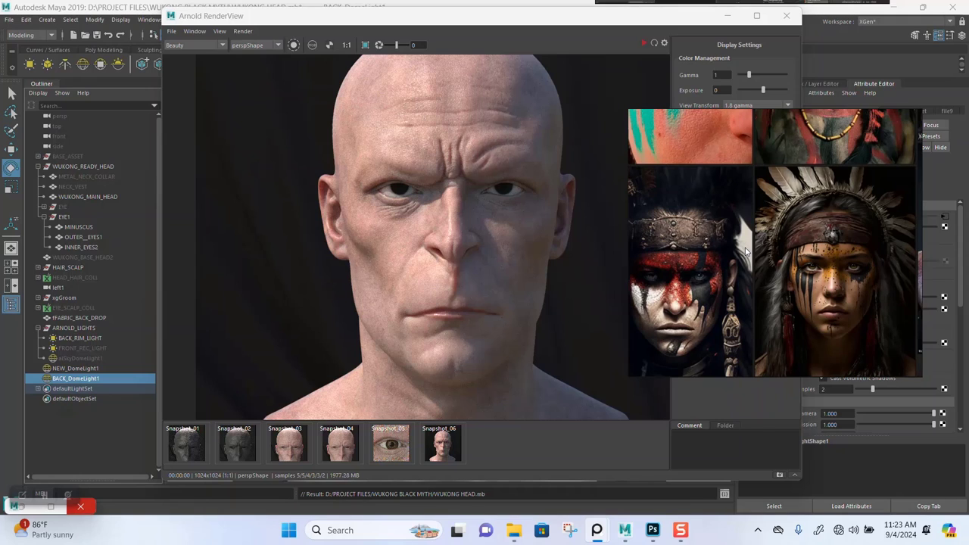
{"action": "scroll", "coordinate": [765, 262], "scroll_direction": "right", "scroll_amount": 3}
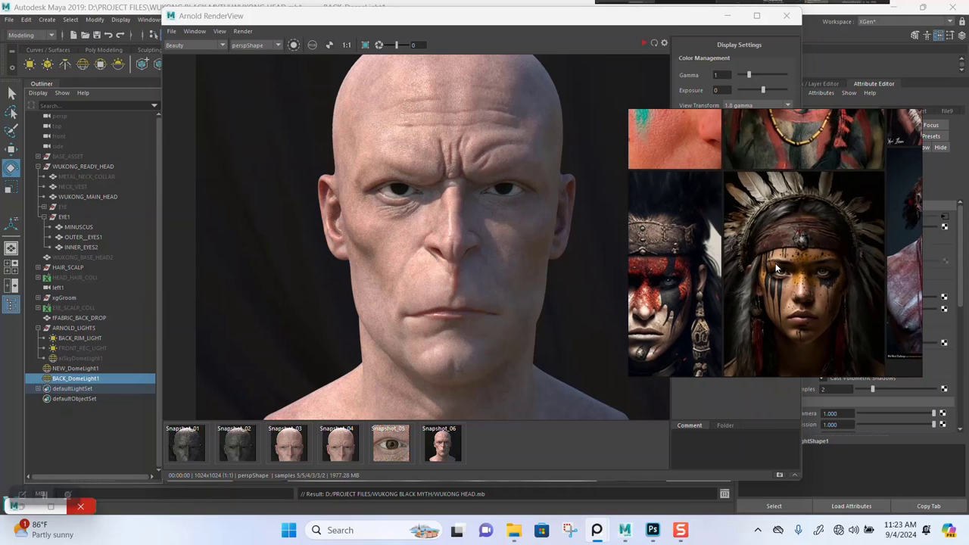
{"action": "middle_click_drag", "start_coordinate": [776, 264], "coordinate": [754, 336]}
{"action": "middle_click_drag", "start_coordinate": [761, 278], "coordinate": [758, 338]}
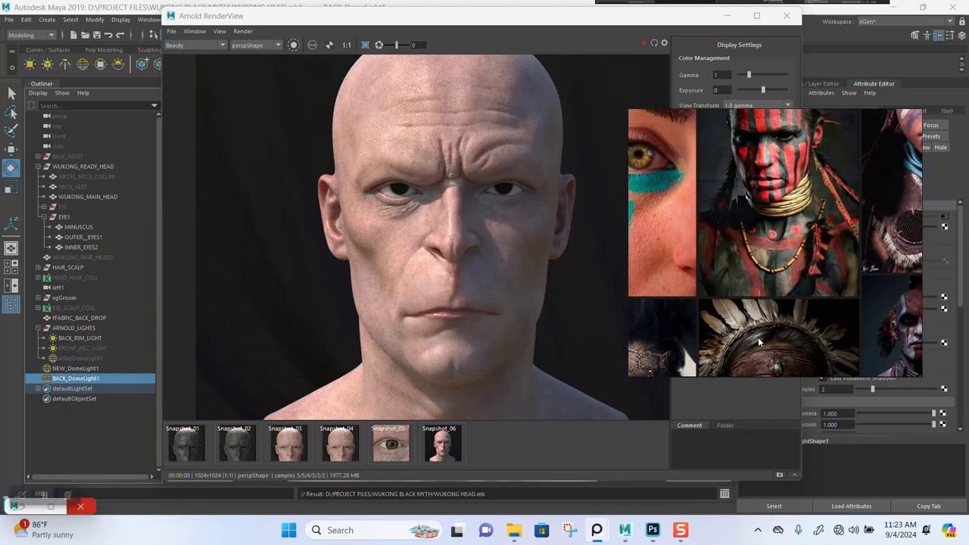
{"action": "mouse_move", "coordinate": [751, 262]}
{"action": "middle_mouse_down"}
{"action": "mouse_move", "coordinate": [753, 281]}
{"action": "mouse_move", "coordinate": [709, 306]}
{"action": "mouse_move", "coordinate": [702, 293]}
{"action": "middle_mouse_up"}
{"action": "middle_click_drag", "start_coordinate": [860, 254], "coordinate": [813, 285]}
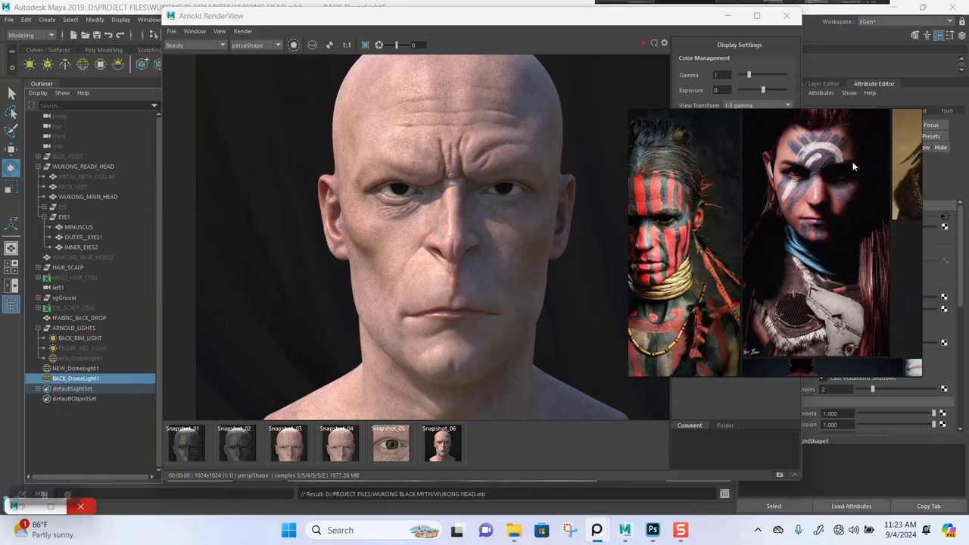
- Examine the brush strokes and layering of the blue and white paint arcs on the red-haired woman's forehead
{"action": "scroll", "coordinate": [827, 165], "scroll_direction": "up", "scroll_amount": 6}
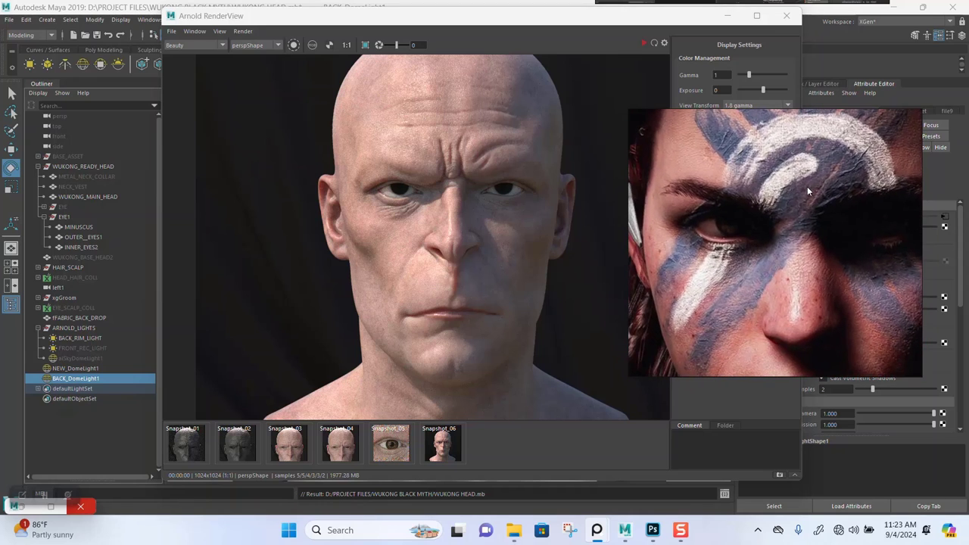
{"action": "scroll", "coordinate": [800, 216], "scroll_direction": "up", "scroll_amount": 5}
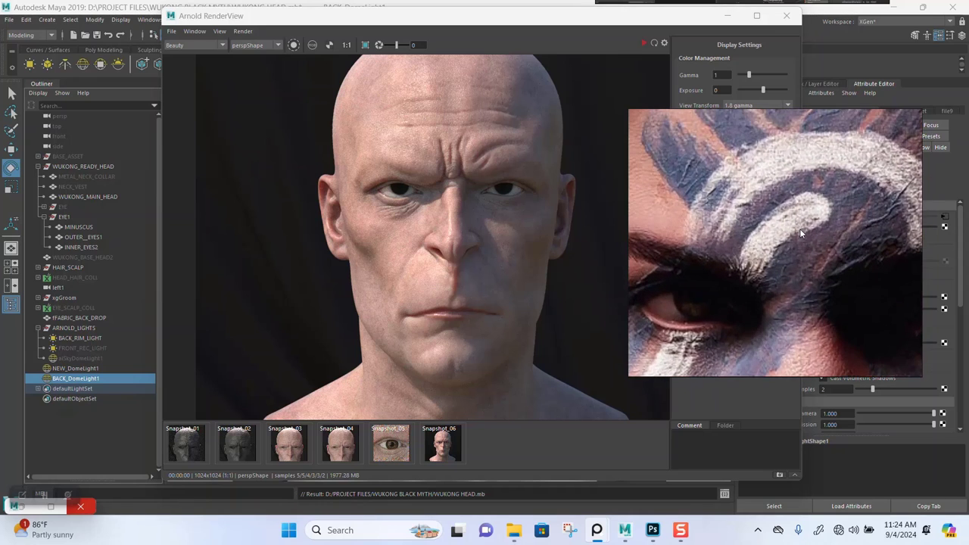
{"action": "scroll", "coordinate": [800, 231], "scroll_direction": "up", "scroll_amount": 3}
{"action": "middle_click_drag", "start_coordinate": [724, 199], "coordinate": [781, 198]}
{"action": "scroll", "coordinate": [772, 219], "scroll_direction": "down", "scroll_amount": 5}
{"action": "scroll", "coordinate": [783, 207], "scroll_direction": "up", "scroll_amount": 1}
{"action": "scroll", "coordinate": [795, 211], "scroll_direction": "up", "scroll_amount": 4}
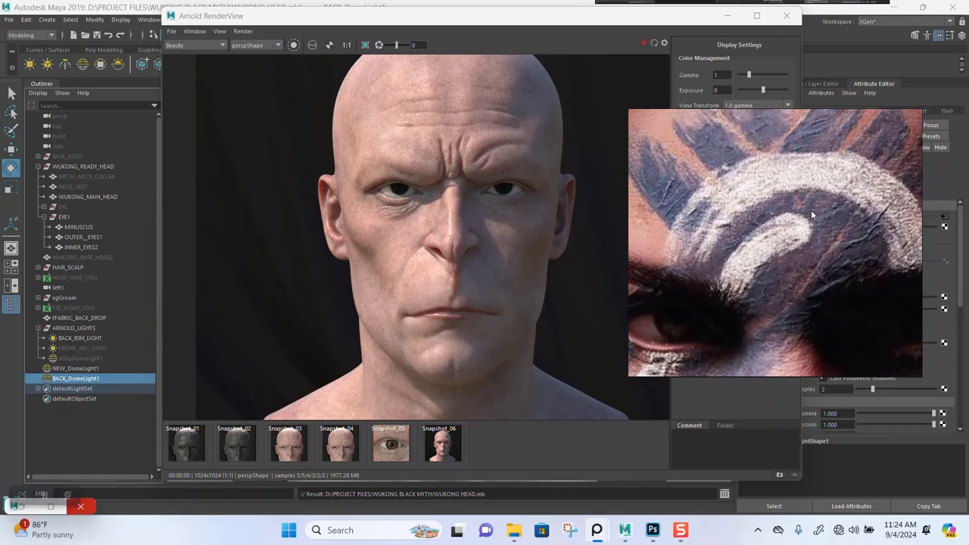
{"action": "scroll", "coordinate": [807, 216], "scroll_direction": "down", "scroll_amount": 8}
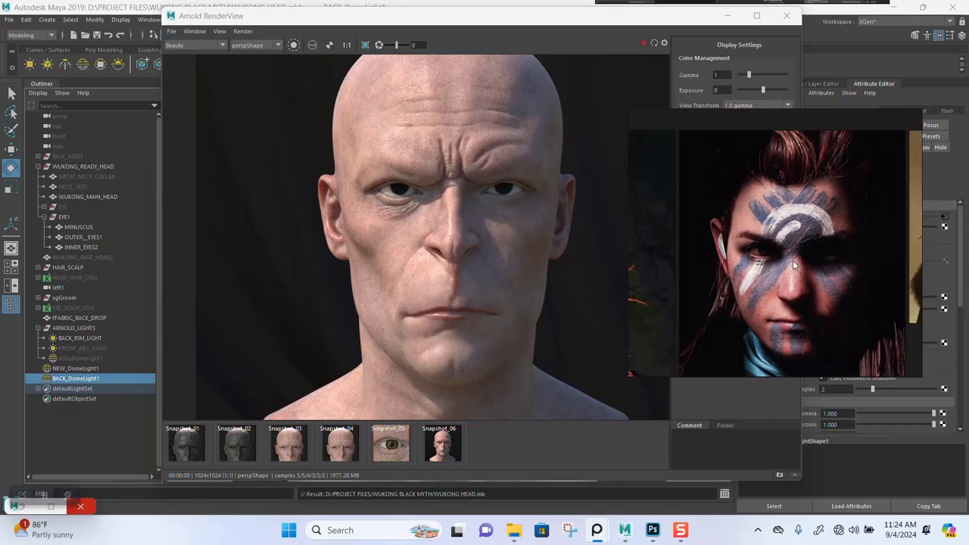
{"action": "scroll", "coordinate": [784, 241], "scroll_direction": "up", "scroll_amount": 8}
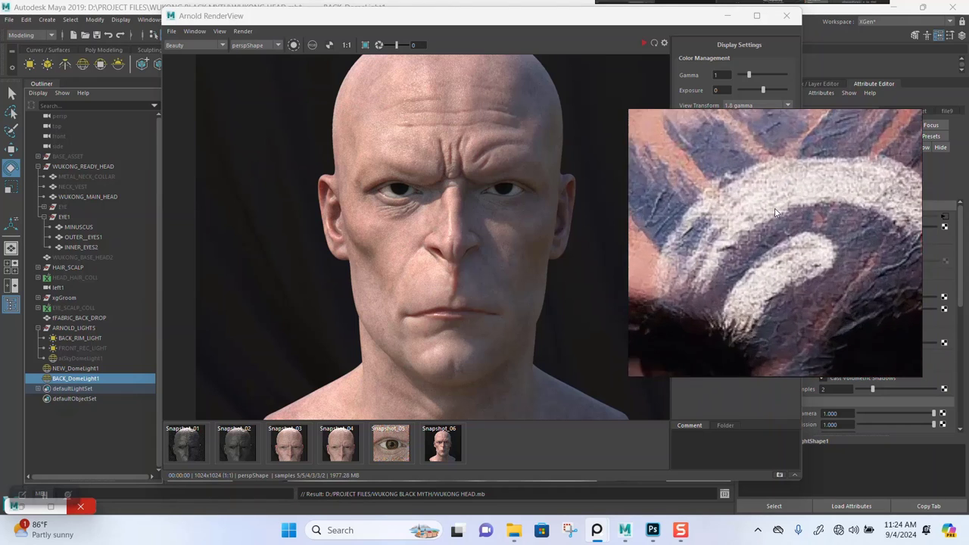
{"action": "scroll", "coordinate": [803, 236], "scroll_direction": "down", "scroll_amount": 3}
{"action": "scroll", "coordinate": [796, 227], "scroll_direction": "up", "scroll_amount": 4}
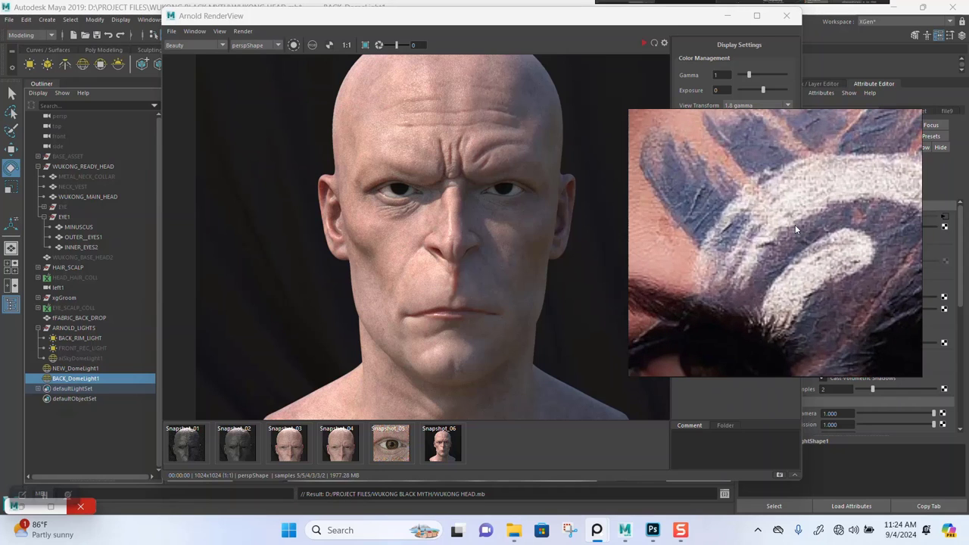
{"action": "mouse_move", "coordinate": [763, 229]}
{"action": "middle_mouse_down"}
{"action": "mouse_move", "coordinate": [752, 246]}
{"action": "mouse_move", "coordinate": [765, 248]}
{"action": "middle_mouse_up"}
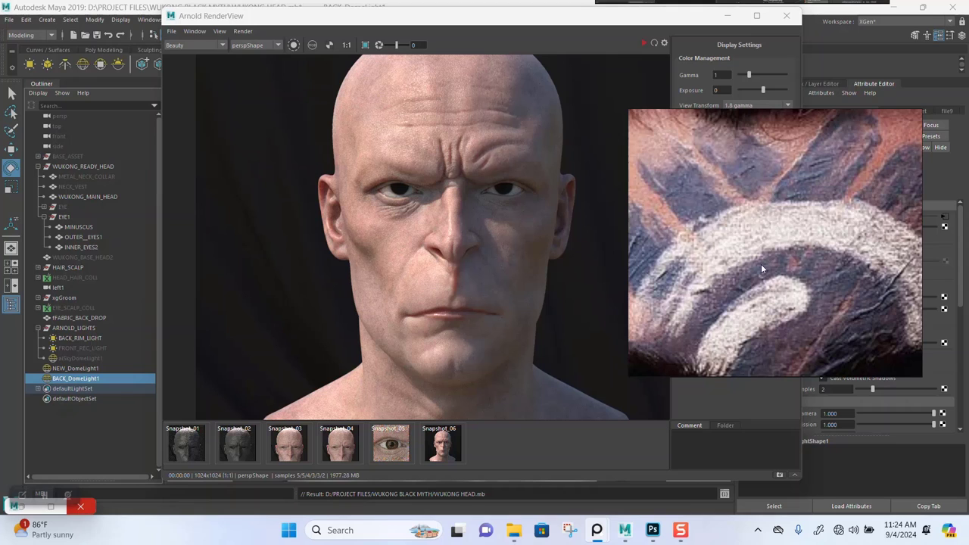
- Study the blue and white paint across the woman's eye, cheek and nose, and its cracks and texture above the brow
{"action": "scroll", "coordinate": [765, 267], "scroll_direction": "down", "scroll_amount": 1}
{"action": "scroll", "coordinate": [770, 271], "scroll_direction": "down", "scroll_amount": 3}
{"action": "scroll", "coordinate": [773, 262], "scroll_direction": "down", "scroll_amount": 2}
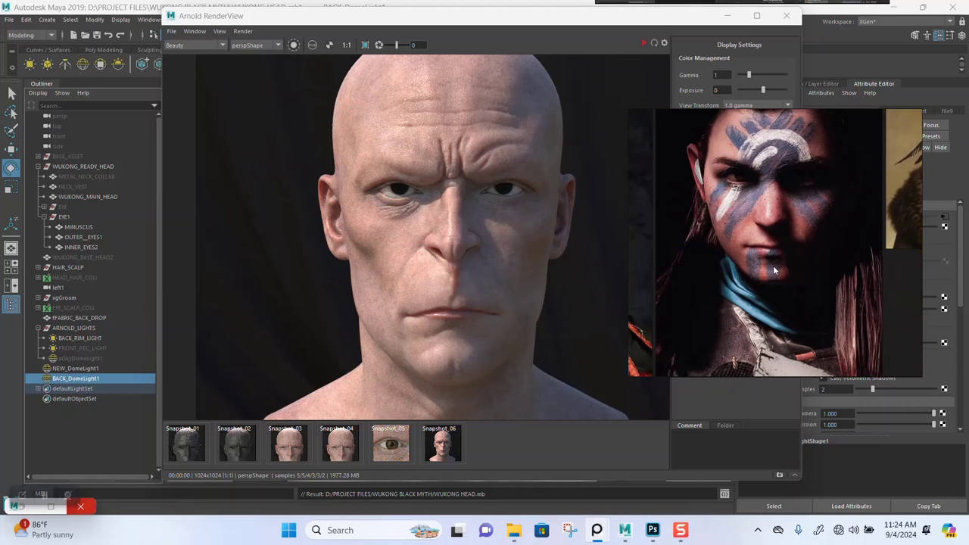
{"action": "scroll", "coordinate": [743, 173], "scroll_direction": "up", "scroll_amount": 4}
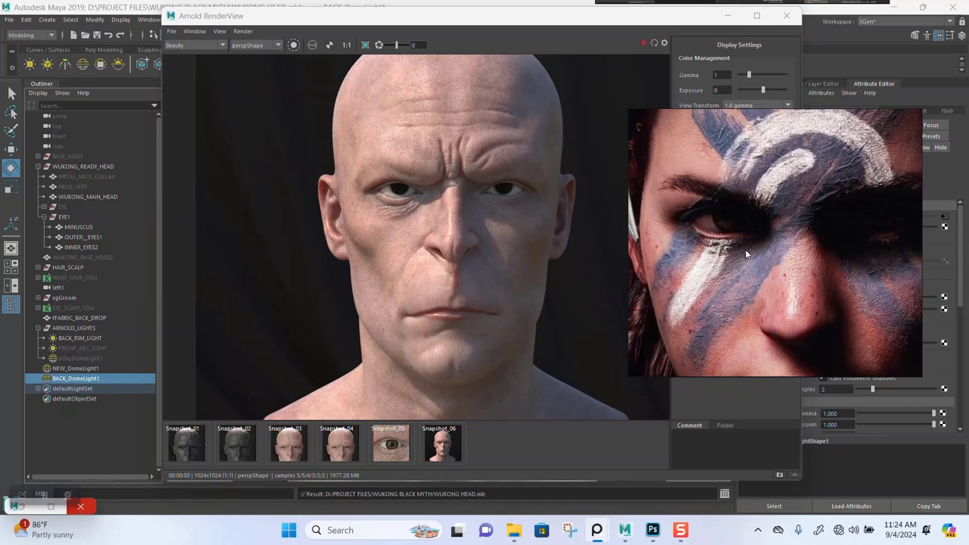
{"action": "scroll", "coordinate": [788, 197], "scroll_direction": "up", "scroll_amount": 5}
{"action": "middle_click_drag", "start_coordinate": [784, 238], "coordinate": [778, 193]}
{"action": "scroll", "coordinate": [778, 196], "scroll_direction": "up", "scroll_amount": 5}
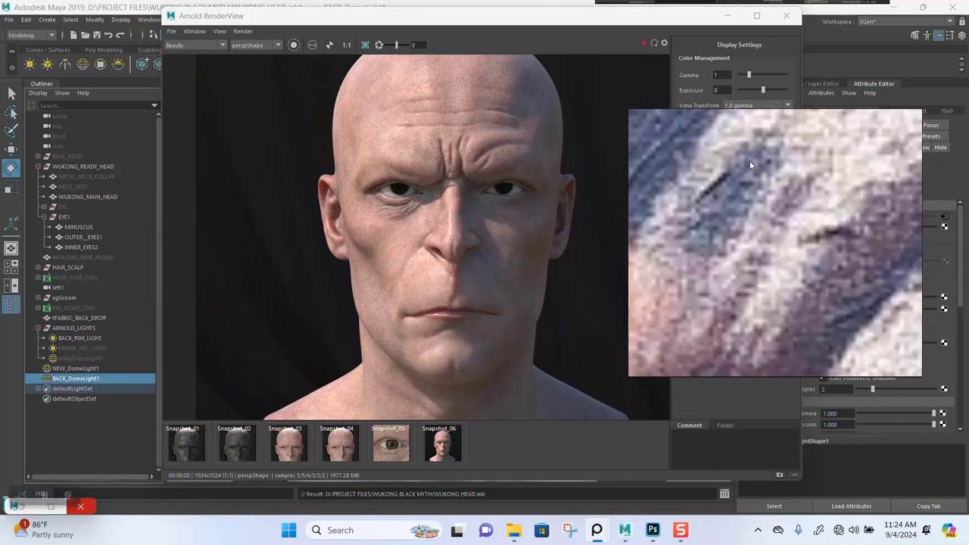
{"action": "scroll", "coordinate": [734, 203], "scroll_direction": "down", "scroll_amount": 6}
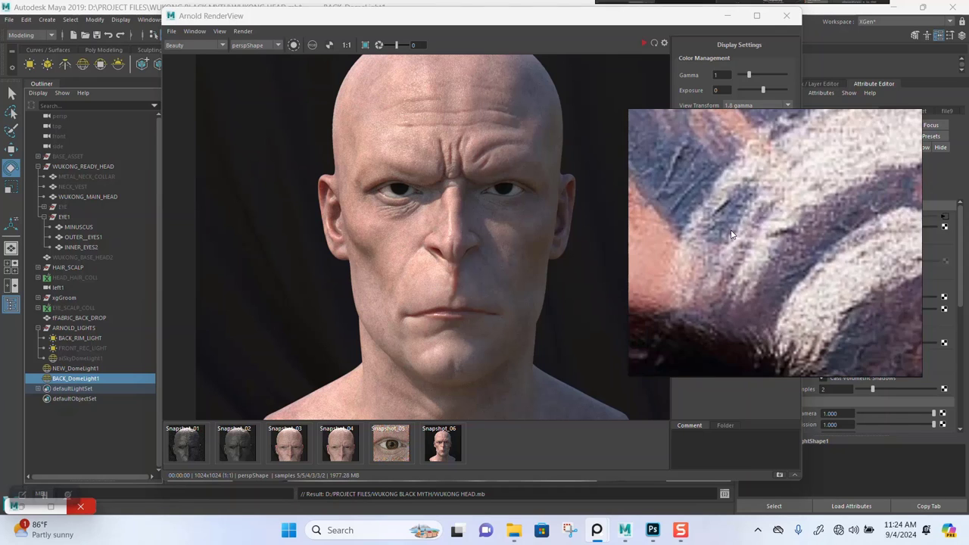
{"action": "scroll", "coordinate": [758, 183], "scroll_direction": "down", "scroll_amount": 4}
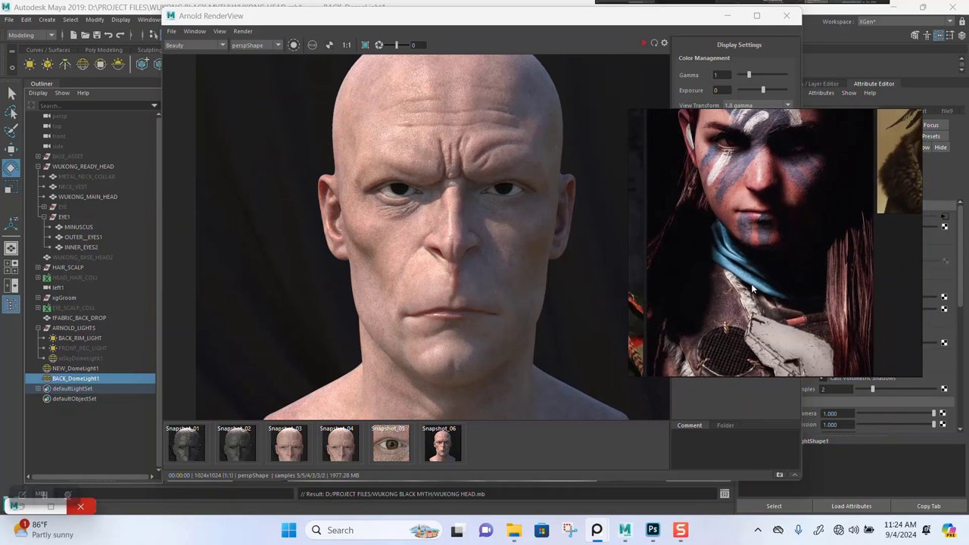
- Return to the red, white and black painted warrior and frame the face on the reference board
{"action": "scroll", "coordinate": [757, 297], "scroll_direction": "up", "scroll_amount": 5}
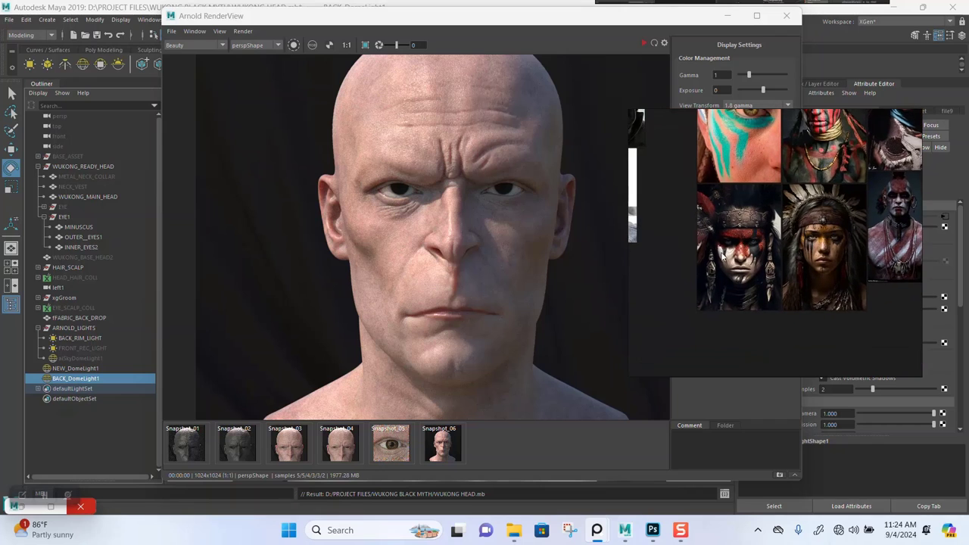
{"action": "scroll", "coordinate": [786, 203], "scroll_direction": "up", "scroll_amount": 4}
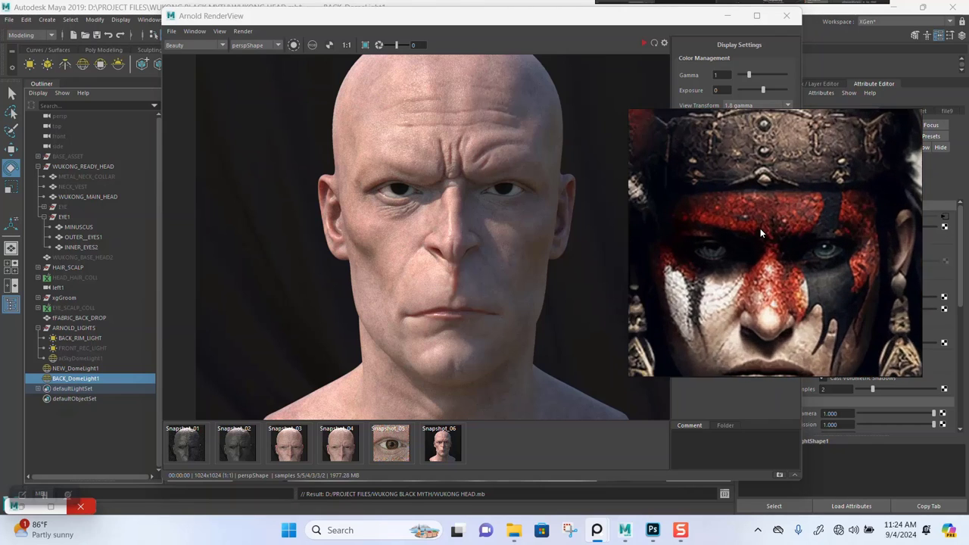
{"action": "scroll", "coordinate": [749, 221], "scroll_direction": "down", "scroll_amount": 1}
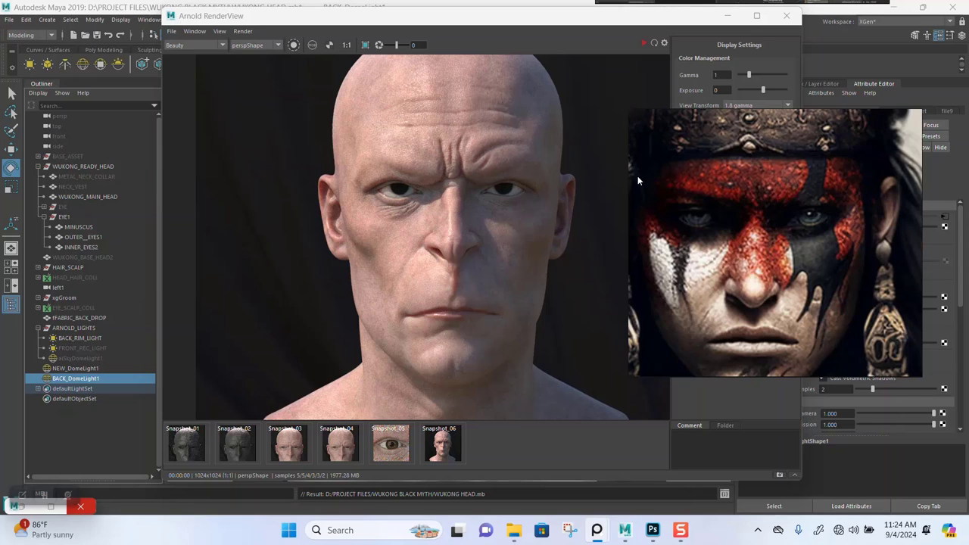
- Open the SP WUKONG HEAD project from the WUKONG BLACK MYTH folder in Substance Painter, continuing past the configuration issues
{"action": "left_click", "coordinate": [515, 530]}
{"action": "left_click", "coordinate": [125, 61]}
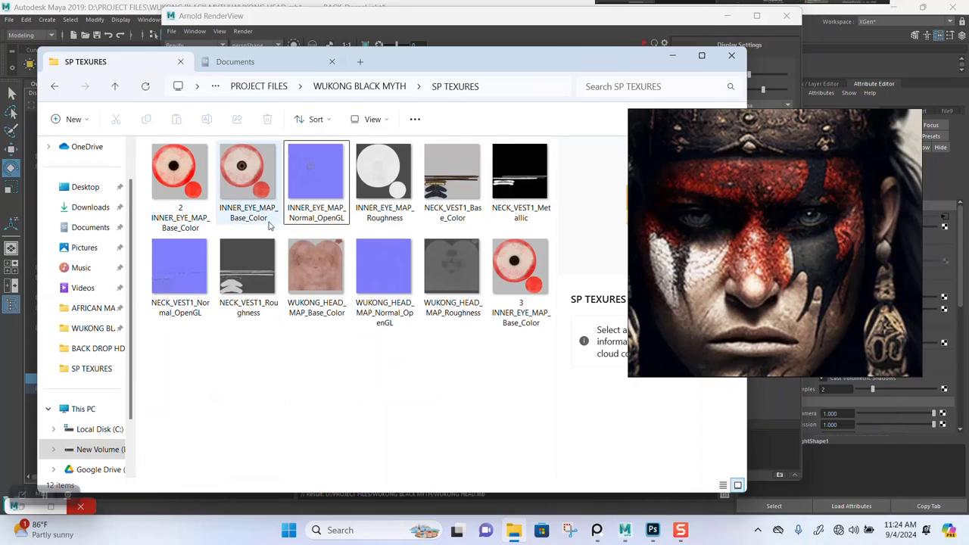
{"action": "left_click", "coordinate": [343, 92]}
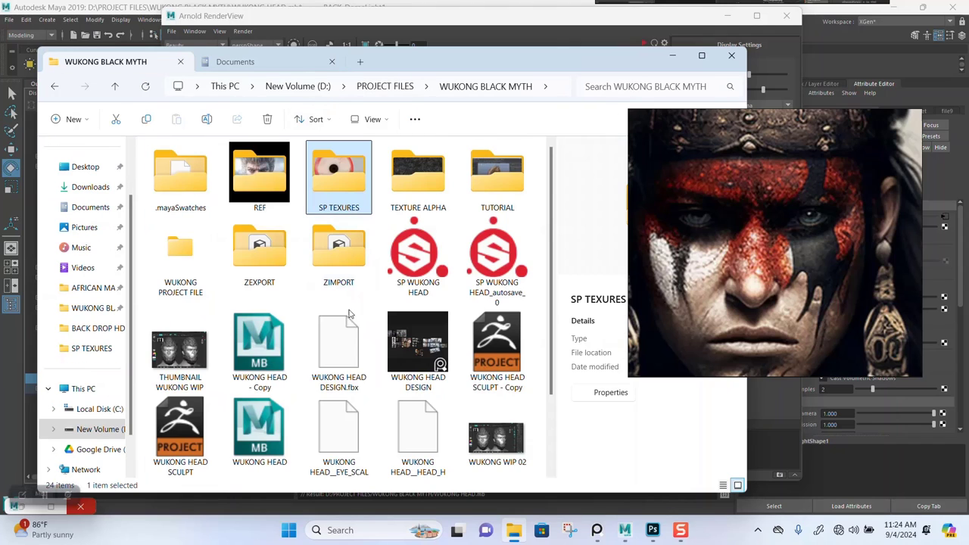
{"action": "left_click", "coordinate": [409, 262]}
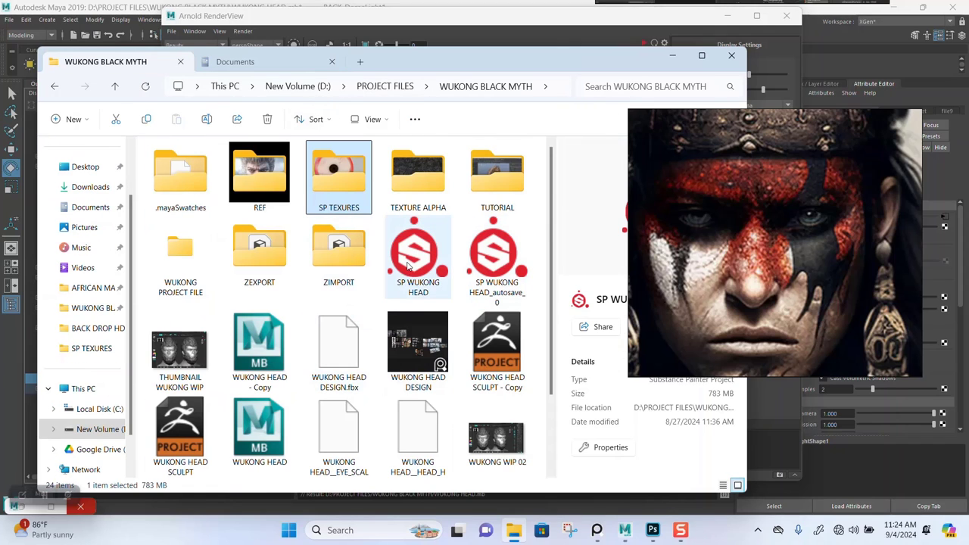
{"action": "double_click", "coordinate": [409, 264]}
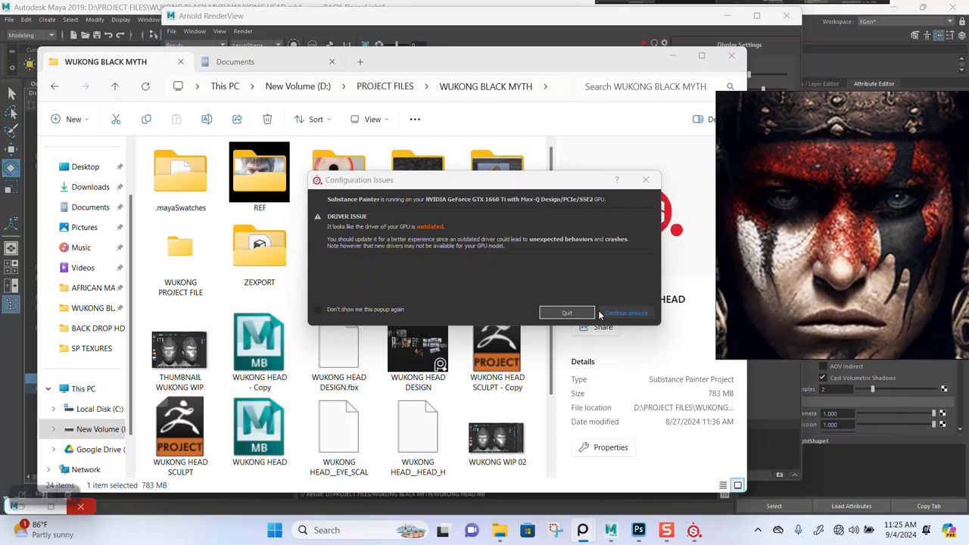
{"action": "left_click", "coordinate": [625, 313]}
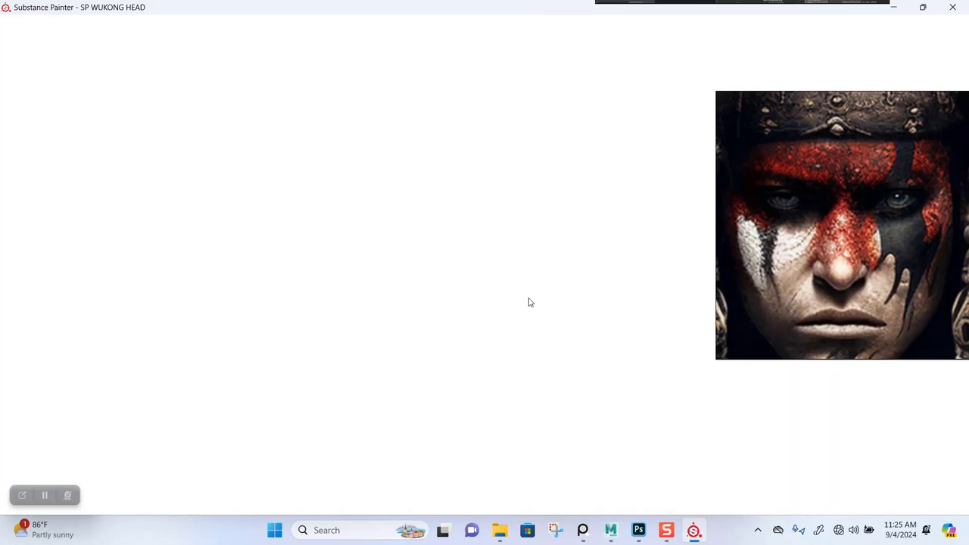
- Place the red-painted warrior reference beside the Wukong head with the whole face in frame, and dismiss the welcome window
{"action": "left_click_drag", "start_coordinate": [880, 238], "coordinate": [760, 258]}
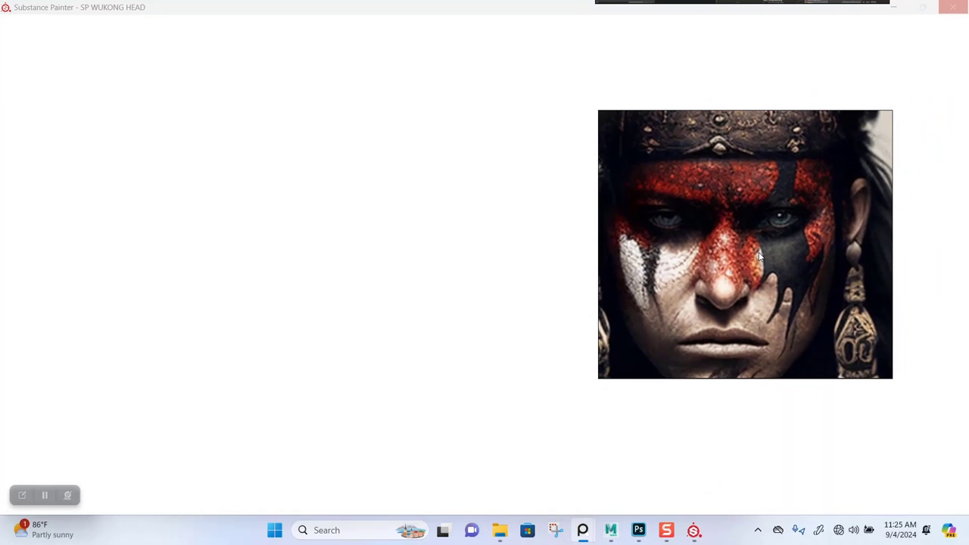
{"action": "mouse_move", "coordinate": [760, 252]}
{"action": "middle_mouse_down"}
{"action": "mouse_move", "coordinate": [740, 258]}
{"action": "mouse_move", "coordinate": [769, 250]}
{"action": "middle_mouse_up"}
{"action": "scroll", "coordinate": [754, 244], "scroll_direction": "up", "scroll_amount": 3}
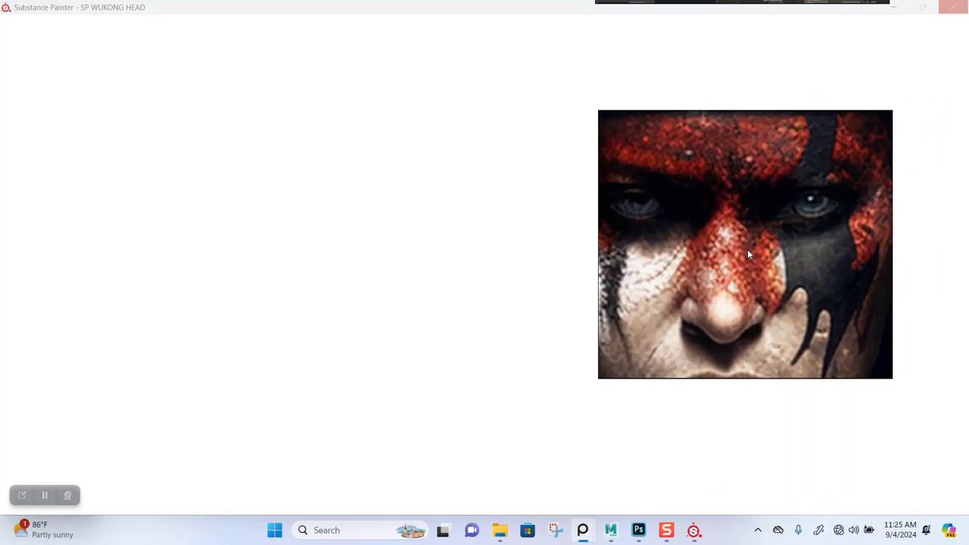
{"action": "scroll", "coordinate": [748, 254], "scroll_direction": "down", "scroll_amount": 3}
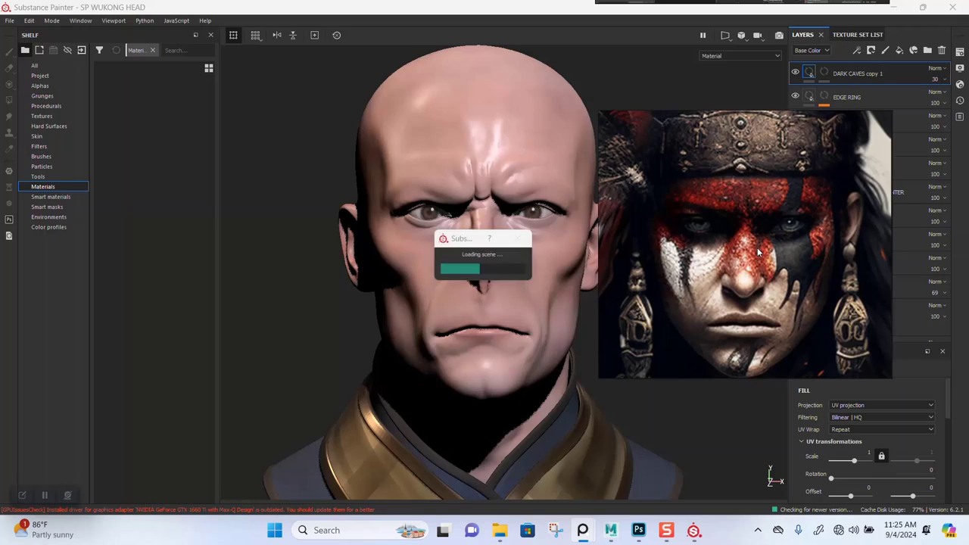
{"action": "left_click_drag", "start_coordinate": [696, 296], "coordinate": [776, 284]}
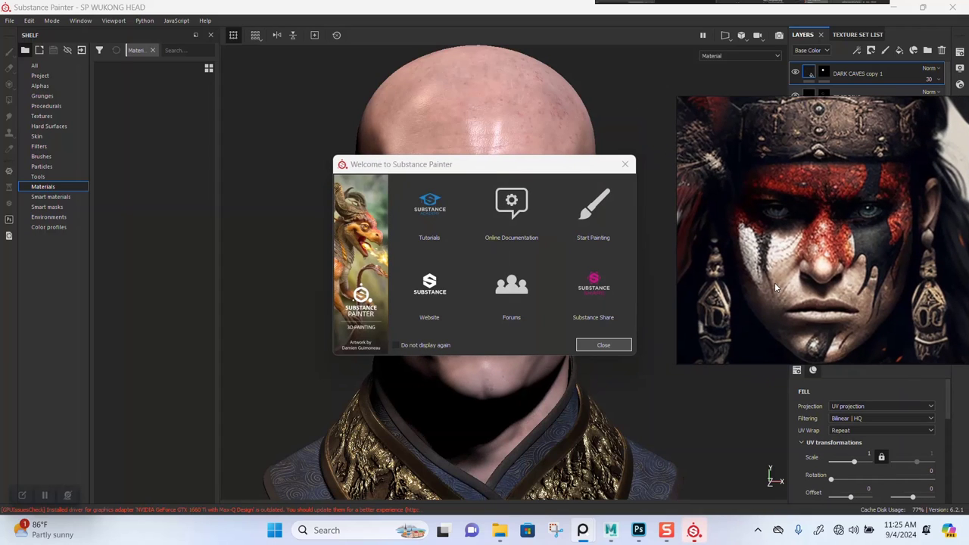
{"action": "left_click", "coordinate": [604, 346]}
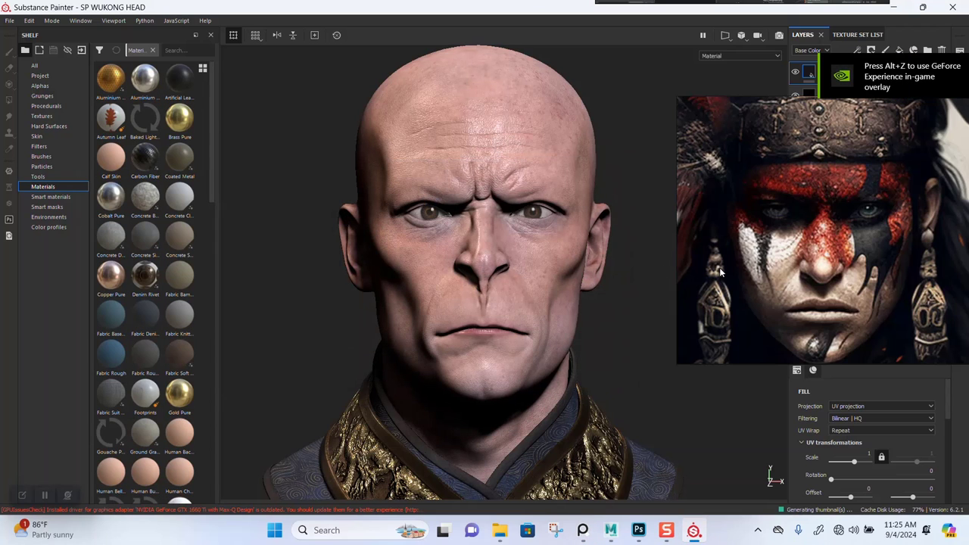
- Move the warrior reference to the other side of the Wukong head, clear of the layer stack, and frame the face from the front
{"action": "left_click_drag", "start_coordinate": [787, 272], "coordinate": [101, 247]}
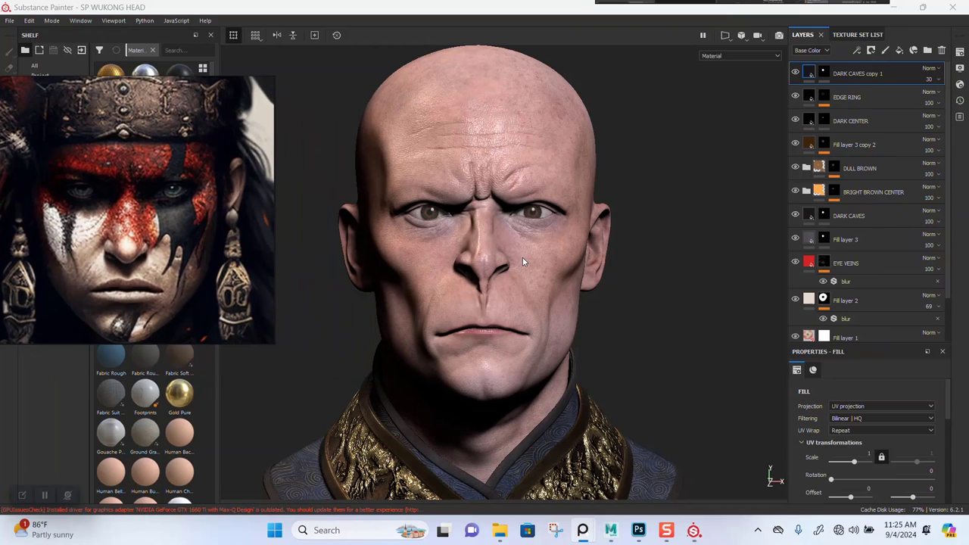
{"action": "mouse_move", "coordinate": [498, 279]}
{"action": "right_mouse_down", "text": "alt"}
{"action": "mouse_move", "coordinate": [506, 296]}
{"action": "mouse_move", "coordinate": [498, 352]}
{"action": "mouse_move", "coordinate": [445, 191]}
{"action": "right_mouse_up", "text": "alt"}
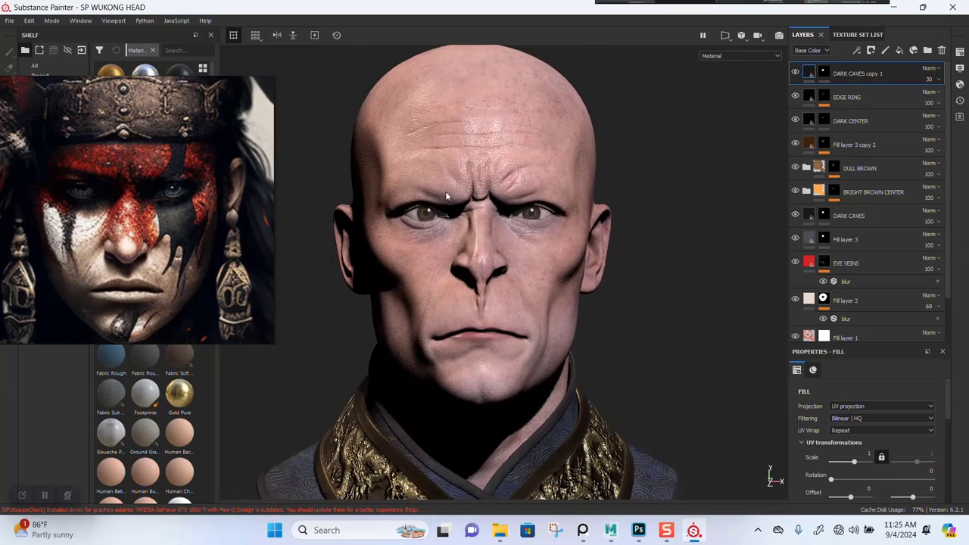
{"action": "left_click_drag", "start_coordinate": [447, 216], "coordinate": [469, 237], "text": "alt"}
{"action": "right_click_drag", "start_coordinate": [468, 236], "coordinate": [452, 288], "text": "alt"}
{"action": "left_click_drag", "start_coordinate": [452, 288], "coordinate": [476, 305], "text": "alt"}
{"action": "right_click_drag", "start_coordinate": [476, 306], "coordinate": [548, 273], "text": "alt"}
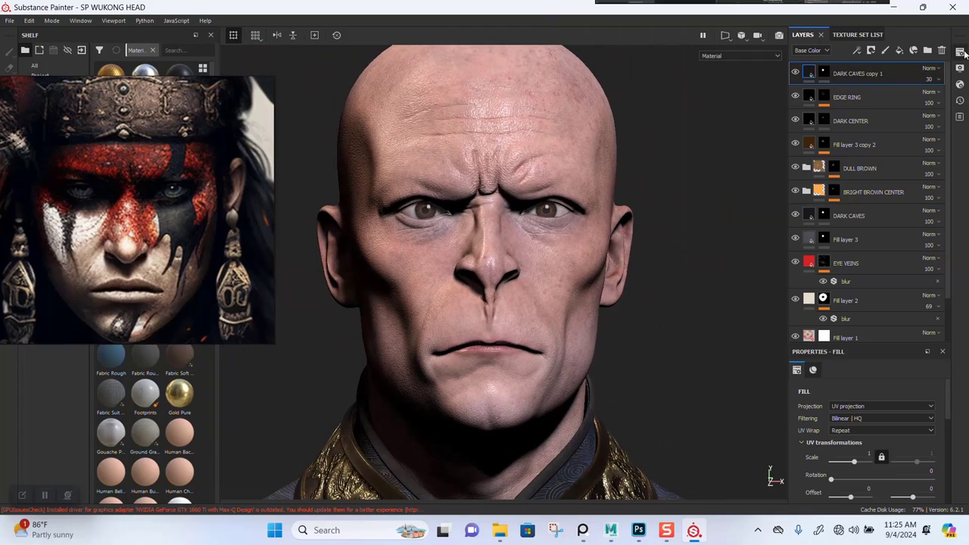
- Turn off shadows in the viewport's display settings
{"action": "left_click", "coordinate": [960, 52]}
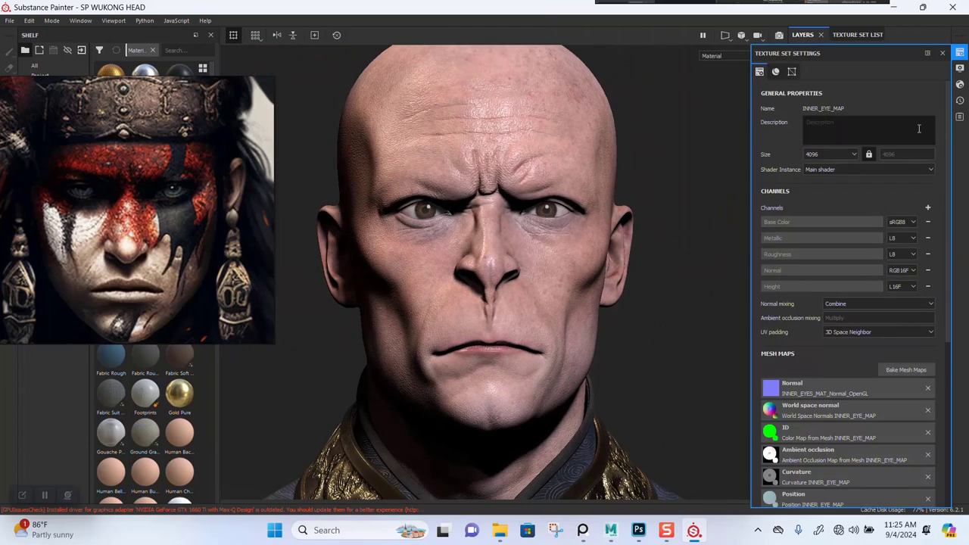
{"action": "left_click", "coordinate": [960, 69]}
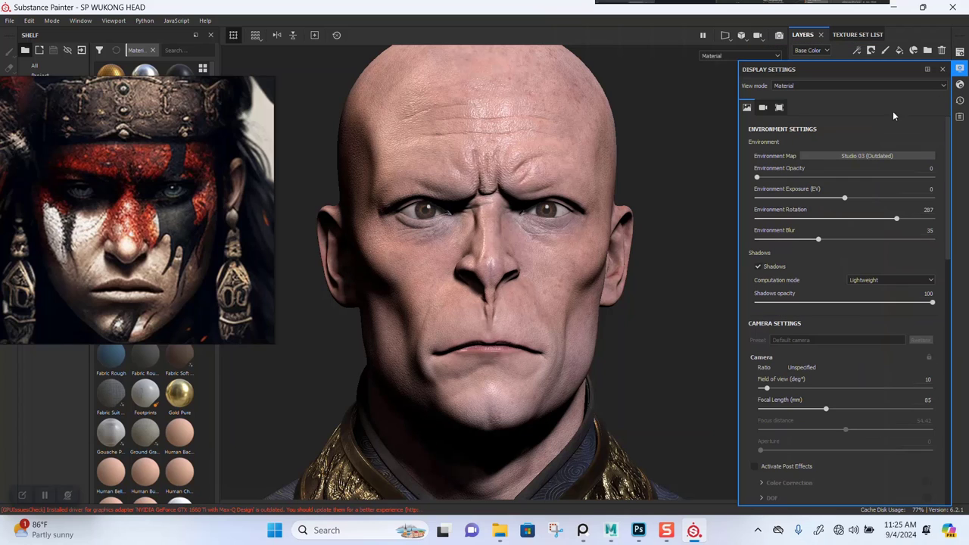
{"action": "left_click", "coordinate": [758, 268]}
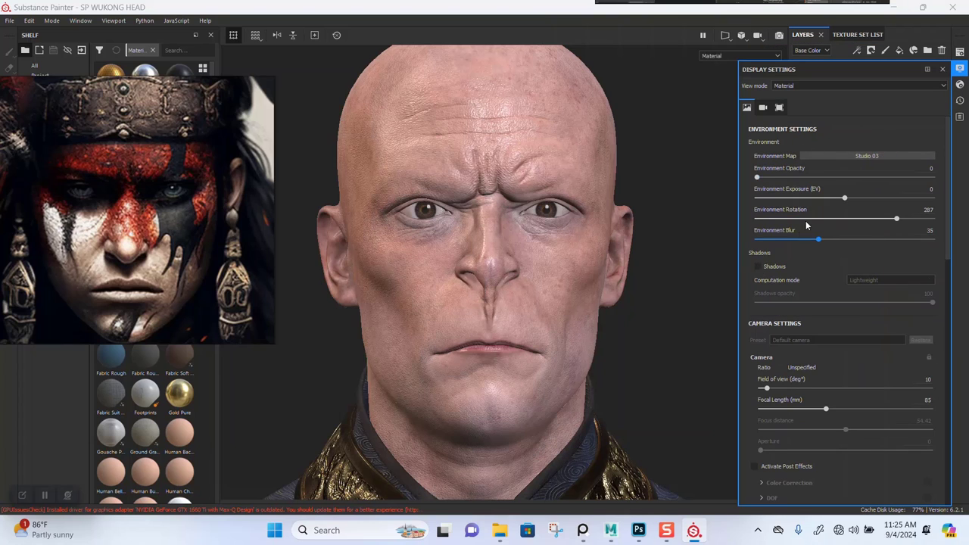
{"action": "left_click", "coordinate": [942, 69]}
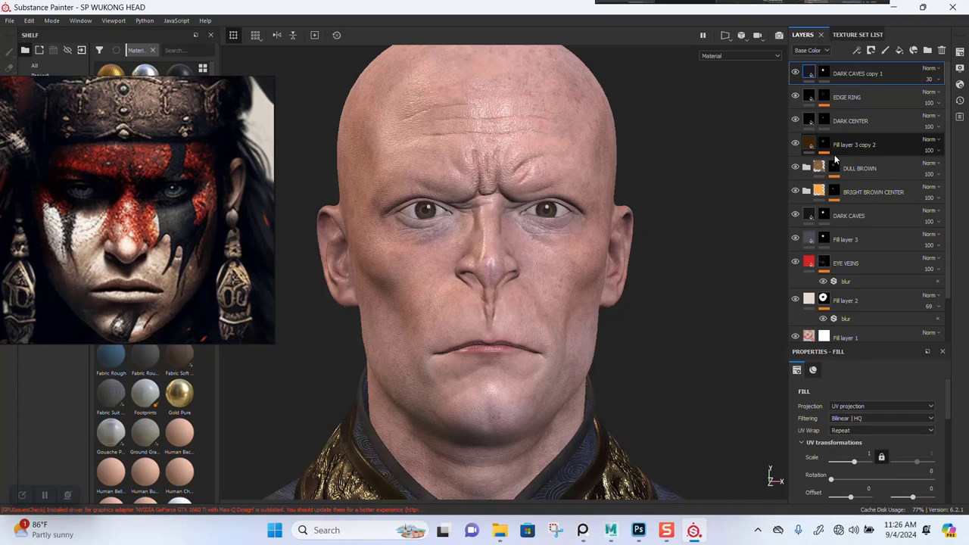
- Switch to the WUKONG_HEAD_MAP texture set and collapse its ROUGHNESS T ZONE and KC RED SKIN BASE TONE layer folders
{"action": "left_click", "coordinate": [846, 34]}
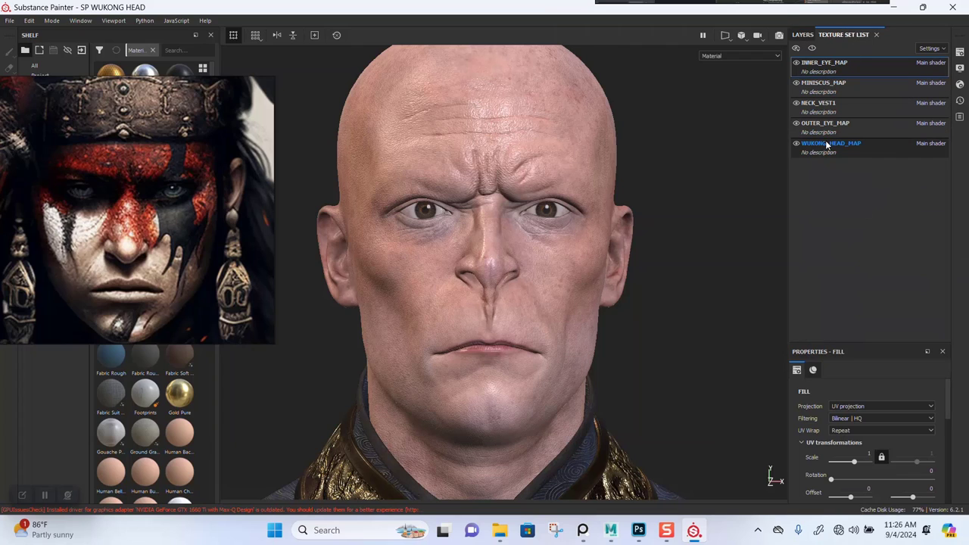
{"action": "left_click", "coordinate": [807, 34]}
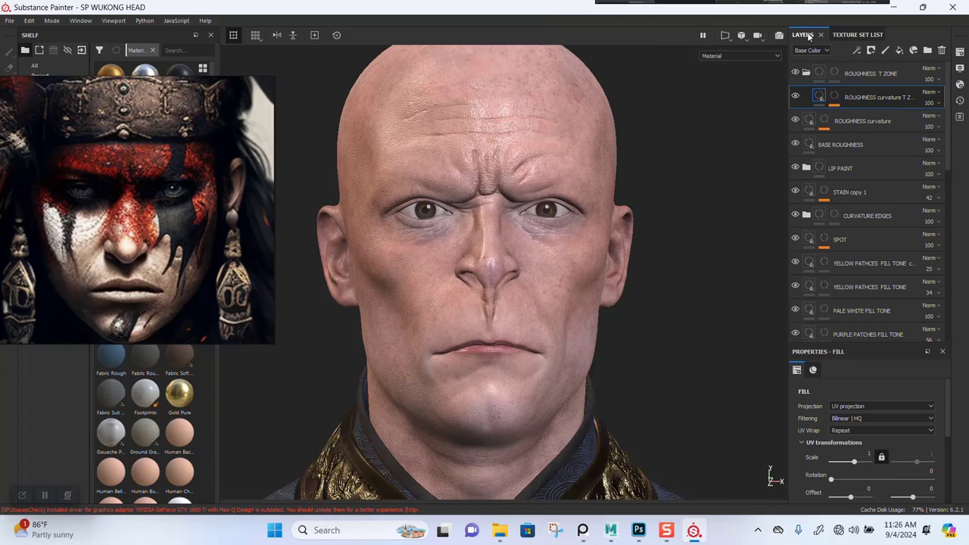
{"action": "left_click", "coordinate": [805, 72]}
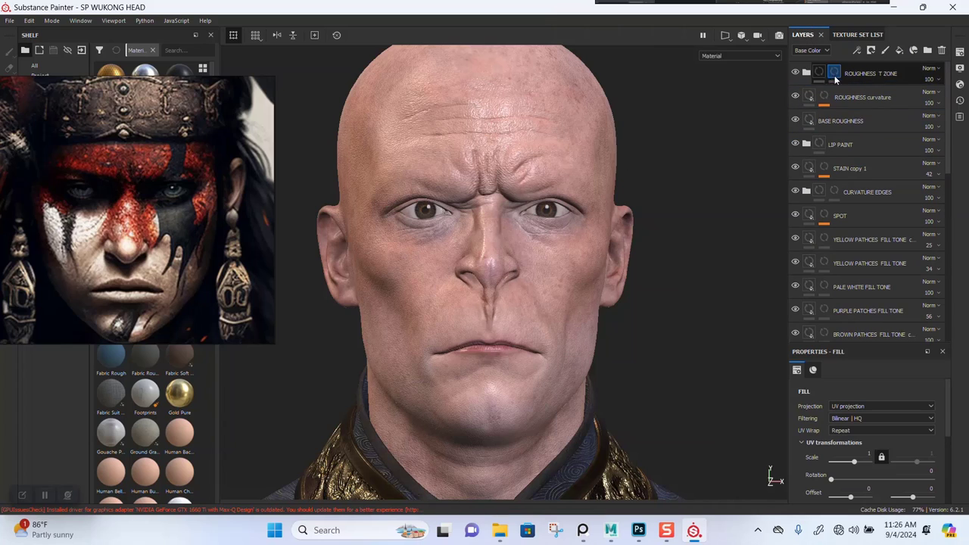
{"action": "scroll", "coordinate": [846, 195], "scroll_direction": "down", "scroll_amount": 10}
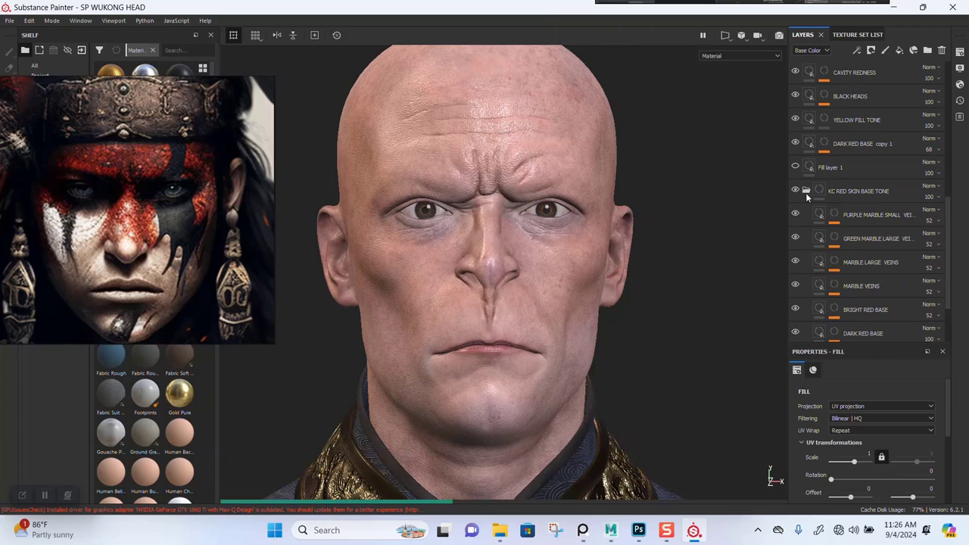
{"action": "left_click", "coordinate": [806, 192]}
{"action": "scroll", "coordinate": [843, 227], "scroll_direction": "up", "scroll_amount": 5}
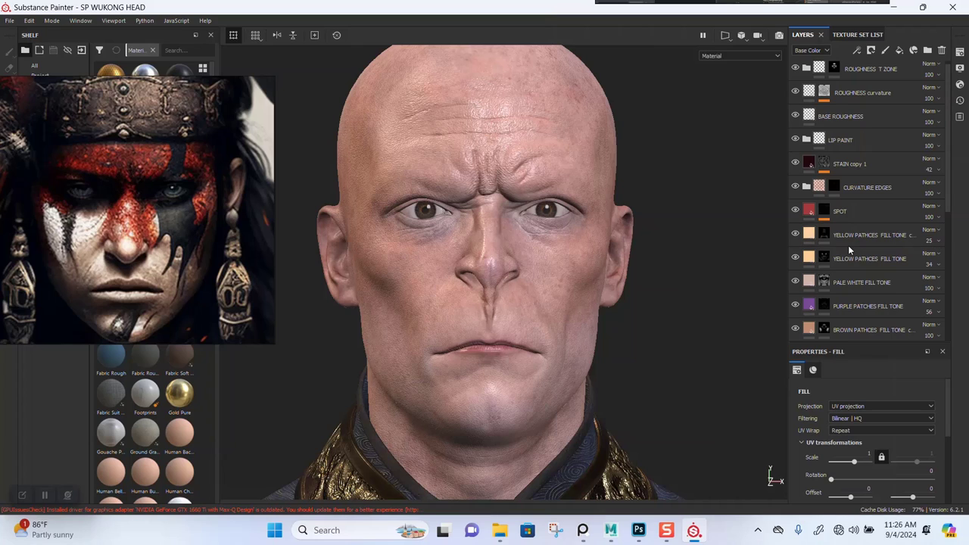
- Review the head's skin layers and toggle the STAIN copy 1 layer's visibility to check its effect on the face
{"action": "scroll", "coordinate": [848, 246], "scroll_direction": "down", "scroll_amount": 4}
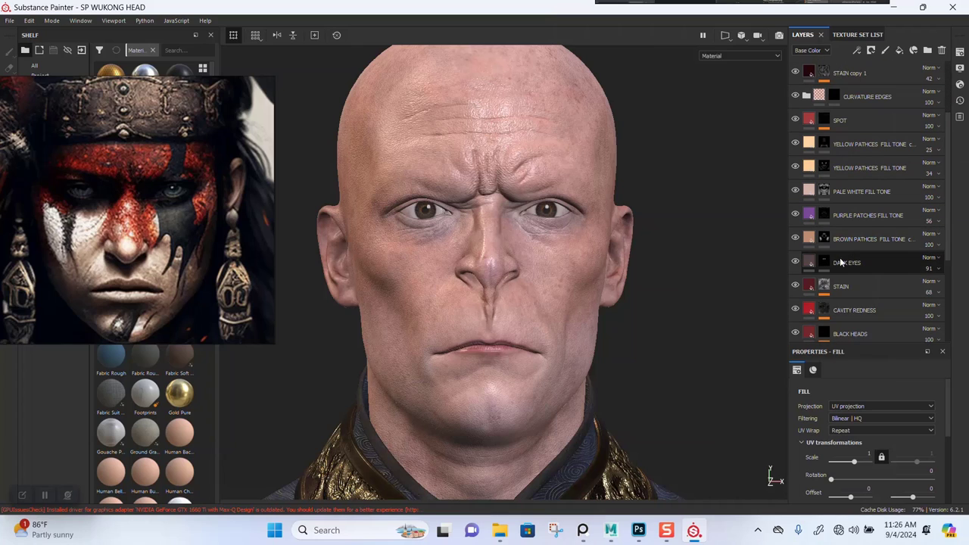
{"action": "scroll", "coordinate": [840, 275], "scroll_direction": "down", "scroll_amount": 2}
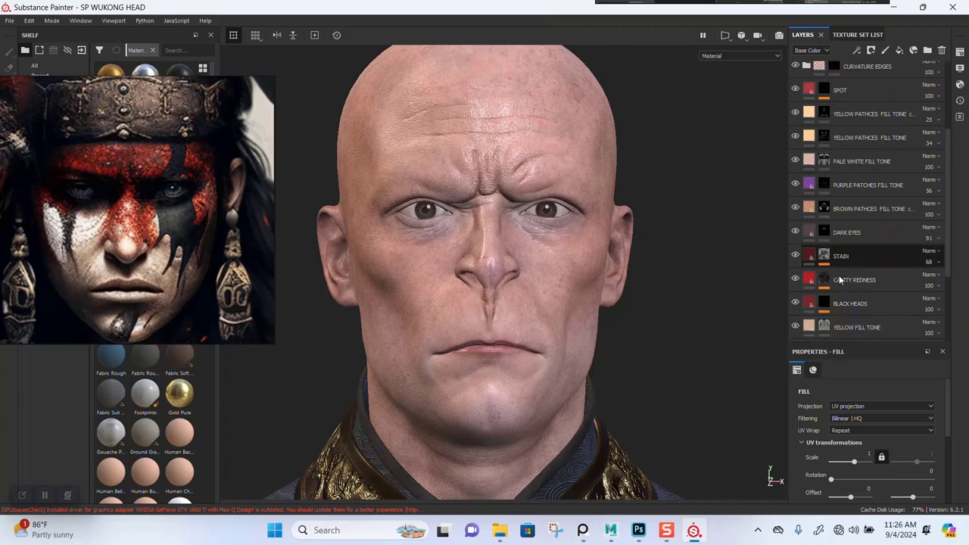
{"action": "scroll", "coordinate": [839, 275], "scroll_direction": "up", "scroll_amount": 6}
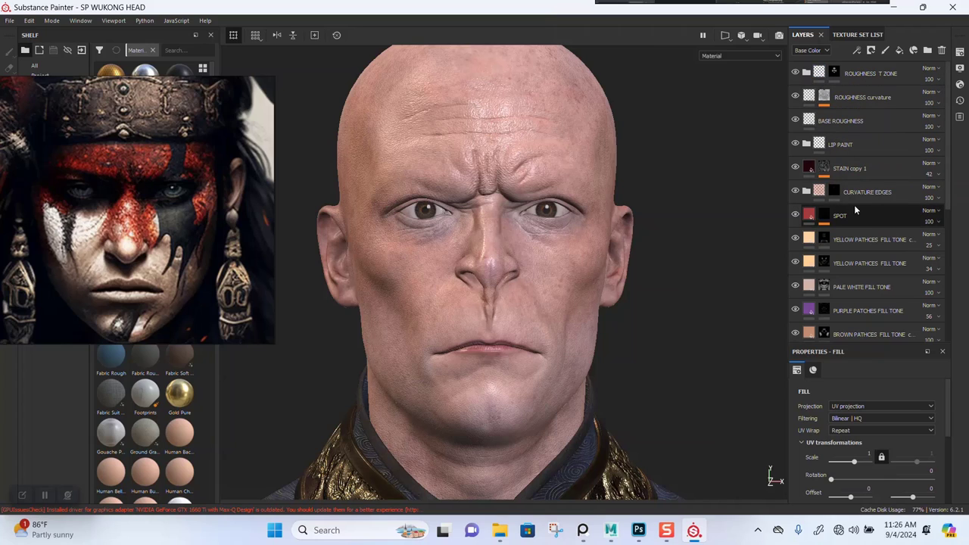
{"action": "left_click", "coordinate": [794, 168]}
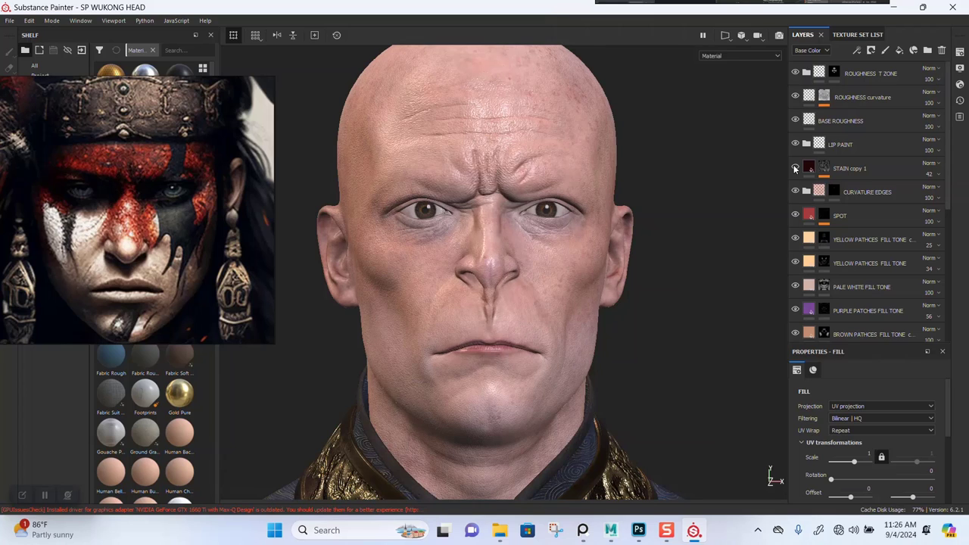
{"action": "left_click", "coordinate": [795, 168]}
- Duplicate the STAIN copy 1 layer and move the copy to the top of the layer stack
{"action": "left_click", "coordinate": [855, 173]}
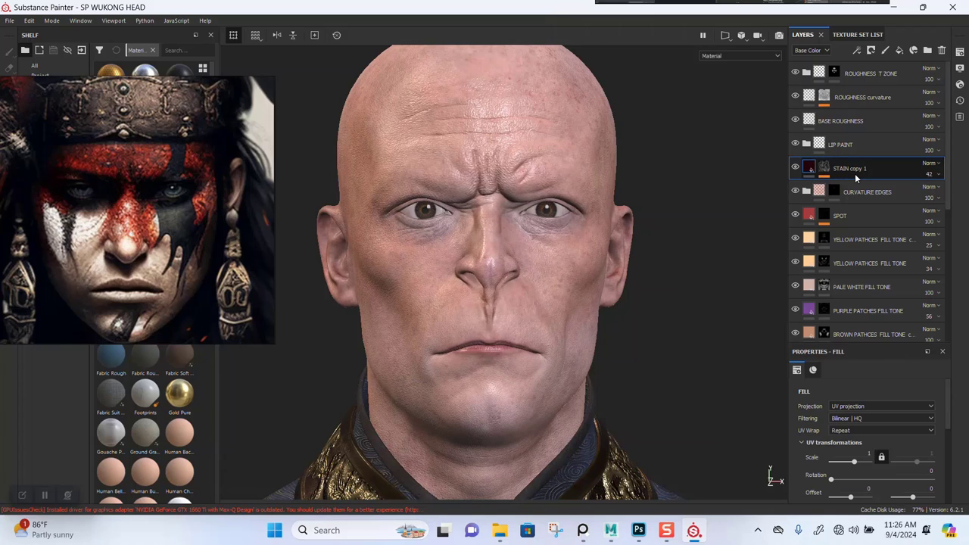
{"action": "key", "text": "ctrl+d"}
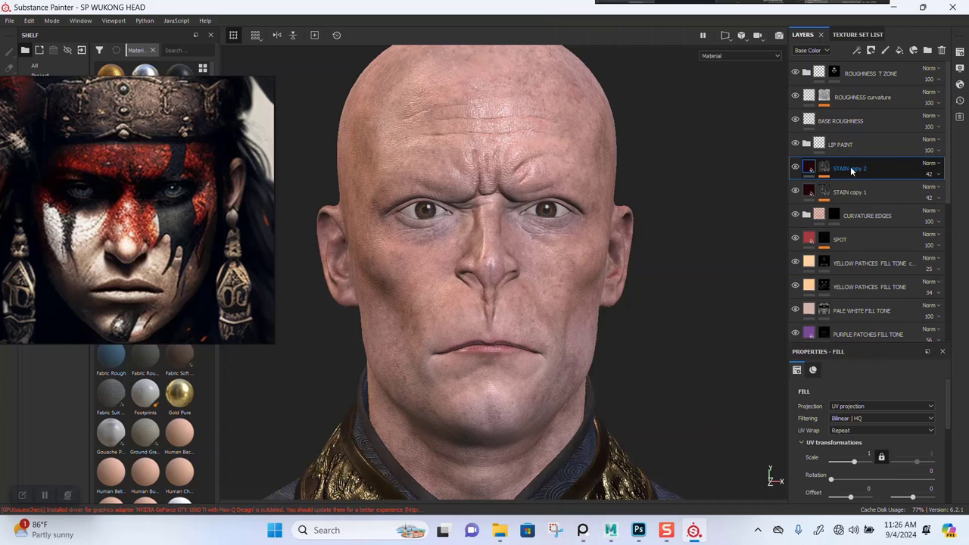
{"action": "mouse_move", "coordinate": [851, 171]}
{"action": "left_mouse_down"}
{"action": "mouse_move", "coordinate": [849, 76]}
{"action": "mouse_move", "coordinate": [850, 145]}
{"action": "mouse_move", "coordinate": [845, 75]}
{"action": "mouse_move", "coordinate": [826, 81]}
{"action": "left_mouse_up"}
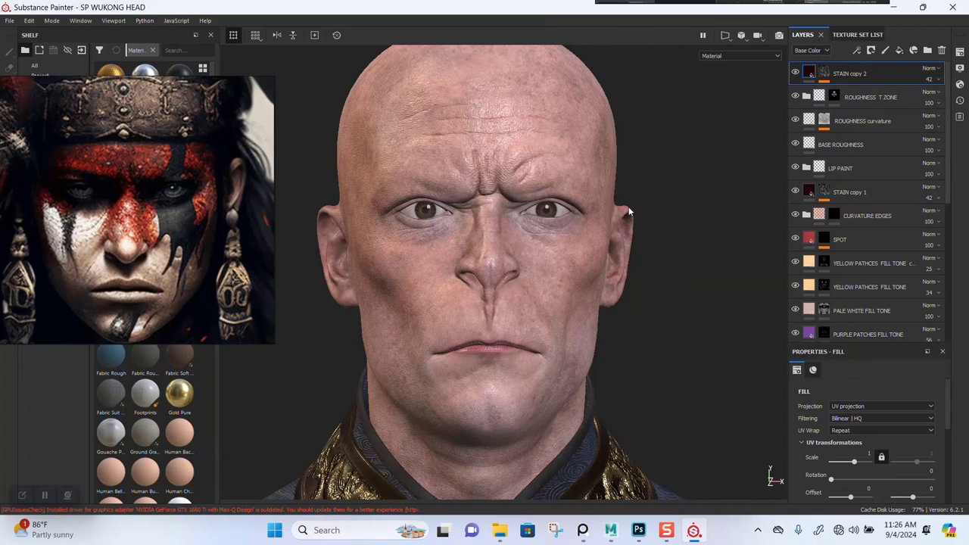
- Set the duplicated stain layer's opacity to 100 and inspect the stains on the face up close and from an angle
{"action": "left_click", "coordinate": [929, 77]}
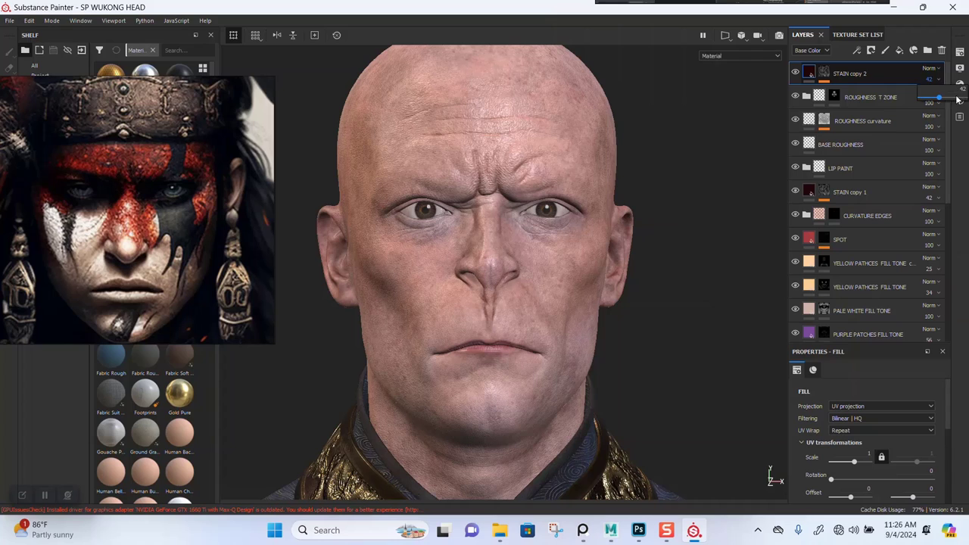
{"action": "left_click_drag", "start_coordinate": [944, 101], "coordinate": [968, 100]}
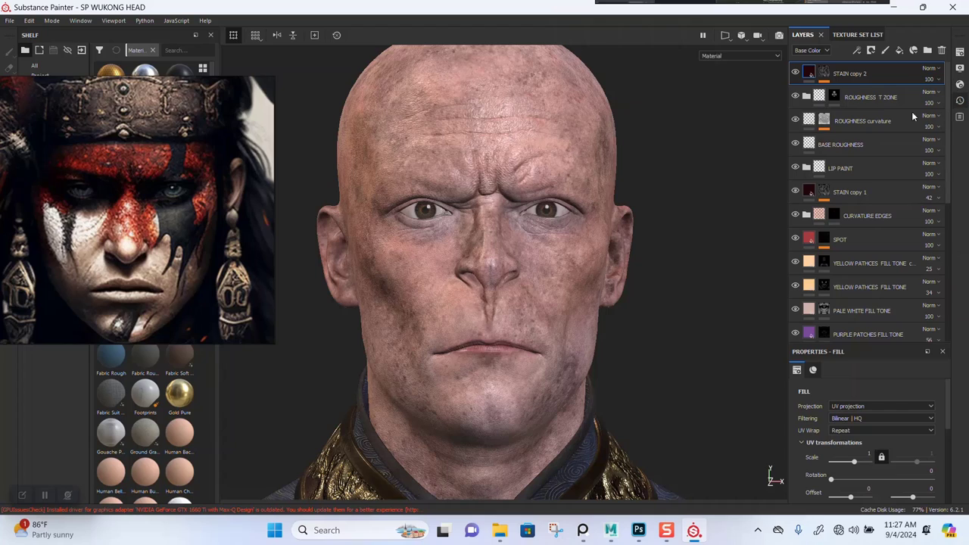
{"action": "right_click_drag", "start_coordinate": [515, 257], "coordinate": [514, 466], "text": "alt"}
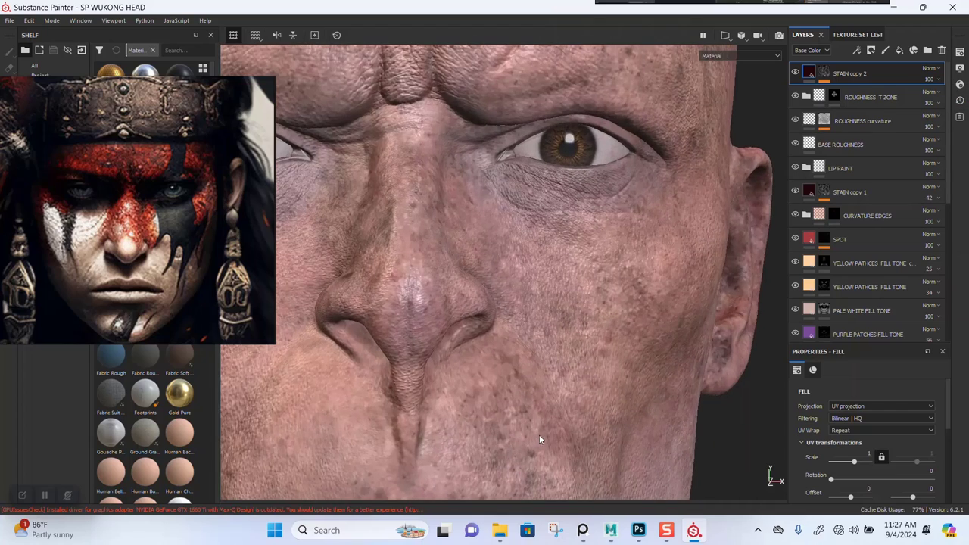
{"action": "right_click_drag", "start_coordinate": [540, 435], "coordinate": [473, 267], "text": "alt"}
{"action": "middle_click_drag", "start_coordinate": [481, 329], "coordinate": [533, 245], "text": "alt"}
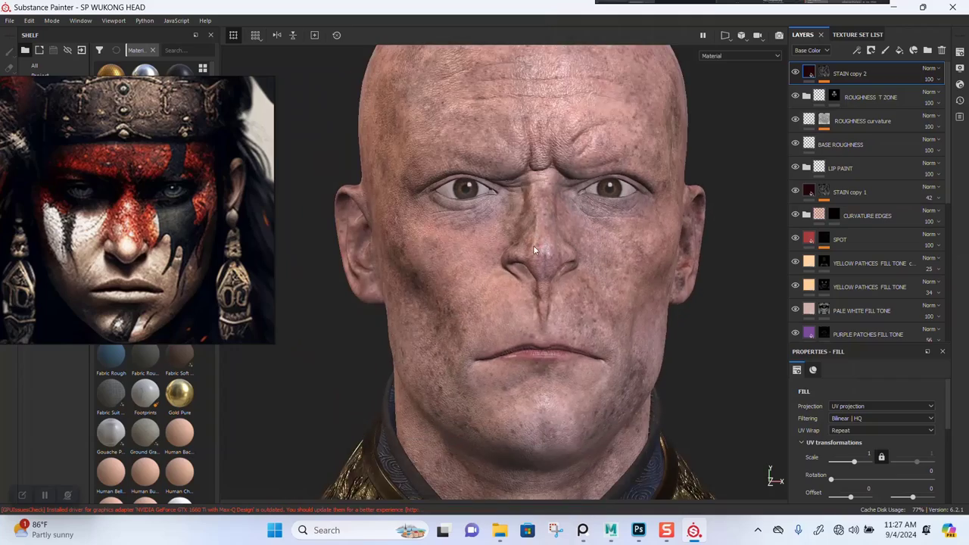
{"action": "mouse_move", "coordinate": [489, 249]}
{"action": "left_mouse_down", "text": "alt"}
{"action": "mouse_move", "coordinate": [502, 287]}
{"action": "mouse_move", "coordinate": [559, 249]}
{"action": "mouse_move", "coordinate": [494, 267]}
{"action": "left_mouse_up", "text": "alt"}
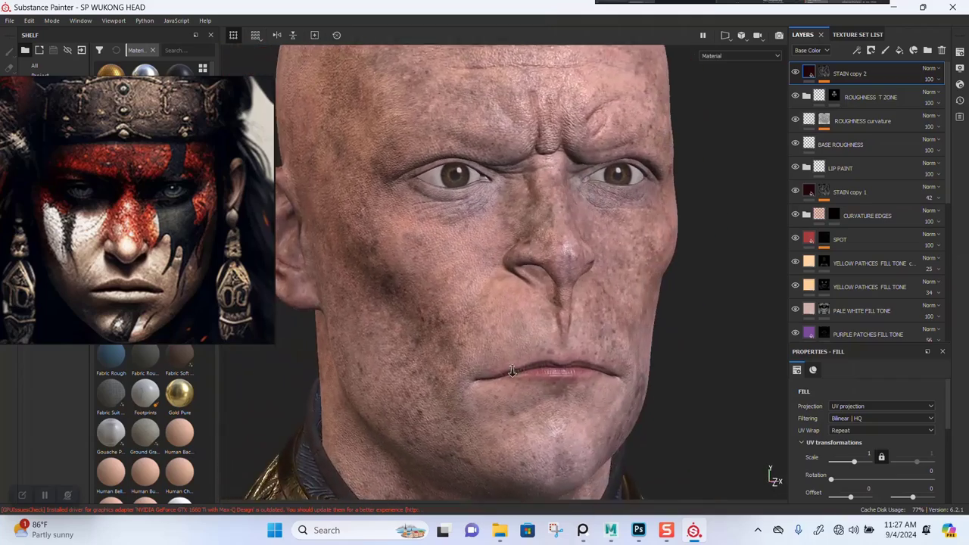
{"action": "right_click_drag", "start_coordinate": [494, 266], "coordinate": [509, 323], "text": "alt"}
{"action": "left_click_drag", "start_coordinate": [509, 323], "coordinate": [443, 246], "text": "alt"}
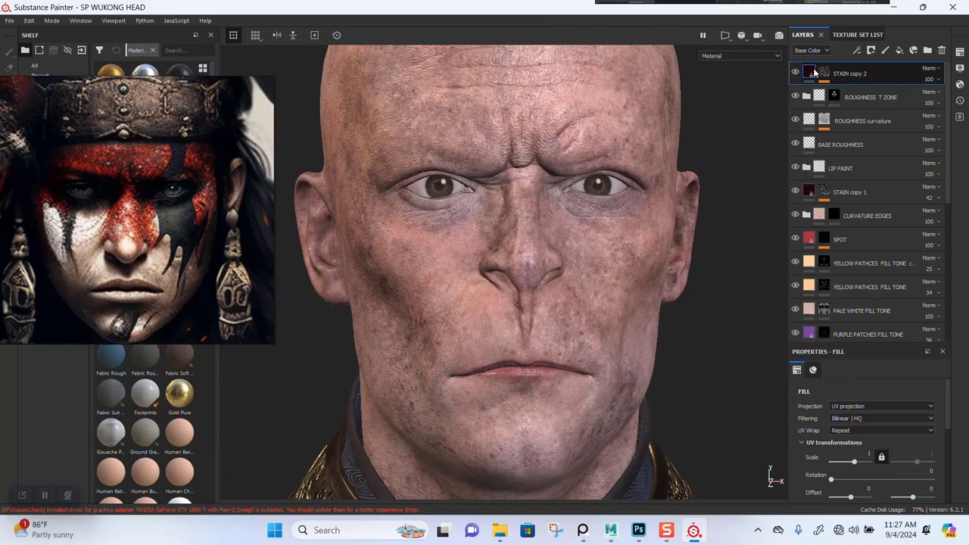
- Turn off paint symmetry and add a fill effect to the mask of the duplicated stain layer
{"action": "left_click", "coordinate": [825, 73]}
{"action": "left_click", "coordinate": [828, 82]}
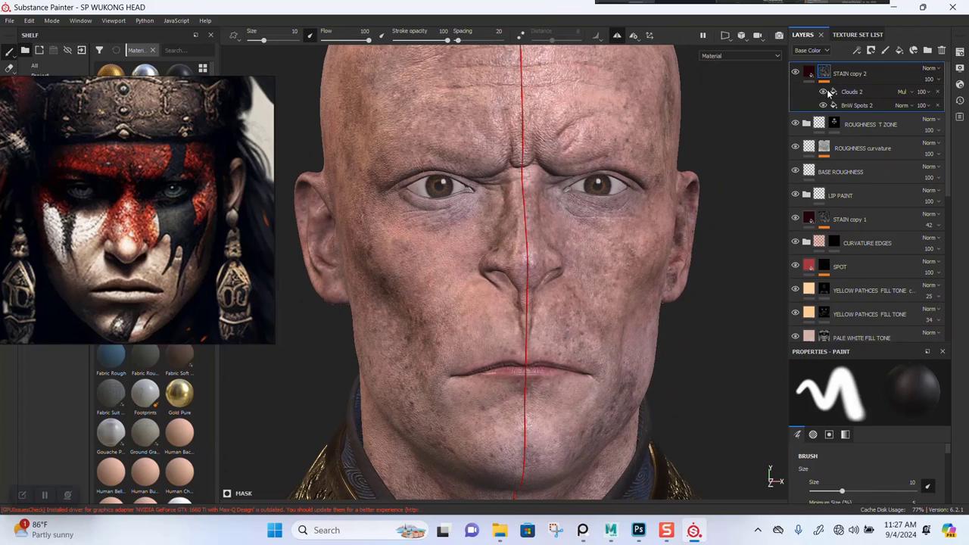
{"action": "left_click", "coordinate": [617, 37]}
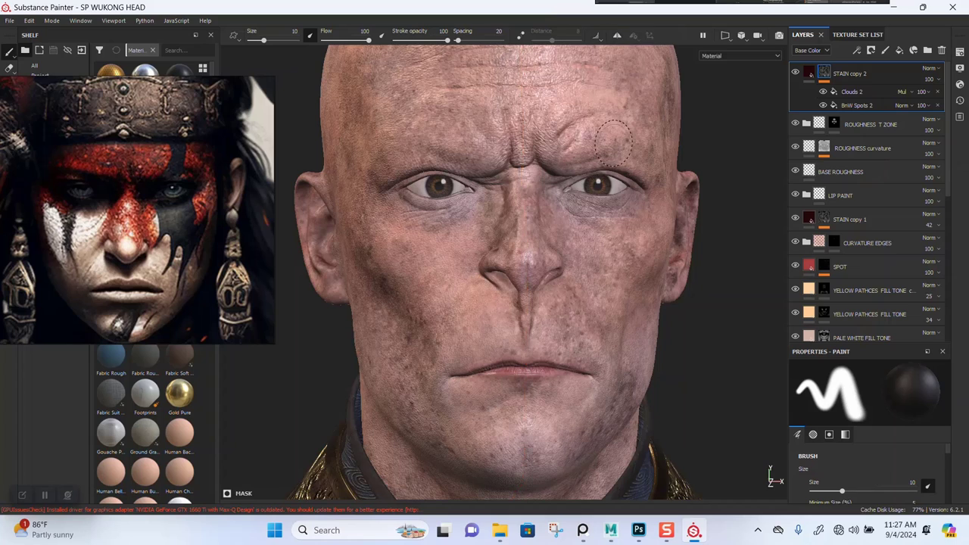
{"action": "left_click", "coordinate": [841, 93]}
{"action": "left_click", "coordinate": [825, 73]}
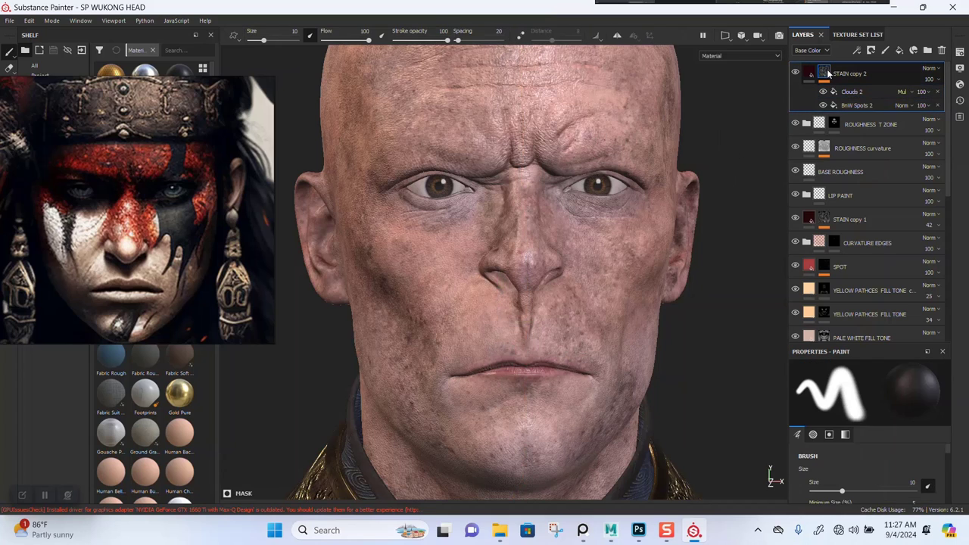
{"action": "right_click", "coordinate": [828, 73]}
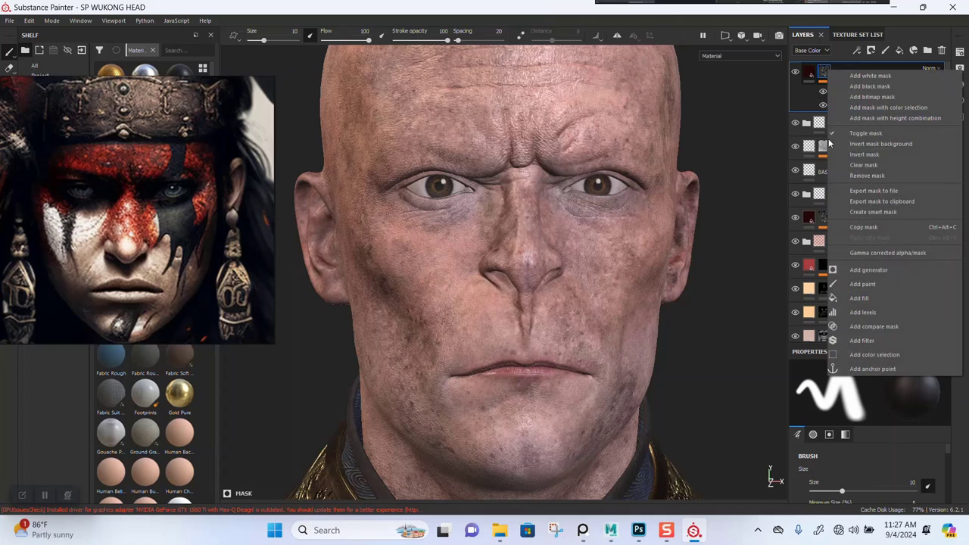
{"action": "left_click", "coordinate": [867, 300]}
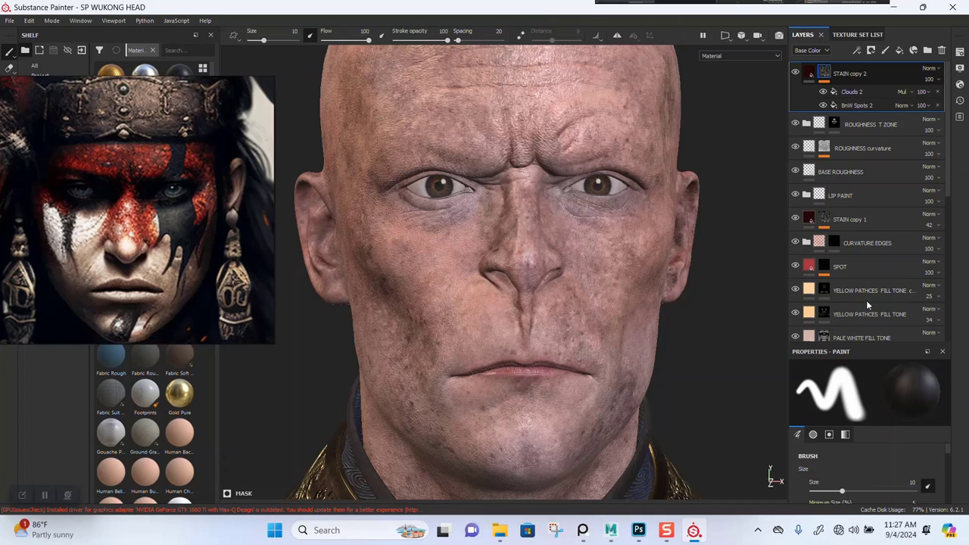
- Assign the Grunge Wipe Smudgy Soft texture to the new fill effect in the STAIN copy 2 mask
{"action": "right_click_drag", "start_coordinate": [157, 271], "coordinate": [517, 63]}
{"action": "scroll", "coordinate": [871, 470], "scroll_direction": "down", "scroll_amount": 3}
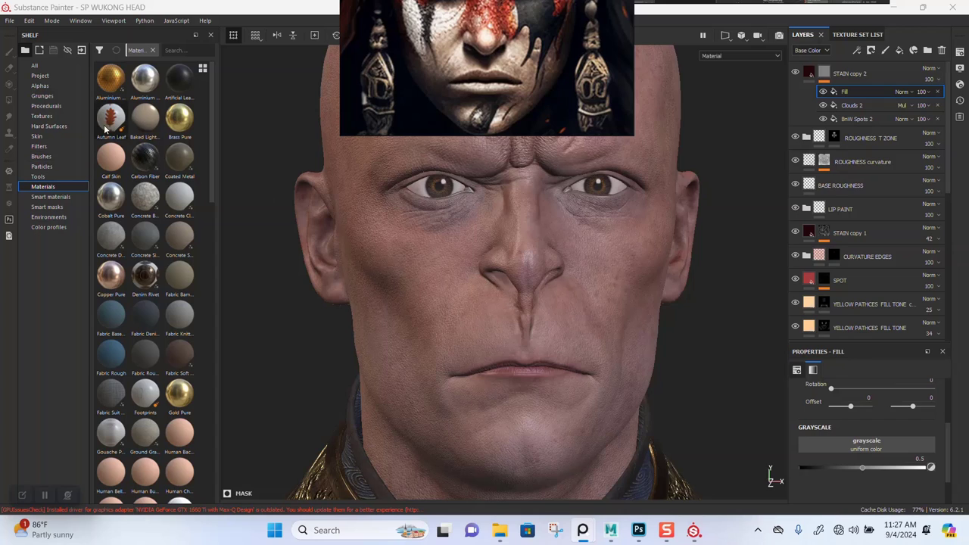
{"action": "left_click", "coordinate": [55, 116]}
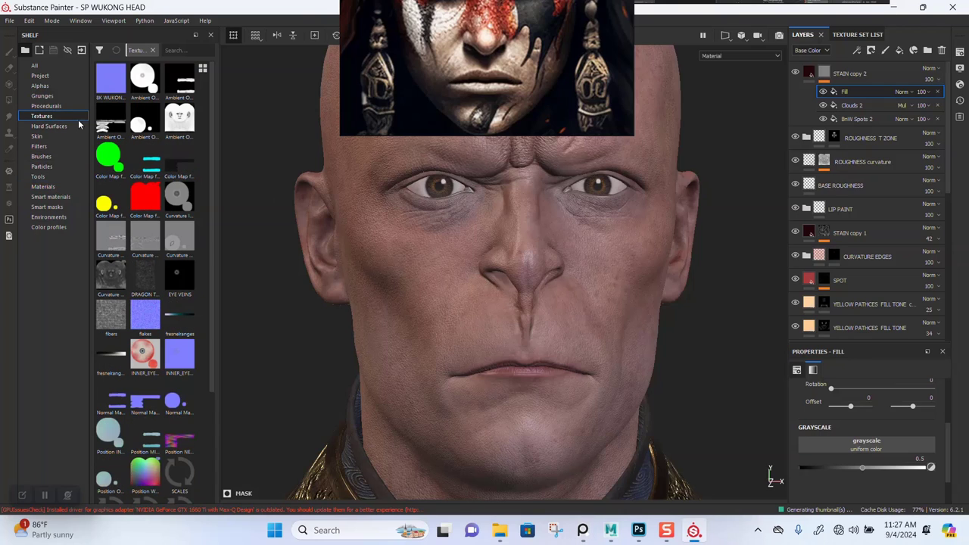
{"action": "scroll", "coordinate": [159, 278], "scroll_direction": "down", "scroll_amount": 3}
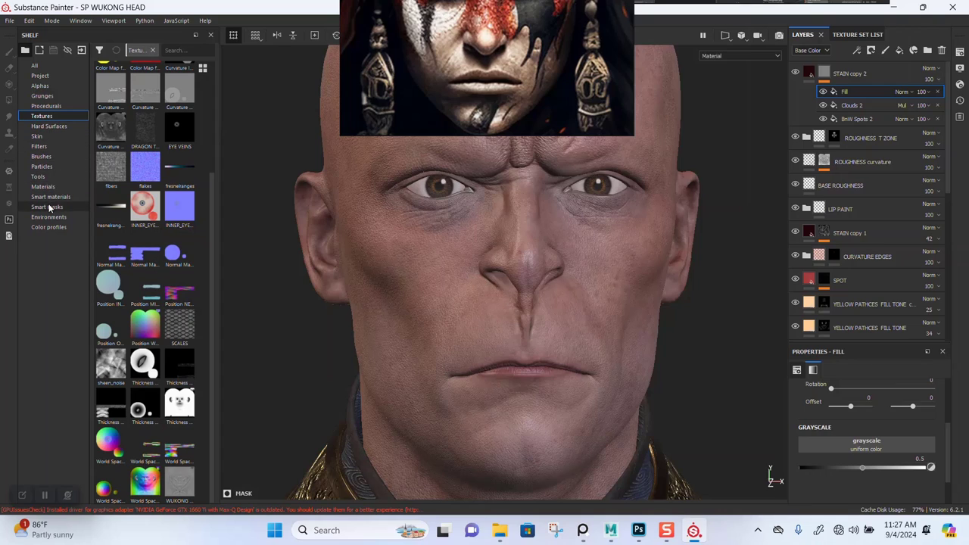
{"action": "left_click", "coordinate": [42, 97]}
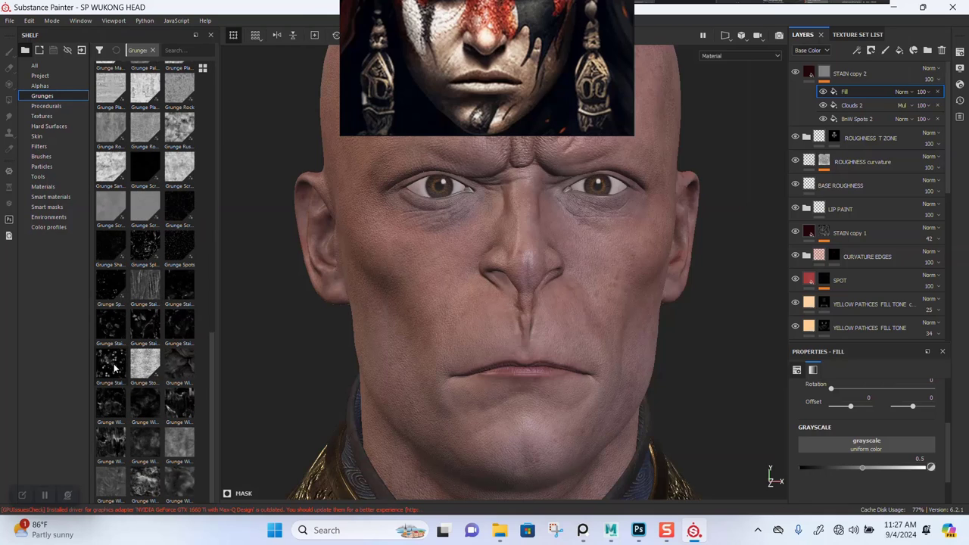
{"action": "mouse_move", "coordinate": [113, 368]}
{"action": "mouse_move", "coordinate": [169, 339]}
{"action": "mouse_move", "coordinate": [178, 406]}
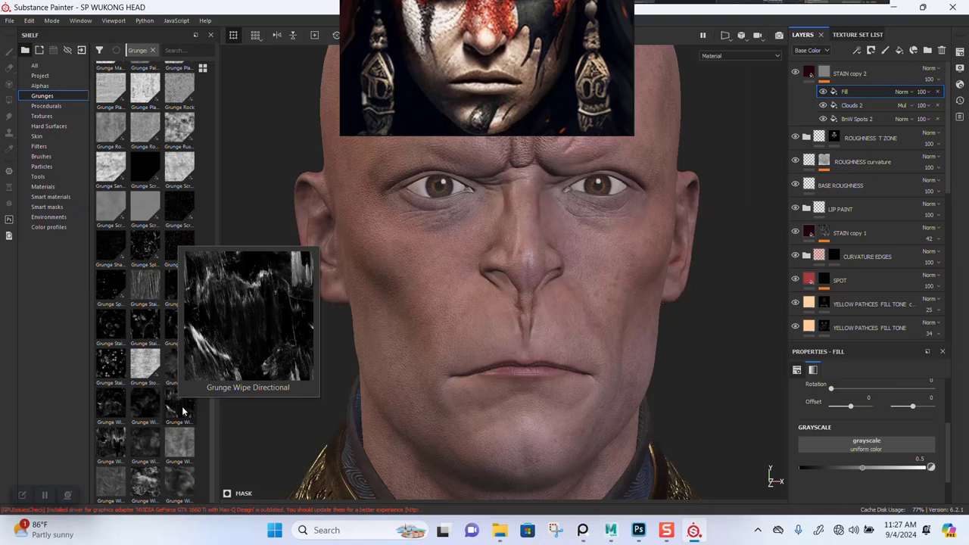
{"action": "mouse_move", "coordinate": [133, 446]}
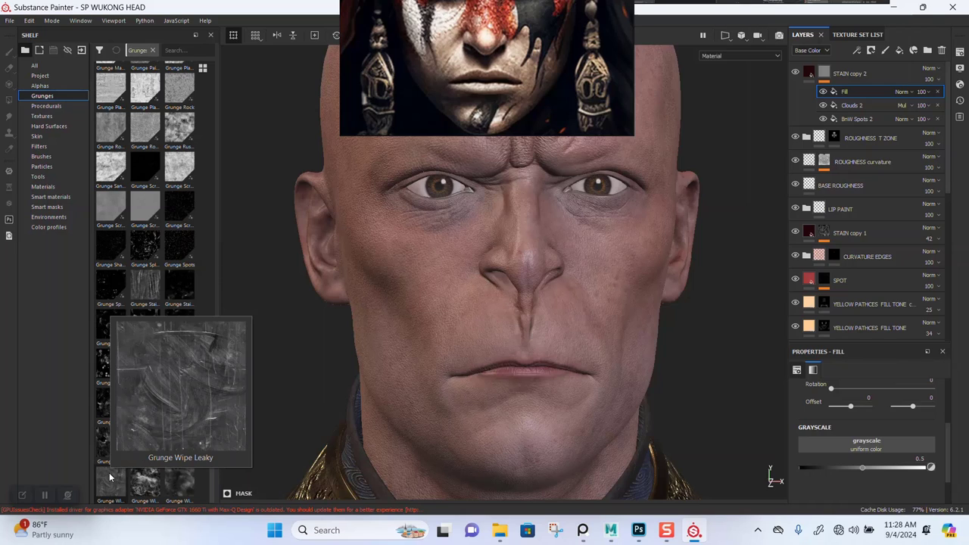
{"action": "mouse_move", "coordinate": [172, 486]}
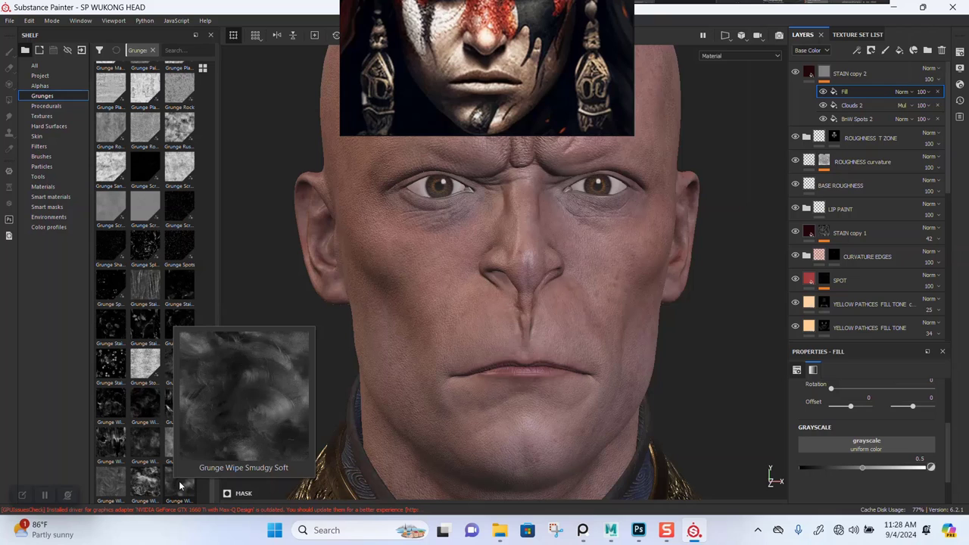
{"action": "mouse_move", "coordinate": [180, 485]}
{"action": "left_mouse_down"}
{"action": "mouse_move", "coordinate": [807, 491]}
{"action": "mouse_move", "coordinate": [856, 448]}
{"action": "left_mouse_up"}
{"action": "left_click_drag", "start_coordinate": [512, 111], "coordinate": [200, 106]}
- Try the Linear dodge (Add) blend mode on the grunge fill and toggle the fill's visibility to compare the stains
{"action": "left_click", "coordinate": [908, 90]}
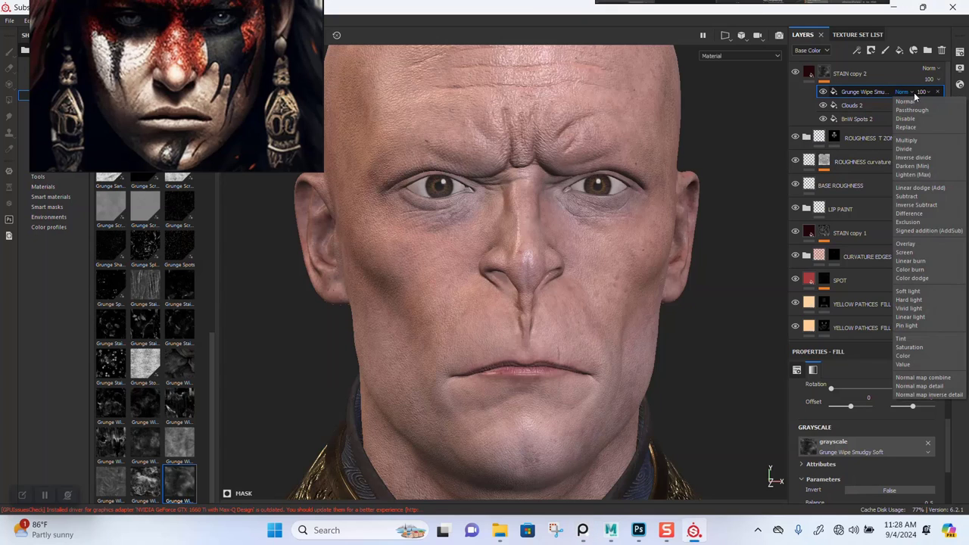
{"action": "left_click", "coordinate": [917, 188]}
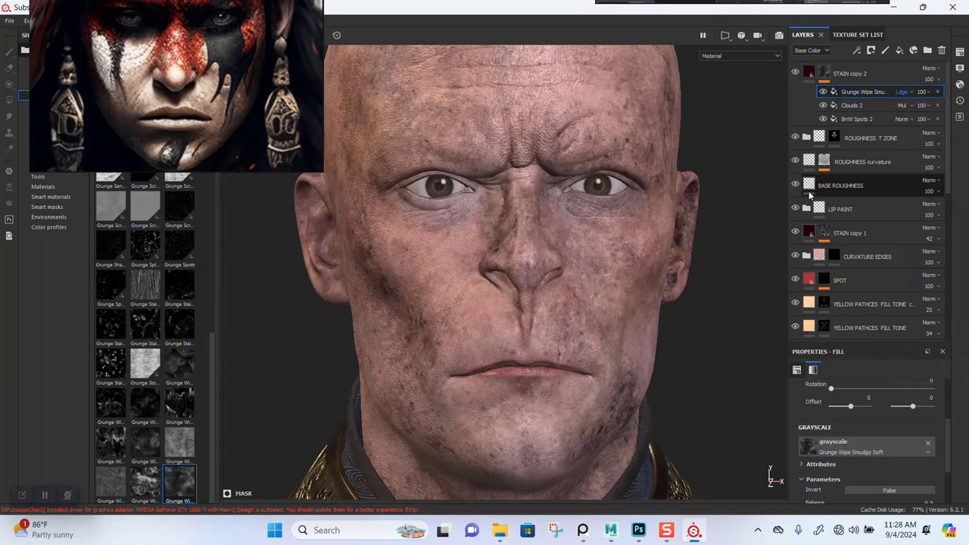
{"action": "left_click", "coordinate": [823, 92]}
{"action": "left_click", "coordinate": [823, 91]}
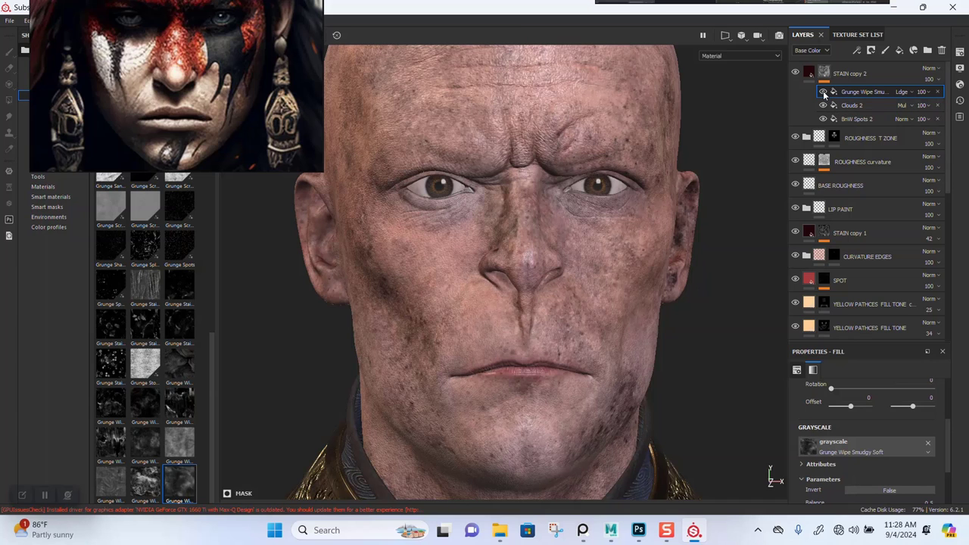
{"action": "left_click", "coordinate": [823, 91]}
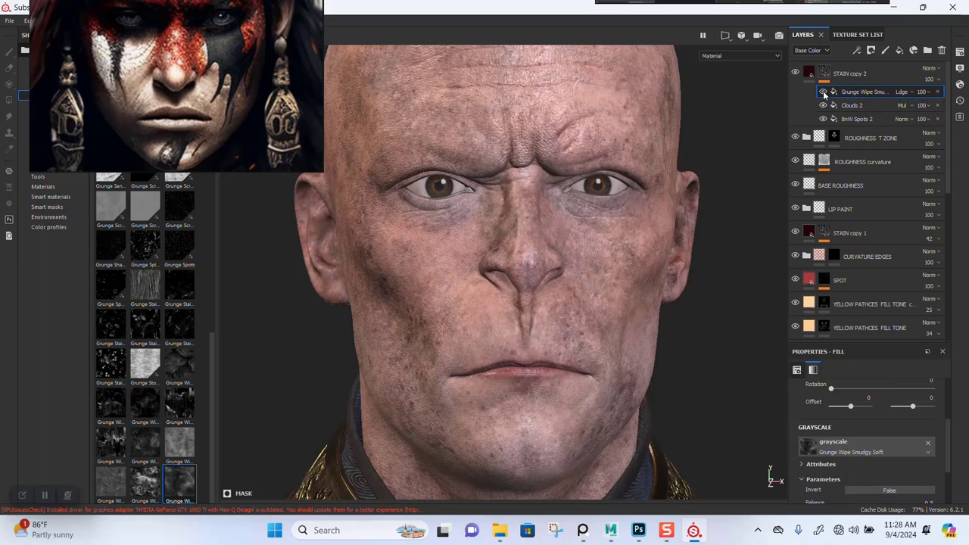
{"action": "left_click", "coordinate": [823, 92]}
{"action": "left_click", "coordinate": [823, 91]}
{"action": "left_click", "coordinate": [823, 92]}
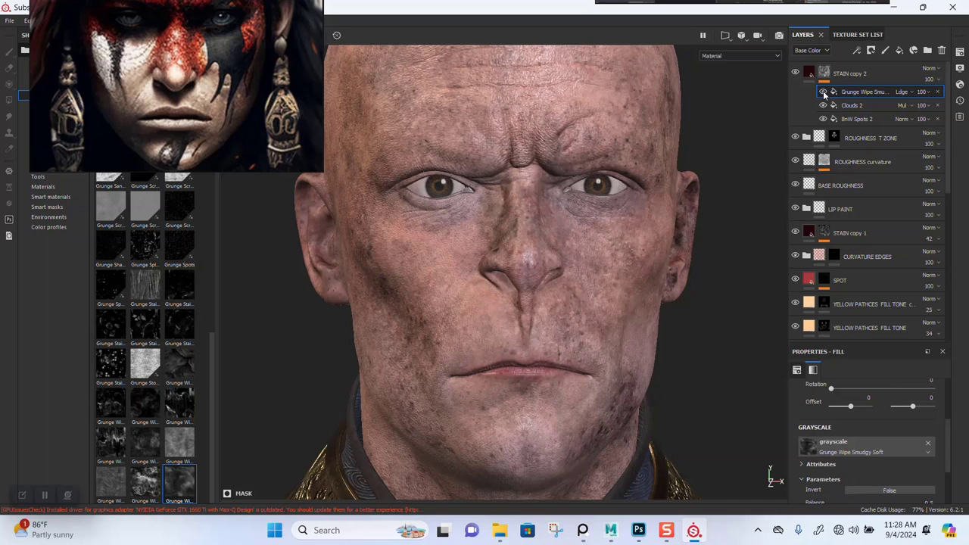
- Try the Screen blend mode on the grunge fill, and settle on Multiply
{"action": "left_click", "coordinate": [903, 92]}
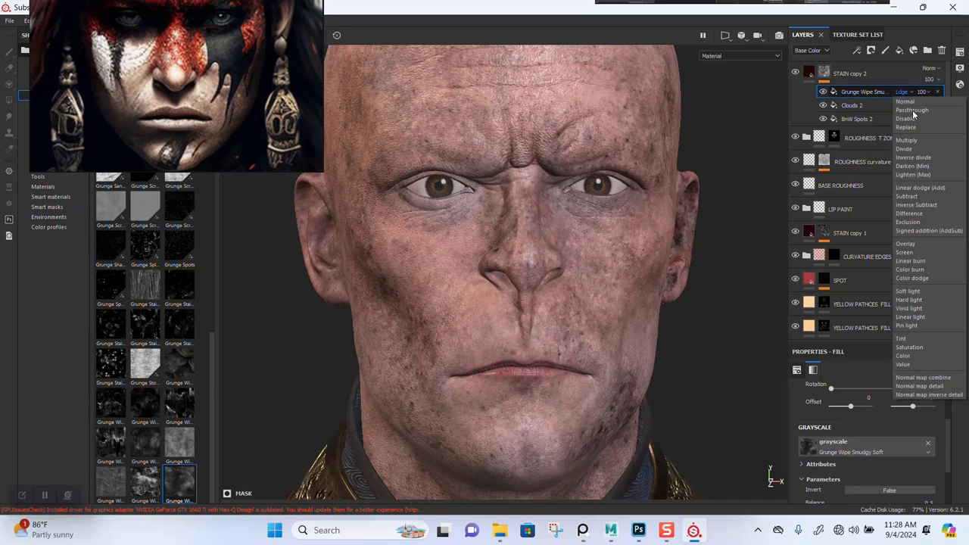
{"action": "left_click", "coordinate": [912, 253]}
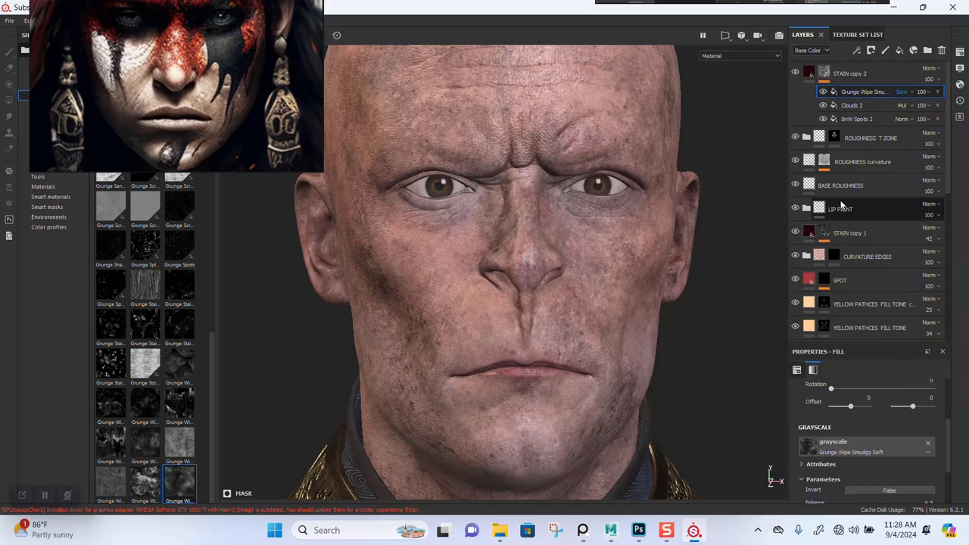
{"action": "left_click", "coordinate": [911, 92]}
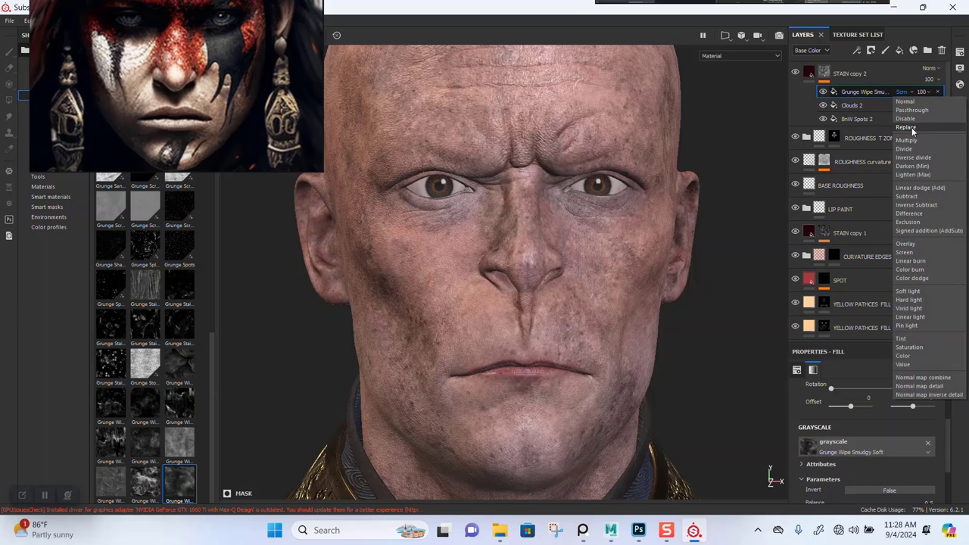
{"action": "left_click", "coordinate": [905, 141]}
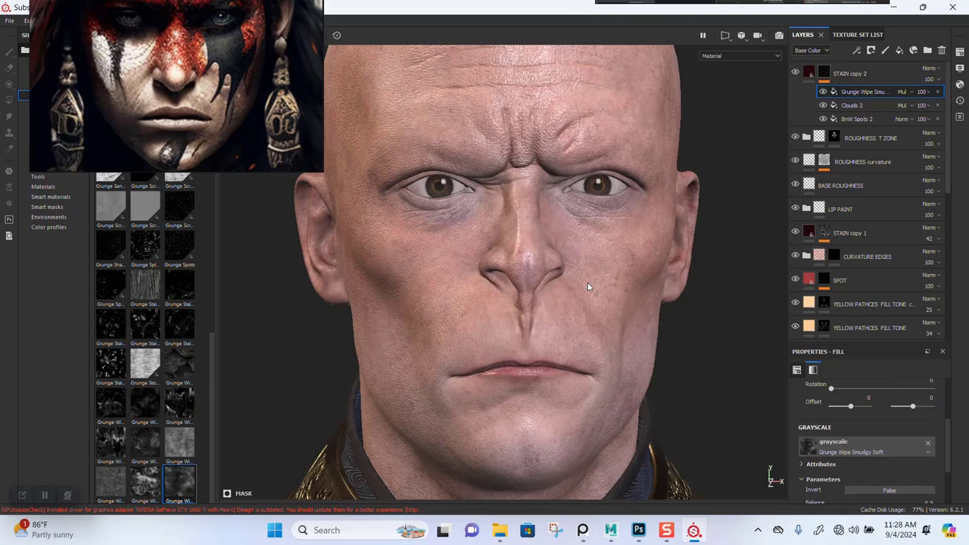
- Cycle the viewport through the individual channels to display the stain layer's mask on the head
{"action": "key", "text": "c"}
{"action": "key", "text": "c"}
{"action": "key", "text": "c"}
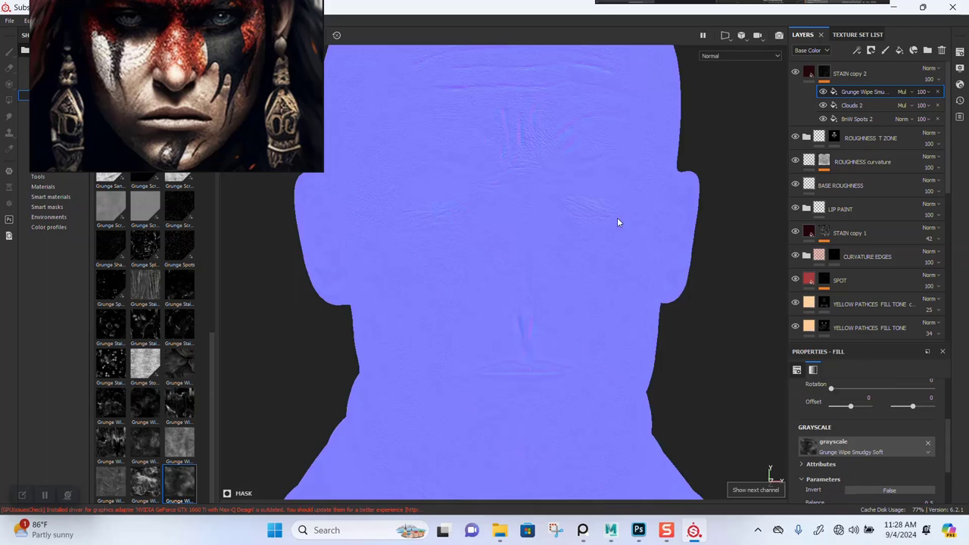
{"action": "key", "text": "c"}
{"action": "key", "text": "c"}
{"action": "key", "text": "c"}
{"action": "key", "text": "c"}
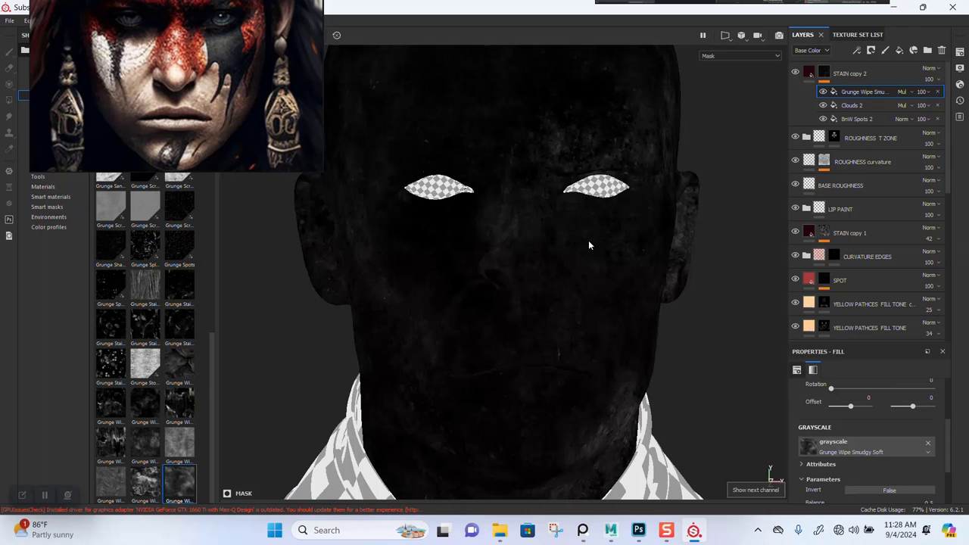
{"action": "key", "text": "c"}
{"action": "key", "text": "c"}
{"action": "key", "text": "c"}
{"action": "key", "text": "c"}
{"action": "key", "text": "c"}
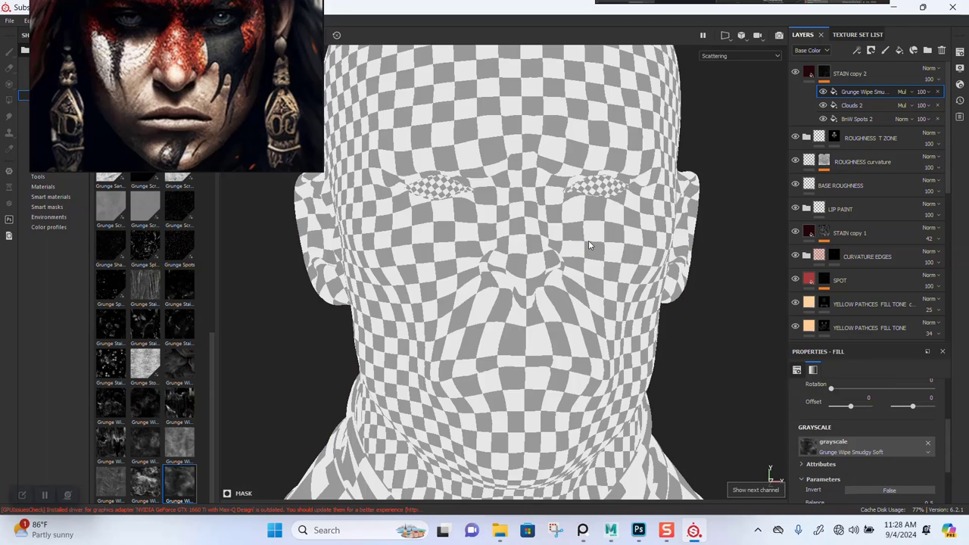
{"action": "key", "text": "c"}
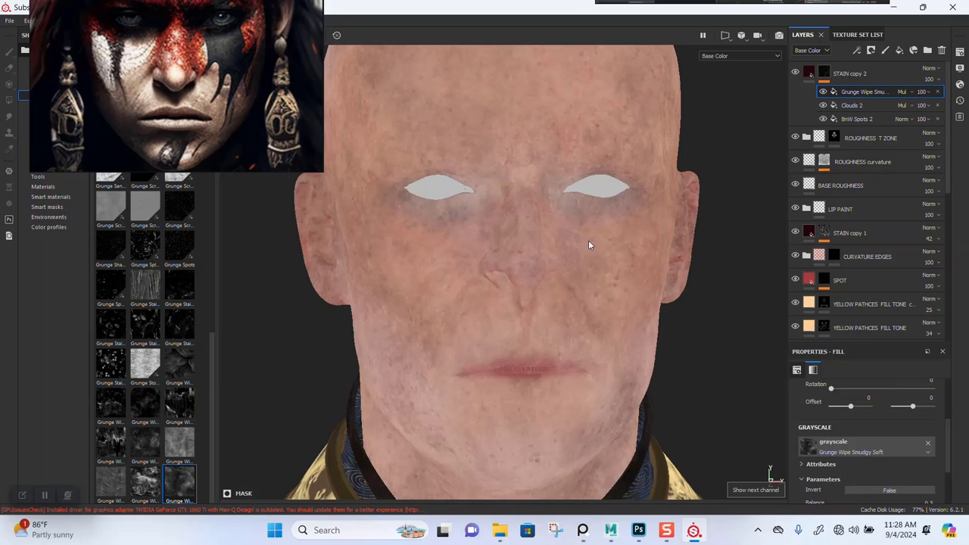
{"action": "key", "text": "c"}
{"action": "key", "text": "c"}
{"action": "key", "text": "c"}
{"action": "key", "text": "c"}
{"action": "key", "text": "c"}
{"action": "key", "text": "c"}
{"action": "key", "text": "c"}
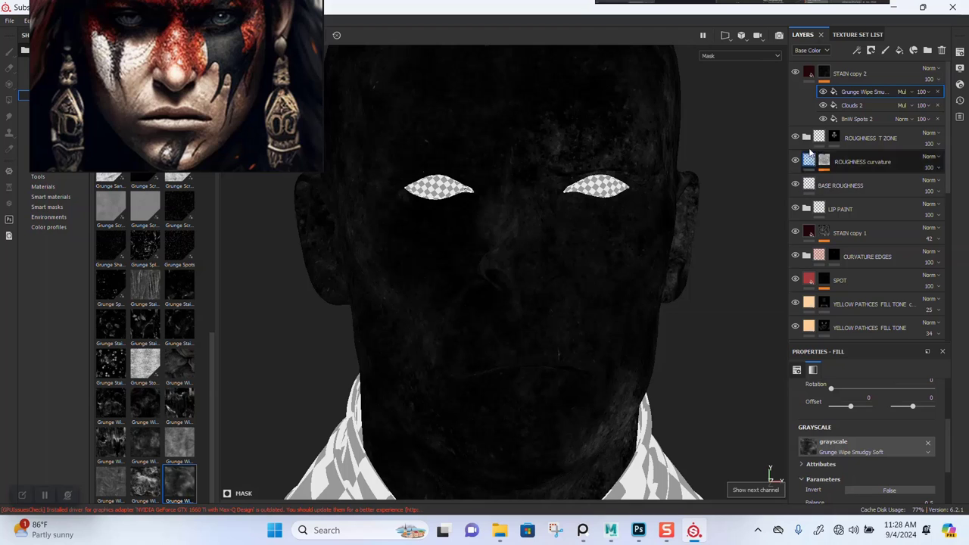
- Toggle the grunge fill's visibility in the mask view to compare the mask with and without it
{"action": "left_click", "coordinate": [823, 74]}
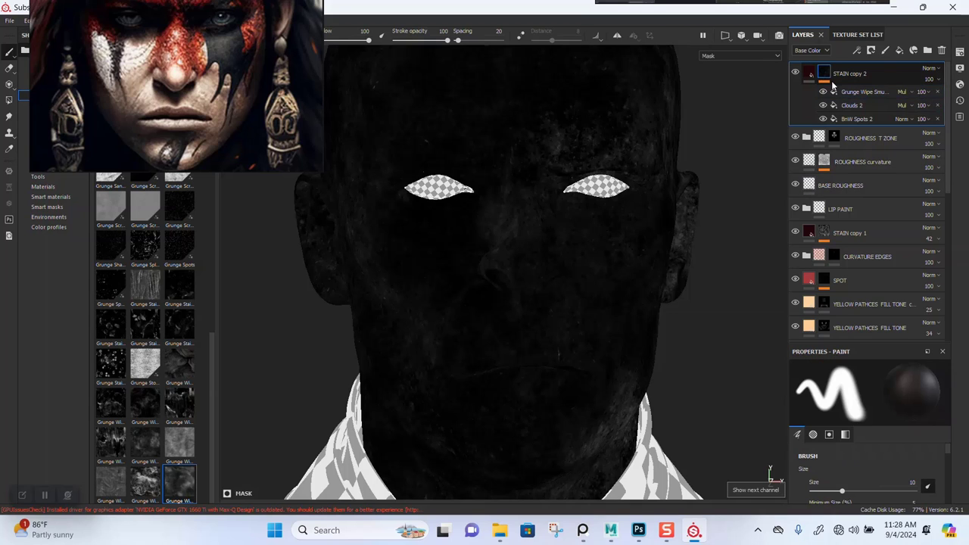
{"action": "left_click", "coordinate": [831, 92]}
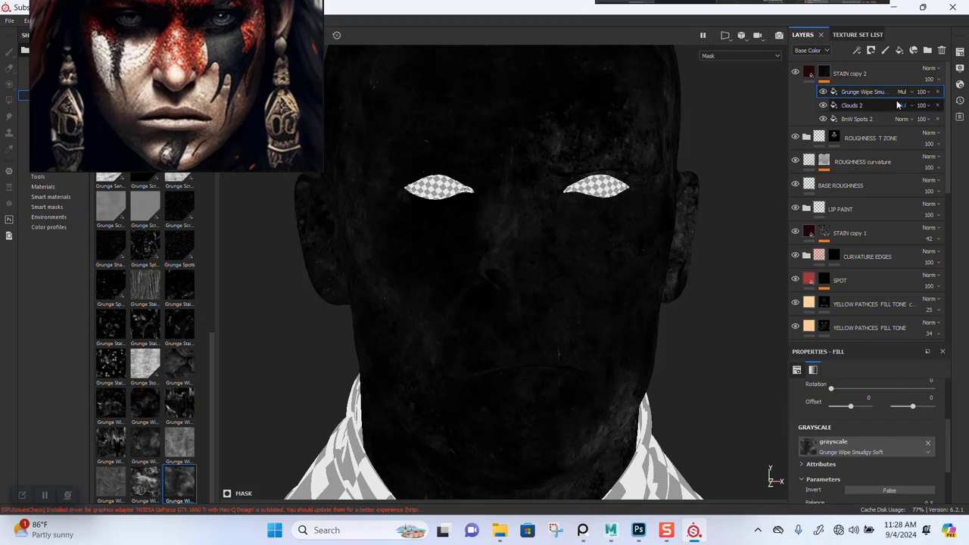
{"action": "left_click", "coordinate": [824, 92]}
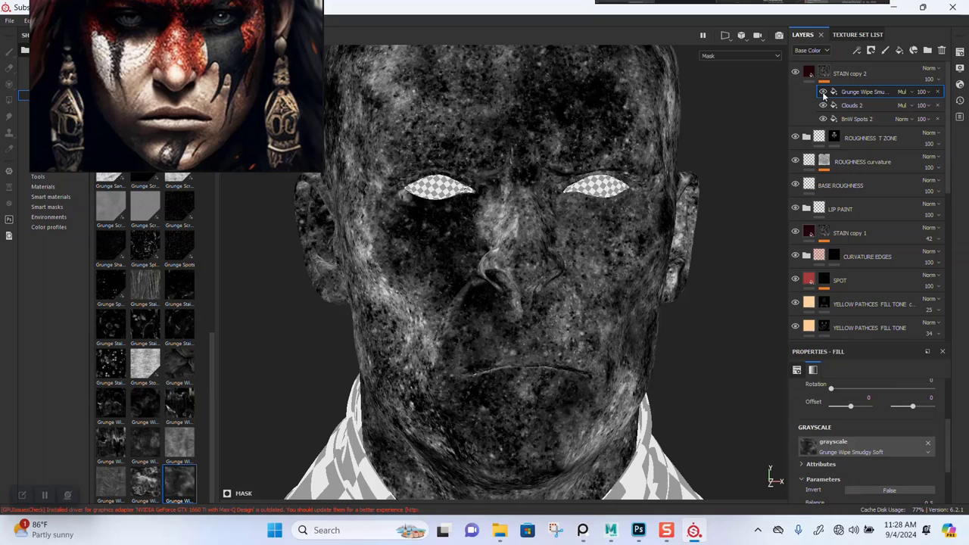
{"action": "left_click", "coordinate": [823, 93]}
{"action": "left_click", "coordinate": [823, 92]}
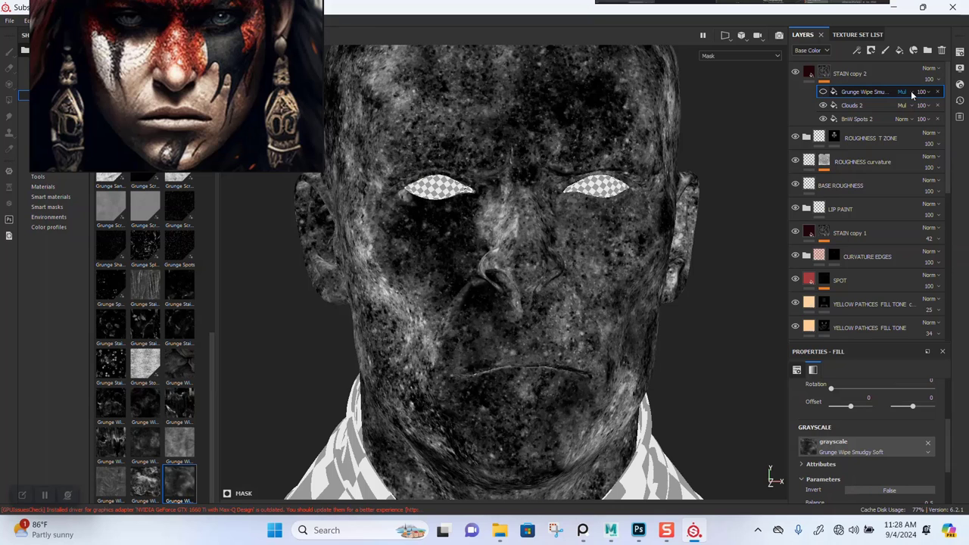
{"action": "left_click", "coordinate": [823, 93]}
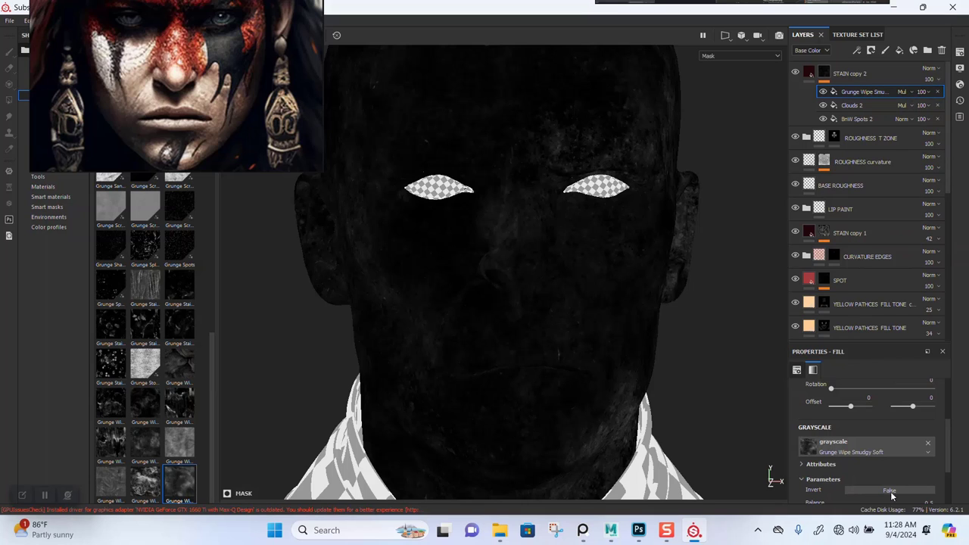
- Set the grunge fill's balance to 0.89 and raise its contrast
{"action": "scroll", "coordinate": [855, 461], "scroll_direction": "down", "scroll_amount": 2}
{"action": "left_click_drag", "start_coordinate": [870, 443], "coordinate": [918, 443]}
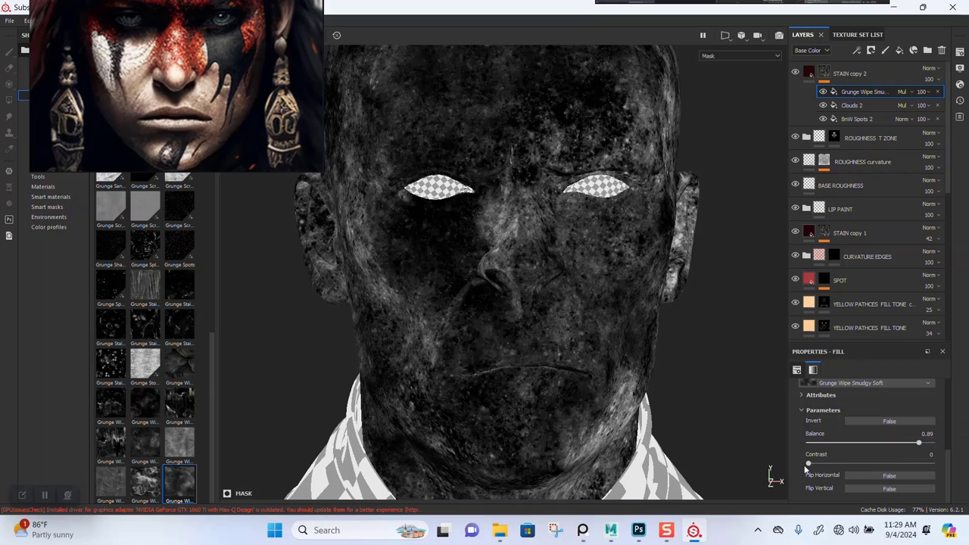
{"action": "left_click_drag", "start_coordinate": [821, 466], "coordinate": [884, 464]}
- Change the grunge fill's projection to Tri-planar projection
{"action": "scroll", "coordinate": [849, 416], "scroll_direction": "up", "scroll_amount": 5}
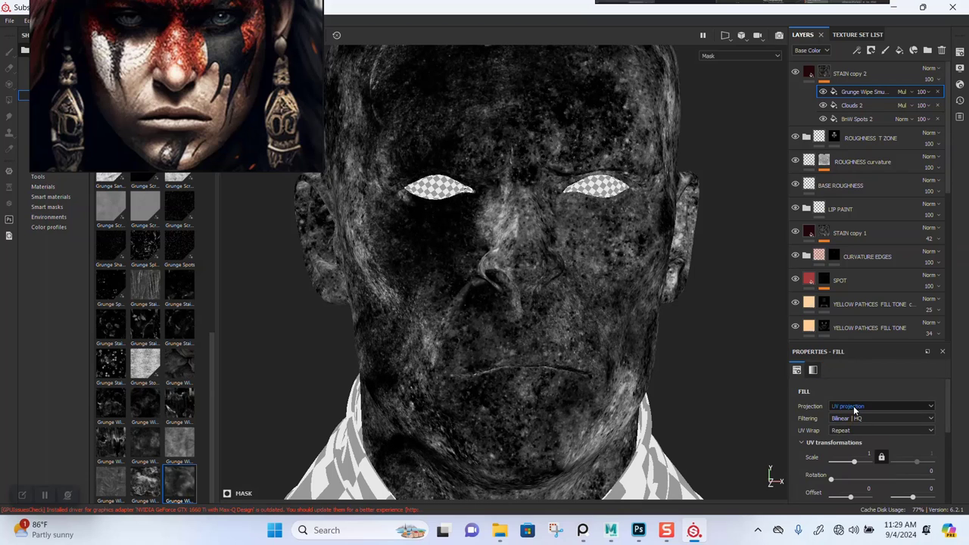
{"action": "left_click", "coordinate": [854, 407]}
{"action": "left_click", "coordinate": [850, 432]}
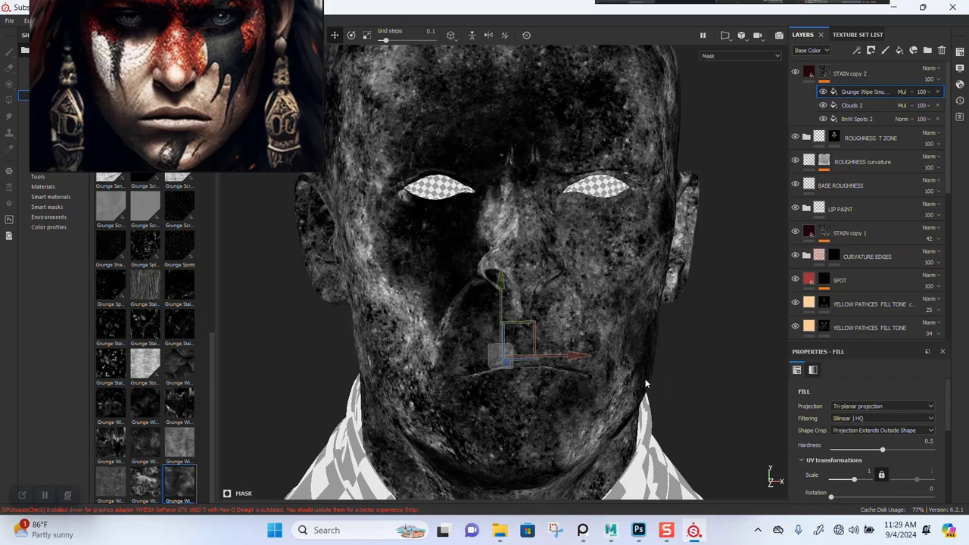
- Return the viewport to the material display and inspect the stained face up close and from different angles
{"action": "key", "text": "m"}
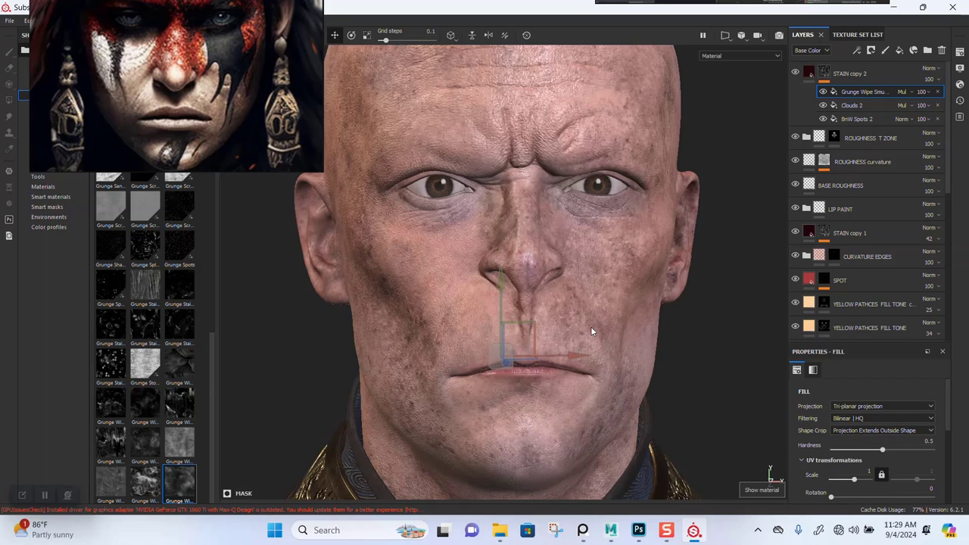
{"action": "left_click_drag", "start_coordinate": [614, 352], "coordinate": [521, 315], "text": "alt"}
{"action": "right_click_drag", "start_coordinate": [521, 315], "coordinate": [535, 445], "text": "alt"}
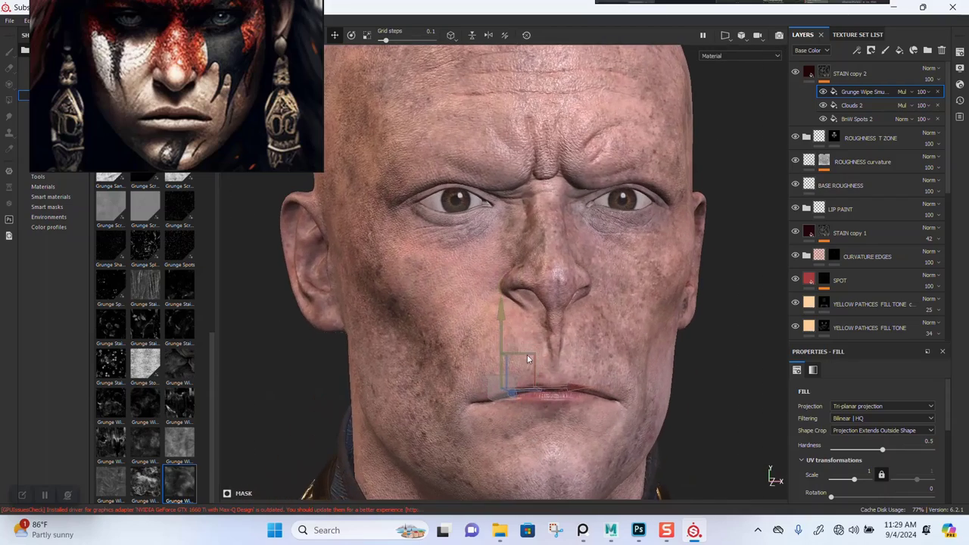
{"action": "middle_click_drag", "start_coordinate": [528, 355], "coordinate": [533, 414], "text": "alt"}
{"action": "left_click_drag", "start_coordinate": [533, 413], "coordinate": [547, 517], "text": "alt"}
{"action": "right_click_drag", "start_coordinate": [487, 336], "coordinate": [504, 225], "text": "alt"}
{"action": "middle_click_drag", "start_coordinate": [505, 225], "coordinate": [484, 260], "text": "alt"}
{"action": "left_click_drag", "start_coordinate": [484, 260], "coordinate": [541, 218], "text": "alt"}
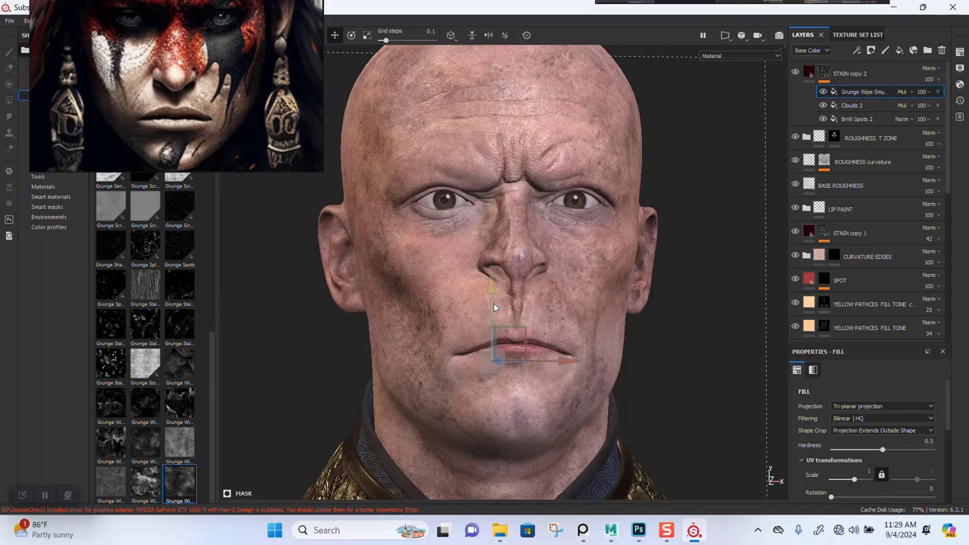
- Duplicate the STAIN copy 2 layer and replace the duplicate's grunge mask with a plain black mask
{"action": "left_click", "coordinate": [843, 72]}
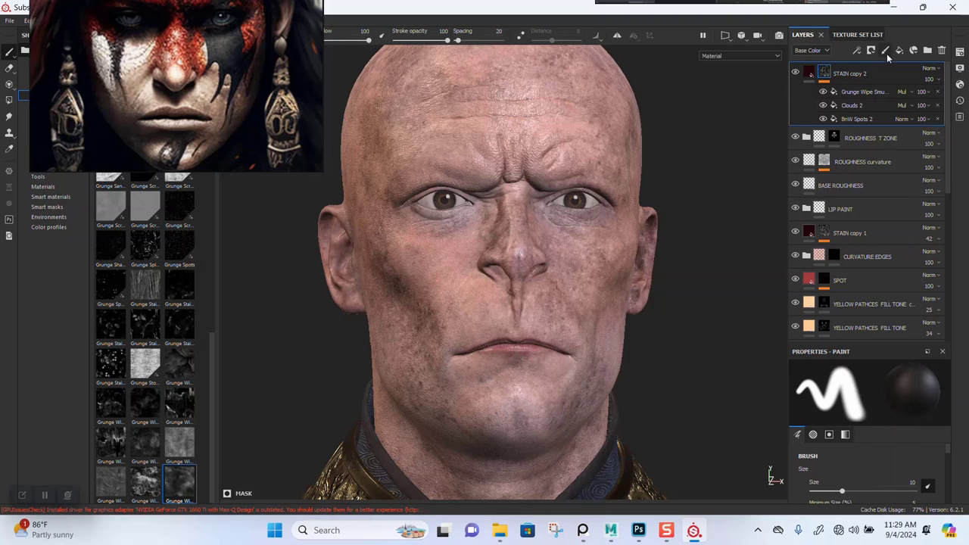
{"action": "key", "text": "ctrl+d"}
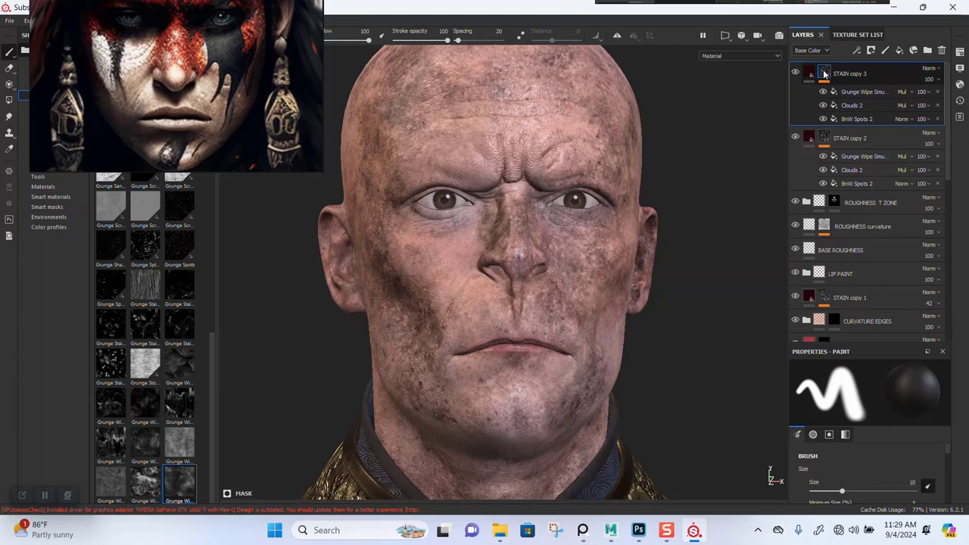
{"action": "right_click", "coordinate": [825, 74]}
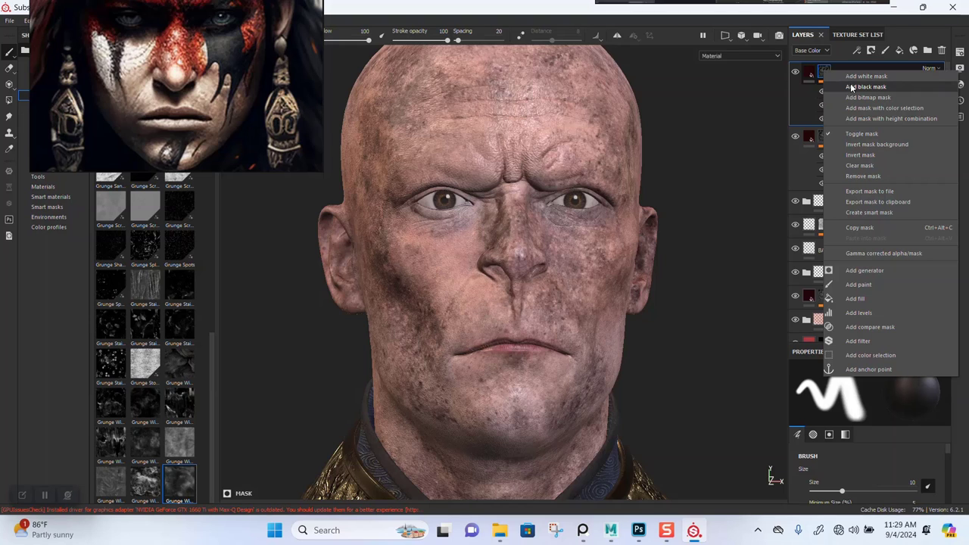
{"action": "left_click", "coordinate": [851, 87]}
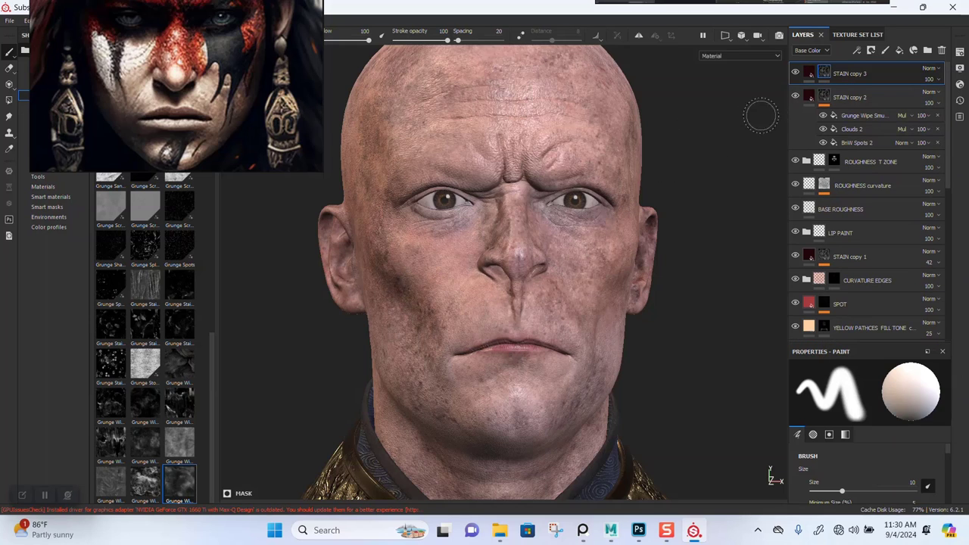
- Add a Levels adjustment to the STAIN copy 2 mask and set its midtone value to 0.624
{"action": "left_click", "coordinate": [826, 100]}
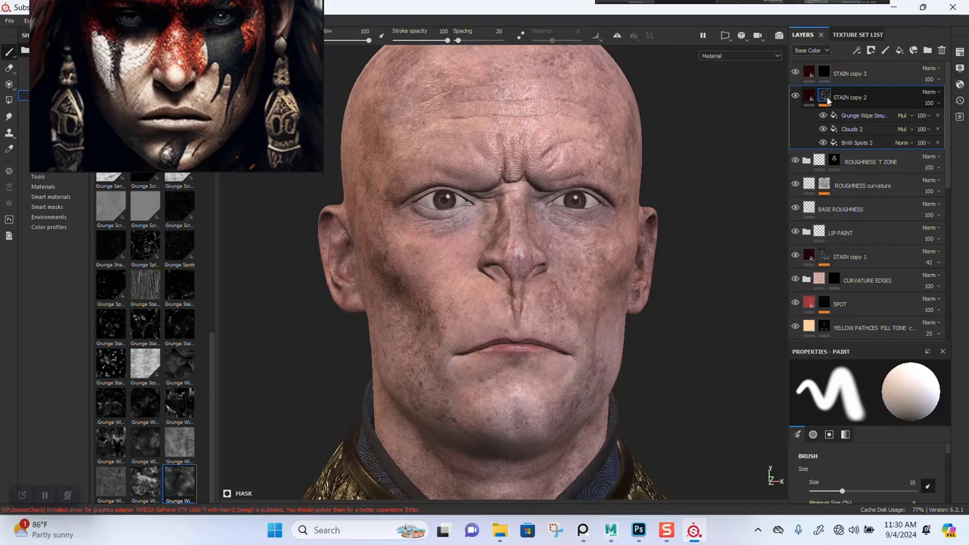
{"action": "right_click", "coordinate": [826, 99]}
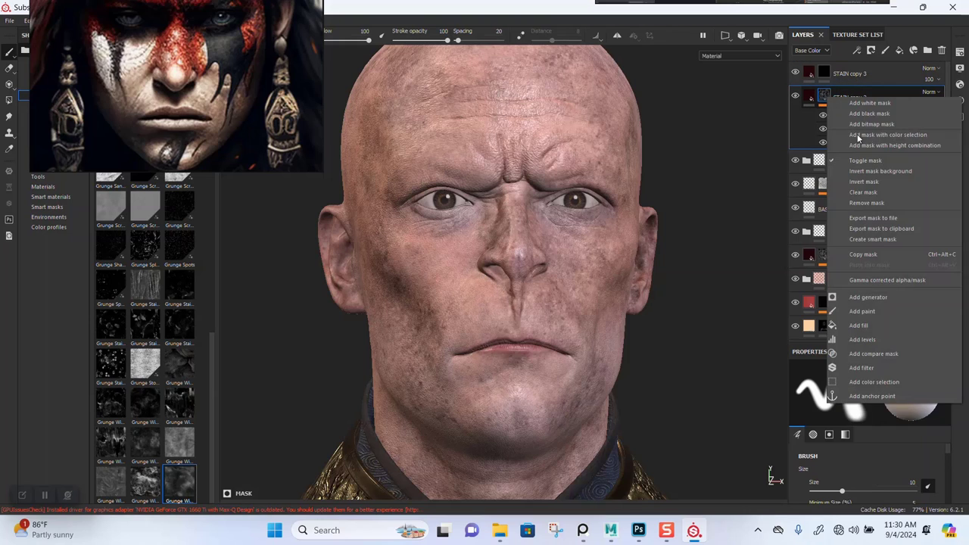
{"action": "left_click", "coordinate": [865, 341]}
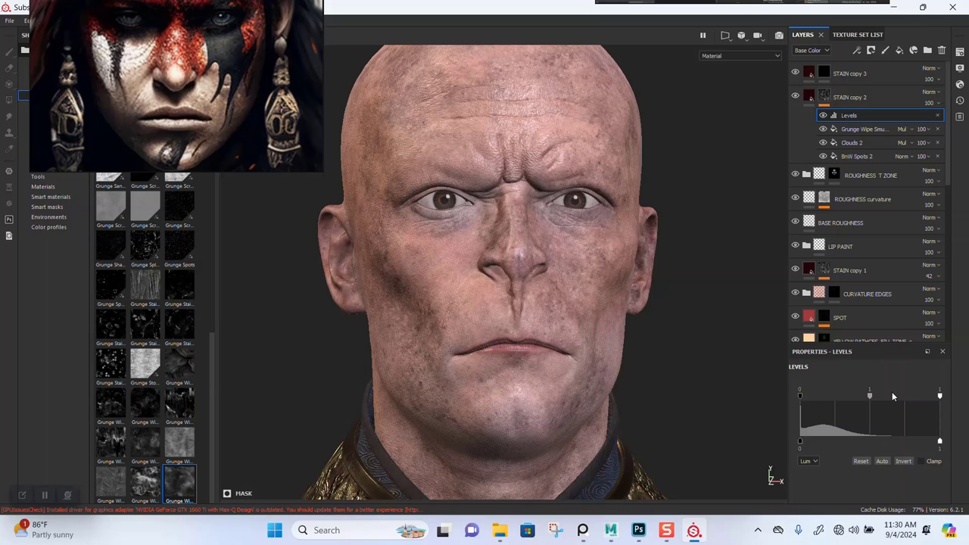
{"action": "left_click_drag", "start_coordinate": [870, 393], "coordinate": [842, 401]}
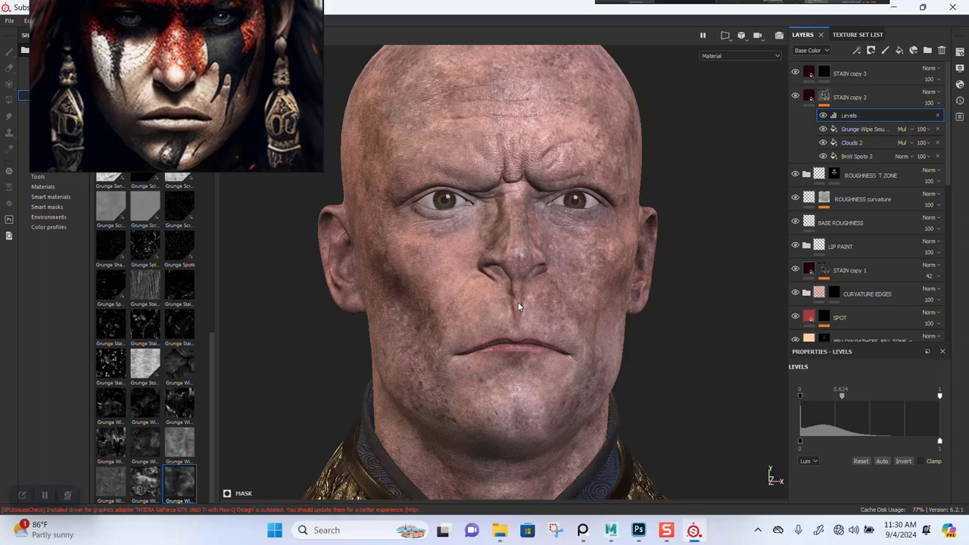
- Examine the stained skin up close and from slightly different angles to judge the strength of the dirt
{"action": "mouse_move", "coordinate": [520, 306]}
{"action": "left_mouse_down", "text": "alt"}
{"action": "mouse_move", "coordinate": [626, 307]}
{"action": "mouse_move", "coordinate": [523, 307]}
{"action": "left_mouse_up", "text": "alt"}
{"action": "right_click_drag", "start_coordinate": [524, 310], "coordinate": [538, 389], "text": "alt"}
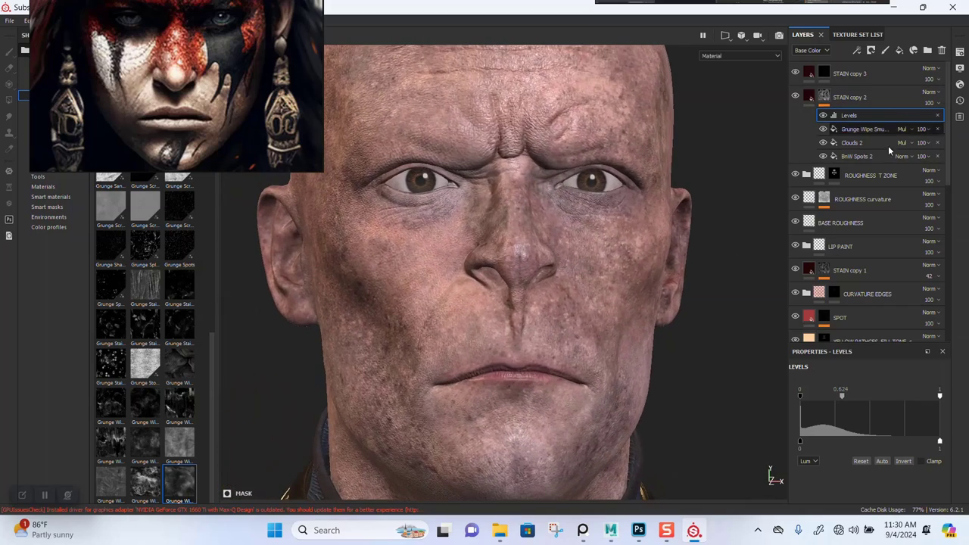
{"action": "left_click_drag", "start_coordinate": [570, 358], "coordinate": [533, 318], "text": "alt"}
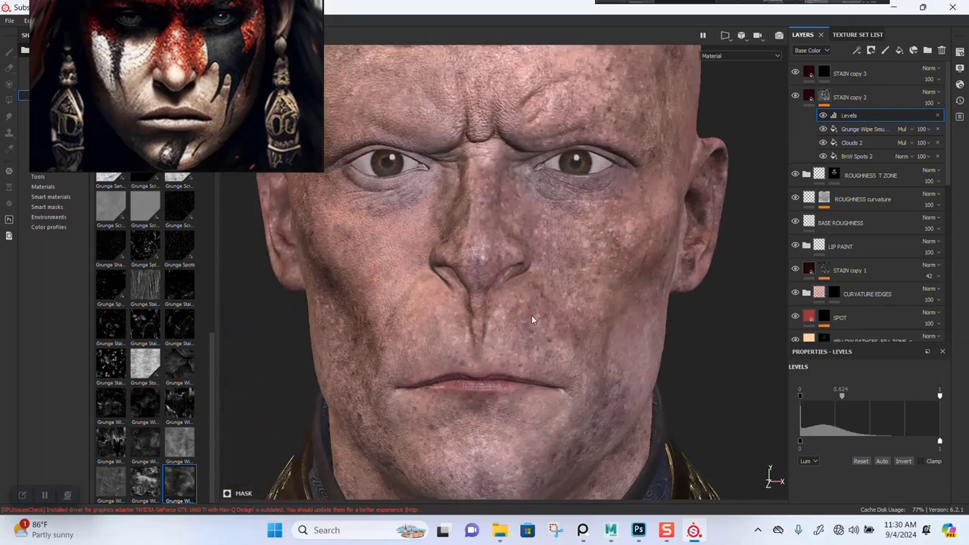
{"action": "right_click_drag", "start_coordinate": [532, 319], "coordinate": [528, 285], "text": "alt"}
{"action": "middle_click_drag", "start_coordinate": [525, 307], "coordinate": [516, 270], "text": "alt"}
{"action": "left_click_drag", "start_coordinate": [517, 269], "coordinate": [530, 262], "text": "alt"}
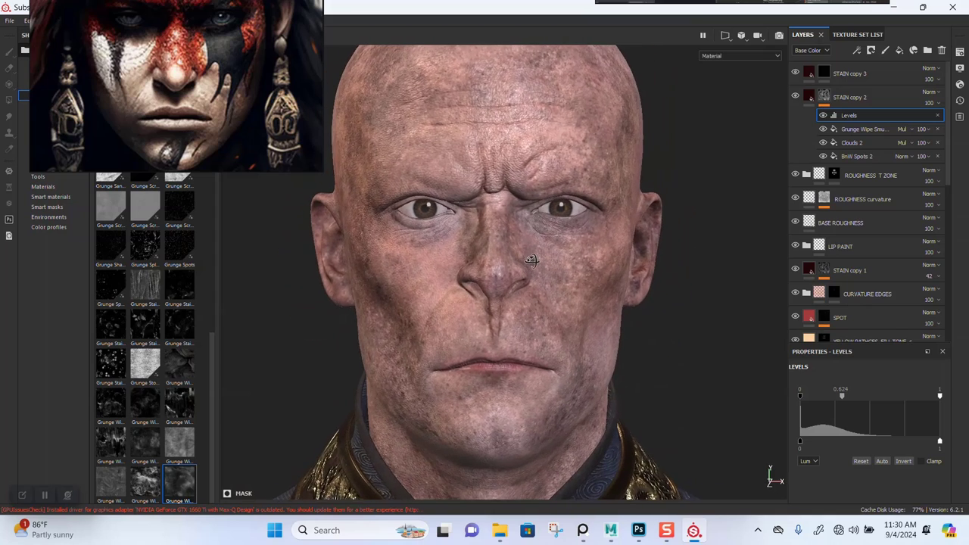
{"action": "right_click_drag", "start_coordinate": [530, 262], "coordinate": [535, 314], "text": "alt"}
{"action": "middle_click_drag", "start_coordinate": [552, 249], "coordinate": [555, 264], "text": "alt"}
- Add a fill effect above the Levels in the STAIN copy 2 mask and bring up its grayscale settings
{"action": "left_click", "coordinate": [824, 97]}
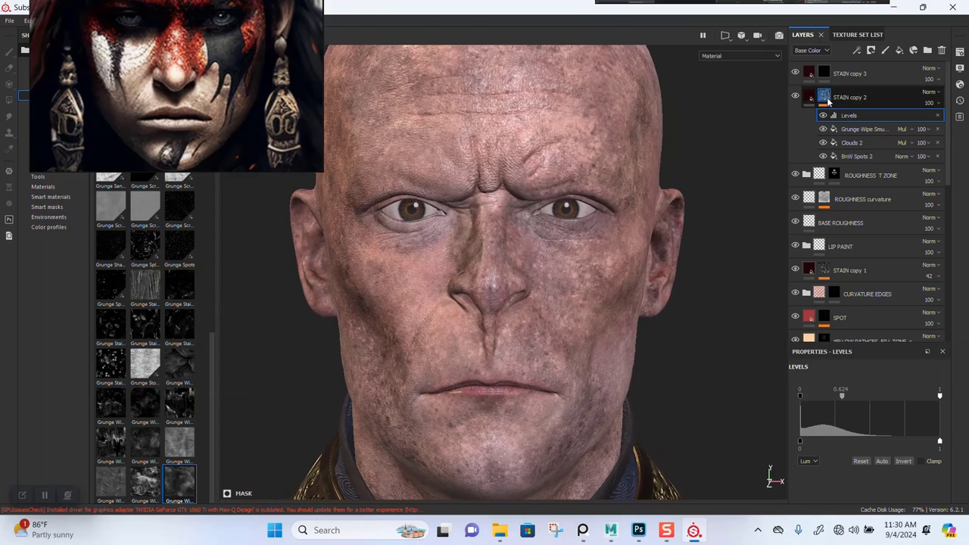
{"action": "right_click", "coordinate": [824, 96]}
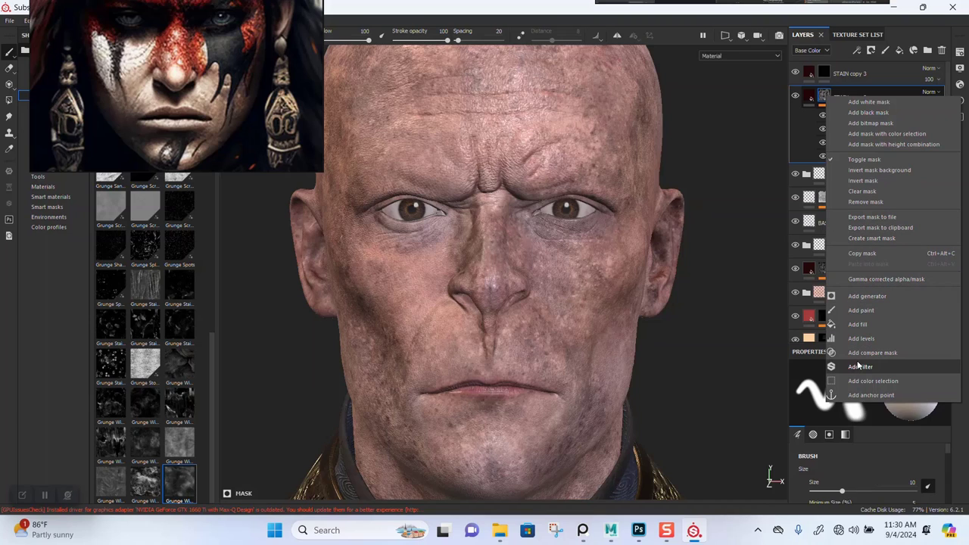
{"action": "left_click", "coordinate": [859, 325]}
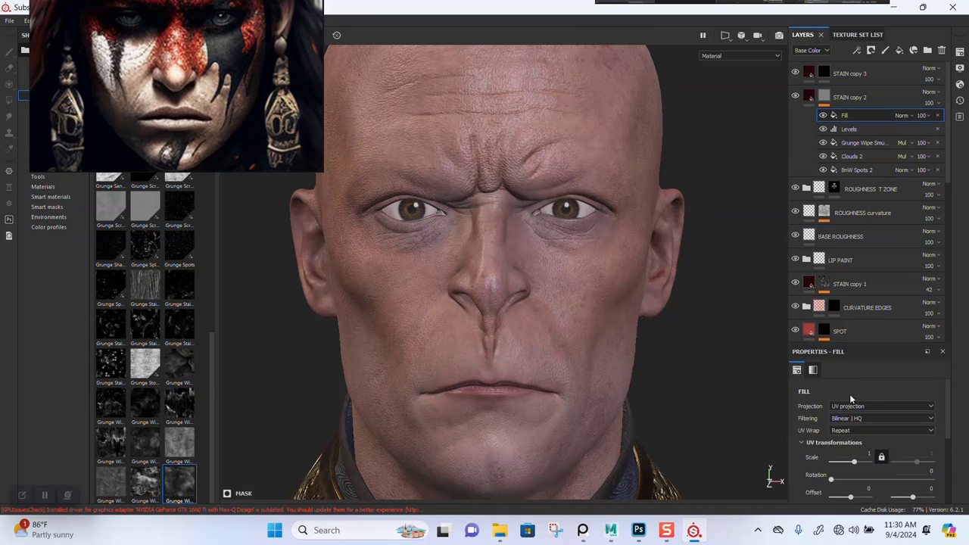
{"action": "scroll", "coordinate": [873, 447], "scroll_direction": "down", "scroll_amount": 3}
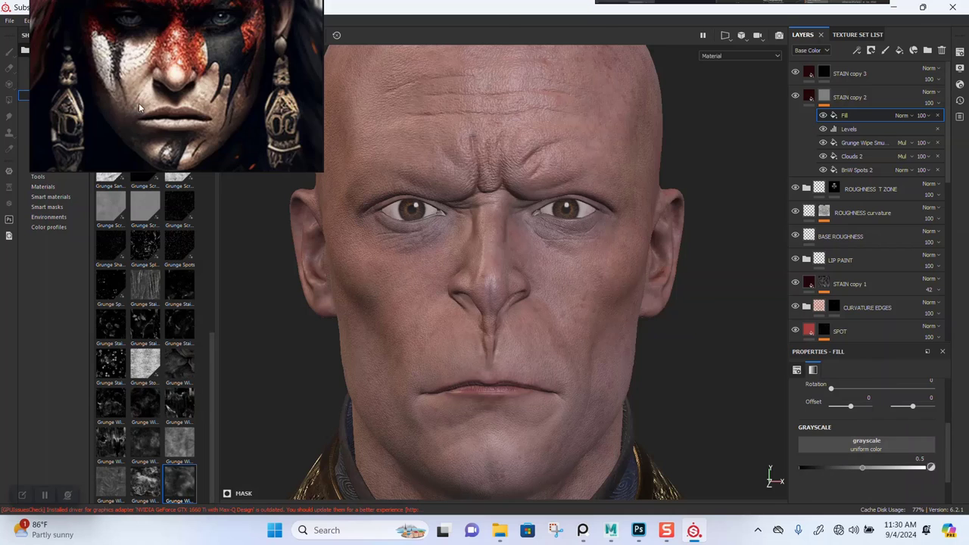
- Browse the previews of the stain, wipe, splash and spot grunges for a suitable mask texture
{"action": "left_click", "coordinate": [114, 327]}
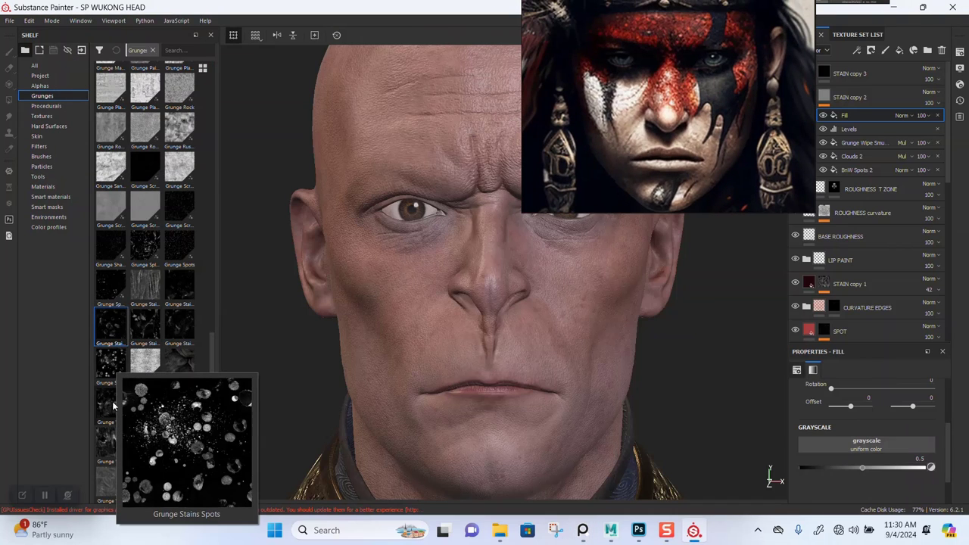
{"action": "mouse_move", "coordinate": [108, 443]}
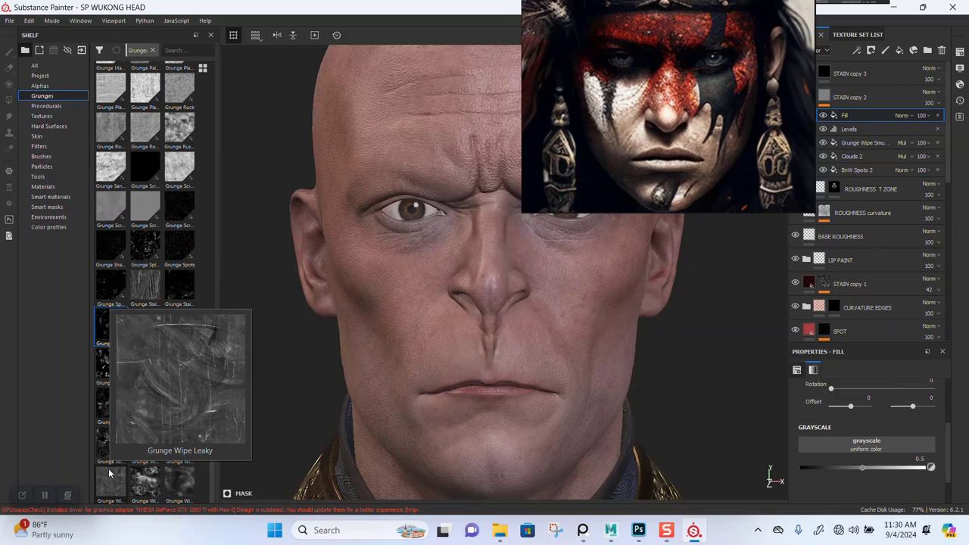
{"action": "mouse_move", "coordinate": [149, 485]}
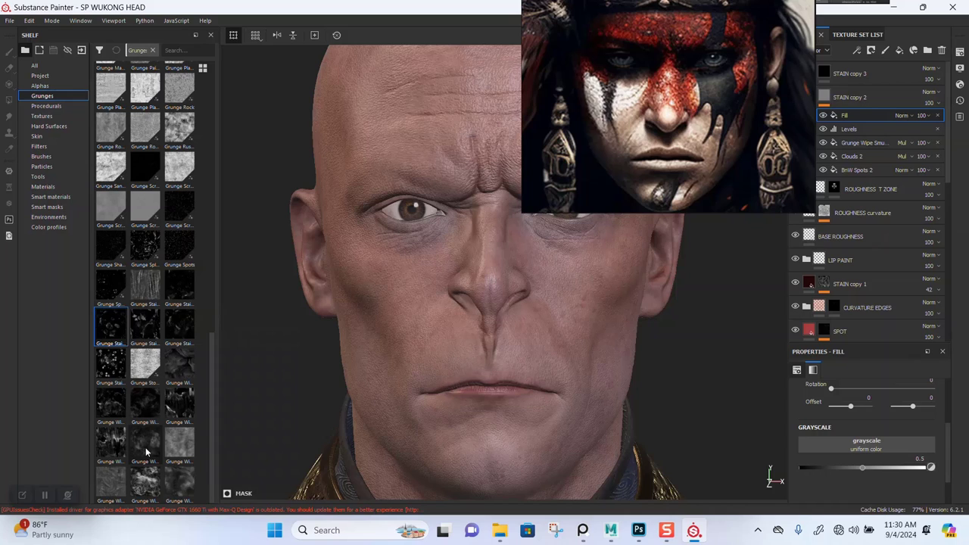
{"action": "mouse_move", "coordinate": [168, 452]}
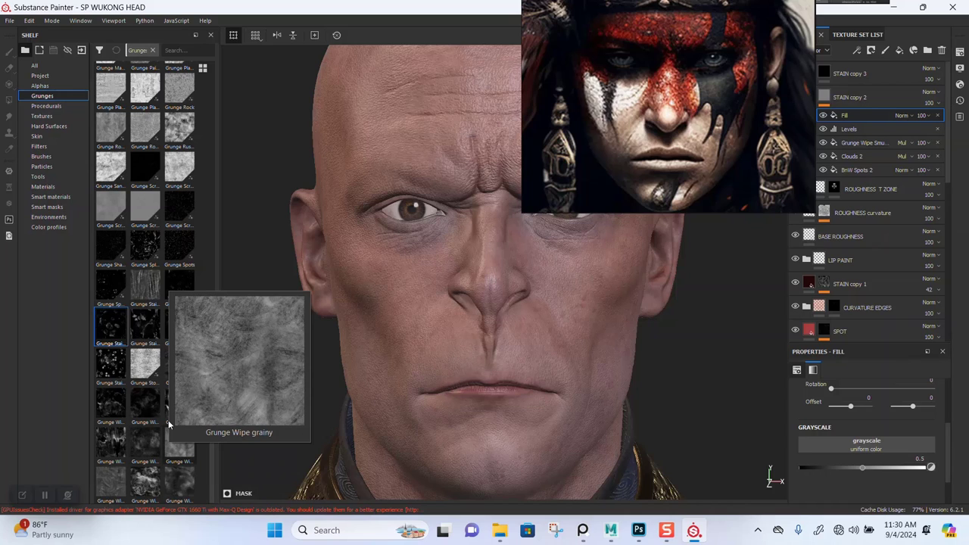
{"action": "mouse_move", "coordinate": [174, 322]}
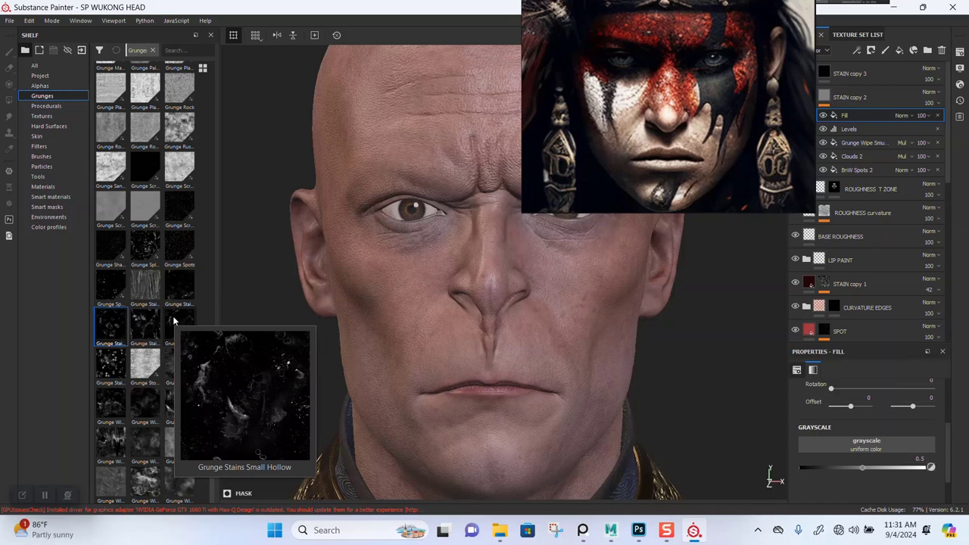
{"action": "mouse_move", "coordinate": [177, 303]}
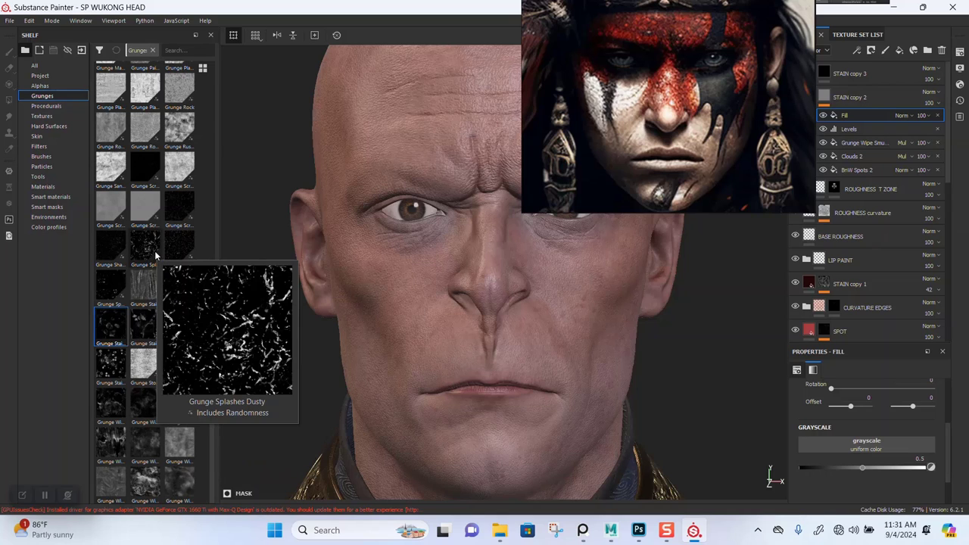
{"action": "mouse_move", "coordinate": [105, 292]}
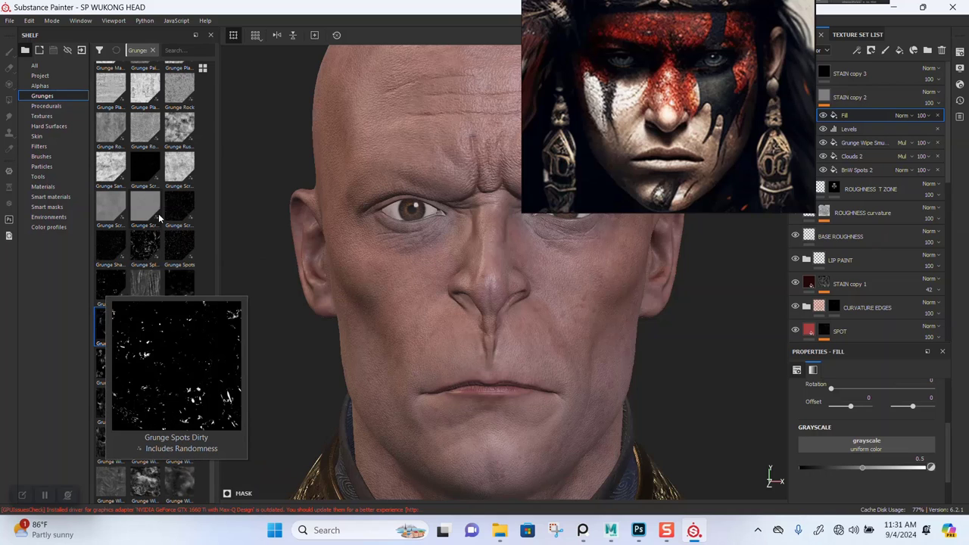
{"action": "mouse_move", "coordinate": [169, 217]}
{"action": "scroll", "coordinate": [170, 217], "scroll_direction": "up", "scroll_amount": 5}
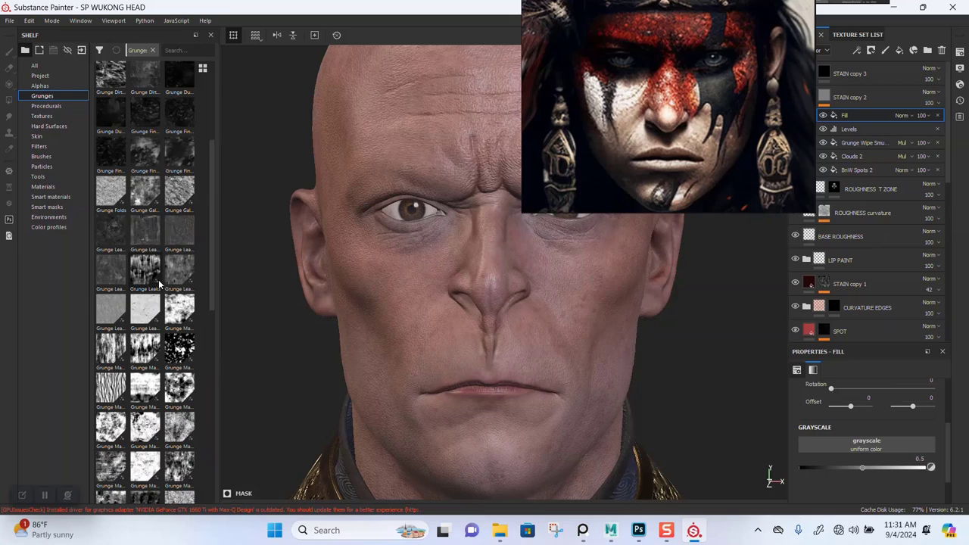
- Search the grunges for "PRINT" and assign Grunge Fingerprints Smeared to the new fill's grayscale
{"action": "left_click", "coordinate": [173, 50]}
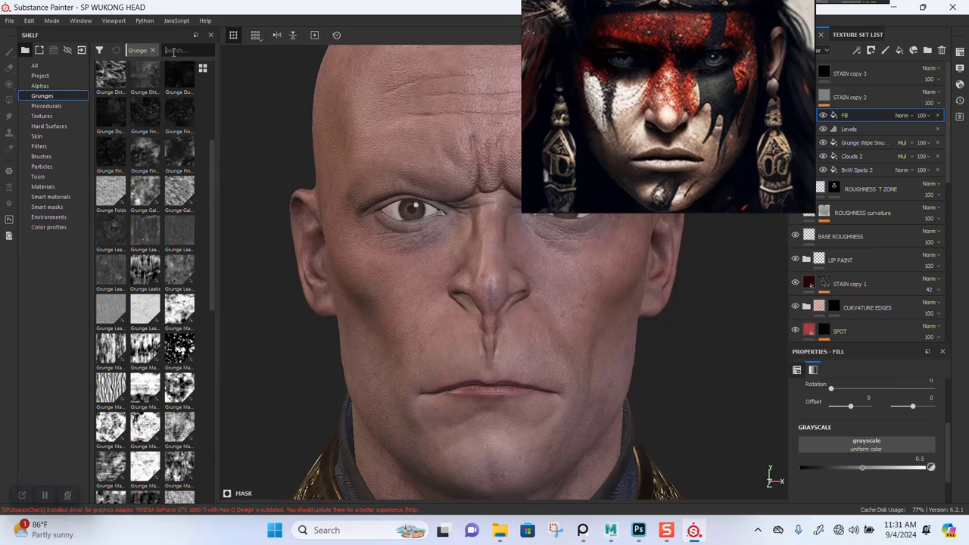
{"action": "type", "text": "PRINT"}
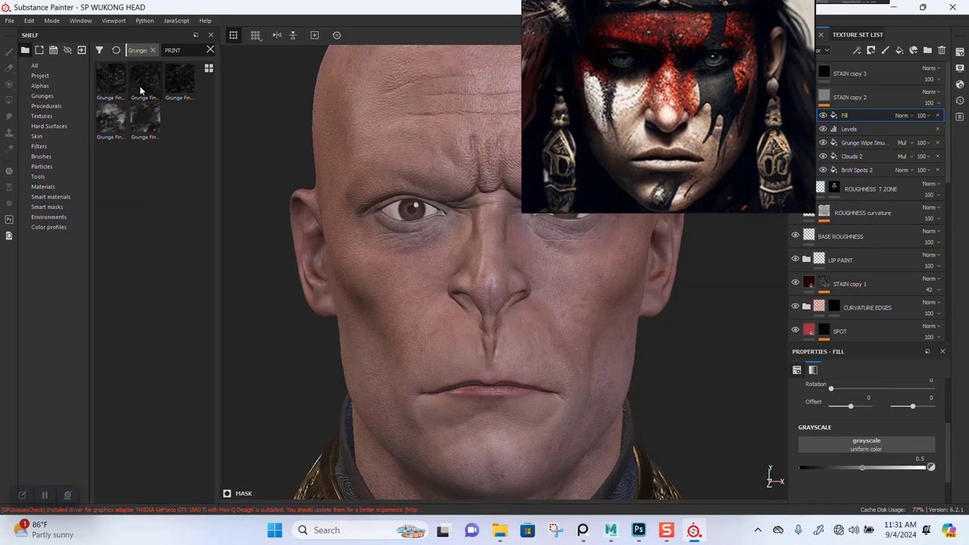
{"action": "mouse_move", "coordinate": [140, 90]}
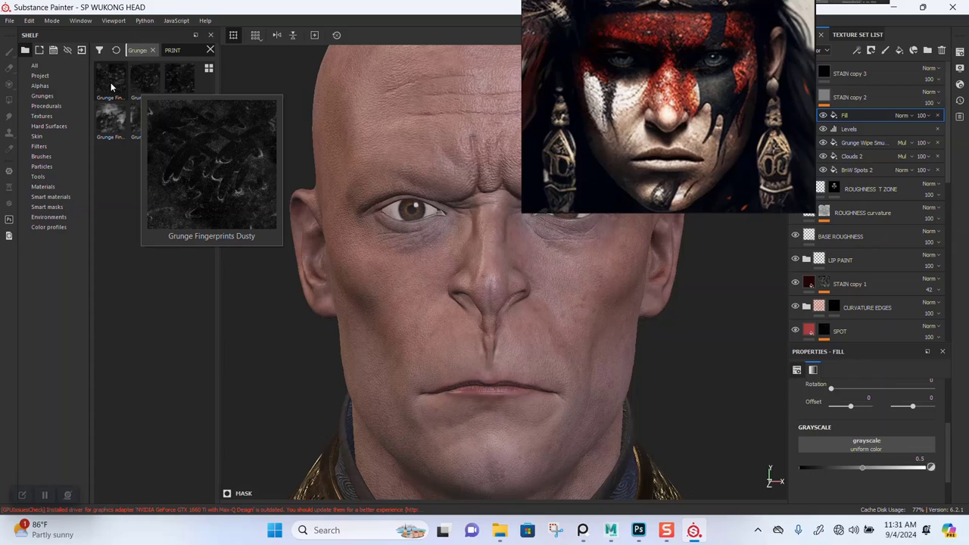
{"action": "mouse_move", "coordinate": [108, 85]}
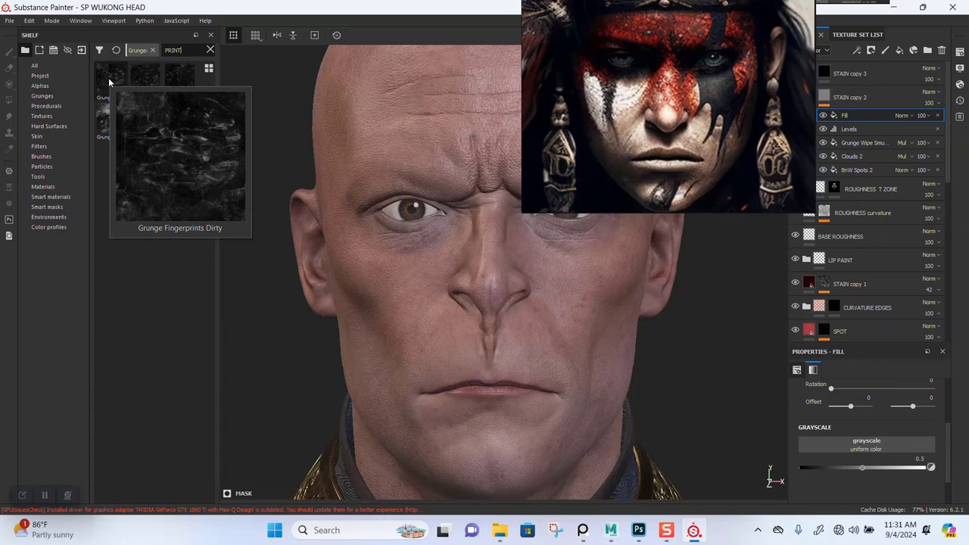
{"action": "mouse_move", "coordinate": [196, 85]}
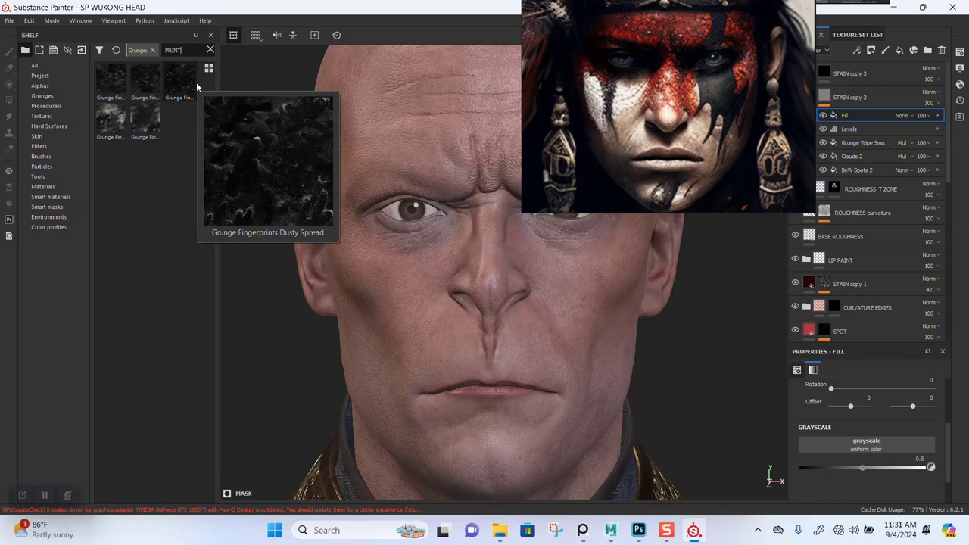
{"action": "mouse_move", "coordinate": [147, 119]}
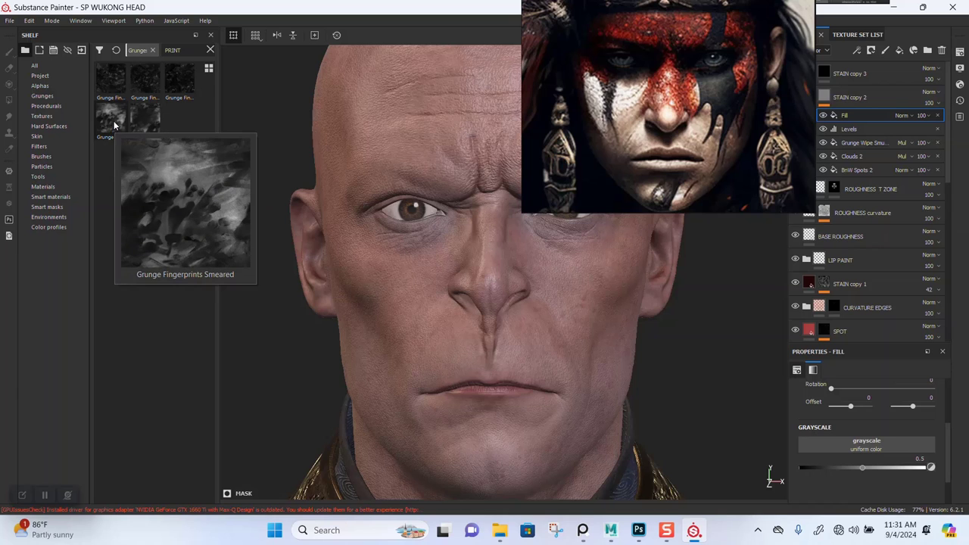
{"action": "mouse_move", "coordinate": [114, 130]}
{"action": "left_mouse_down"}
{"action": "mouse_move", "coordinate": [761, 413]}
{"action": "mouse_move", "coordinate": [894, 462]}
{"action": "mouse_move", "coordinate": [888, 450]}
{"action": "left_mouse_up"}
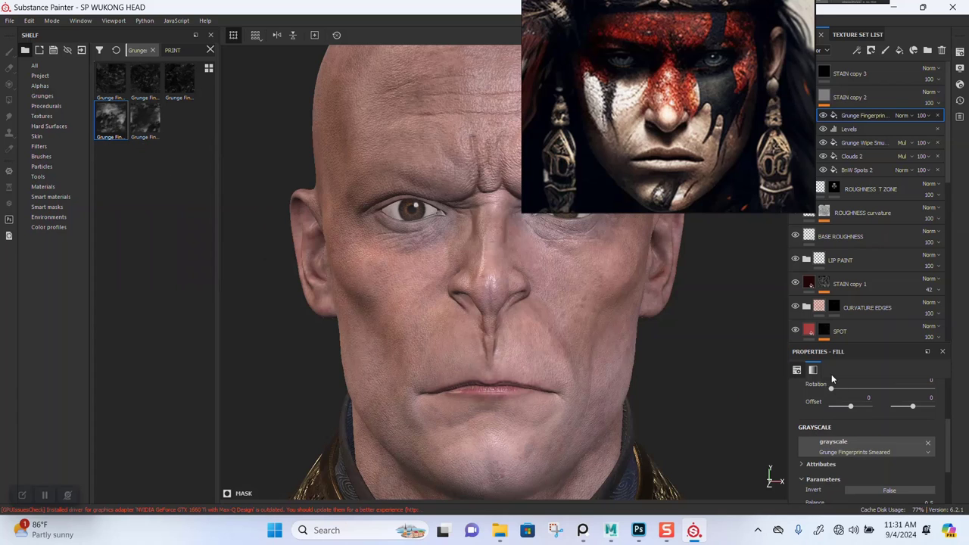
- Move the reference image clear of the layer stack, then set the fingerprint fill's blending to Multiply and its balance to 0.9
{"action": "left_click_drag", "start_coordinate": [659, 131], "coordinate": [76, 112]}
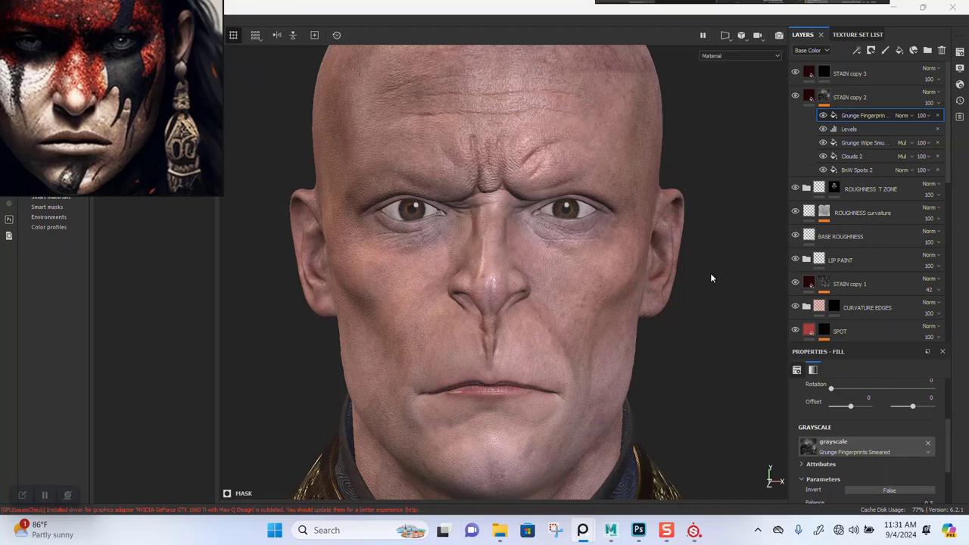
{"action": "left_click", "coordinate": [912, 116]}
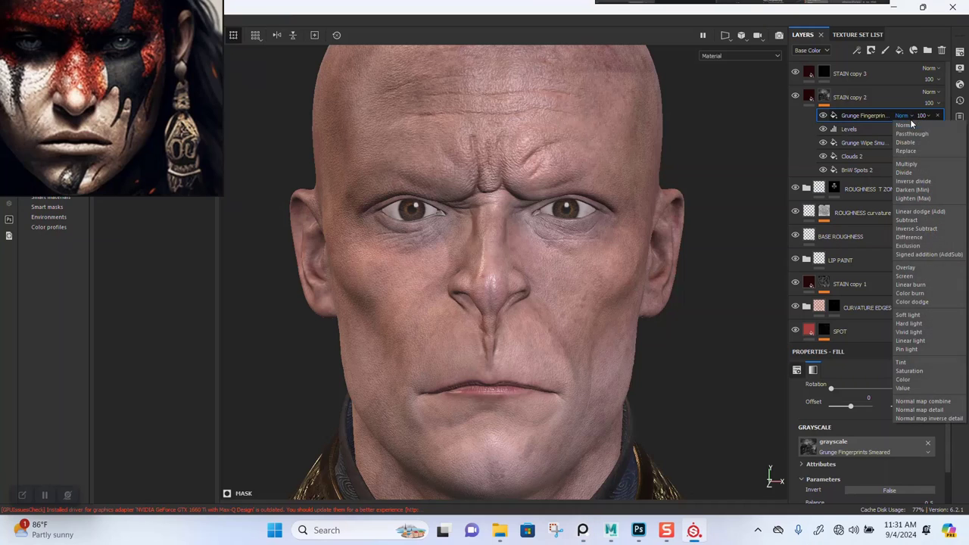
{"action": "left_click", "coordinate": [907, 164]}
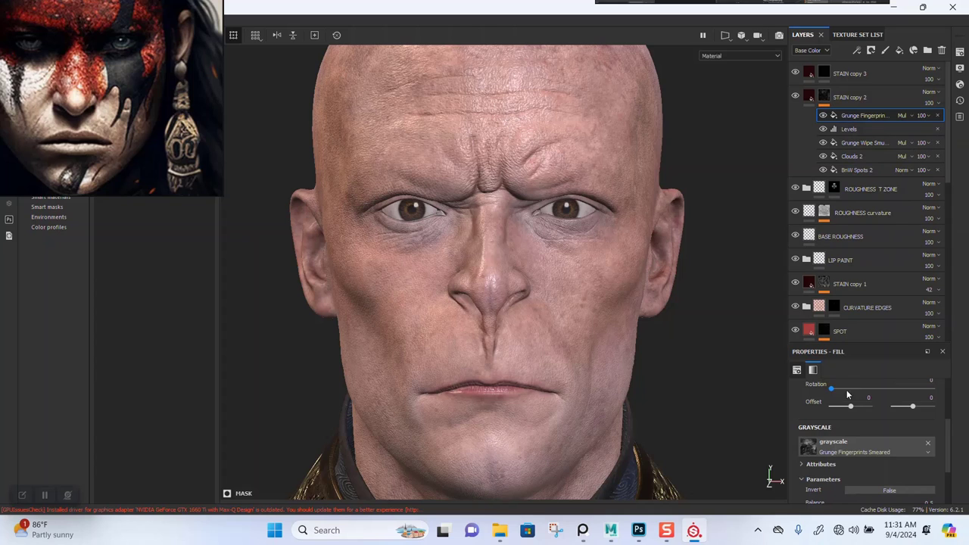
{"action": "scroll", "coordinate": [870, 476], "scroll_direction": "down", "scroll_amount": 3}
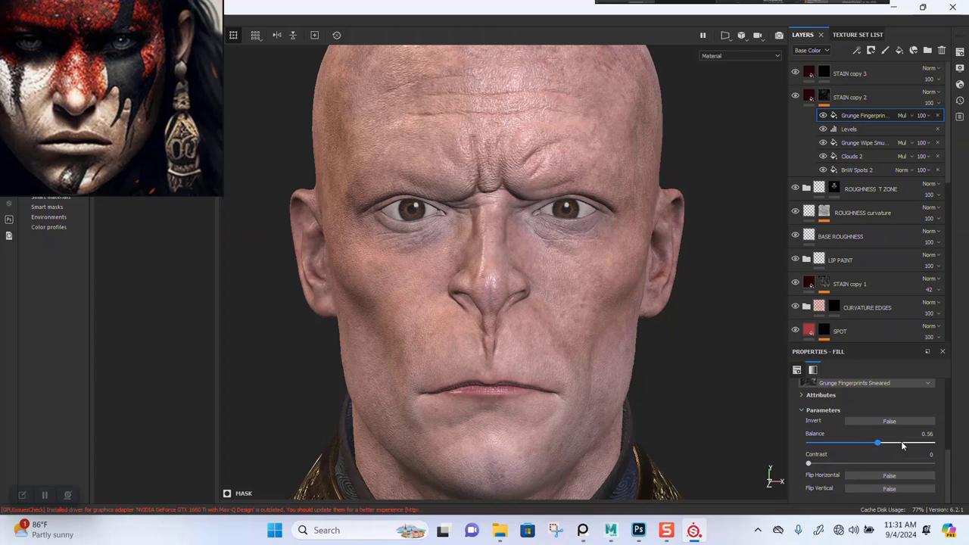
{"action": "left_click_drag", "start_coordinate": [902, 446], "coordinate": [921, 446]}
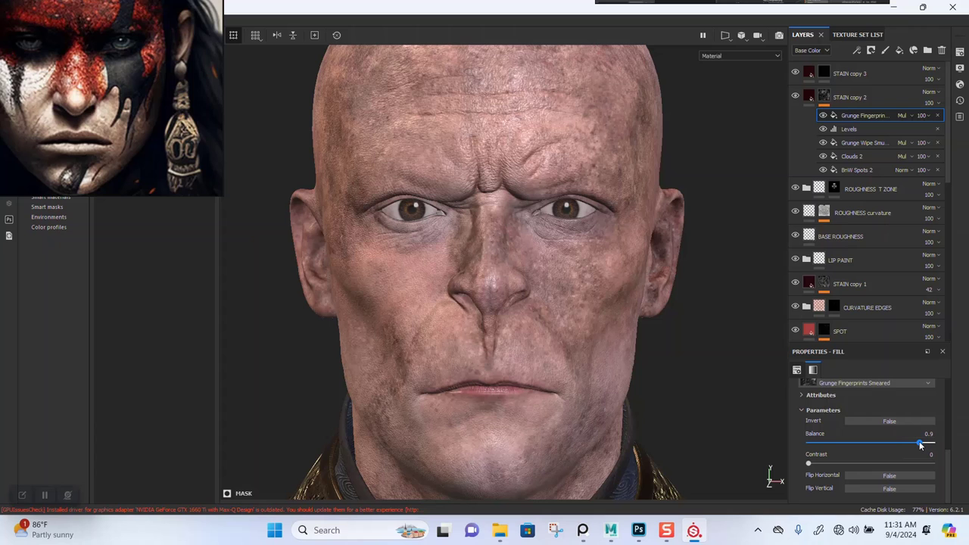
- In mask view, try tri-planar projection and a balance of 0.75 on the fingerprint fill of STAIN copy 2
{"action": "key", "text": "c"}
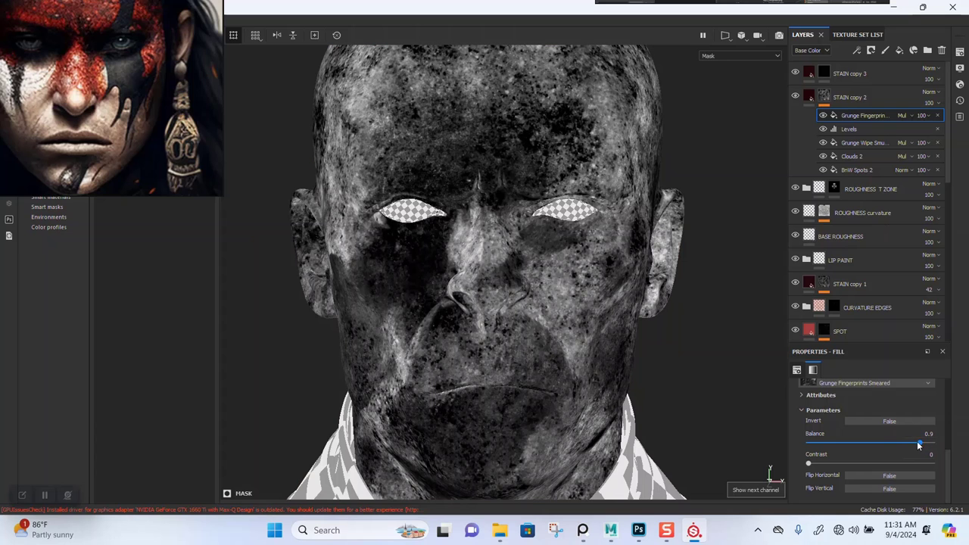
{"action": "mouse_move", "coordinate": [899, 444]}
{"action": "left_mouse_down"}
{"action": "mouse_move", "coordinate": [929, 446]}
{"action": "mouse_move", "coordinate": [892, 444]}
{"action": "left_mouse_up"}
{"action": "scroll", "coordinate": [867, 429], "scroll_direction": "up", "scroll_amount": 2}
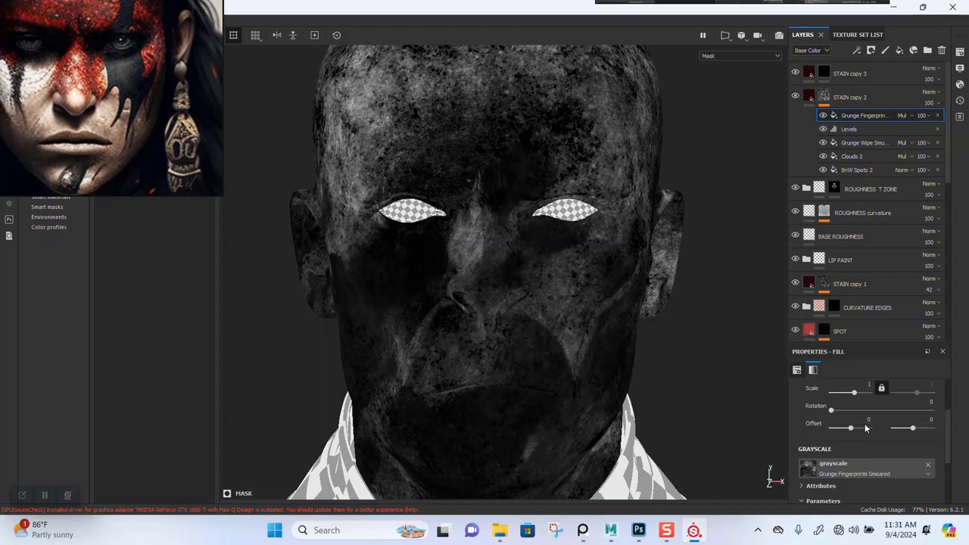
{"action": "scroll", "coordinate": [867, 429], "scroll_direction": "up", "scroll_amount": 2}
{"action": "left_click", "coordinate": [861, 409]}
{"action": "left_click", "coordinate": [832, 431]}
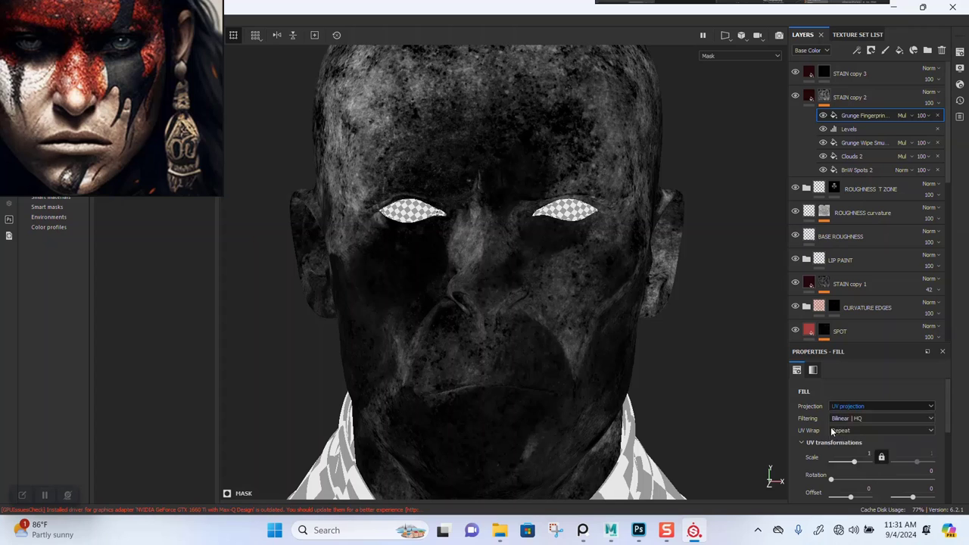
{"action": "scroll", "coordinate": [845, 446], "scroll_direction": "down", "scroll_amount": 3}
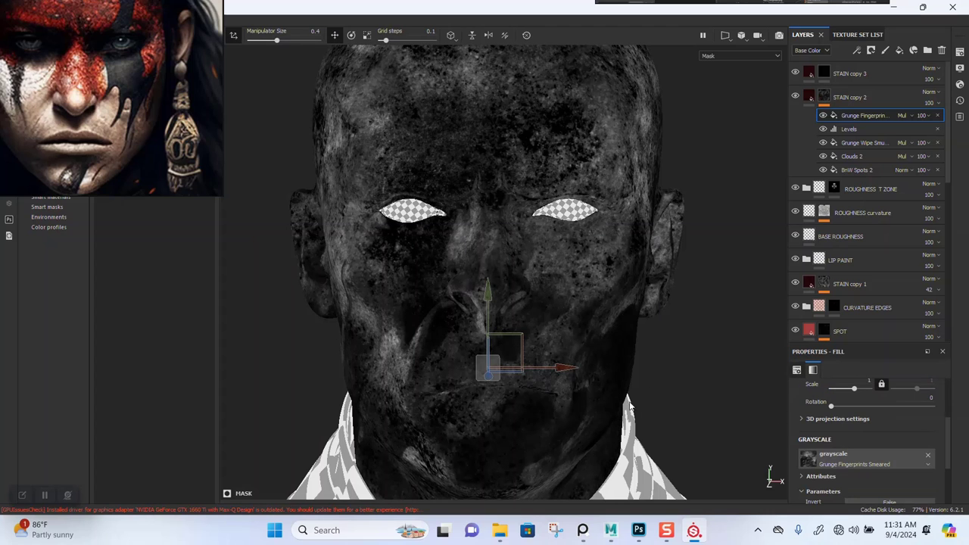
{"action": "left_click_drag", "start_coordinate": [581, 379], "coordinate": [741, 388], "text": "alt"}
{"action": "scroll", "coordinate": [870, 455], "scroll_direction": "down", "scroll_amount": 2}
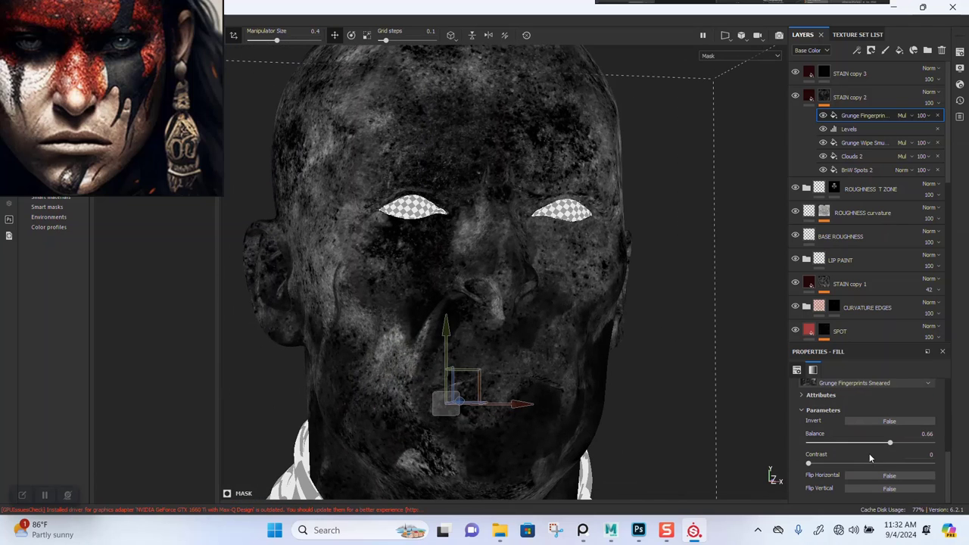
{"action": "left_click_drag", "start_coordinate": [890, 442], "coordinate": [902, 443]}
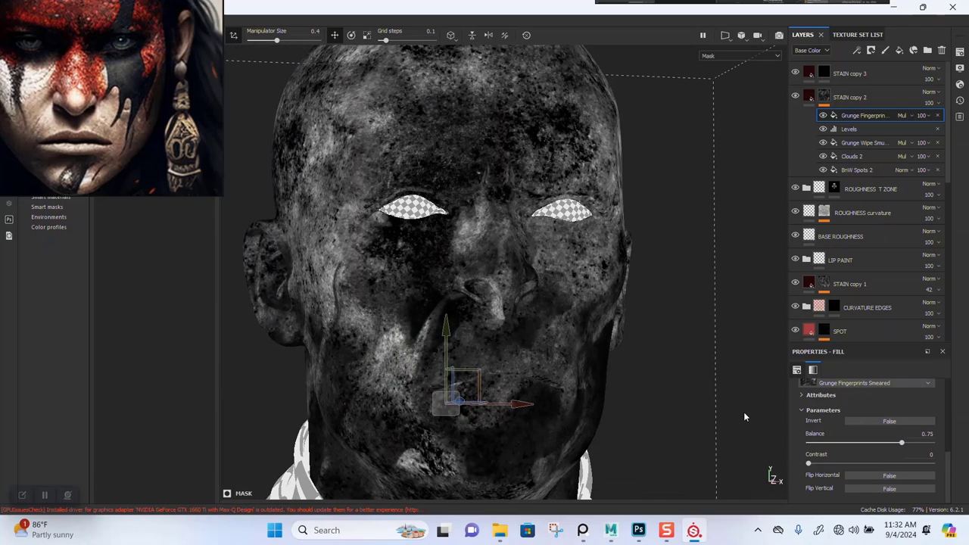
- Return to the material view and delete the fingerprint fill from the STAIN copy 2 mask
{"action": "key", "text": "m"}
{"action": "left_click_drag", "start_coordinate": [592, 343], "coordinate": [624, 304], "text": "alt"}
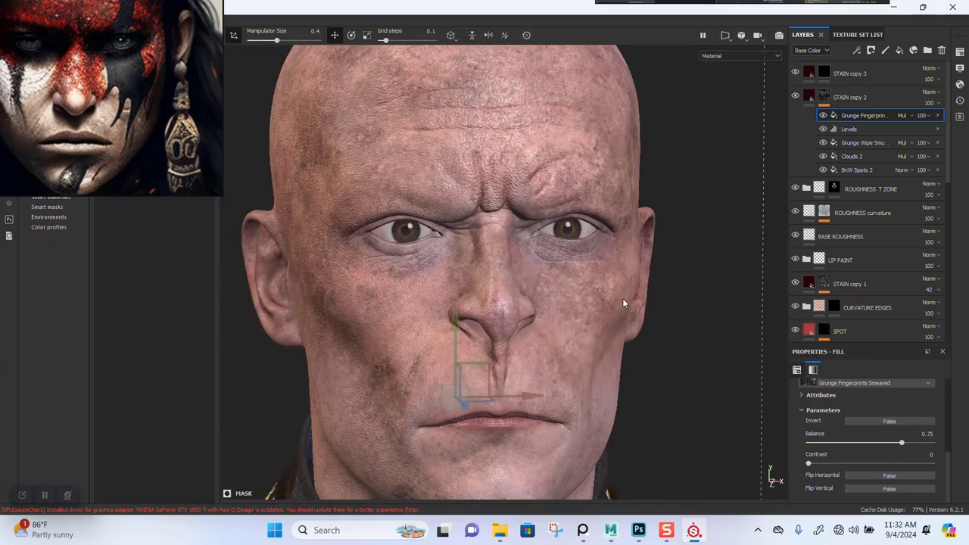
{"action": "left_click", "coordinate": [824, 115]}
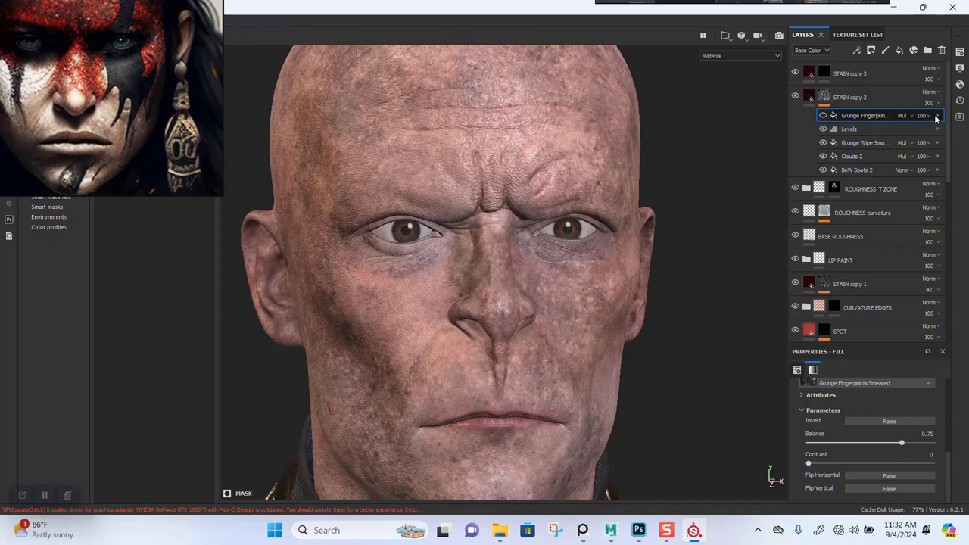
{"action": "left_click", "coordinate": [938, 115]}
- Add a fill with Grunge Fingerprints Smeared to the STAIN copy 3 mask and hide STAIN copy 2
{"action": "left_click", "coordinate": [825, 73]}
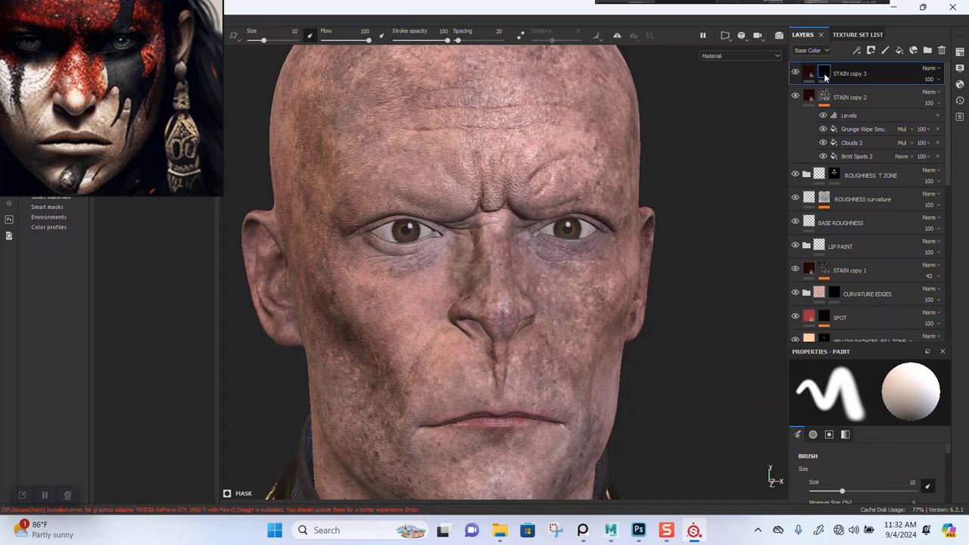
{"action": "right_click", "coordinate": [826, 73]}
{"action": "left_click", "coordinate": [859, 303]}
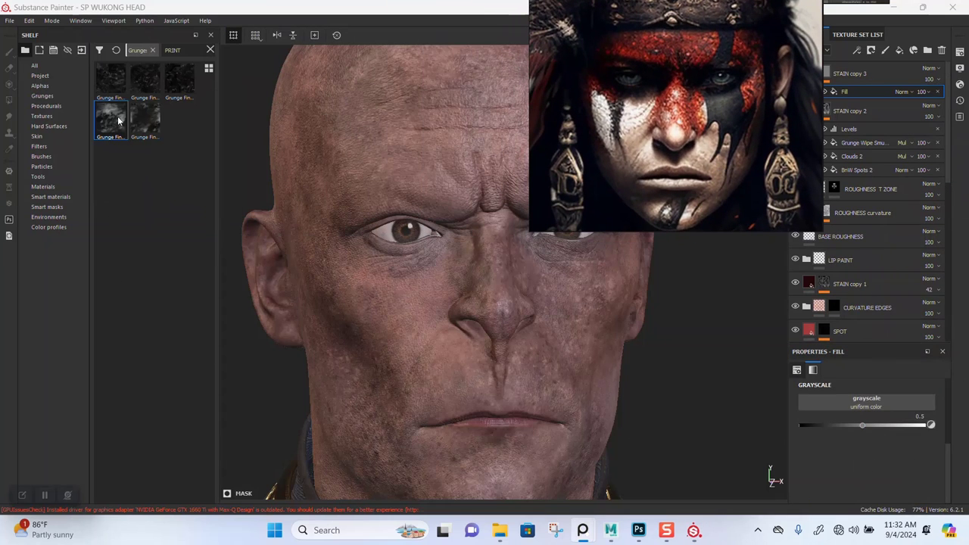
{"action": "mouse_move", "coordinate": [118, 121]}
{"action": "left_mouse_down"}
{"action": "mouse_move", "coordinate": [368, 320]}
{"action": "mouse_move", "coordinate": [845, 400]}
{"action": "left_mouse_up"}
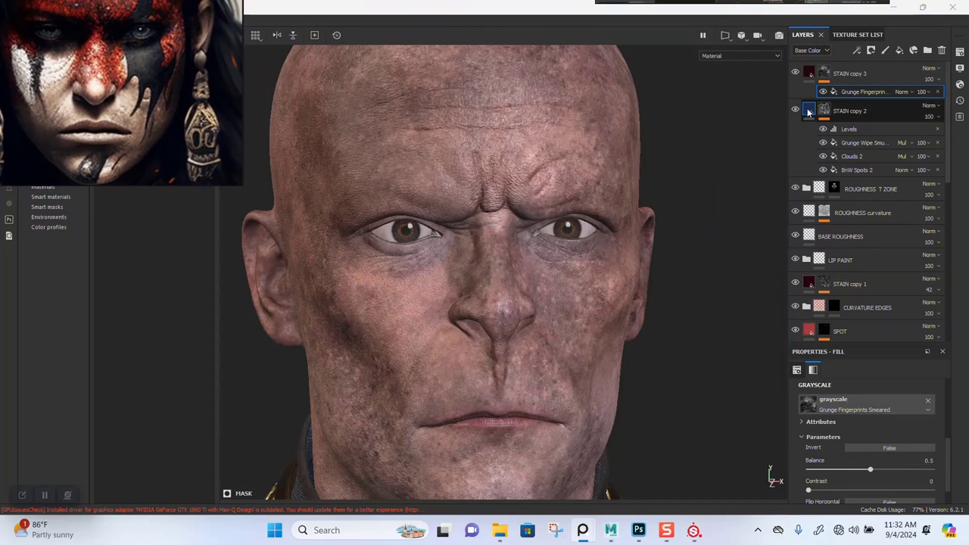
{"action": "left_click", "coordinate": [796, 110]}
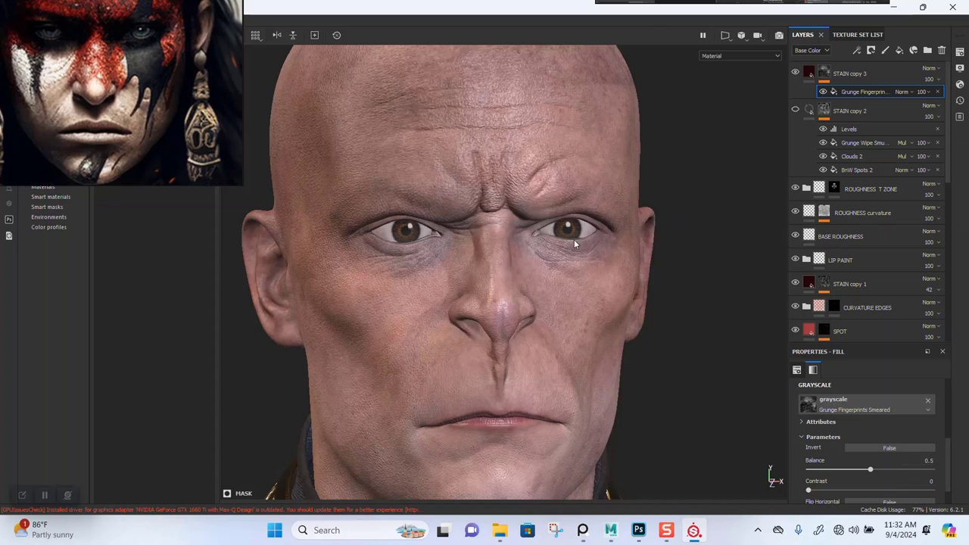
- Switch the STAIN copy 3 fingerprint fill to tri-planar projection with a scale of 4 and check it on the face
{"action": "scroll", "coordinate": [853, 409], "scroll_direction": "up", "scroll_amount": 5}
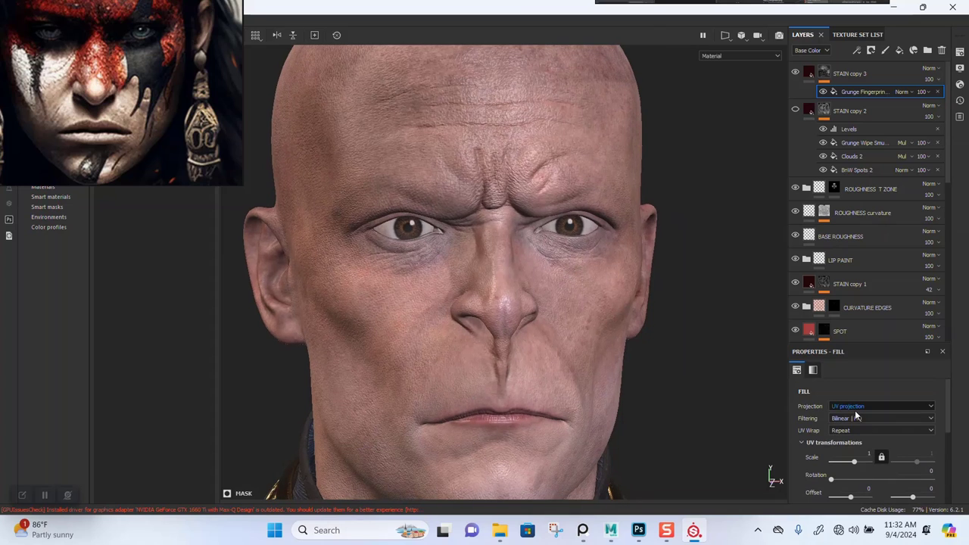
{"action": "left_click", "coordinate": [852, 409]}
{"action": "left_click", "coordinate": [864, 423]}
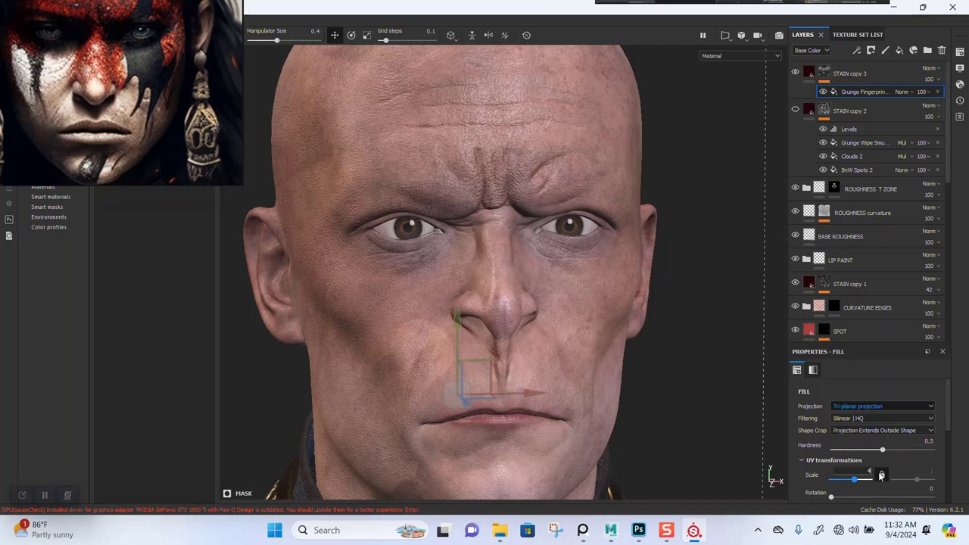
{"action": "key", "text": "Return"}
{"action": "left_click_drag", "start_coordinate": [606, 381], "coordinate": [613, 340], "text": "alt"}
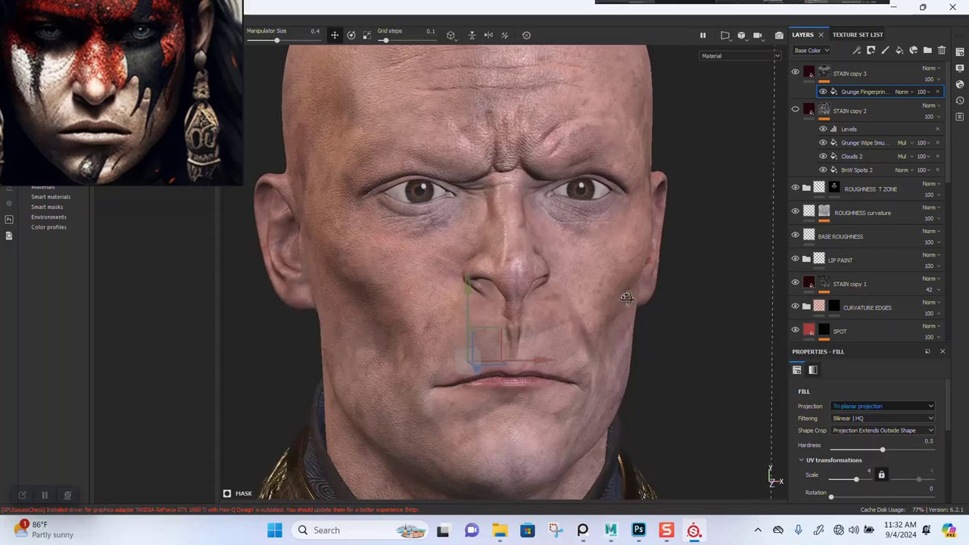
{"action": "left_click_drag", "start_coordinate": [625, 301], "coordinate": [595, 277], "text": "alt"}
{"action": "middle_click_drag", "start_coordinate": [595, 277], "coordinate": [568, 219], "text": "alt"}
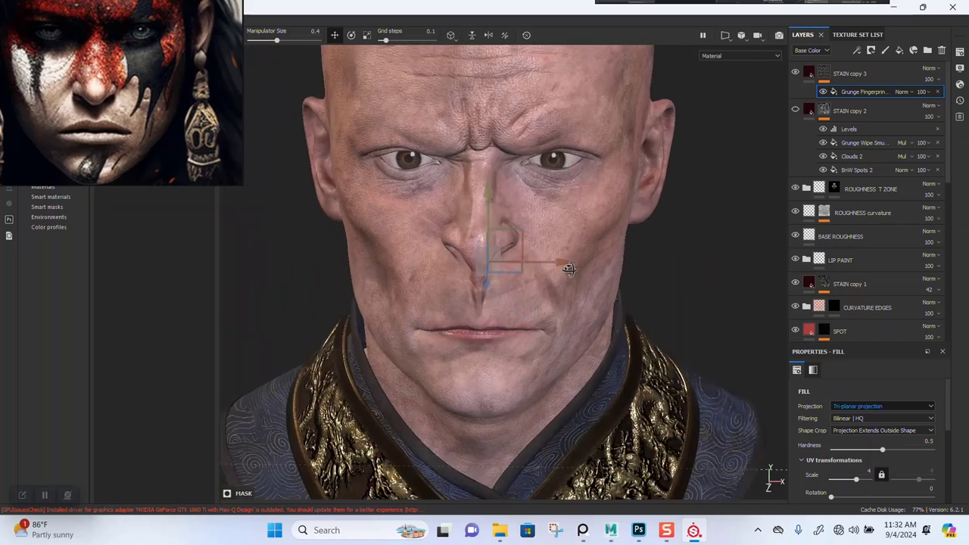
{"action": "scroll", "coordinate": [585, 228], "scroll_direction": "up", "scroll_amount": 3}
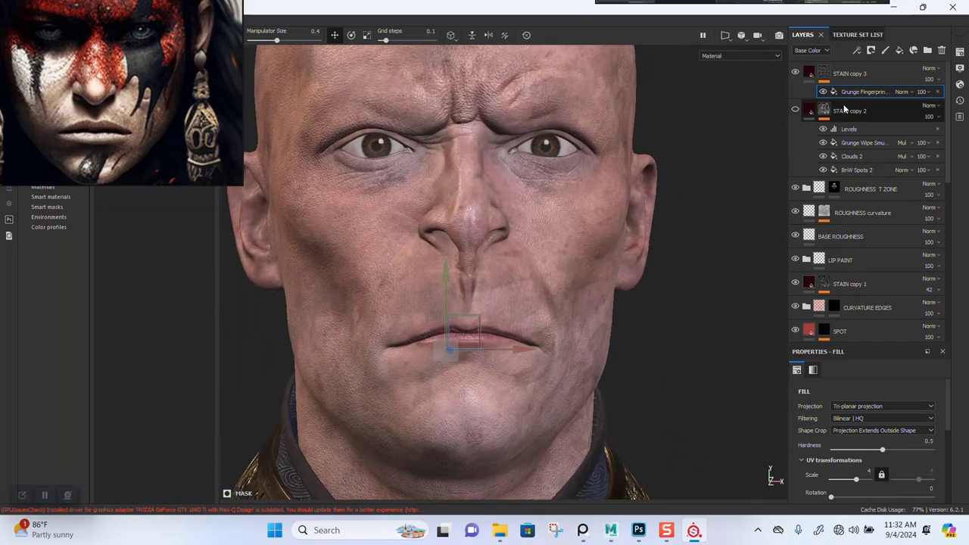
- Set the fingerprint fill's balance to 0.7 and its scale to 2
{"action": "scroll", "coordinate": [863, 469], "scroll_direction": "down", "scroll_amount": 5}
{"action": "scroll", "coordinate": [863, 489], "scroll_direction": "down", "scroll_amount": 1}
{"action": "left_click_drag", "start_coordinate": [887, 444], "coordinate": [897, 445]}
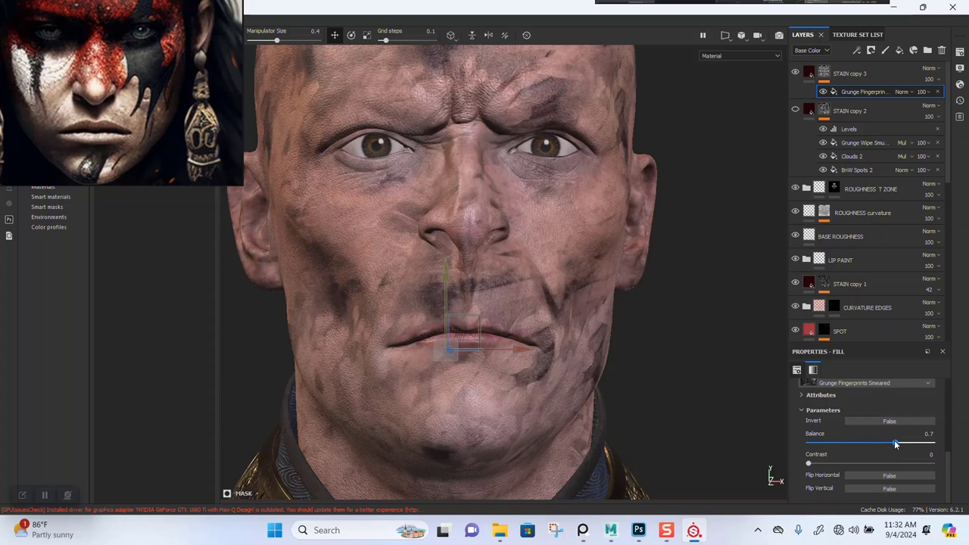
{"action": "scroll", "coordinate": [863, 443], "scroll_direction": "up", "scroll_amount": 5}
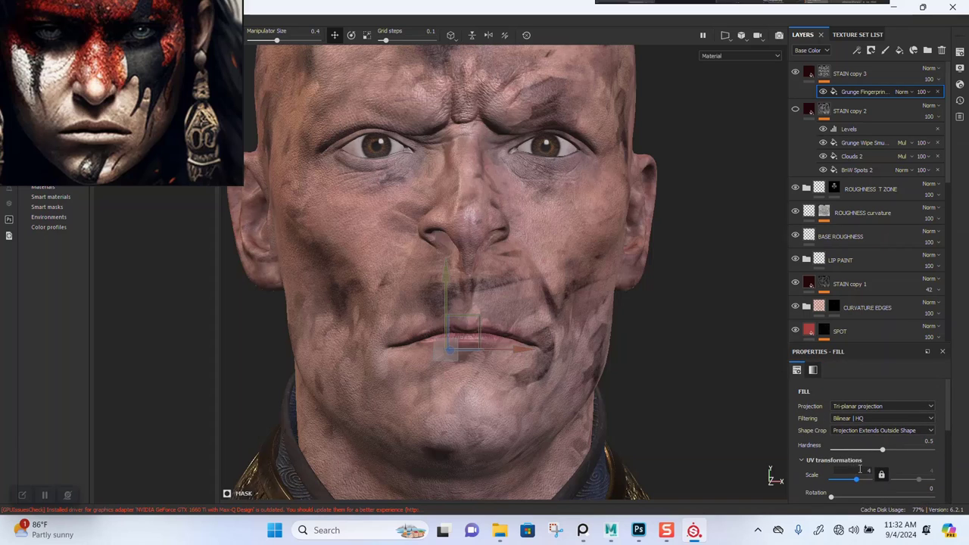
{"action": "left_click_drag", "start_coordinate": [861, 471], "coordinate": [894, 470]}
{"action": "key", "text": "Return"}
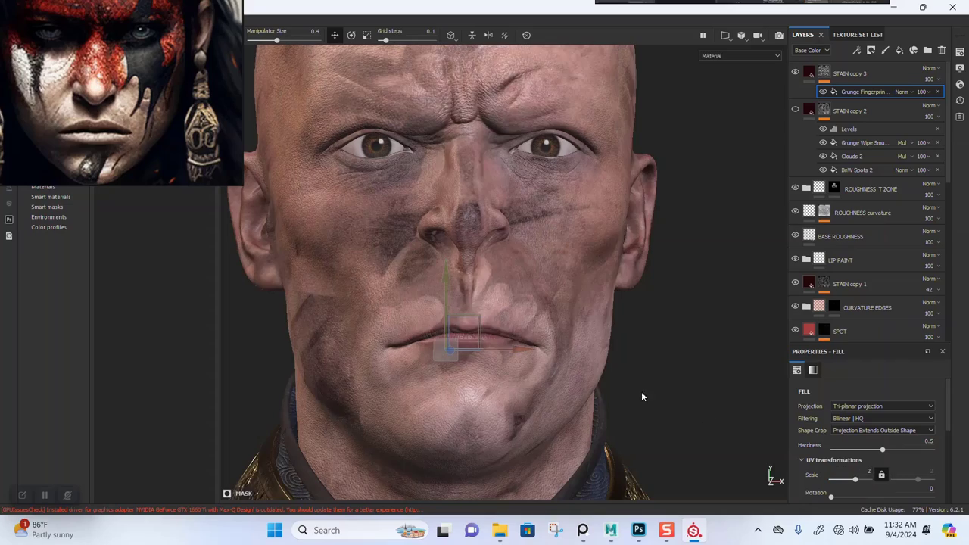
- Examine the fingerprint smears around the face, comparing them with STAIN copy 2 shown and hidden again
{"action": "scroll", "coordinate": [519, 323], "scroll_direction": "down", "scroll_amount": 2}
{"action": "left_click_drag", "start_coordinate": [520, 322], "coordinate": [544, 324], "text": "alt"}
{"action": "right_click_drag", "start_coordinate": [547, 293], "coordinate": [548, 438], "text": "alt"}
{"action": "left_click_drag", "start_coordinate": [548, 438], "coordinate": [586, 306], "text": "alt"}
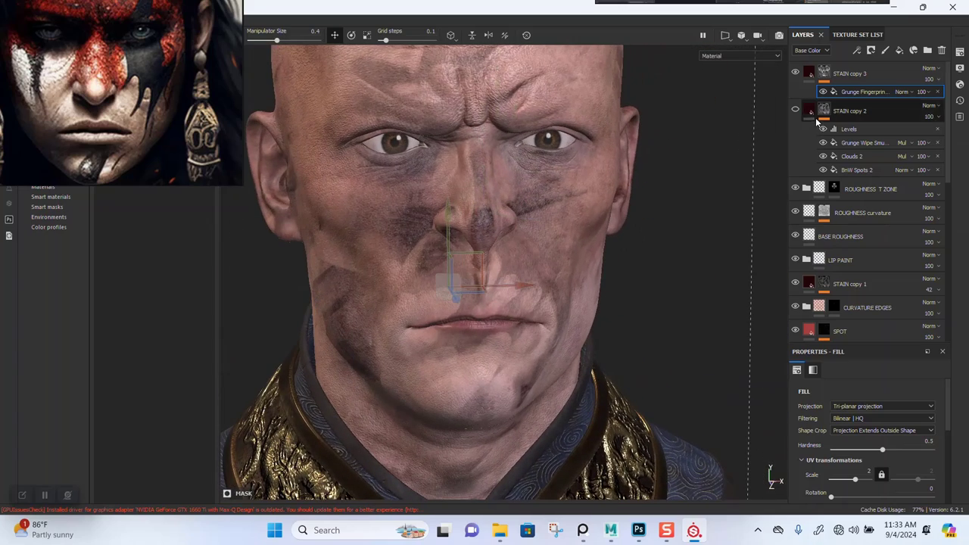
{"action": "left_click", "coordinate": [795, 111]}
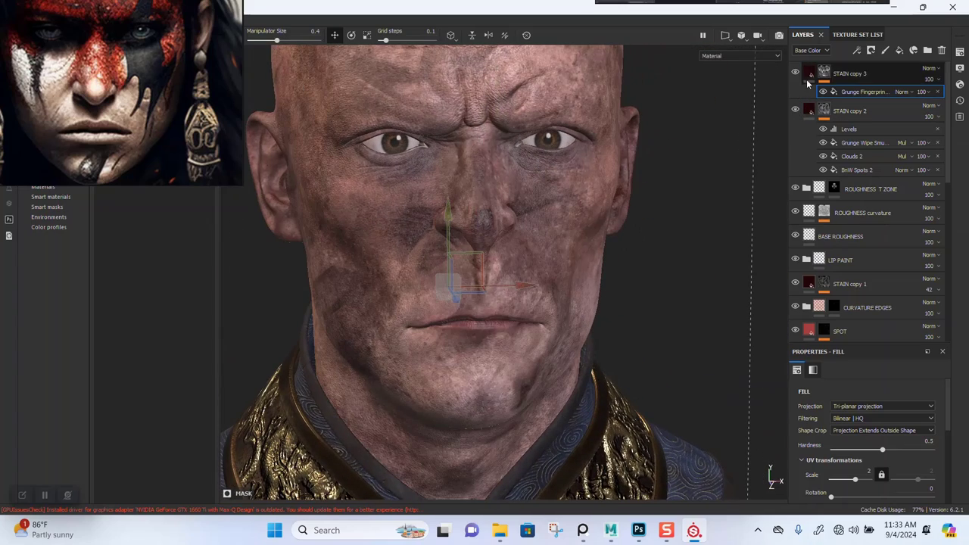
{"action": "left_click_drag", "start_coordinate": [561, 224], "coordinate": [578, 213], "text": "alt"}
{"action": "middle_click_drag", "start_coordinate": [578, 213], "coordinate": [580, 297], "text": "alt"}
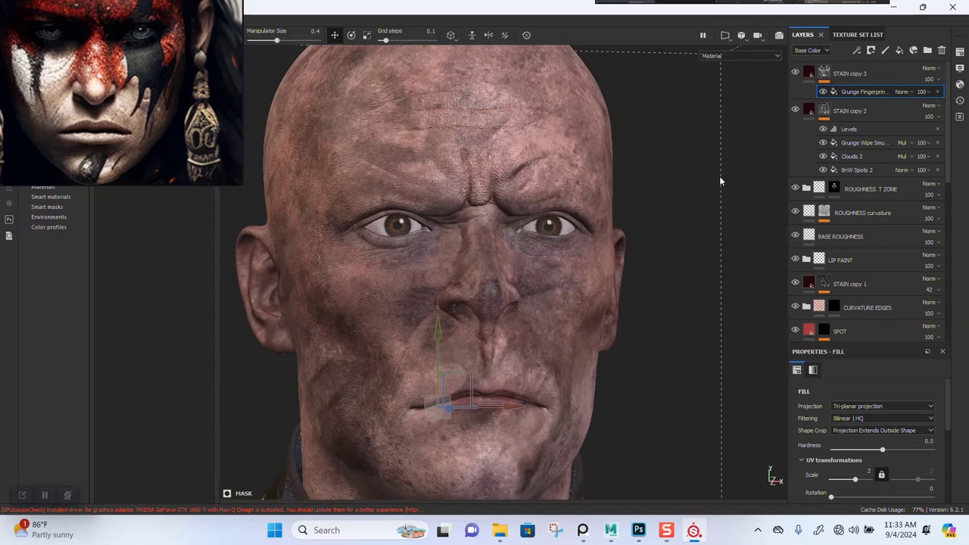
{"action": "left_click", "coordinate": [795, 111]}
- Change the base color of STAIN copy 3 to pure black
{"action": "left_click", "coordinate": [825, 74]}
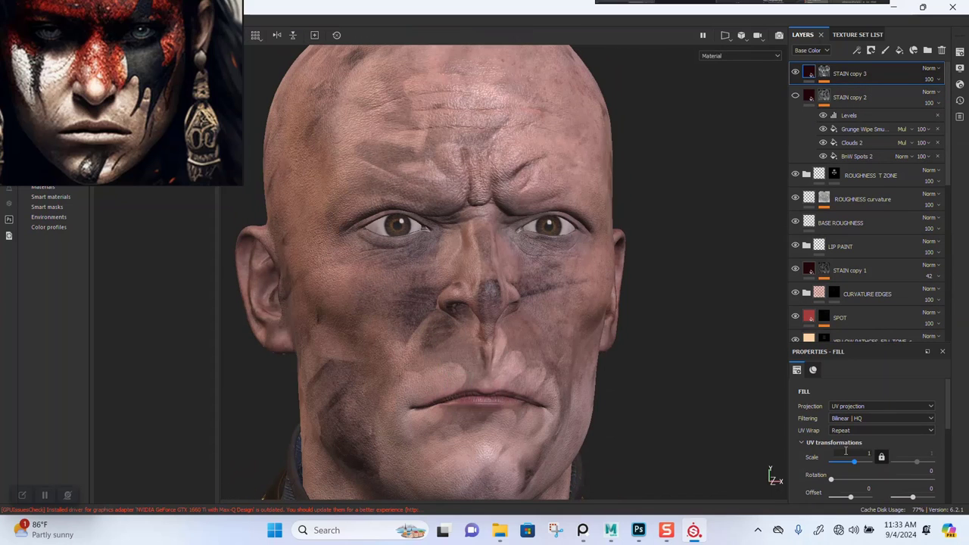
{"action": "scroll", "coordinate": [839, 442], "scroll_direction": "down", "scroll_amount": 5}
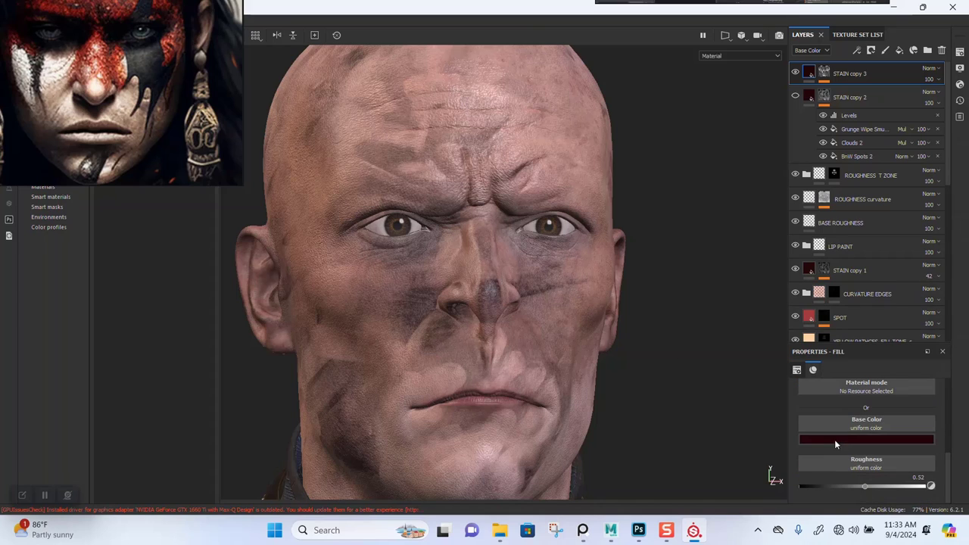
{"action": "left_click", "coordinate": [834, 439]}
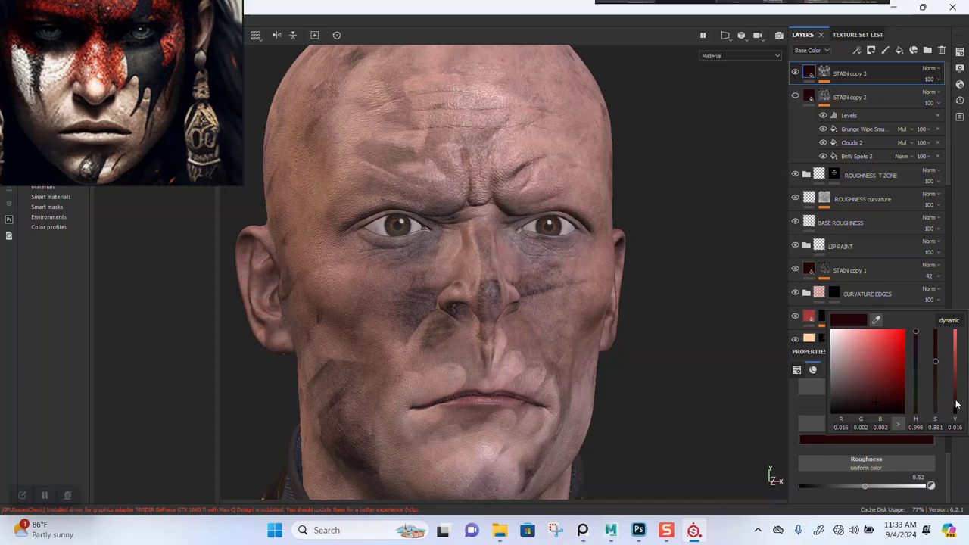
{"action": "left_click_drag", "start_coordinate": [957, 408], "coordinate": [957, 417]}
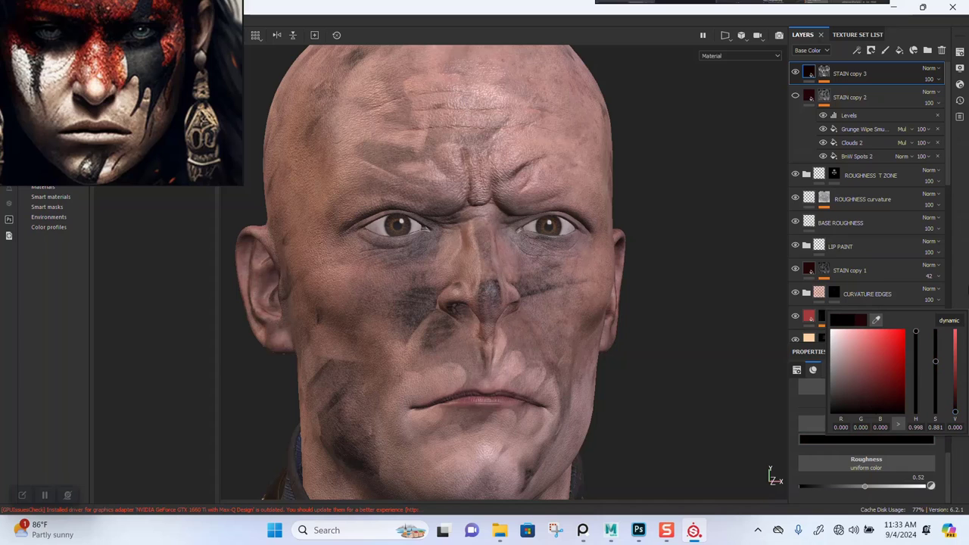
{"action": "left_click", "coordinate": [958, 259]}
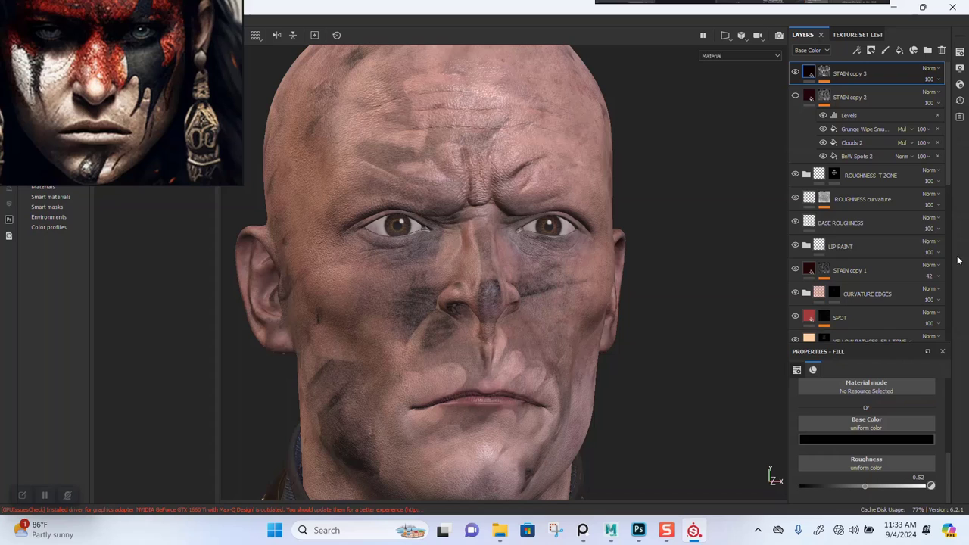
- Set the roughness of STAIN copy 3 to 0.34 and check the sheen of the smears on the face
{"action": "left_click", "coordinate": [811, 72]}
{"action": "mouse_move", "coordinate": [861, 486]}
{"action": "left_mouse_down"}
{"action": "mouse_move", "coordinate": [835, 487]}
{"action": "mouse_move", "coordinate": [872, 486]}
{"action": "mouse_move", "coordinate": [815, 486]}
{"action": "mouse_move", "coordinate": [842, 487]}
{"action": "left_mouse_up"}
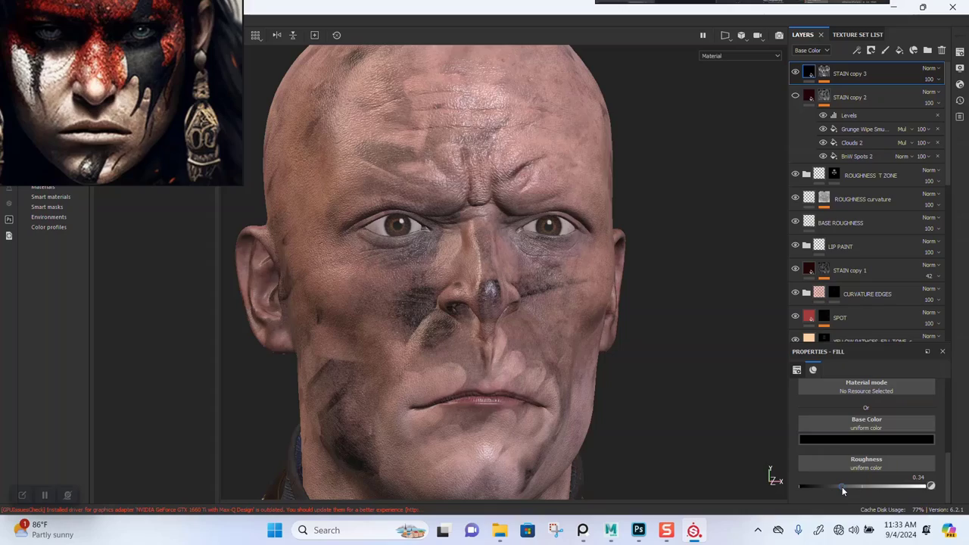
{"action": "left_click_drag", "start_coordinate": [519, 378], "coordinate": [494, 316], "text": "alt"}
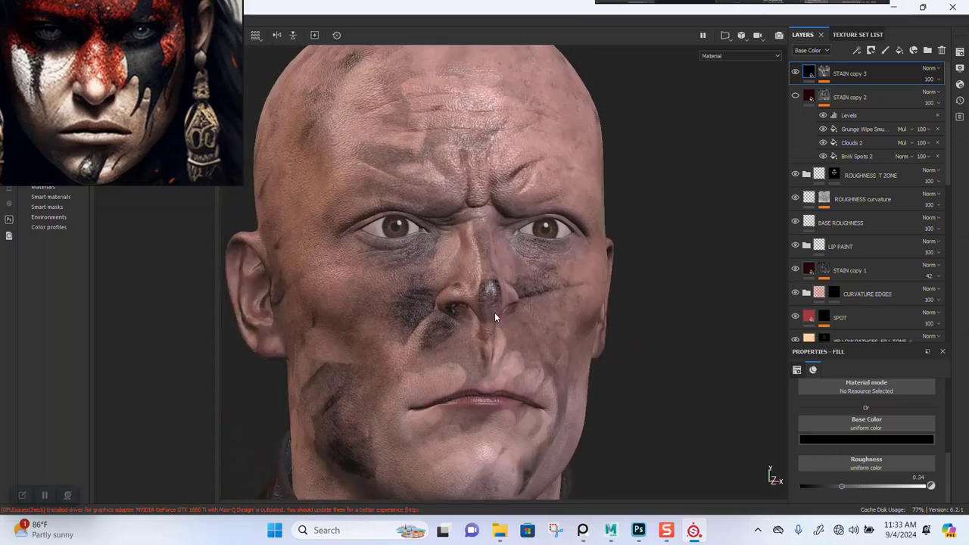
{"action": "scroll", "coordinate": [497, 317], "scroll_direction": "up", "scroll_amount": 6}
{"action": "left_click_drag", "start_coordinate": [456, 372], "coordinate": [460, 400], "text": "alt"}
{"action": "right_click_drag", "start_coordinate": [467, 257], "coordinate": [504, 210], "text": "alt"}
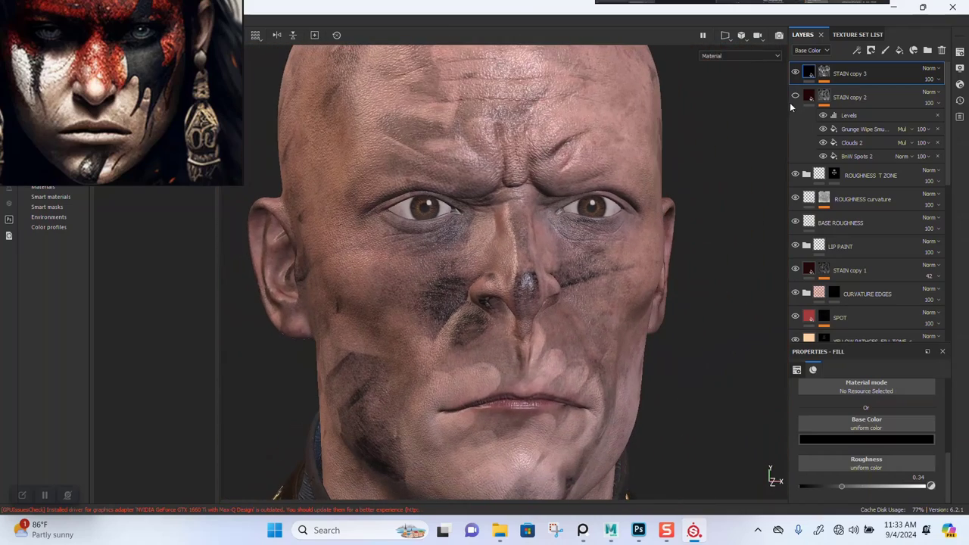
- Add a Clouds 2 fill to the mask of STAIN copy 3 and set its blending mode to Multiply
{"action": "left_click", "coordinate": [825, 73]}
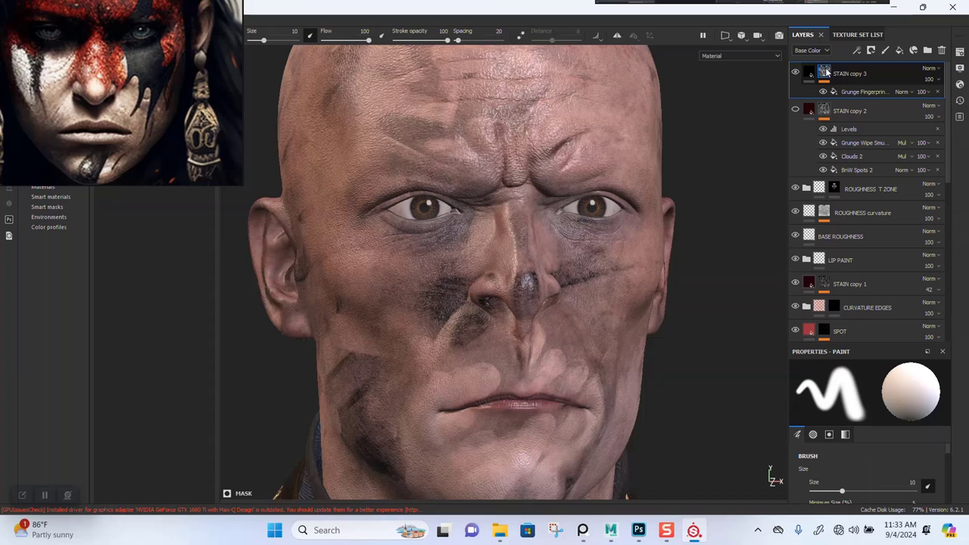
{"action": "right_click", "coordinate": [828, 72]}
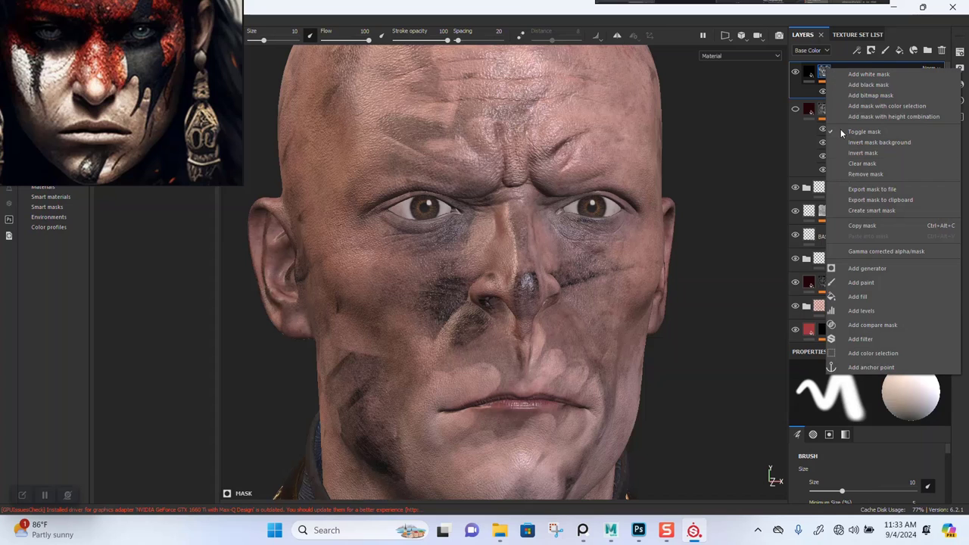
{"action": "left_click", "coordinate": [870, 292]}
{"action": "left_click", "coordinate": [861, 406]}
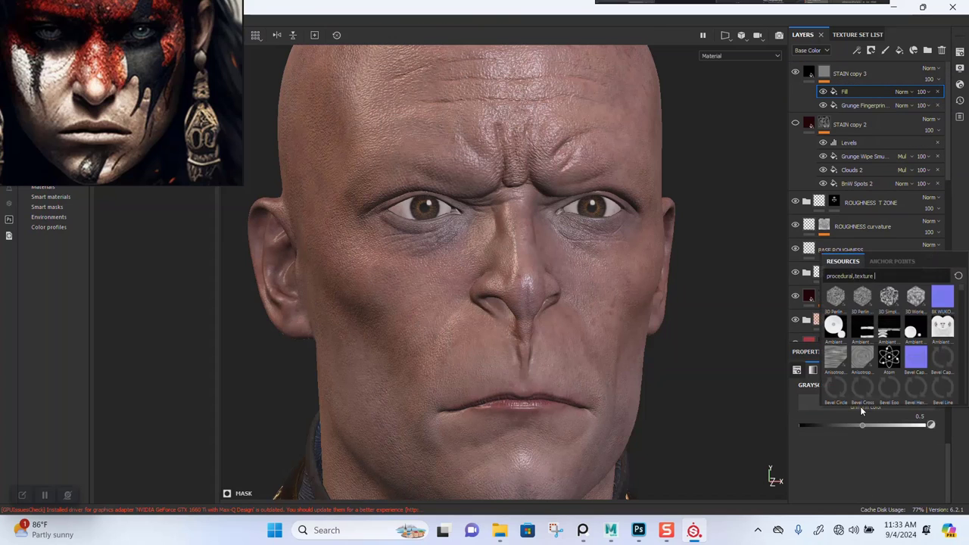
{"action": "type", "text": "CLOUD"}
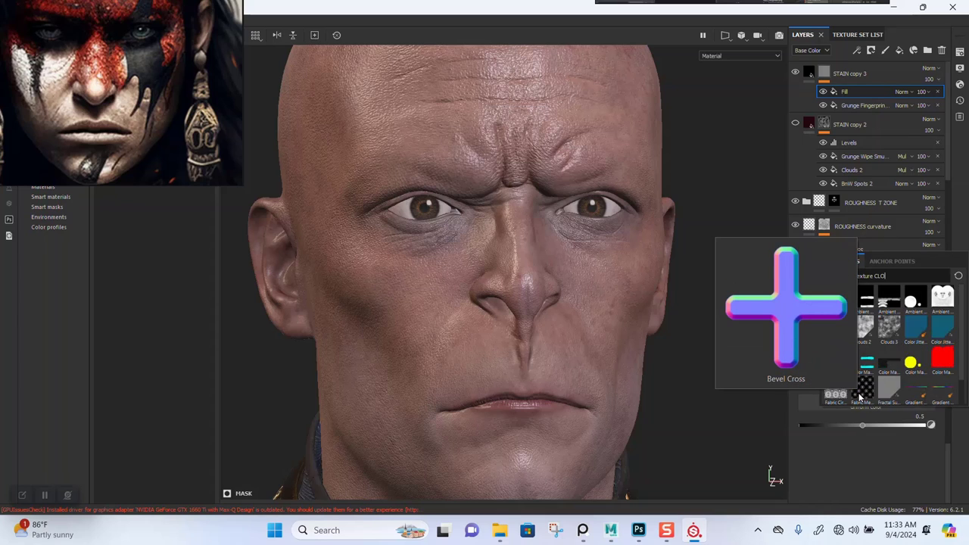
{"action": "left_click", "coordinate": [843, 479]}
{"action": "left_click", "coordinate": [860, 402]}
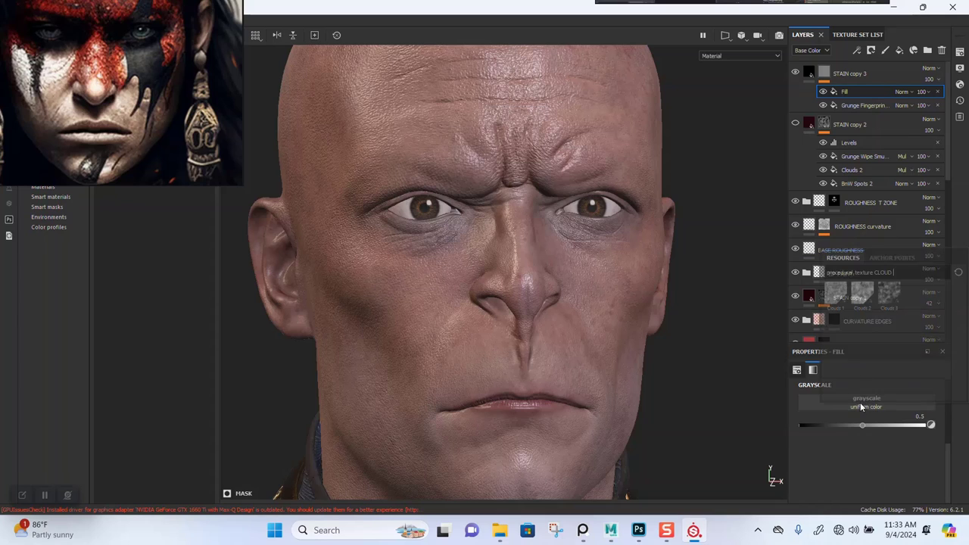
{"action": "left_click", "coordinate": [861, 294]}
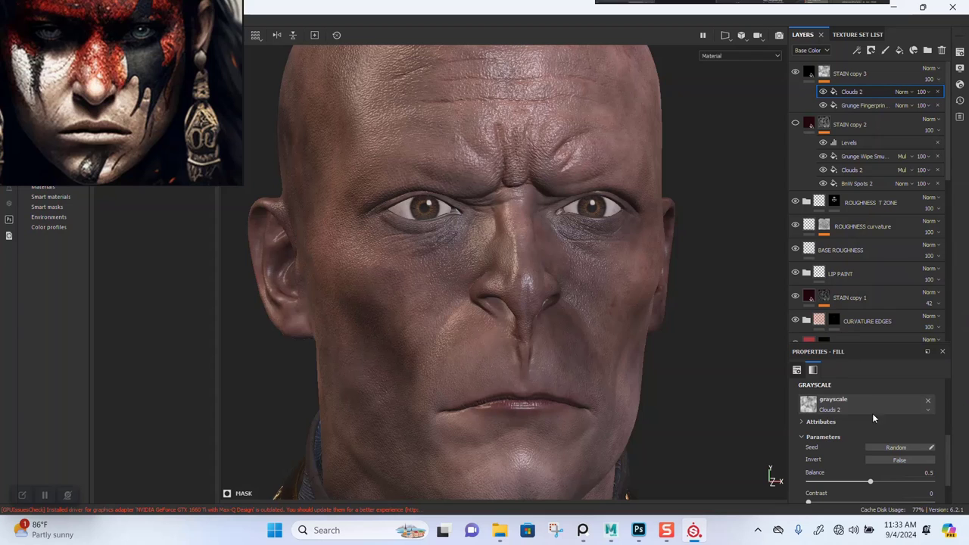
{"action": "left_click", "coordinate": [911, 91]}
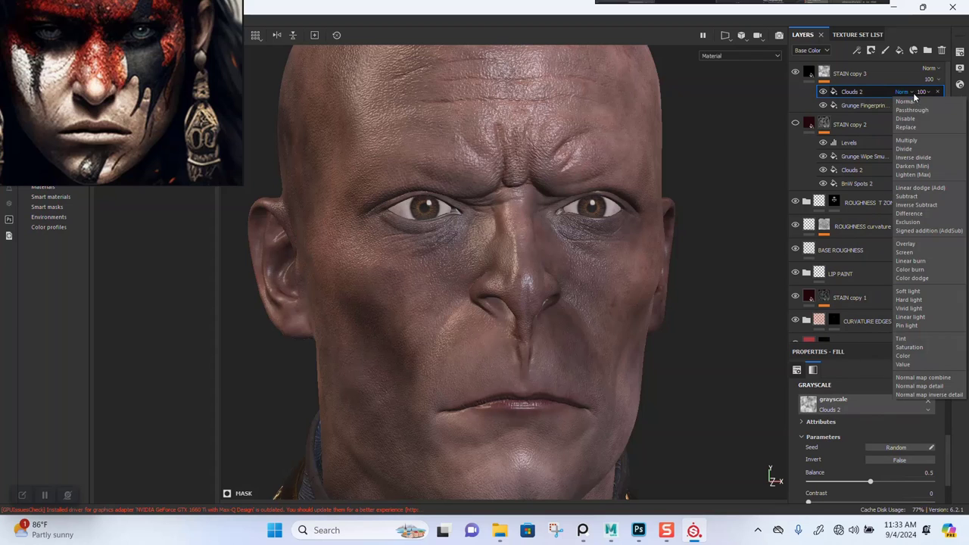
{"action": "left_click", "coordinate": [912, 141]}
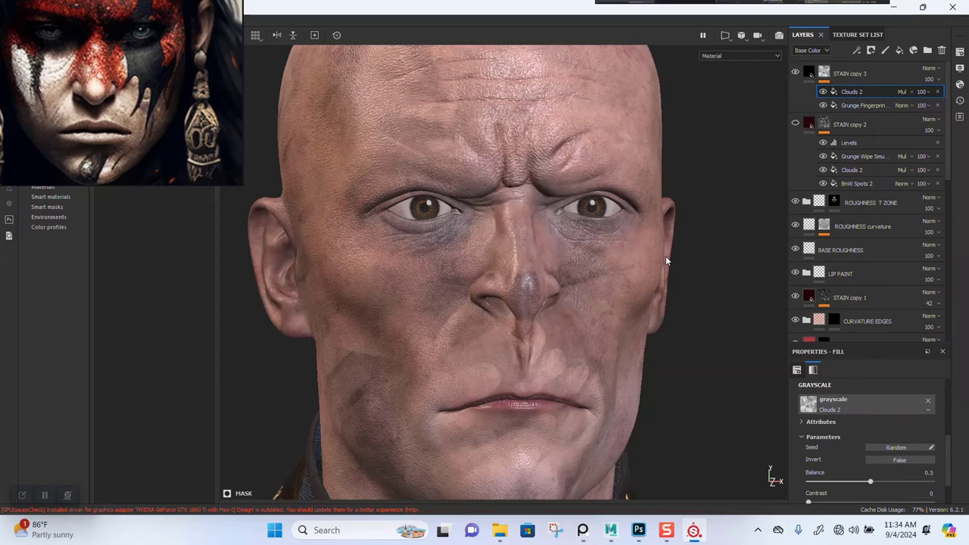
- Switch the Clouds 2 fill to tri-planar projection and set its scale to about 10
{"action": "scroll", "coordinate": [828, 470], "scroll_direction": "down", "scroll_amount": 1}
{"action": "scroll", "coordinate": [862, 447], "scroll_direction": "up", "scroll_amount": 3}
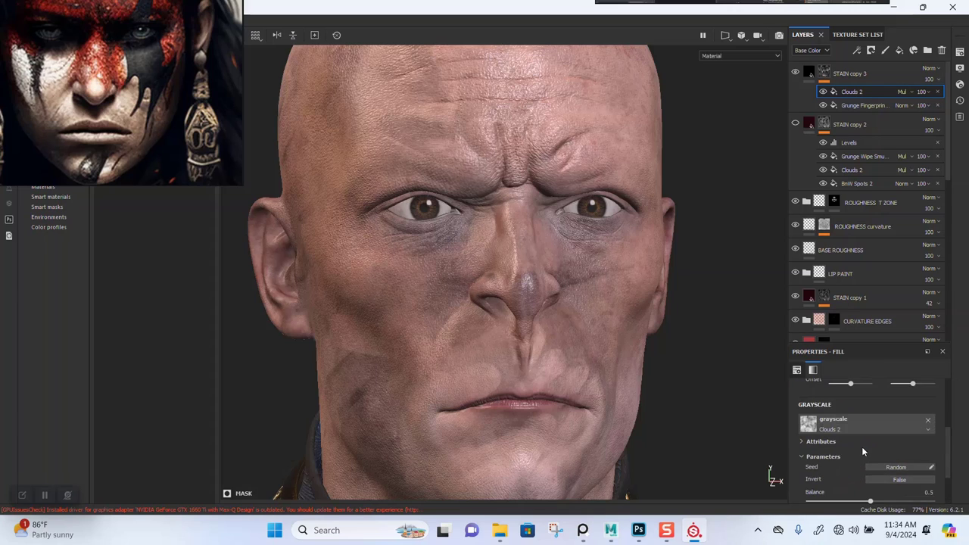
{"action": "scroll", "coordinate": [871, 413], "scroll_direction": "up", "scroll_amount": 2}
{"action": "left_click", "coordinate": [859, 406]}
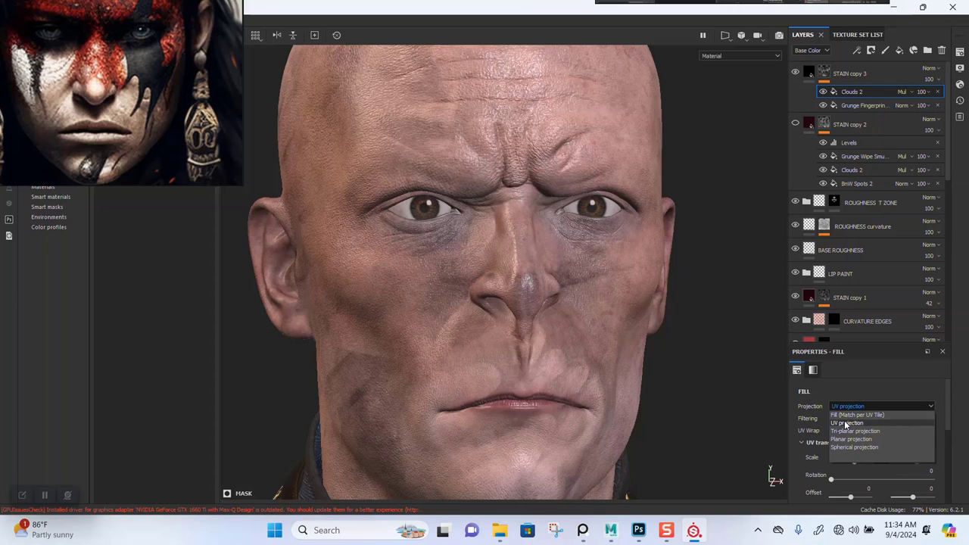
{"action": "left_click", "coordinate": [848, 431]}
{"action": "scroll", "coordinate": [856, 443], "scroll_direction": "down", "scroll_amount": 2}
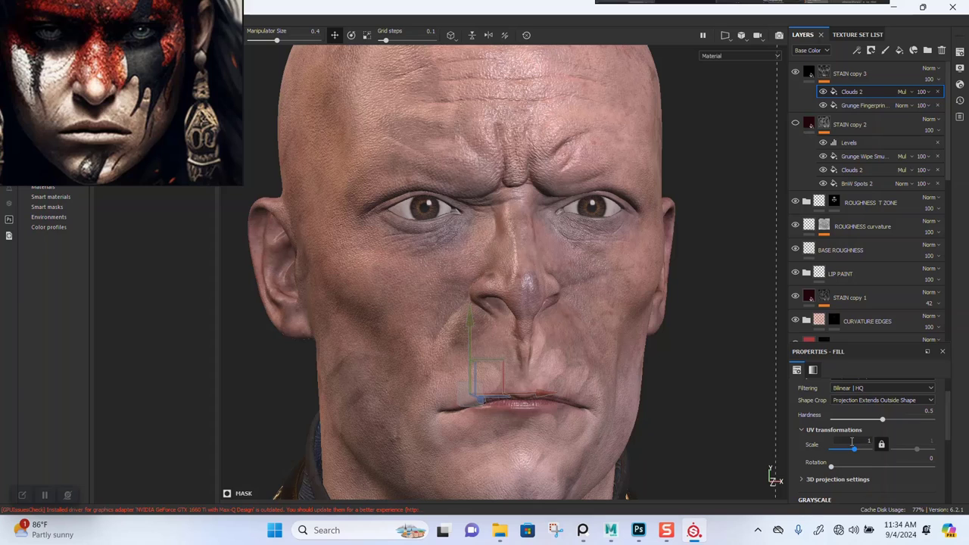
{"action": "left_click_drag", "start_coordinate": [859, 453], "coordinate": [861, 452]}
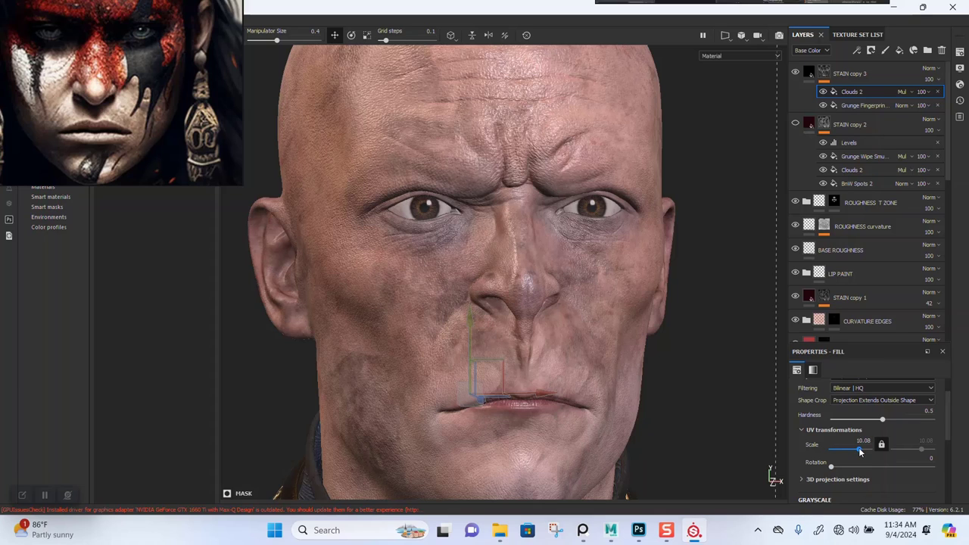
- Set the balance of the Clouds 2 fill to 0.55 and check the smears on the face
{"action": "scroll", "coordinate": [863, 458], "scroll_direction": "down", "scroll_amount": 3}
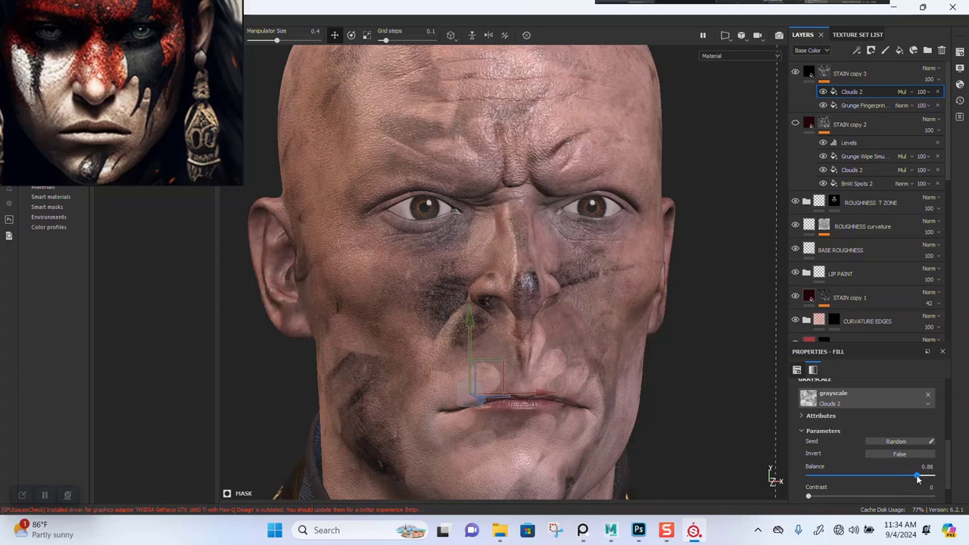
{"action": "left_click_drag", "start_coordinate": [908, 477], "coordinate": [936, 476]}
{"action": "mouse_move", "coordinate": [869, 475]}
{"action": "left_mouse_down"}
{"action": "mouse_move", "coordinate": [821, 474]}
{"action": "mouse_move", "coordinate": [906, 479]}
{"action": "mouse_move", "coordinate": [877, 484]}
{"action": "left_mouse_up"}
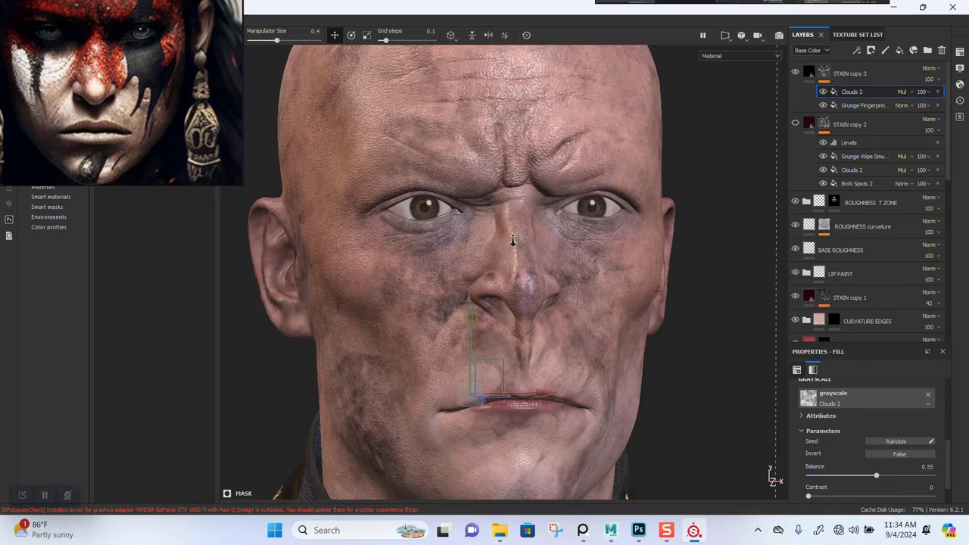
{"action": "left_click_drag", "start_coordinate": [513, 241], "coordinate": [460, 347], "text": "alt"}
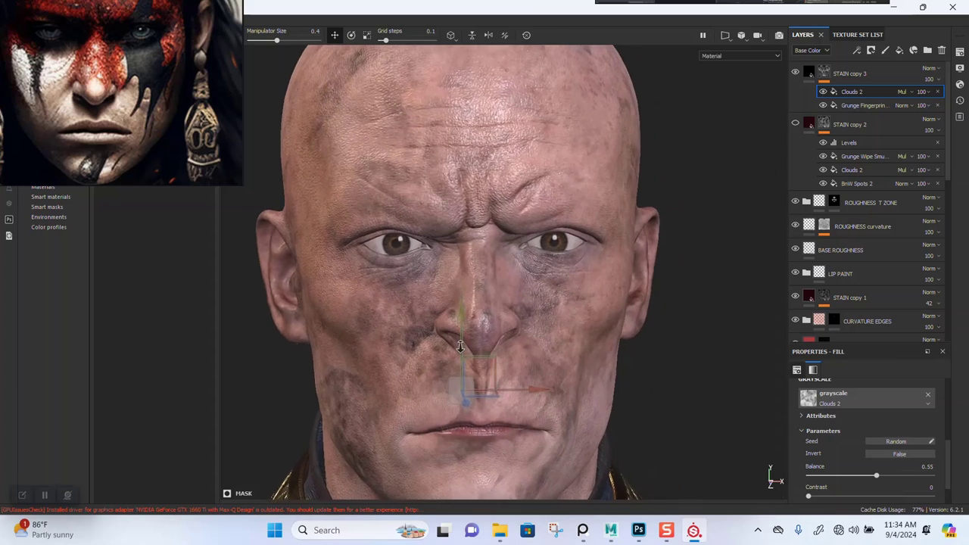
- Add a Blur filter above the fills in the mask of STAIN copy 3
{"action": "left_click", "coordinate": [826, 73]}
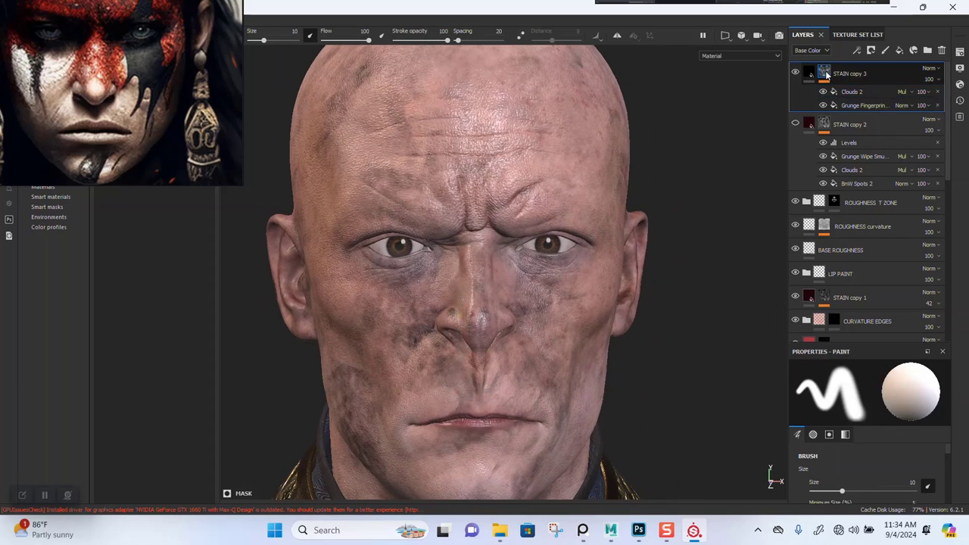
{"action": "right_click", "coordinate": [826, 73]}
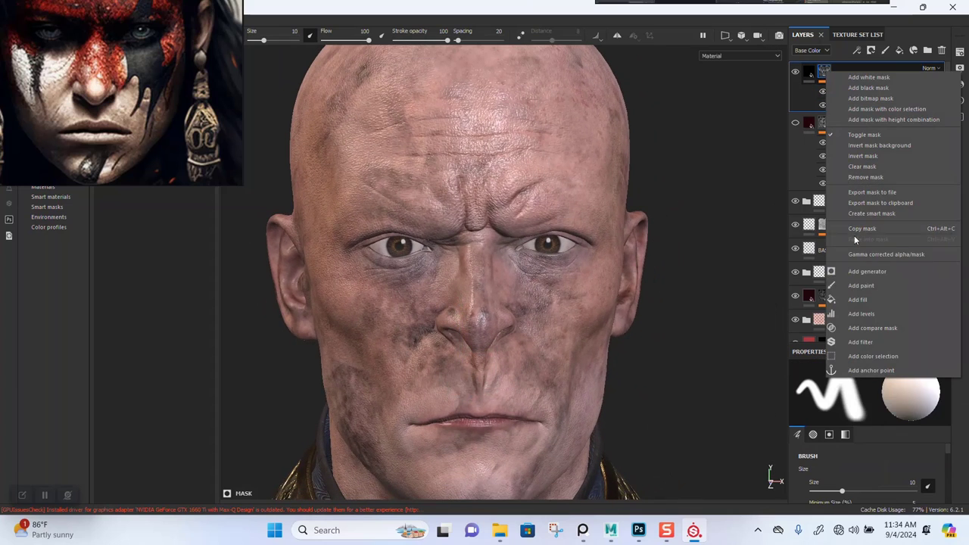
{"action": "left_click", "coordinate": [858, 343]}
{"action": "left_click", "coordinate": [849, 384]}
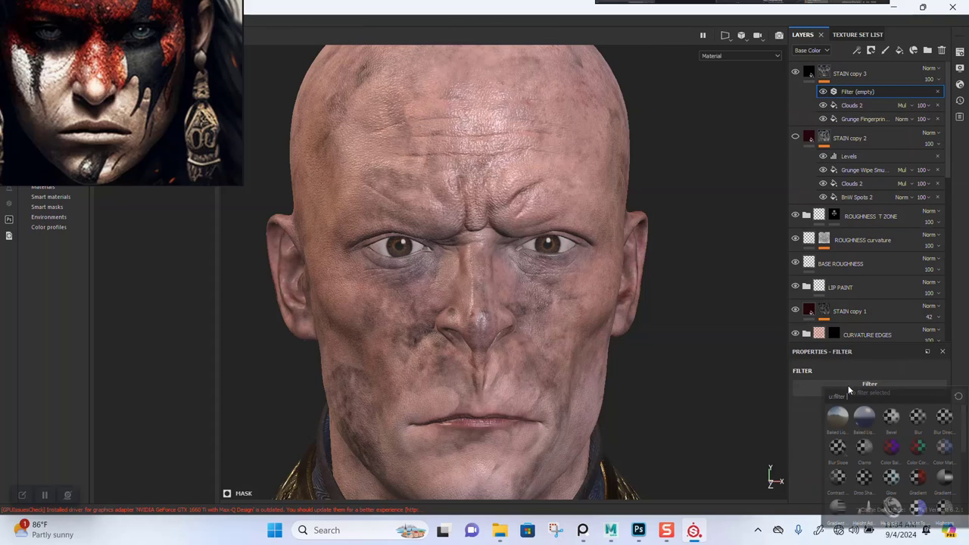
{"action": "left_click", "coordinate": [917, 419]}
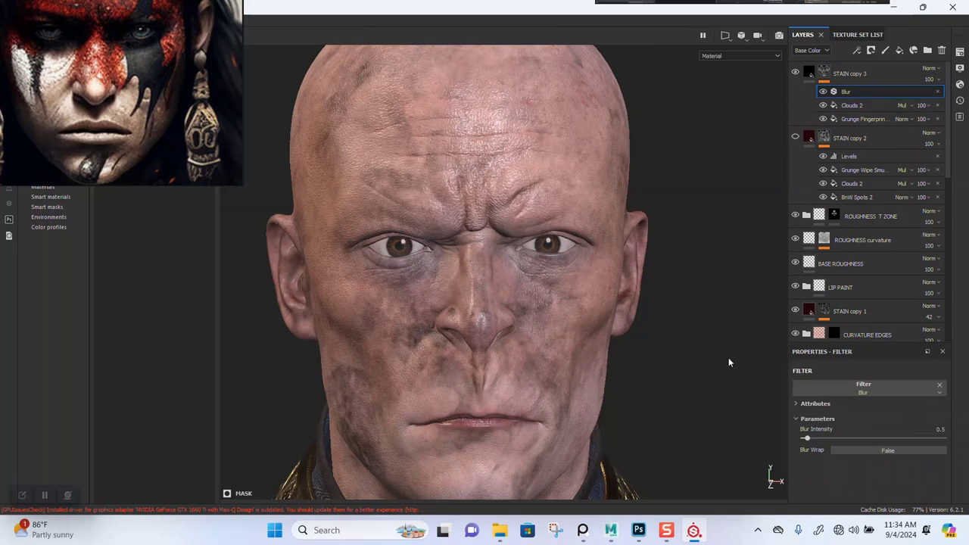
- Set the mask's blur intensity to 0.12 and check the smear edges around the nose and mouth
{"action": "middle_click_drag", "start_coordinate": [567, 377], "coordinate": [564, 324], "text": "alt"}
{"action": "right_click_drag", "start_coordinate": [565, 325], "coordinate": [563, 420], "text": "alt"}
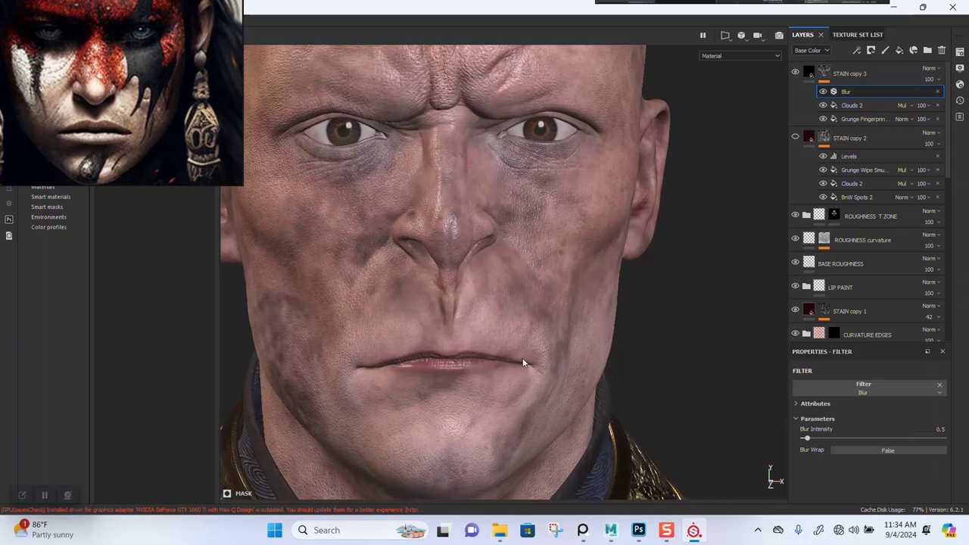
{"action": "left_click_drag", "start_coordinate": [524, 362], "coordinate": [554, 353], "text": "alt"}
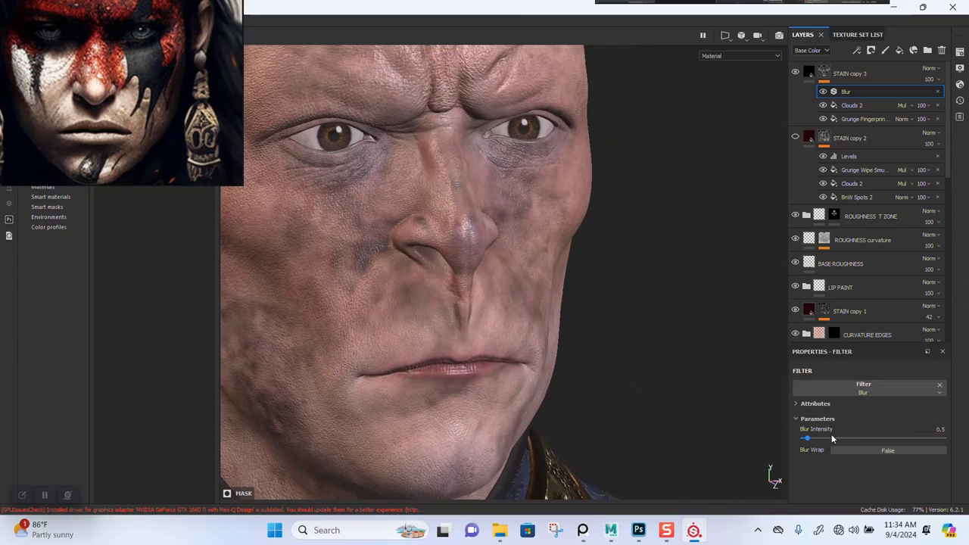
{"action": "left_click_drag", "start_coordinate": [808, 440], "coordinate": [805, 441]}
{"action": "scroll", "coordinate": [534, 242], "scroll_direction": "down", "scroll_amount": 3}
- Add a paint effect to the mask of STAIN copy 3
{"action": "left_click", "coordinate": [825, 74]}
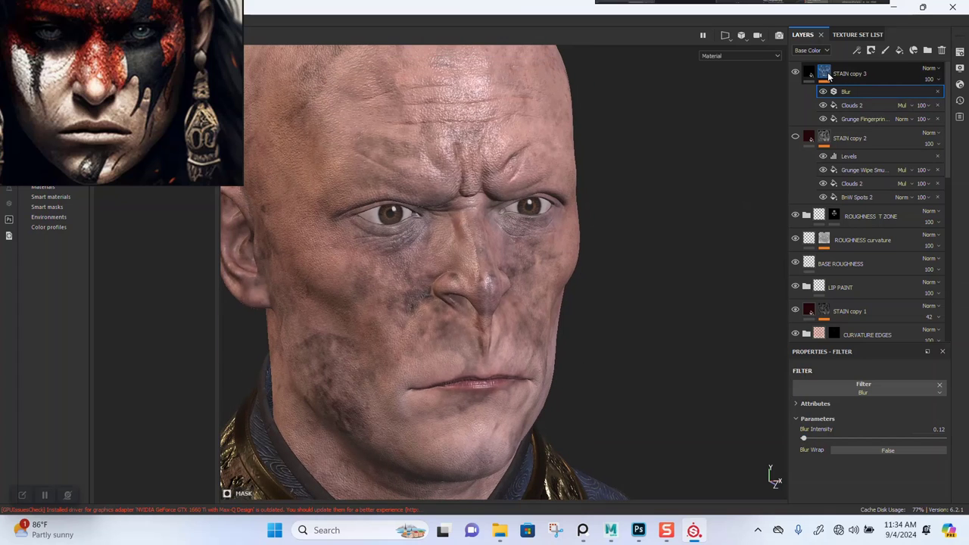
{"action": "right_click", "coordinate": [828, 78]}
{"action": "left_click", "coordinate": [871, 288]}
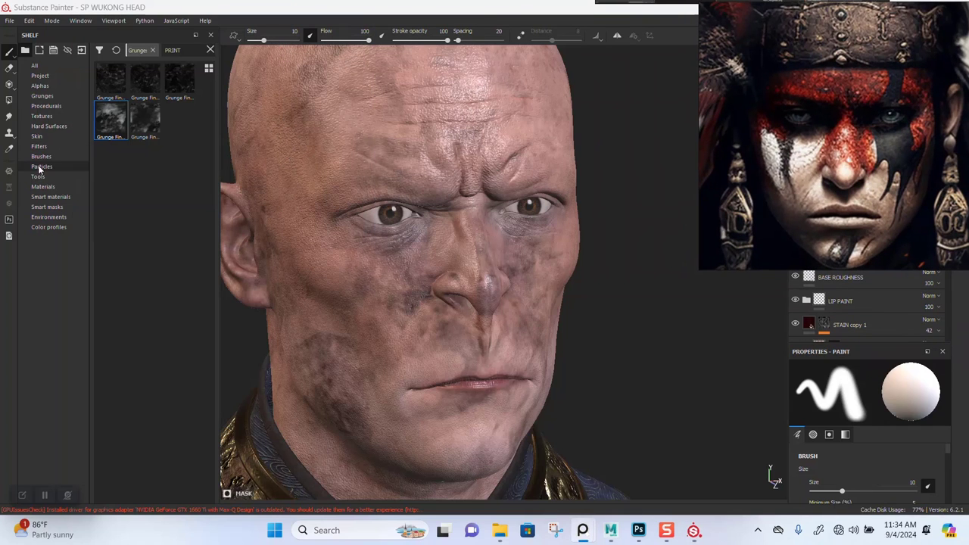
- Search the brushes for DIRT, choose the Dirt 1 brush and save the project
{"action": "left_click", "coordinate": [38, 156]}
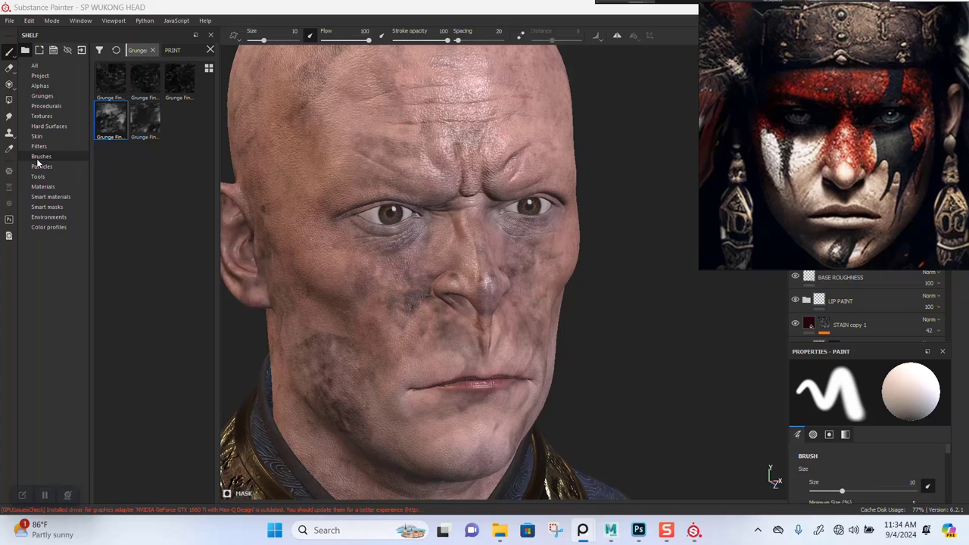
{"action": "left_click", "coordinate": [170, 51]}
{"action": "type", "text": "BRUSH"}
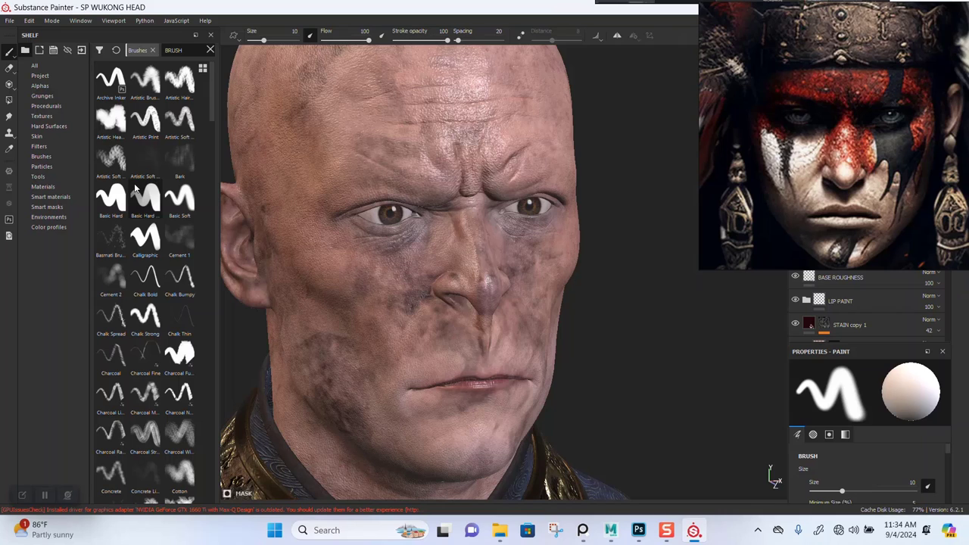
{"action": "key", "text": "BackSpace"}
{"action": "key", "text": "BackSpace"}
{"action": "key", "text": "BackSpace"}
{"action": "key", "text": "BackSpace"}
{"action": "key", "text": "BackSpace"}
{"action": "type", "text": "D"}
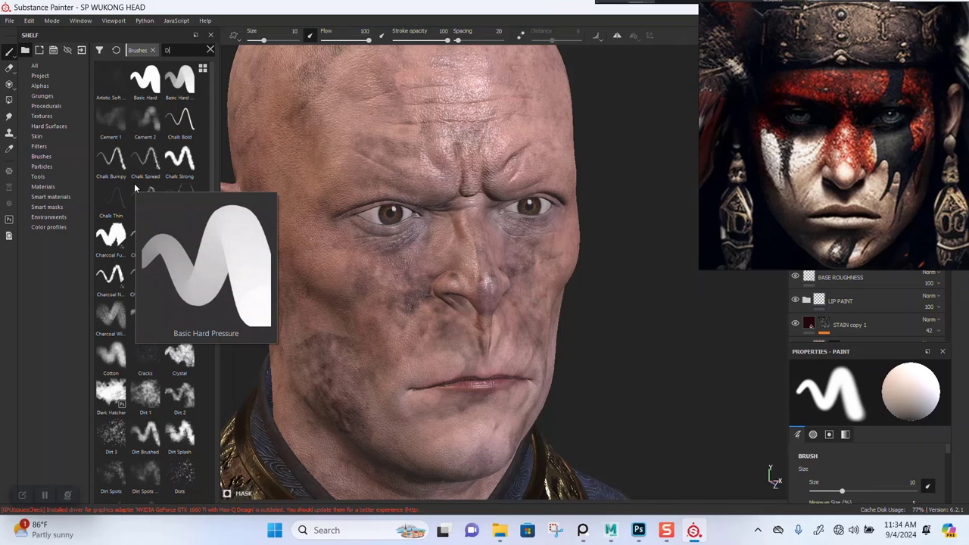
{"action": "type", "text": "IRT"}
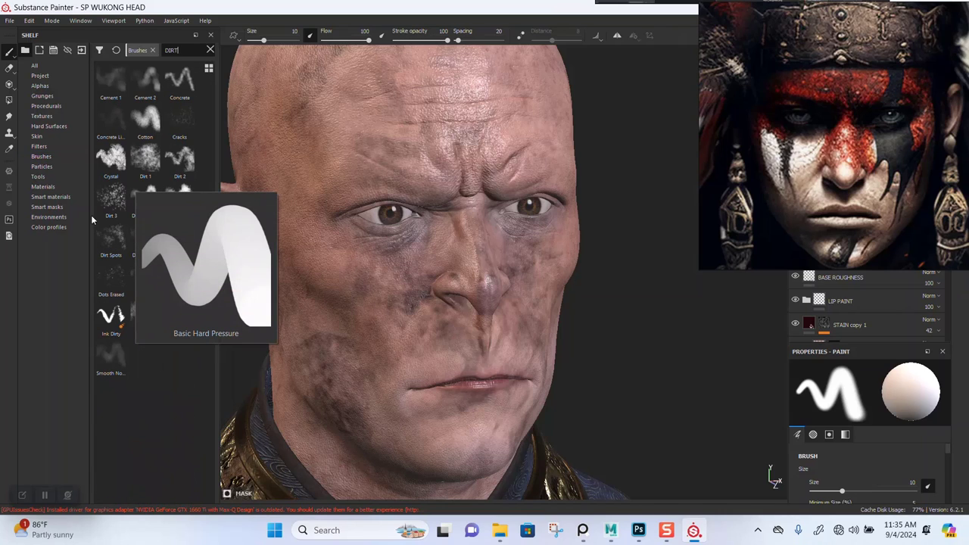
{"action": "left_click", "coordinate": [156, 163]}
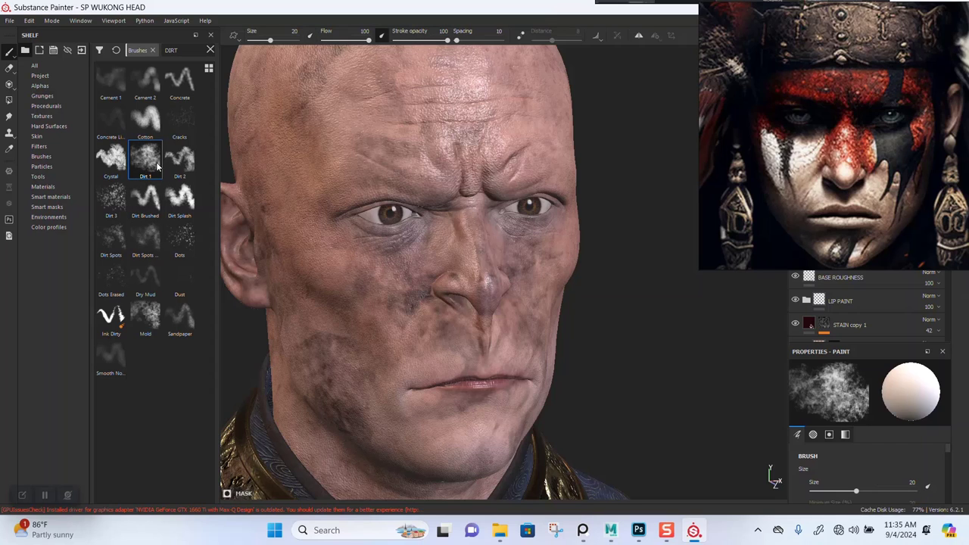
{"action": "key", "text": "ctrl+s"}
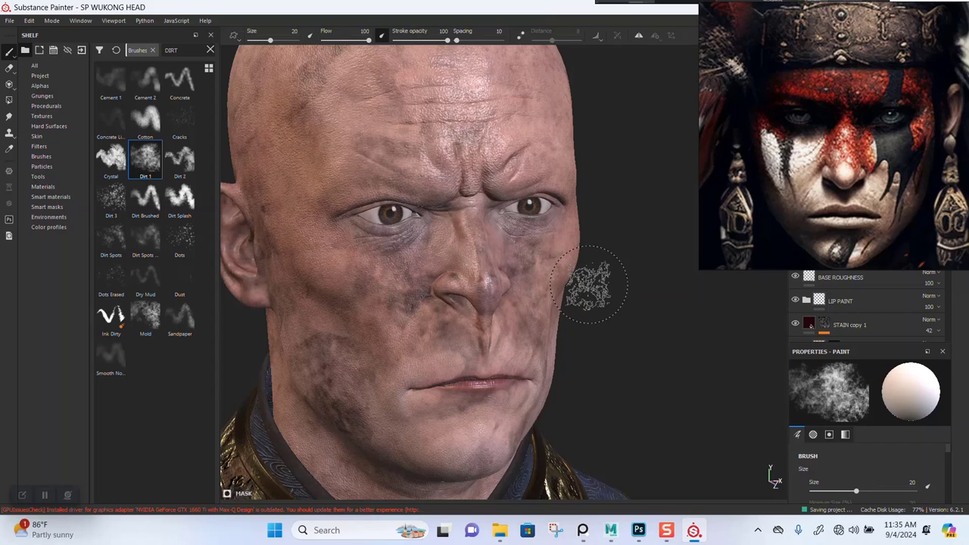
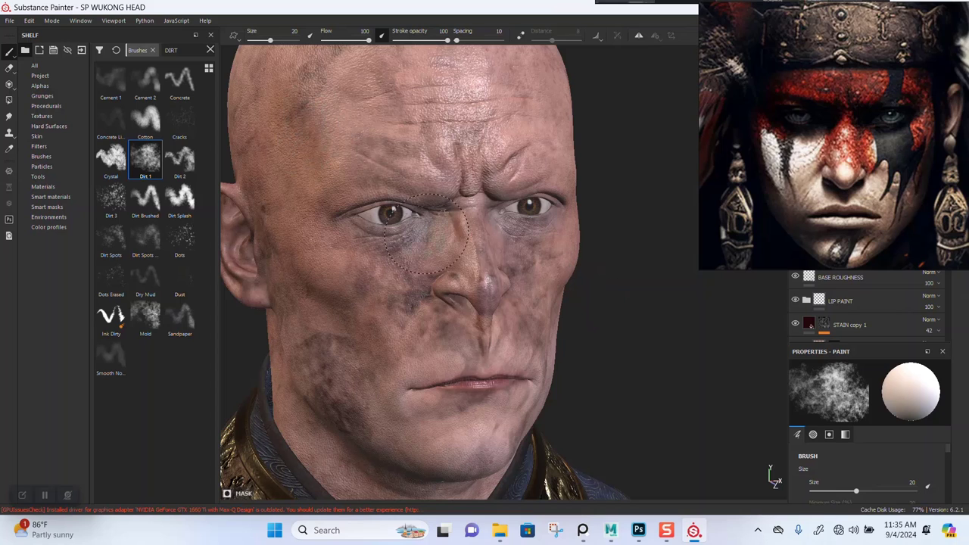
- Examine the smears on the cheeks, nose, mouth and chin from several angles to decide where to erase them
{"action": "left_click_drag", "start_coordinate": [469, 307], "coordinate": [446, 269], "text": "alt"}
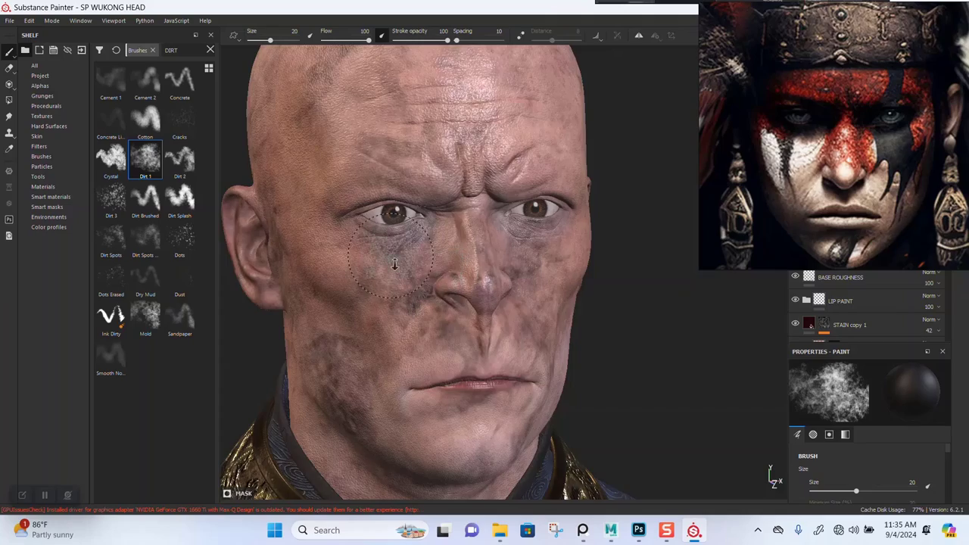
{"action": "right_click_drag", "start_coordinate": [394, 264], "coordinate": [419, 278], "text": "alt"}
{"action": "middle_click_drag", "start_coordinate": [418, 279], "coordinate": [465, 335], "text": "alt"}
{"action": "left_click_drag", "start_coordinate": [465, 336], "coordinate": [509, 360], "text": "alt"}
{"action": "middle_click_drag", "start_coordinate": [509, 360], "coordinate": [511, 277], "text": "alt"}
{"action": "mouse_move", "coordinate": [512, 277]}
{"action": "left_mouse_down", "text": "alt"}
{"action": "mouse_move", "coordinate": [525, 293]}
{"action": "mouse_move", "coordinate": [557, 287]}
{"action": "left_mouse_up", "text": "alt"}
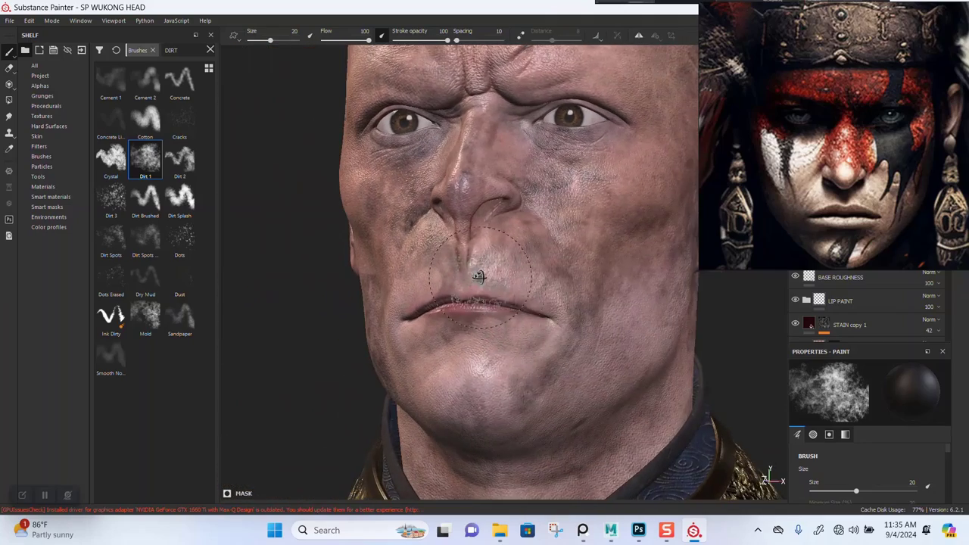
{"action": "left_click_drag", "start_coordinate": [479, 278], "coordinate": [509, 306], "text": "alt"}
{"action": "middle_click_drag", "start_coordinate": [500, 235], "coordinate": [511, 280], "text": "alt"}
{"action": "mouse_move", "coordinate": [511, 281]}
{"action": "left_mouse_down", "text": "alt"}
{"action": "mouse_move", "coordinate": [525, 281]}
{"action": "mouse_move", "coordinate": [498, 293]}
{"action": "mouse_move", "coordinate": [473, 333]}
{"action": "mouse_move", "coordinate": [488, 272]}
{"action": "left_mouse_up", "text": "alt"}
- Display the mask in the viewport and paint out the stain smears on the cheeks below the eyes with the Dirt 1 brush
{"action": "key", "text": "c"}
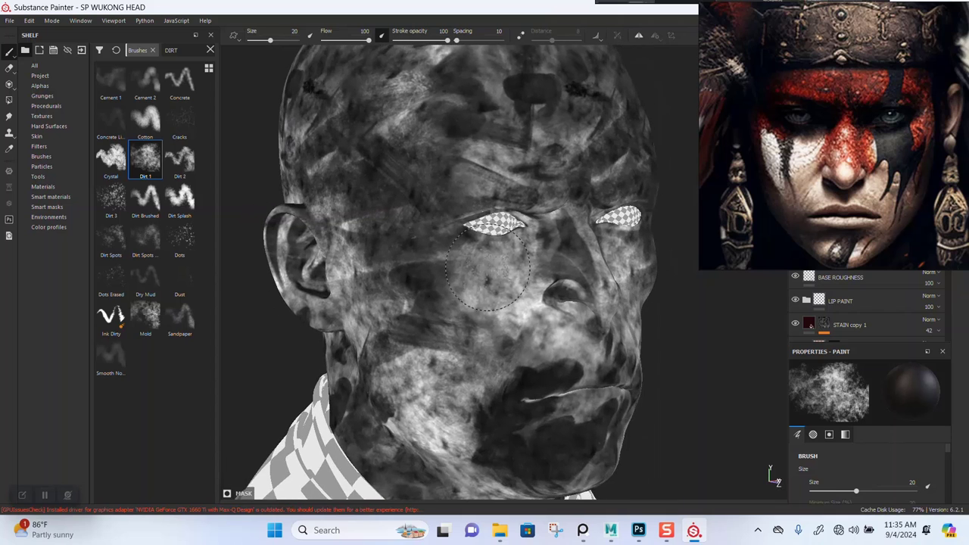
{"action": "right_click_drag", "start_coordinate": [489, 268], "coordinate": [543, 314], "text": "alt"}
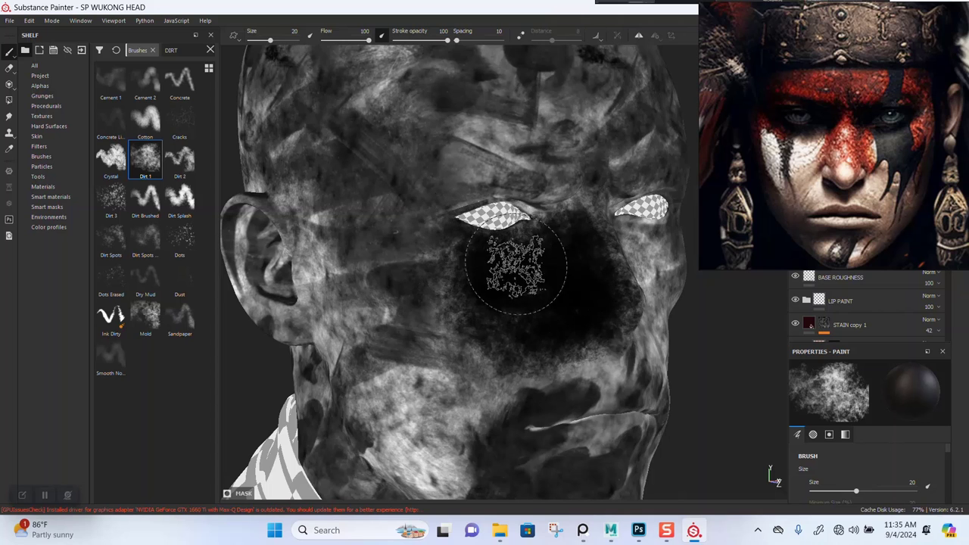
{"action": "left_click_drag", "start_coordinate": [515, 267], "coordinate": [572, 309], "text": "alt"}
{"action": "left_click_drag", "start_coordinate": [519, 263], "coordinate": [565, 286], "text": "alt"}
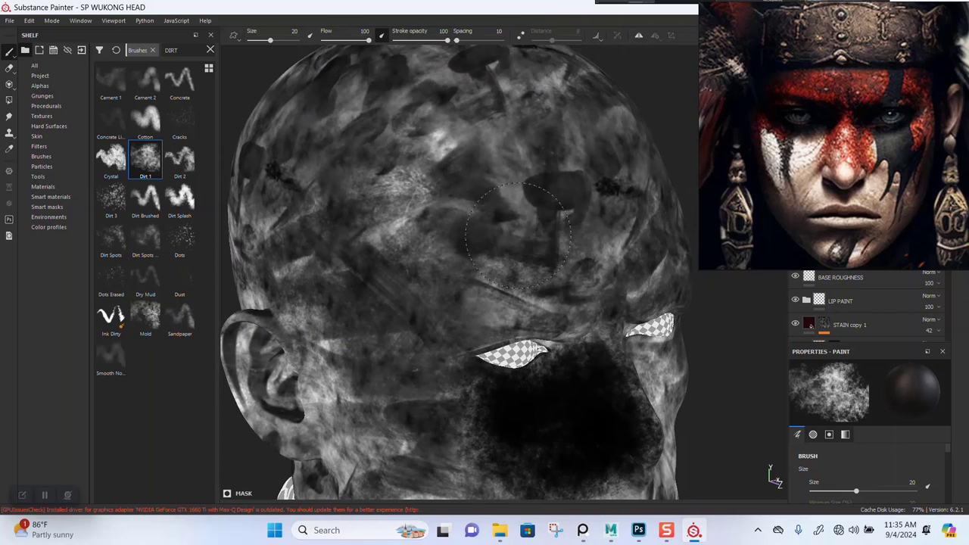
- Paint out parts of the stain mask across the forehead and over the temple in front of the ear
{"action": "mouse_move", "coordinate": [523, 203]}
{"action": "left_mouse_down"}
{"action": "mouse_move", "coordinate": [447, 206]}
{"action": "mouse_move", "coordinate": [538, 111]}
{"action": "mouse_move", "coordinate": [379, 246]}
{"action": "mouse_move", "coordinate": [470, 222]}
{"action": "left_mouse_up"}
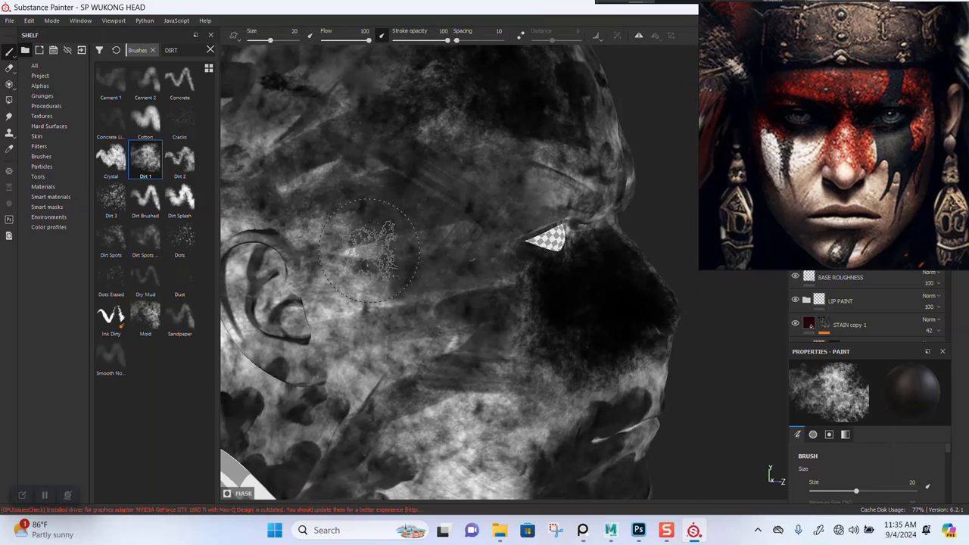
{"action": "mouse_move", "coordinate": [364, 247]}
{"action": "left_mouse_down"}
{"action": "mouse_move", "coordinate": [326, 272]}
{"action": "mouse_move", "coordinate": [393, 309]}
{"action": "mouse_move", "coordinate": [469, 281]}
{"action": "mouse_move", "coordinate": [325, 162]}
{"action": "left_mouse_up"}
{"action": "middle_click_drag", "start_coordinate": [411, 209], "coordinate": [452, 315], "text": "alt"}
{"action": "mouse_move", "coordinate": [450, 314]}
{"action": "left_mouse_down"}
{"action": "mouse_move", "coordinate": [273, 243]}
{"action": "mouse_move", "coordinate": [485, 98]}
{"action": "mouse_move", "coordinate": [258, 106]}
{"action": "mouse_move", "coordinate": [456, 99]}
{"action": "mouse_move", "coordinate": [445, 206]}
{"action": "mouse_move", "coordinate": [515, 252]}
{"action": "mouse_move", "coordinate": [421, 274]}
{"action": "left_mouse_up"}
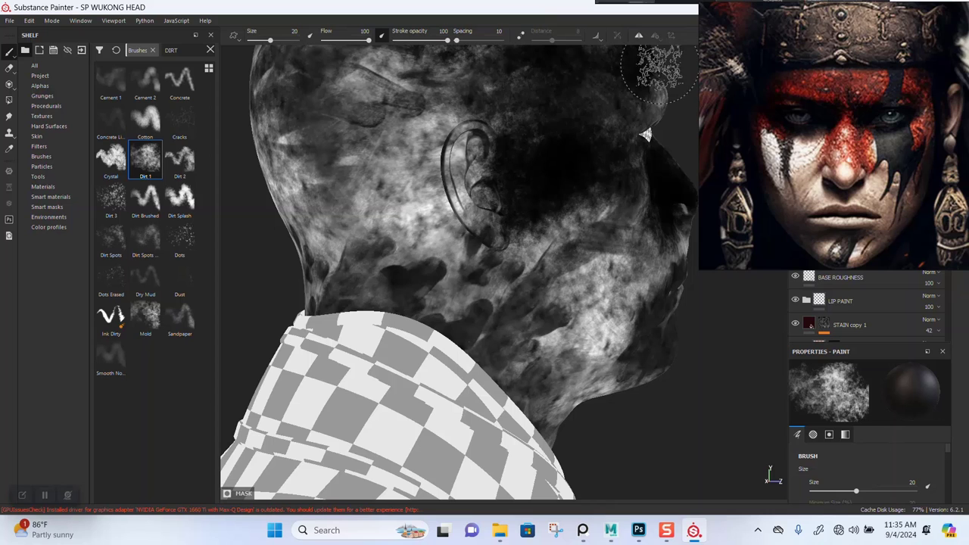
- Bring up the texture set list and isolate WUKONG_HEAD_MAP in the viewport, keeping the reference image clear of the head
{"action": "right_click_drag", "start_coordinate": [871, 146], "coordinate": [465, 162]}
{"action": "left_click", "coordinate": [867, 36]}
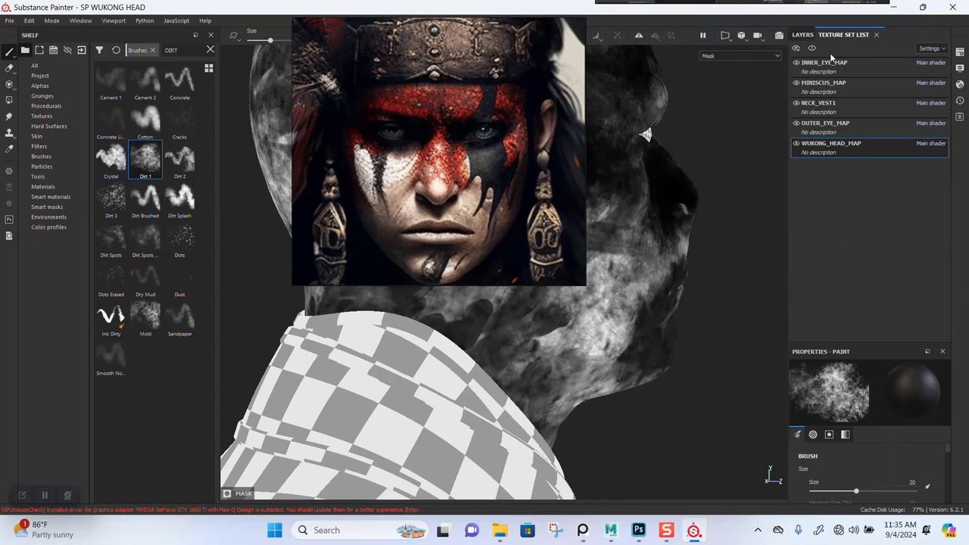
{"action": "left_click", "coordinate": [811, 51]}
{"action": "right_click_drag", "start_coordinate": [439, 206], "coordinate": [954, 163]}
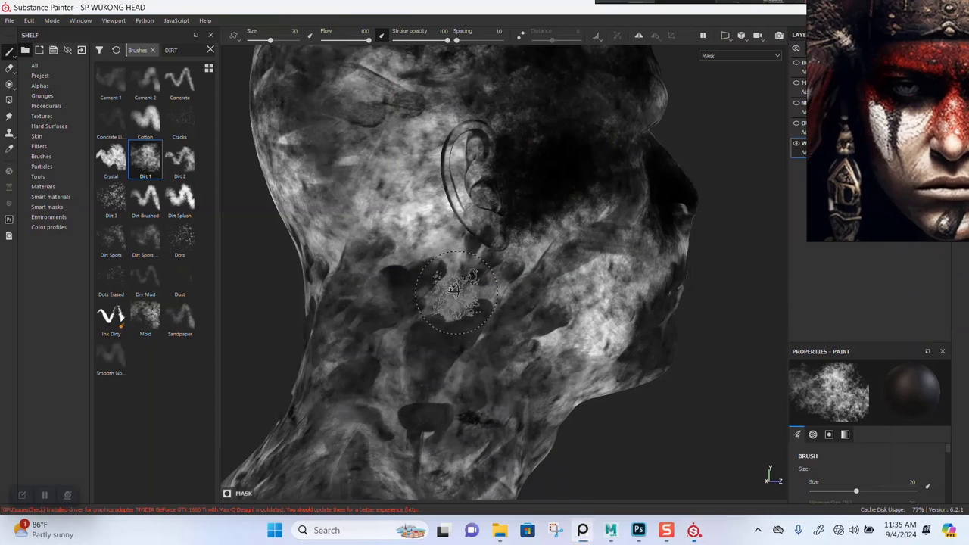
- Break up the stain mask over the cheek, jawline, chin and eye area with Dirt 1 strokes
{"action": "left_click_drag", "start_coordinate": [455, 290], "coordinate": [545, 340], "text": "alt"}
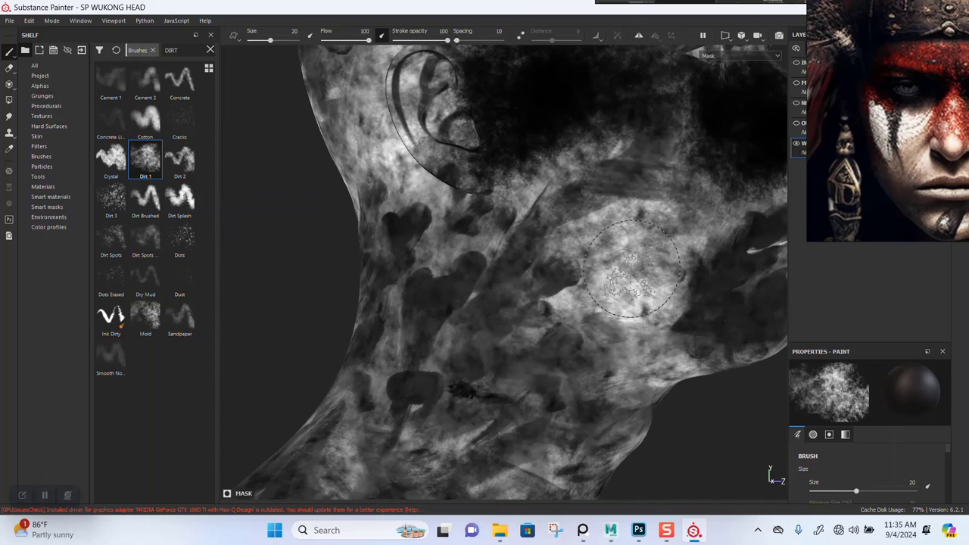
{"action": "mouse_move", "coordinate": [632, 269]}
{"action": "left_mouse_down"}
{"action": "mouse_move", "coordinate": [657, 256]}
{"action": "mouse_move", "coordinate": [637, 201]}
{"action": "mouse_move", "coordinate": [666, 269]}
{"action": "mouse_move", "coordinate": [648, 337]}
{"action": "left_mouse_up"}
{"action": "middle_click_drag", "start_coordinate": [673, 349], "coordinate": [647, 341], "text": "alt"}
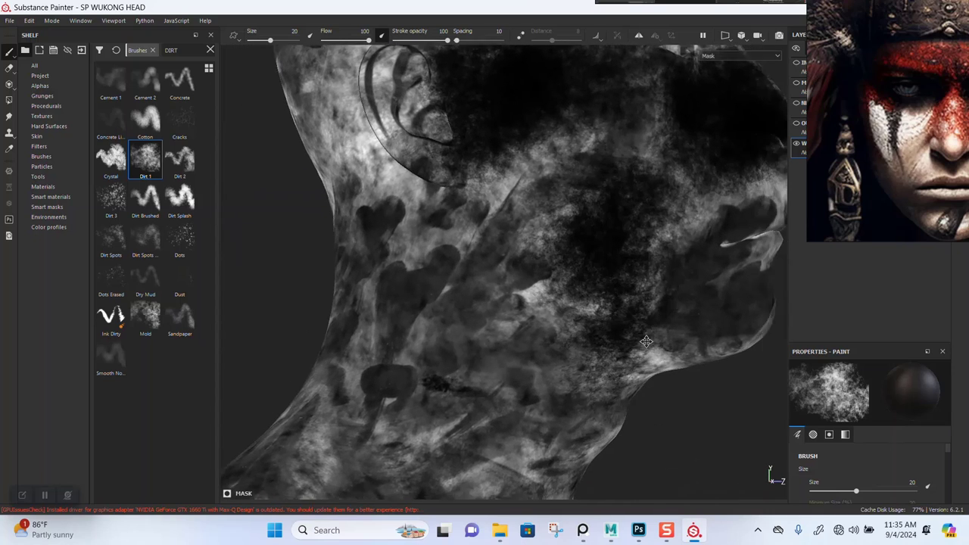
{"action": "mouse_move", "coordinate": [646, 341]}
{"action": "left_mouse_down", "text": "alt"}
{"action": "mouse_move", "coordinate": [531, 303]}
{"action": "mouse_move", "coordinate": [452, 302]}
{"action": "left_mouse_up", "text": "alt"}
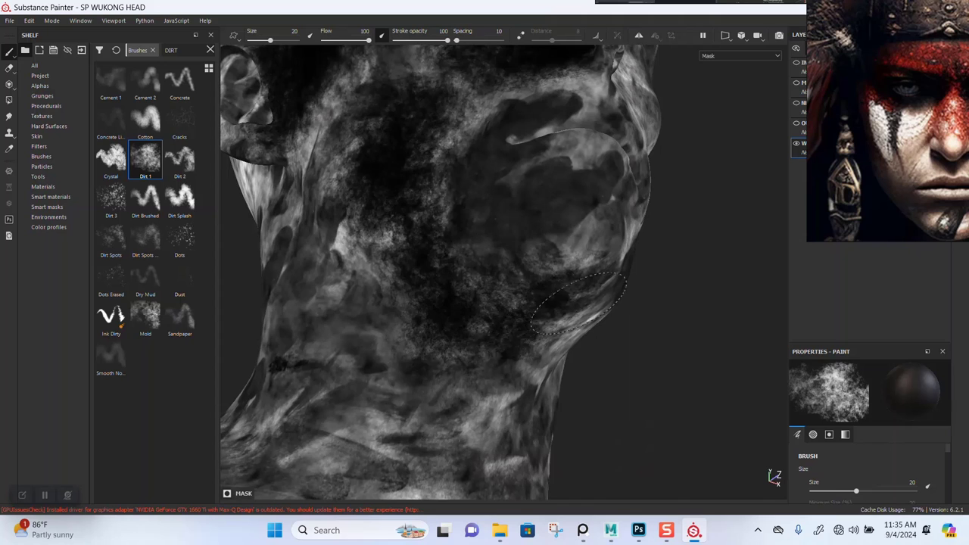
{"action": "mouse_move", "coordinate": [579, 303]}
{"action": "left_mouse_down", "text": "alt"}
{"action": "mouse_move", "coordinate": [541, 302]}
{"action": "mouse_move", "coordinate": [530, 356]}
{"action": "mouse_move", "coordinate": [574, 426]}
{"action": "mouse_move", "coordinate": [511, 338]}
{"action": "mouse_move", "coordinate": [581, 348]}
{"action": "mouse_move", "coordinate": [623, 322]}
{"action": "left_mouse_up", "text": "alt"}
{"action": "left_click_drag", "start_coordinate": [623, 322], "coordinate": [700, 352], "text": "alt"}
{"action": "middle_click_drag", "start_coordinate": [367, 278], "coordinate": [515, 278], "text": "alt"}
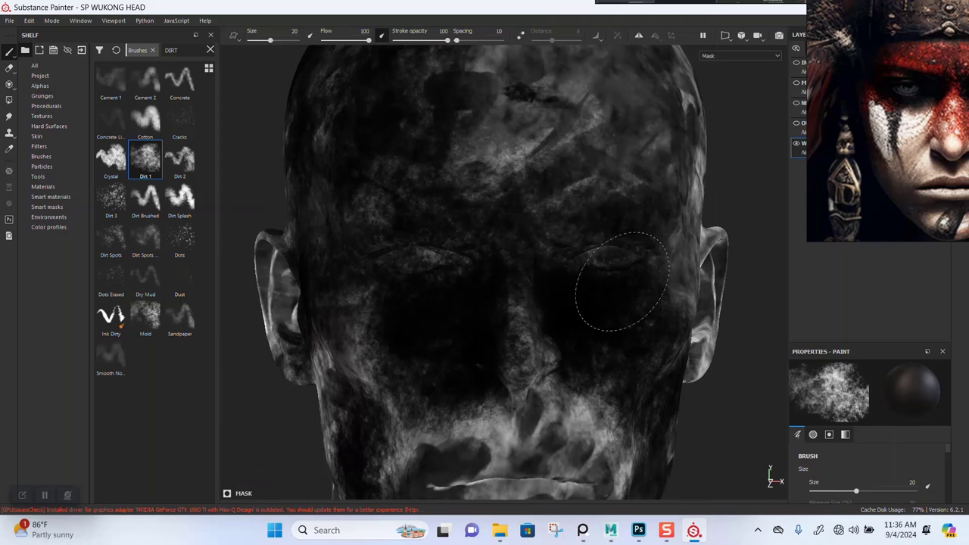
- Paint out stain patches on the opposite side of the head around the ear and up over the scalp
{"action": "mouse_move", "coordinate": [628, 337]}
{"action": "left_mouse_down", "text": "alt"}
{"action": "mouse_move", "coordinate": [568, 252]}
{"action": "mouse_move", "coordinate": [570, 307]}
{"action": "left_mouse_up", "text": "alt"}
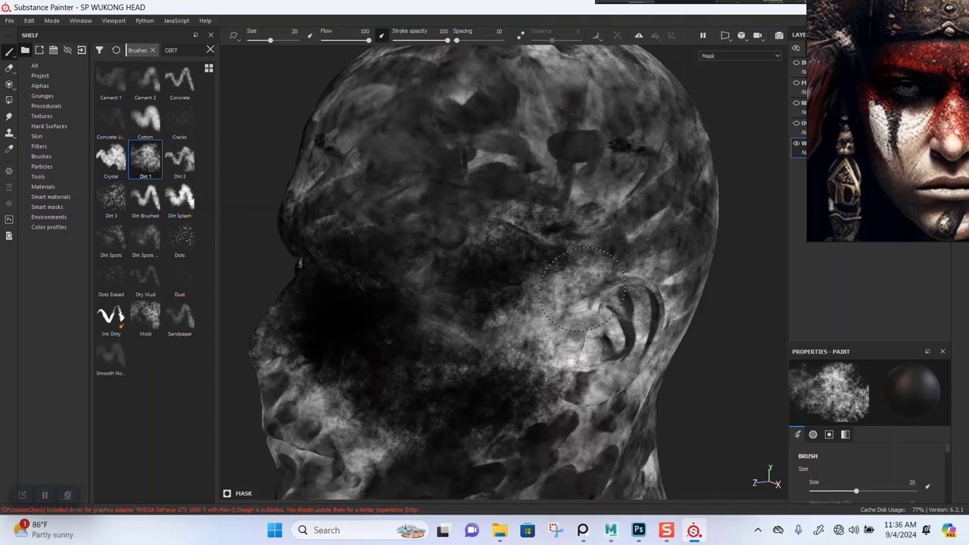
{"action": "left_click_drag", "start_coordinate": [618, 381], "coordinate": [619, 338]}
{"action": "middle_click_drag", "start_coordinate": [587, 231], "coordinate": [550, 363], "text": "alt"}
{"action": "mouse_move", "coordinate": [523, 337]}
{"action": "left_mouse_down"}
{"action": "mouse_move", "coordinate": [530, 339]}
{"action": "mouse_move", "coordinate": [455, 292]}
{"action": "mouse_move", "coordinate": [550, 129]}
{"action": "mouse_move", "coordinate": [584, 277]}
{"action": "mouse_move", "coordinate": [632, 389]}
{"action": "left_mouse_up"}
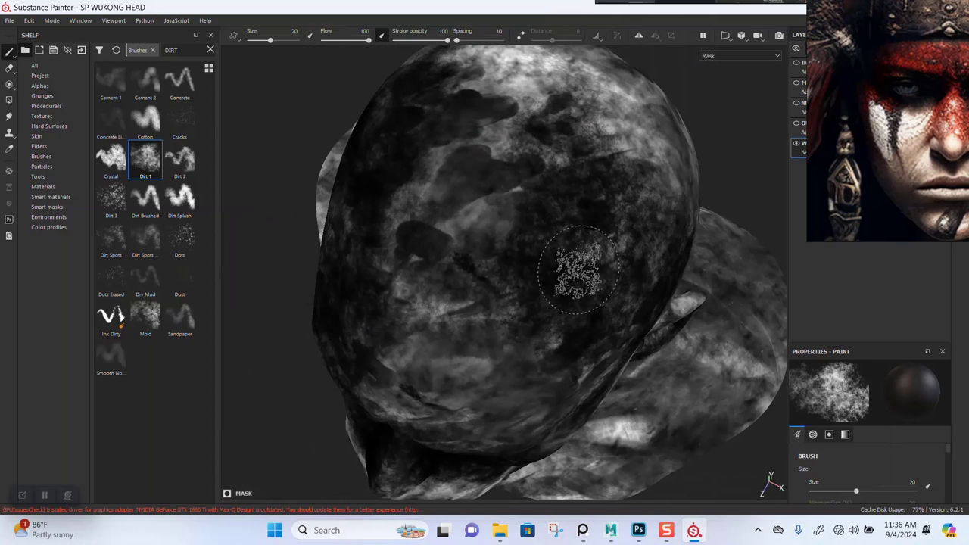
- Turn on symmetry and paint the stain mask out across the crown of the head
{"action": "left_click", "coordinate": [640, 36]}
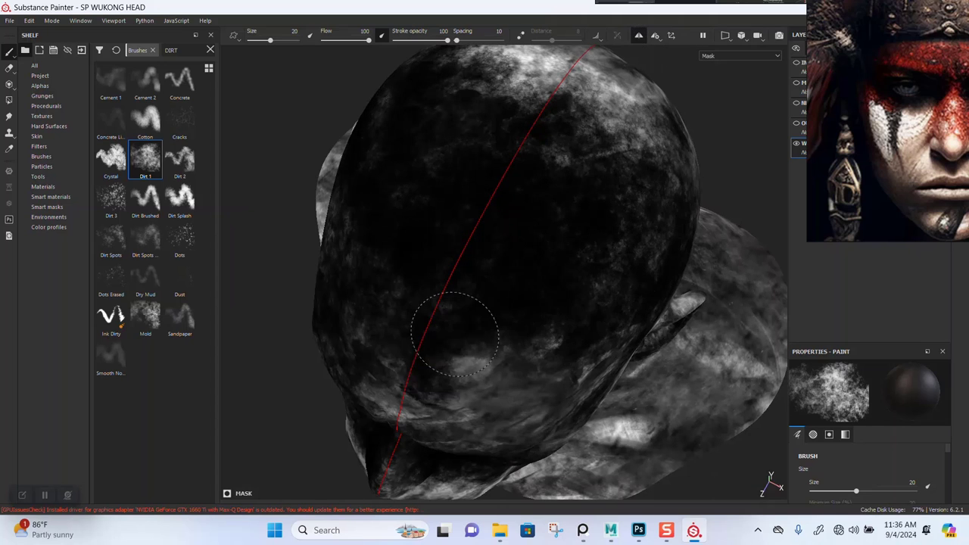
{"action": "left_click_drag", "start_coordinate": [461, 386], "coordinate": [381, 303], "text": "alt"}
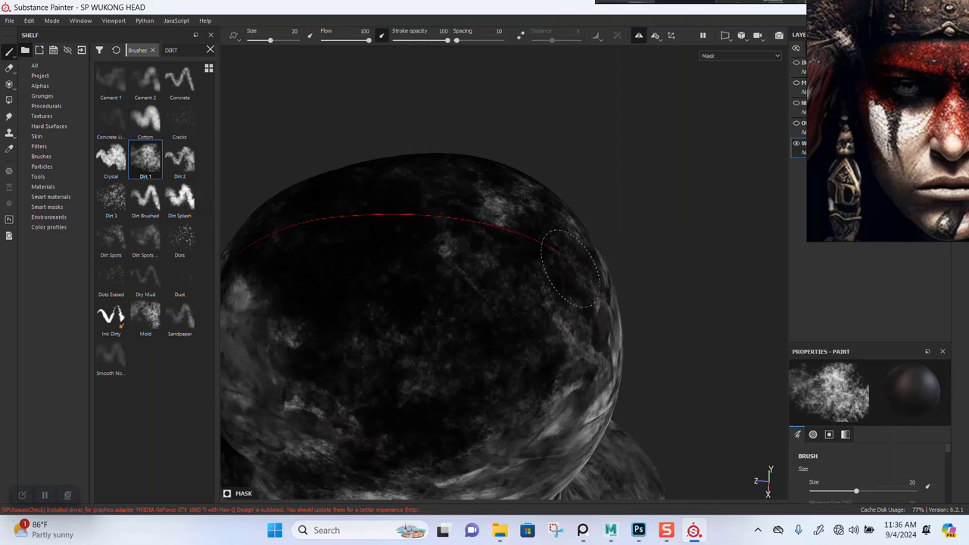
{"action": "mouse_move", "coordinate": [481, 250]}
{"action": "left_mouse_down", "text": "alt"}
{"action": "mouse_move", "coordinate": [547, 325]}
{"action": "mouse_move", "coordinate": [628, 292]}
{"action": "left_mouse_up", "text": "alt"}
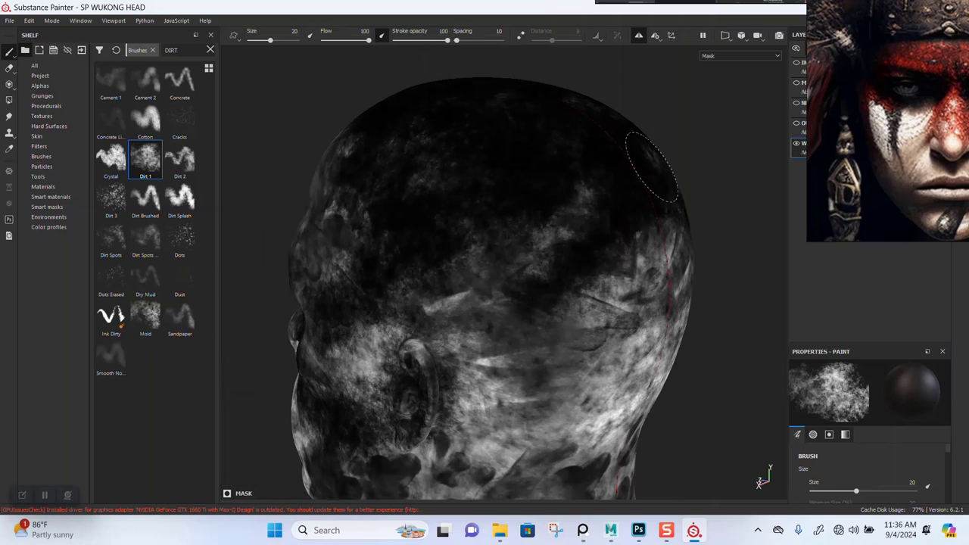
- Fade the mirrored stain mask over the back of the head, behind the ears and down the side of the neck
{"action": "mouse_move", "coordinate": [473, 339]}
{"action": "left_mouse_down"}
{"action": "mouse_move", "coordinate": [470, 284]}
{"action": "mouse_move", "coordinate": [555, 327]}
{"action": "mouse_move", "coordinate": [639, 304]}
{"action": "mouse_move", "coordinate": [675, 376]}
{"action": "mouse_move", "coordinate": [499, 432]}
{"action": "mouse_move", "coordinate": [454, 397]}
{"action": "left_mouse_up"}
{"action": "mouse_move", "coordinate": [454, 398]}
{"action": "left_mouse_down", "text": "alt"}
{"action": "mouse_move", "coordinate": [549, 173]}
{"action": "mouse_move", "coordinate": [487, 303]}
{"action": "left_mouse_up", "text": "alt"}
{"action": "mouse_move", "coordinate": [592, 287]}
{"action": "left_mouse_down"}
{"action": "mouse_move", "coordinate": [636, 219]}
{"action": "mouse_move", "coordinate": [476, 249]}
{"action": "mouse_move", "coordinate": [541, 346]}
{"action": "mouse_move", "coordinate": [518, 427]}
{"action": "mouse_move", "coordinate": [487, 416]}
{"action": "mouse_move", "coordinate": [612, 447]}
{"action": "mouse_move", "coordinate": [530, 468]}
{"action": "left_mouse_up"}
{"action": "left_click_drag", "start_coordinate": [533, 376], "coordinate": [636, 367], "text": "alt"}
{"action": "left_click_drag", "start_coordinate": [455, 364], "coordinate": [558, 282], "text": "alt"}
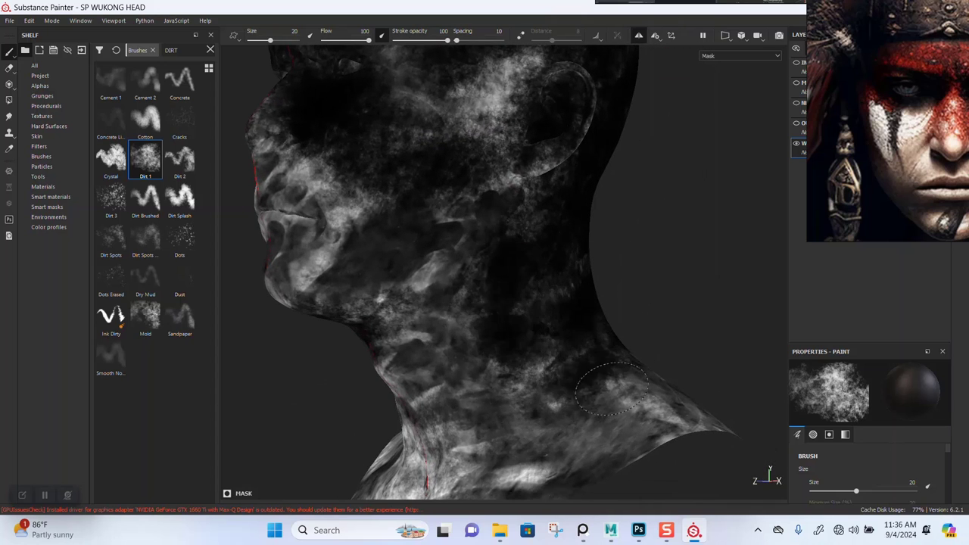
- Paint out most of the stain mask on the shoulders, upper chest and base of the neck, both front and back
{"action": "mouse_move", "coordinate": [612, 389]}
{"action": "left_mouse_down", "text": "alt"}
{"action": "mouse_move", "coordinate": [659, 364]}
{"action": "mouse_move", "coordinate": [589, 369]}
{"action": "left_mouse_up", "text": "alt"}
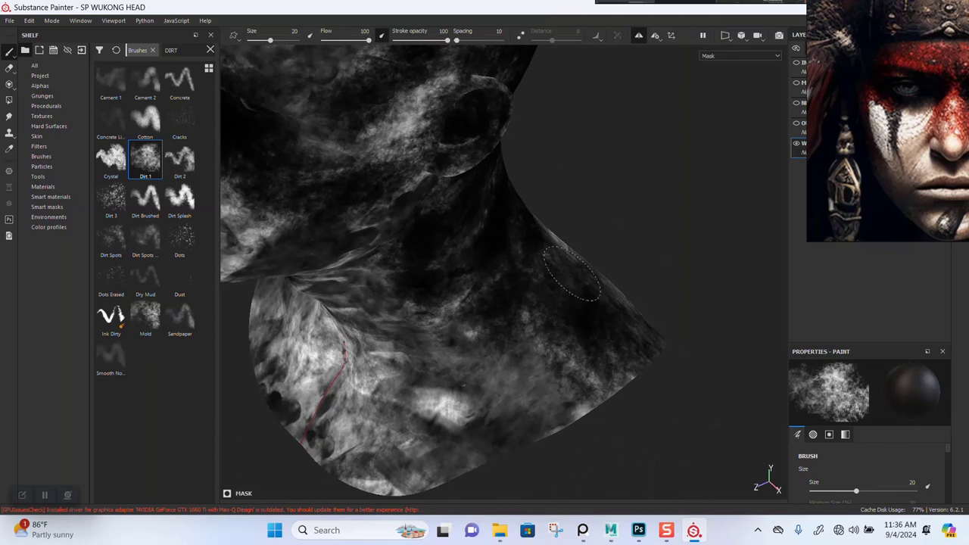
{"action": "left_click_drag", "start_coordinate": [572, 274], "coordinate": [561, 261], "text": "alt"}
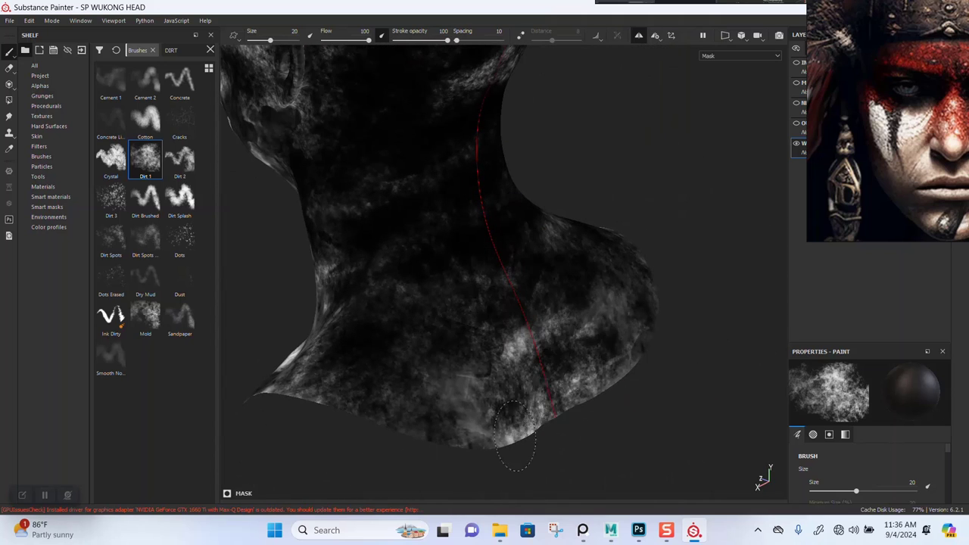
{"action": "mouse_move", "coordinate": [512, 349]}
{"action": "left_mouse_down", "text": "alt"}
{"action": "mouse_move", "coordinate": [497, 399]}
{"action": "mouse_move", "coordinate": [616, 296]}
{"action": "mouse_move", "coordinate": [576, 330]}
{"action": "mouse_move", "coordinate": [394, 379]}
{"action": "mouse_move", "coordinate": [348, 364]}
{"action": "mouse_move", "coordinate": [341, 296]}
{"action": "mouse_move", "coordinate": [297, 325]}
{"action": "mouse_move", "coordinate": [682, 334]}
{"action": "mouse_move", "coordinate": [704, 303]}
{"action": "mouse_move", "coordinate": [576, 432]}
{"action": "mouse_move", "coordinate": [644, 417]}
{"action": "left_mouse_up", "text": "alt"}
{"action": "mouse_move", "coordinate": [462, 349]}
{"action": "left_mouse_down", "text": "alt"}
{"action": "mouse_move", "coordinate": [563, 378]}
{"action": "mouse_move", "coordinate": [545, 373]}
{"action": "left_mouse_up", "text": "alt"}
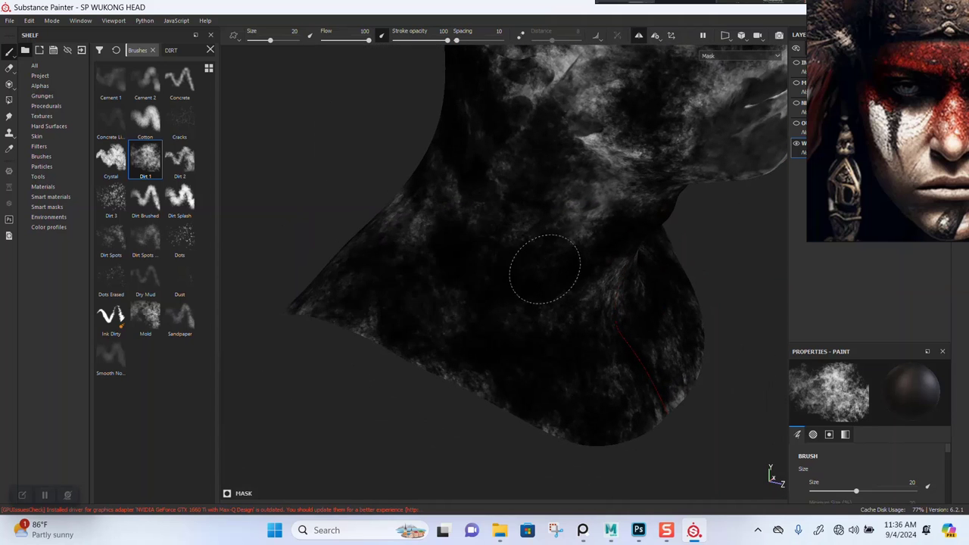
{"action": "mouse_move", "coordinate": [545, 269]}
{"action": "left_mouse_down", "text": "alt"}
{"action": "mouse_move", "coordinate": [537, 350]}
{"action": "mouse_move", "coordinate": [489, 371]}
{"action": "mouse_move", "coordinate": [467, 287]}
{"action": "mouse_move", "coordinate": [644, 368]}
{"action": "mouse_move", "coordinate": [613, 396]}
{"action": "mouse_move", "coordinate": [585, 362]}
{"action": "mouse_move", "coordinate": [576, 326]}
{"action": "left_mouse_up", "text": "alt"}
{"action": "mouse_move", "coordinate": [478, 319]}
{"action": "left_mouse_down", "text": "alt"}
{"action": "mouse_move", "coordinate": [582, 335]}
{"action": "mouse_move", "coordinate": [461, 418]}
{"action": "left_mouse_up", "text": "alt"}
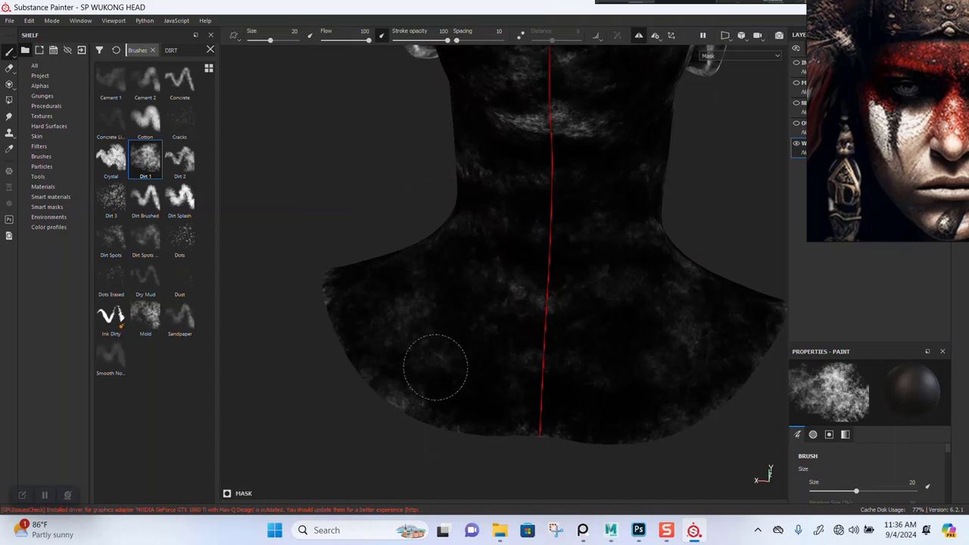
{"action": "mouse_move", "coordinate": [436, 368]}
{"action": "left_mouse_down", "text": "alt"}
{"action": "mouse_move", "coordinate": [602, 303]}
{"action": "mouse_move", "coordinate": [530, 413]}
{"action": "left_mouse_up", "text": "alt"}
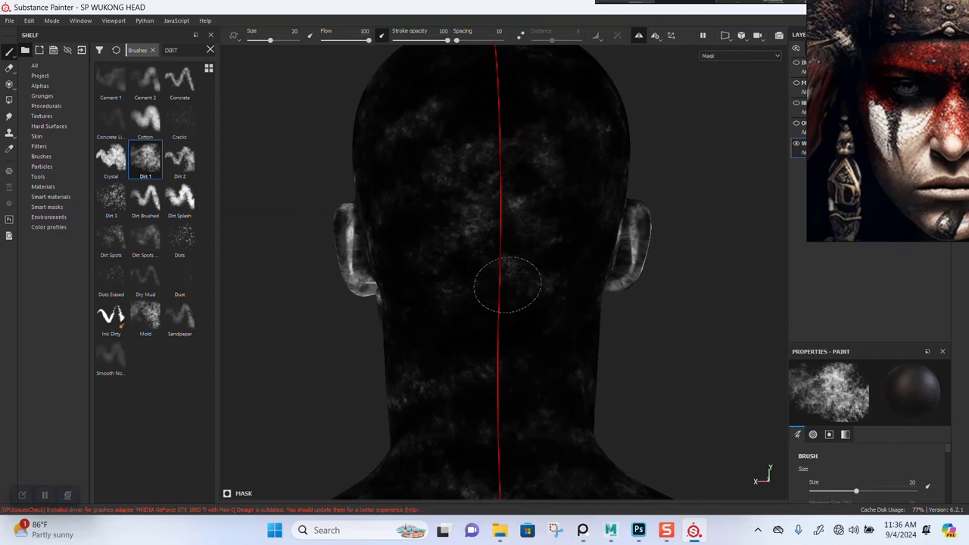
- Reduce the remaining stain on the ears and the sides of the head with mirrored dirt strokes
{"action": "mouse_move", "coordinate": [482, 356]}
{"action": "left_mouse_down", "text": "alt"}
{"action": "mouse_move", "coordinate": [496, 368]}
{"action": "mouse_move", "coordinate": [445, 230]}
{"action": "left_mouse_up", "text": "alt"}
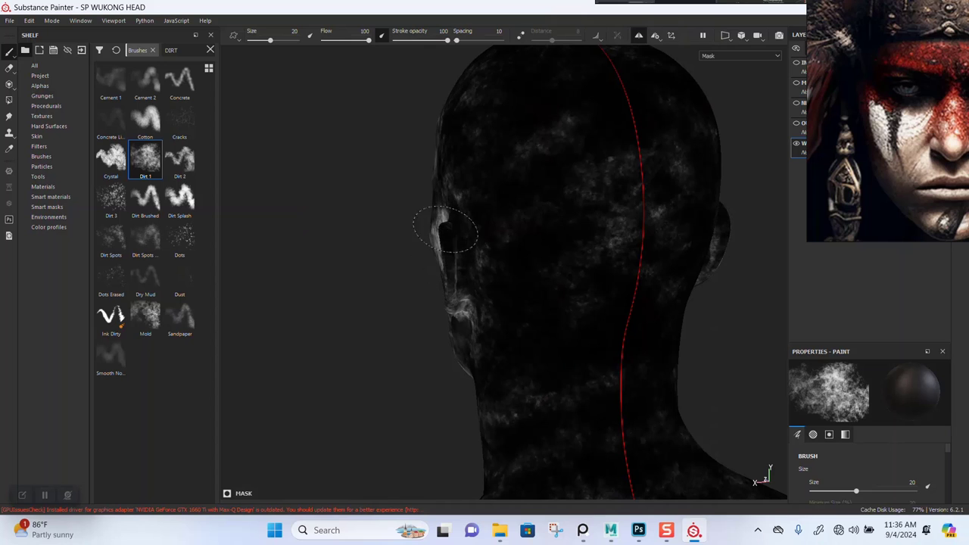
{"action": "mouse_move", "coordinate": [468, 314]}
{"action": "left_mouse_down", "text": "alt"}
{"action": "mouse_move", "coordinate": [625, 320]}
{"action": "mouse_move", "coordinate": [567, 338]}
{"action": "mouse_move", "coordinate": [564, 273]}
{"action": "left_mouse_up", "text": "alt"}
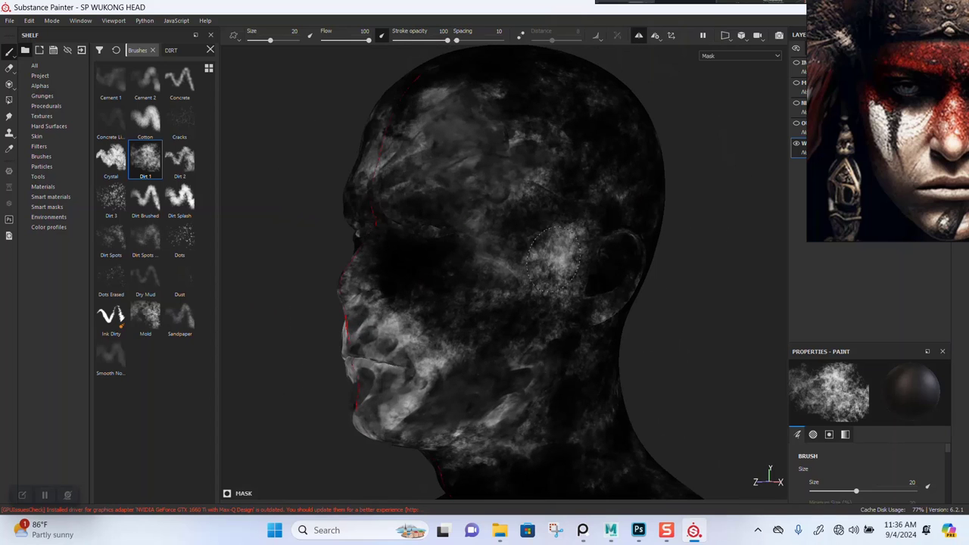
{"action": "left_click_drag", "start_coordinate": [538, 307], "coordinate": [567, 325], "text": "alt"}
- Return the viewport to the material display, bring back the layer stack and make STAIN copy 2 visible
{"action": "key", "text": "m"}
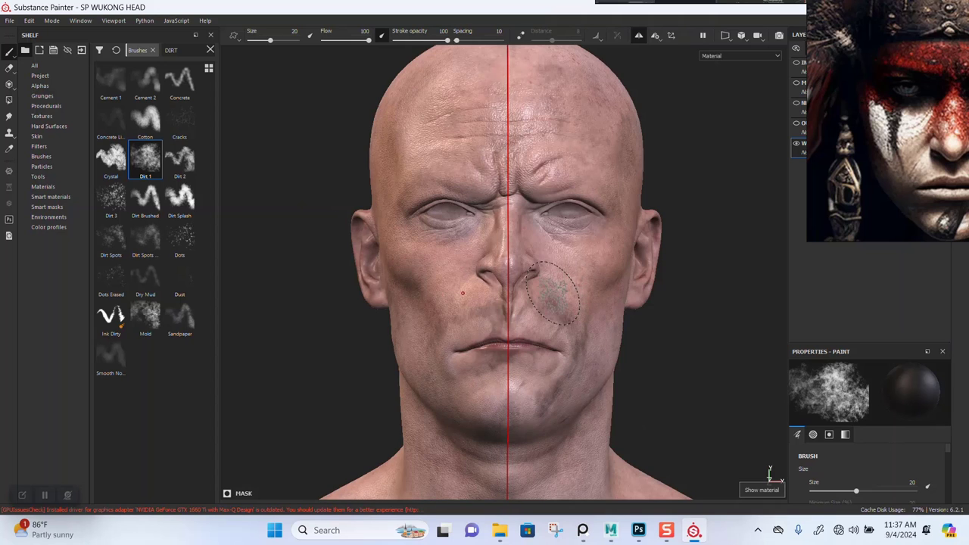
{"action": "right_click_drag", "start_coordinate": [604, 248], "coordinate": [591, 369], "text": "alt"}
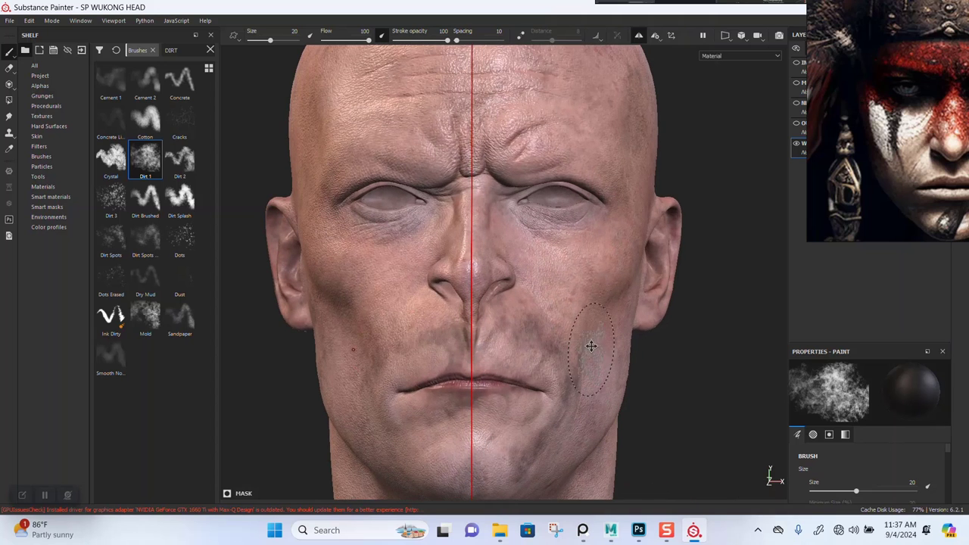
{"action": "middle_click_drag", "start_coordinate": [592, 346], "coordinate": [593, 317], "text": "alt"}
{"action": "right_click_drag", "start_coordinate": [593, 316], "coordinate": [595, 266], "text": "alt"}
{"action": "right_click_drag", "start_coordinate": [859, 156], "coordinate": [78, 94]}
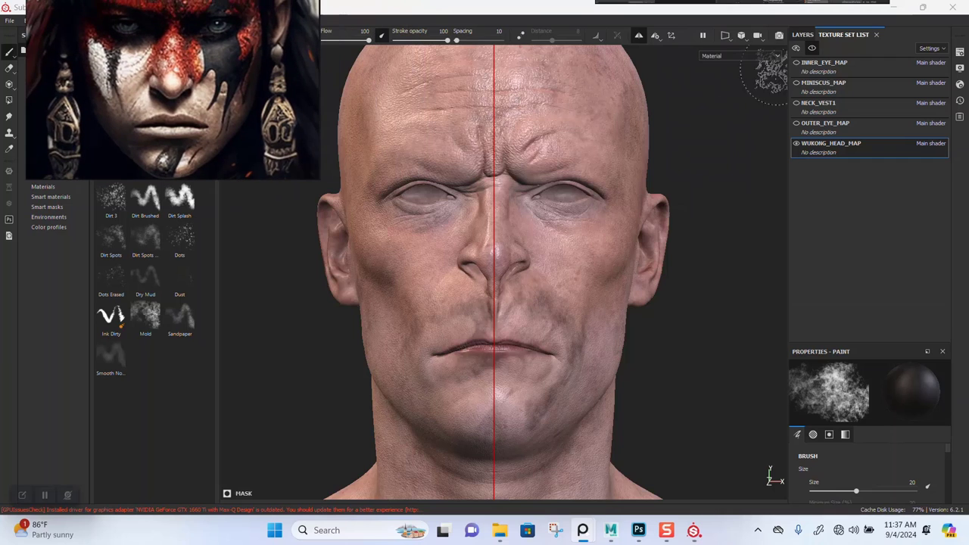
{"action": "left_click", "coordinate": [803, 34]}
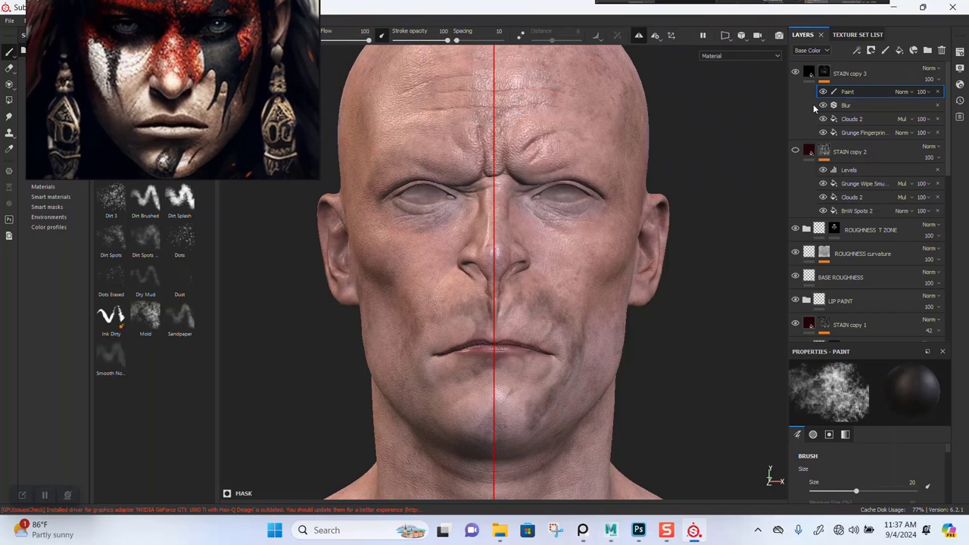
{"action": "left_click", "coordinate": [792, 151]}
{"action": "left_click", "coordinate": [843, 153]}
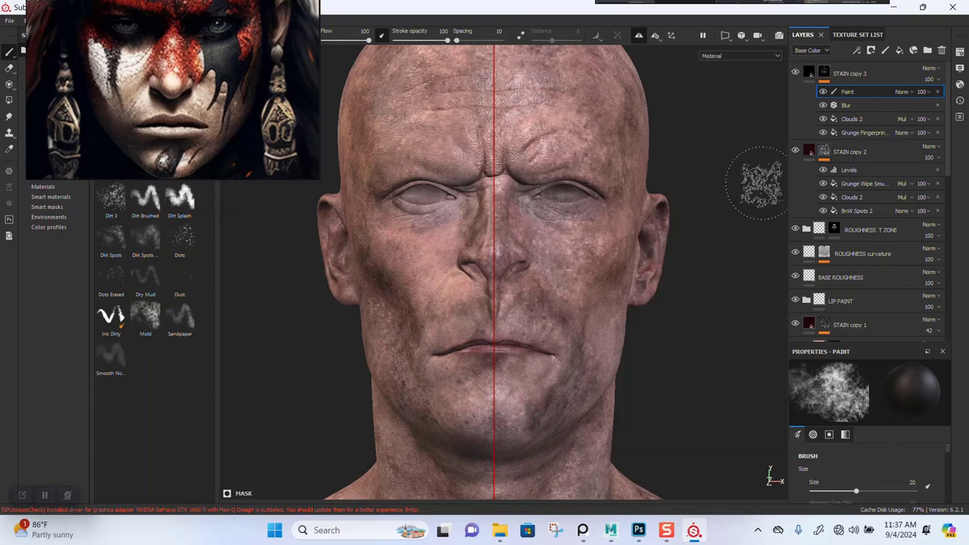
- Add a paint effect to the mask of STAIN copy 2
{"action": "left_click", "coordinate": [827, 74]}
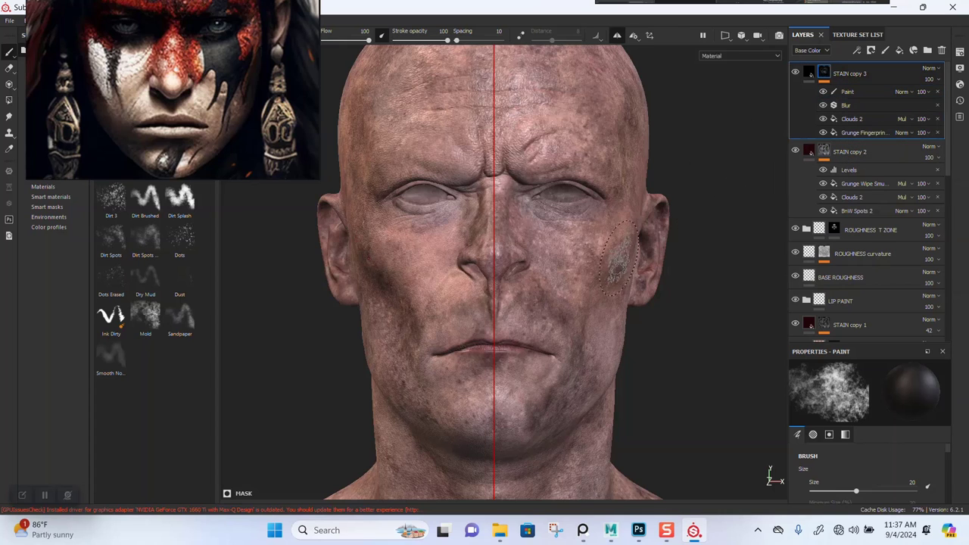
{"action": "mouse_move", "coordinate": [619, 261]}
{"action": "left_mouse_down", "text": "alt"}
{"action": "mouse_move", "coordinate": [689, 259]}
{"action": "mouse_move", "coordinate": [685, 245]}
{"action": "mouse_move", "coordinate": [615, 246]}
{"action": "left_mouse_up", "text": "alt"}
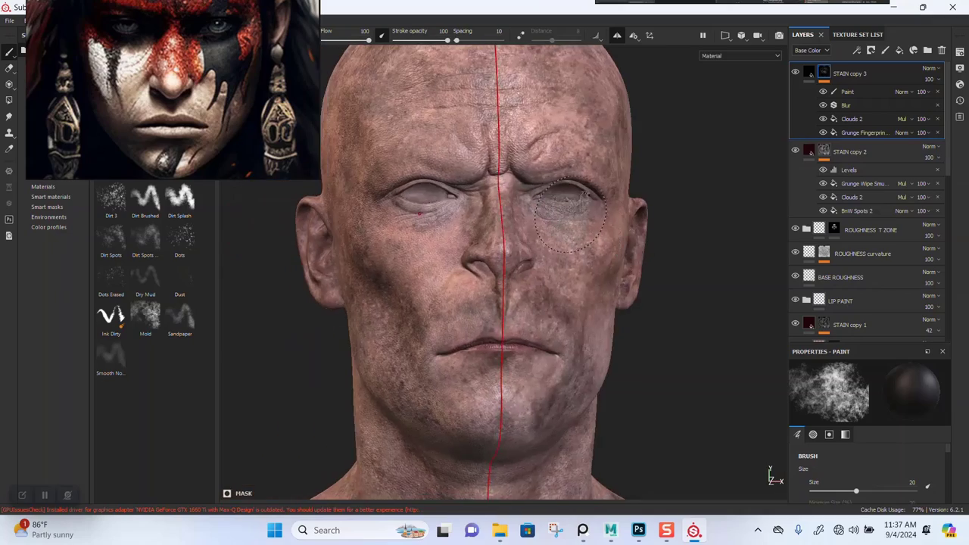
{"action": "scroll", "coordinate": [598, 227], "scroll_direction": "up", "scroll_amount": 4}
{"action": "scroll", "coordinate": [580, 229], "scroll_direction": "down", "scroll_amount": 3}
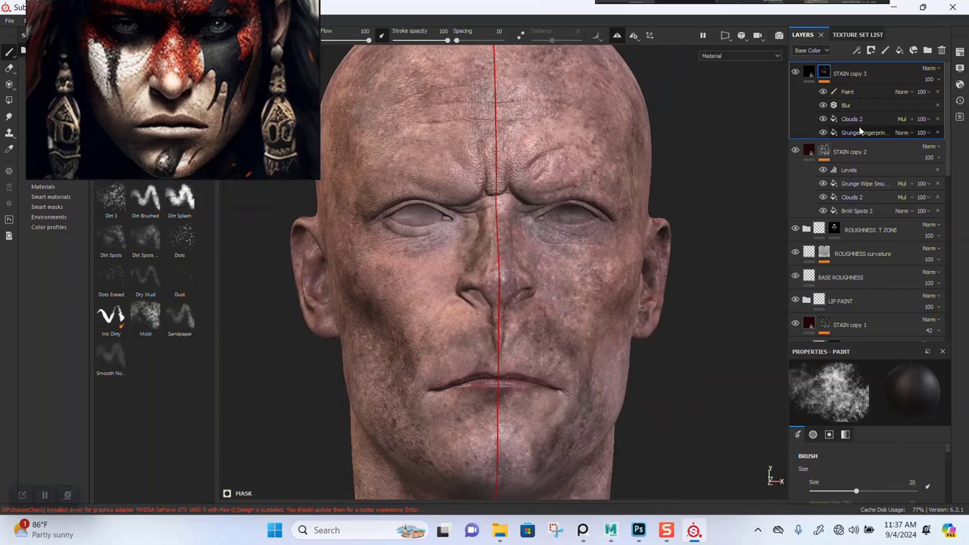
{"action": "left_click", "coordinate": [824, 153]}
{"action": "left_click_drag", "start_coordinate": [604, 187], "coordinate": [553, 229], "text": "alt"}
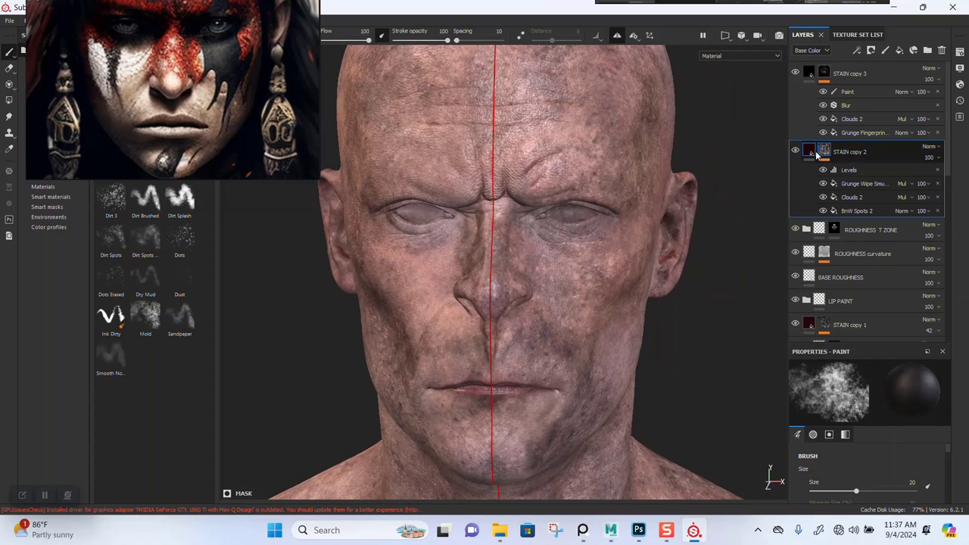
{"action": "right_click", "coordinate": [817, 152]}
{"action": "left_click", "coordinate": [826, 148]}
{"action": "right_click", "coordinate": [827, 148]}
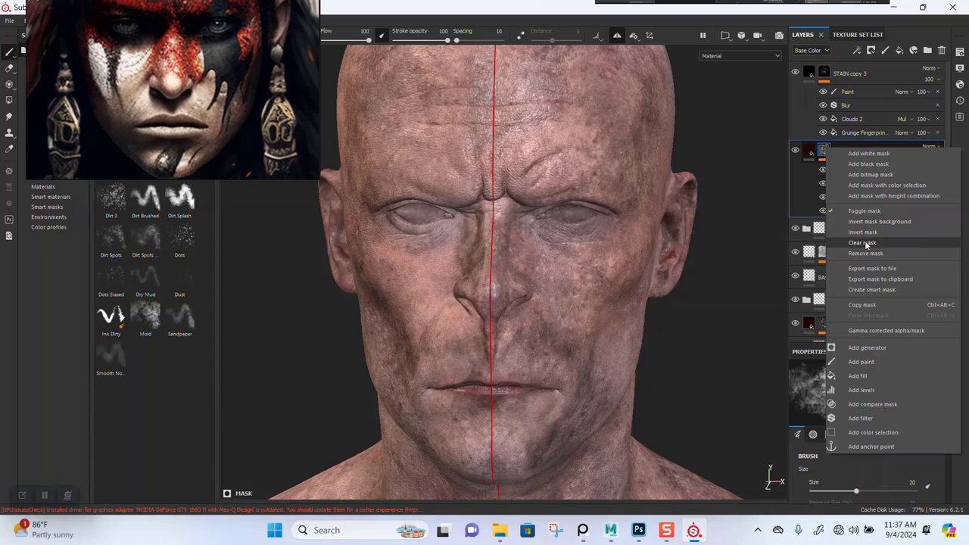
{"action": "left_click", "coordinate": [867, 362]}
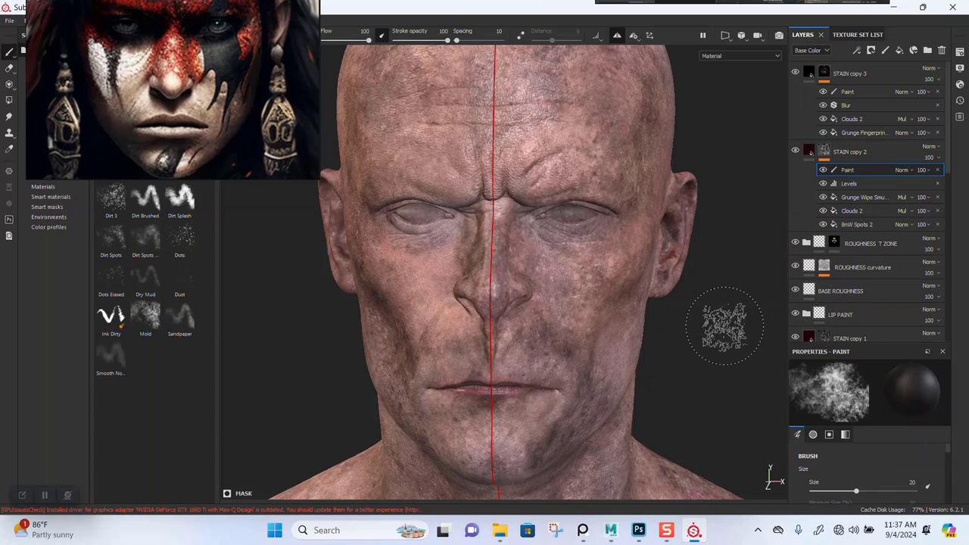
- Lower the opacity of the STAIN copy 2 layer to 70
{"action": "middle_click_drag", "start_coordinate": [480, 155], "coordinate": [502, 218], "text": "alt"}
{"action": "mouse_move", "coordinate": [503, 218]}
{"action": "left_mouse_down", "text": "alt"}
{"action": "mouse_move", "coordinate": [547, 240]}
{"action": "mouse_move", "coordinate": [606, 220]}
{"action": "left_mouse_up", "text": "alt"}
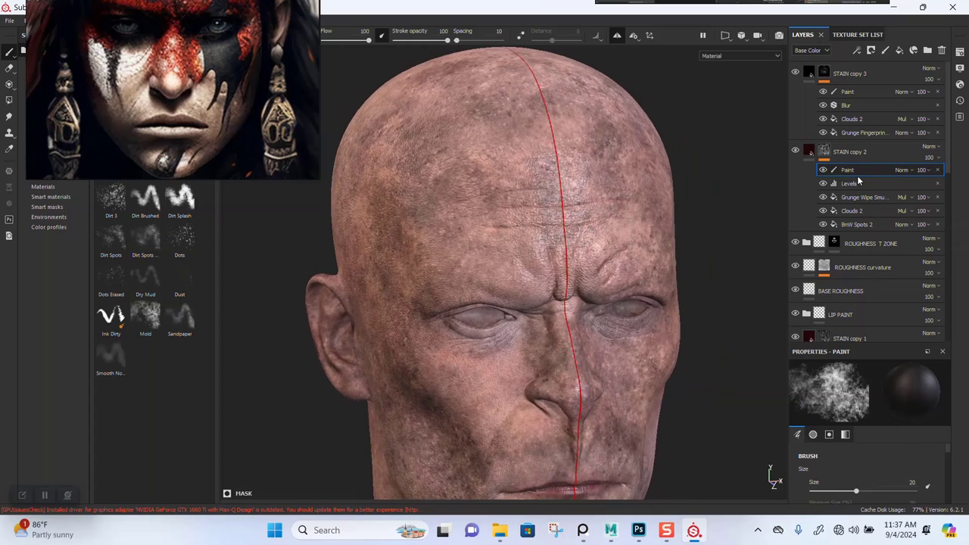
{"action": "left_click", "coordinate": [936, 177]}
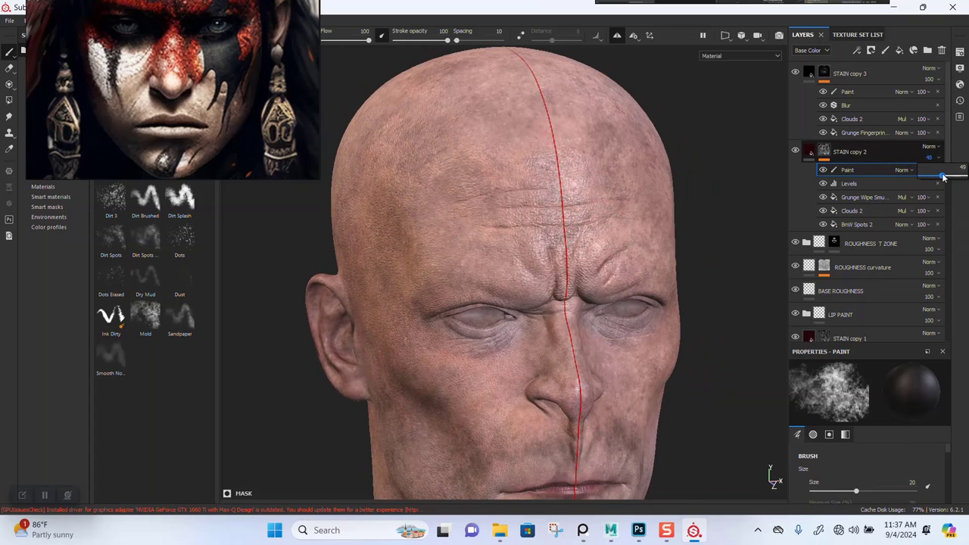
{"action": "left_click_drag", "start_coordinate": [955, 177], "coordinate": [961, 177]}
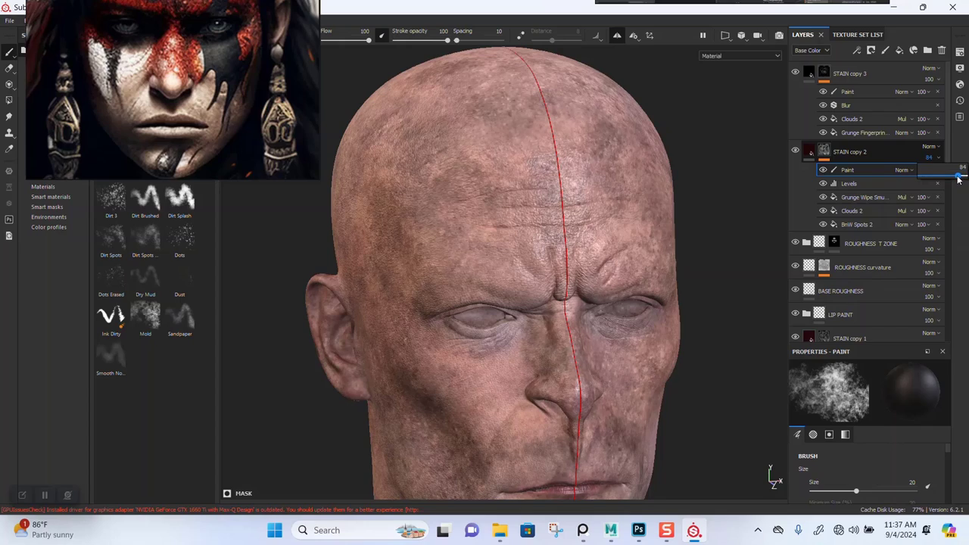
- With symmetry off and the brush enlarged to about 34.5, paint out the STAIN copy 2 mask across the temple toward the forehead
{"action": "mouse_move", "coordinate": [446, 226]}
{"action": "left_mouse_down", "text": "alt"}
{"action": "mouse_move", "coordinate": [529, 297]}
{"action": "mouse_move", "coordinate": [551, 293]}
{"action": "left_mouse_up", "text": "alt"}
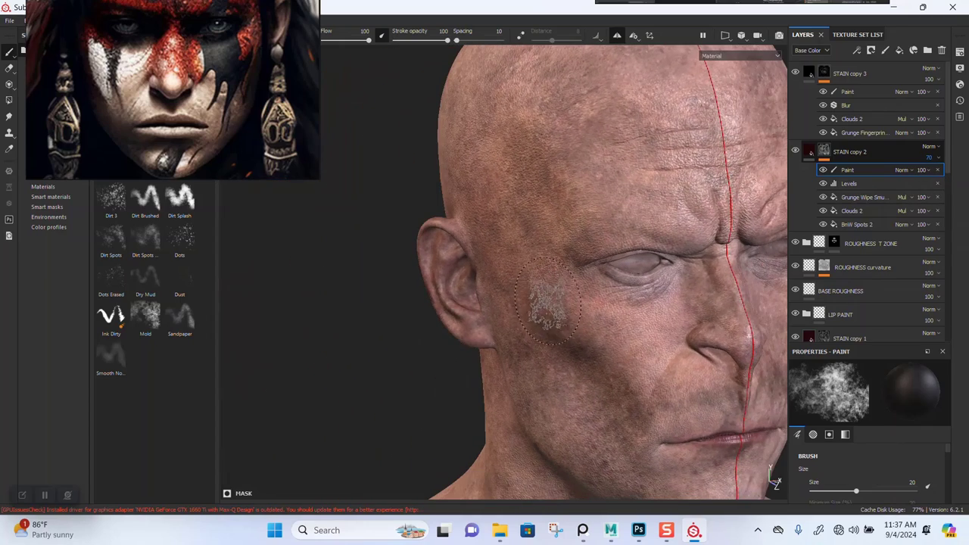
{"action": "left_click_drag", "start_coordinate": [608, 174], "coordinate": [457, 286], "text": "alt"}
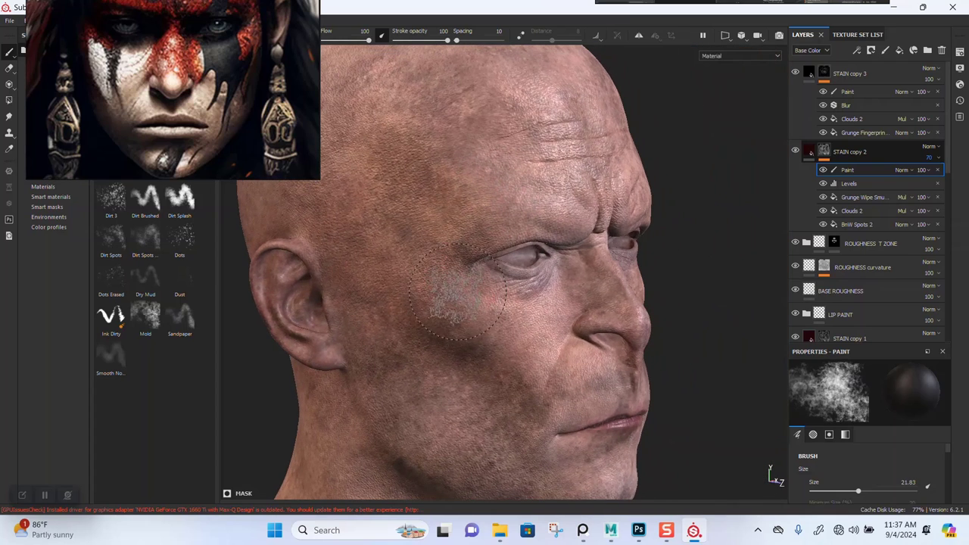
{"action": "right_click_drag", "start_coordinate": [453, 294], "coordinate": [453, 291], "text": "ctrl"}
{"action": "left_click_drag", "start_coordinate": [453, 292], "coordinate": [562, 265], "text": "alt"}
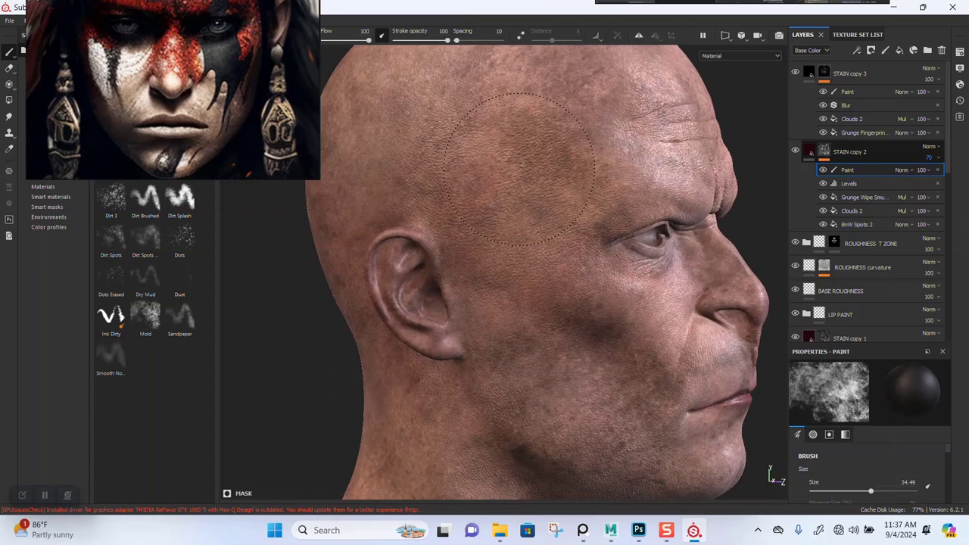
{"action": "left_click_drag", "start_coordinate": [519, 170], "coordinate": [642, 115]}
{"action": "middle_click_drag", "start_coordinate": [648, 292], "coordinate": [543, 301], "text": "alt"}
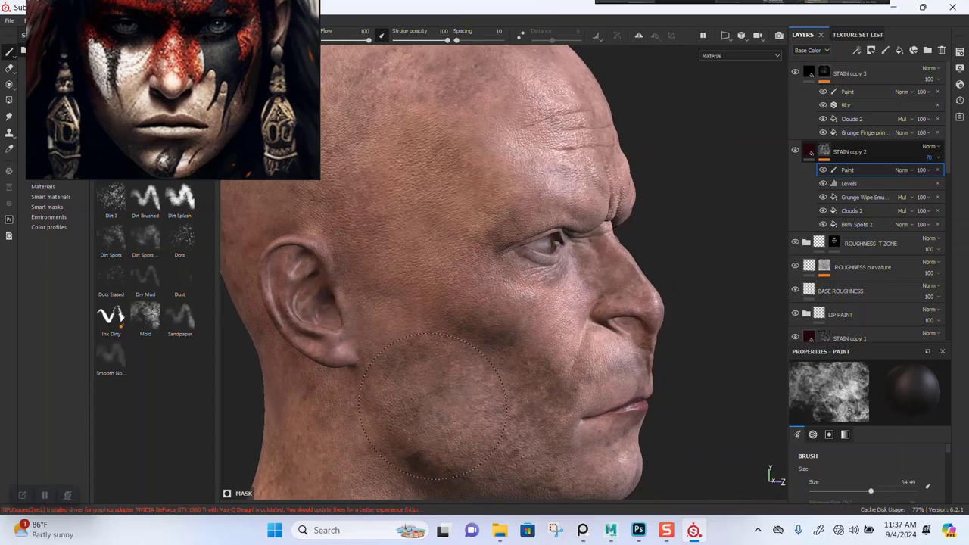
- Examine the skin stains on the head, face, neck and shoulders from several angles and under rotated environment lighting
{"action": "mouse_move", "coordinate": [547, 424]}
{"action": "left_mouse_down", "text": "alt"}
{"action": "mouse_move", "coordinate": [450, 394]}
{"action": "mouse_move", "coordinate": [449, 192]}
{"action": "left_mouse_up", "text": "alt"}
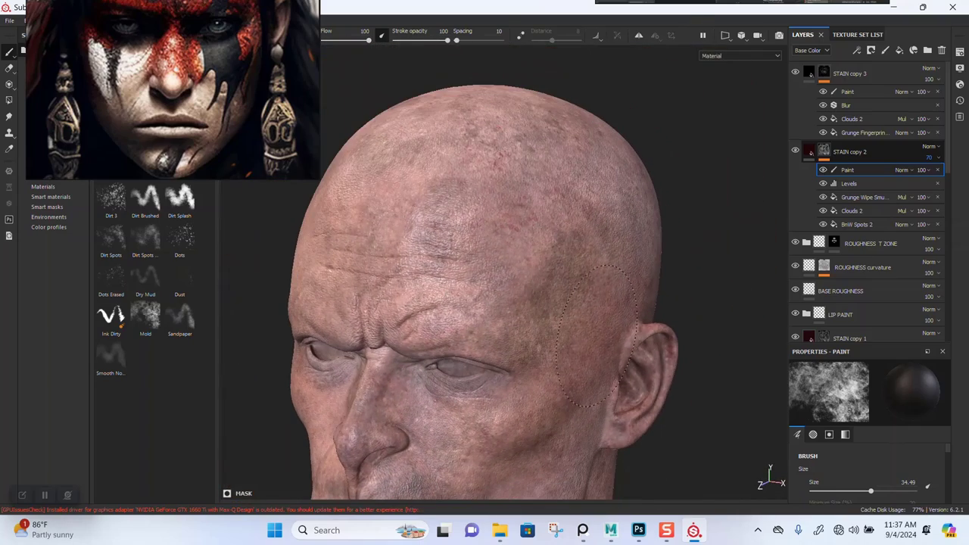
{"action": "mouse_move", "coordinate": [598, 337]}
{"action": "left_mouse_down", "text": "alt"}
{"action": "mouse_move", "coordinate": [509, 347]}
{"action": "mouse_move", "coordinate": [499, 339]}
{"action": "left_mouse_up", "text": "alt"}
{"action": "mouse_move", "coordinate": [572, 393]}
{"action": "left_mouse_down", "text": "alt"}
{"action": "mouse_move", "coordinate": [628, 356]}
{"action": "mouse_move", "coordinate": [565, 420]}
{"action": "left_mouse_up", "text": "alt"}
{"action": "right_click_drag", "start_coordinate": [564, 420], "coordinate": [519, 409], "text": "alt"}
{"action": "middle_click_drag", "start_coordinate": [519, 409], "coordinate": [576, 368], "text": "alt"}
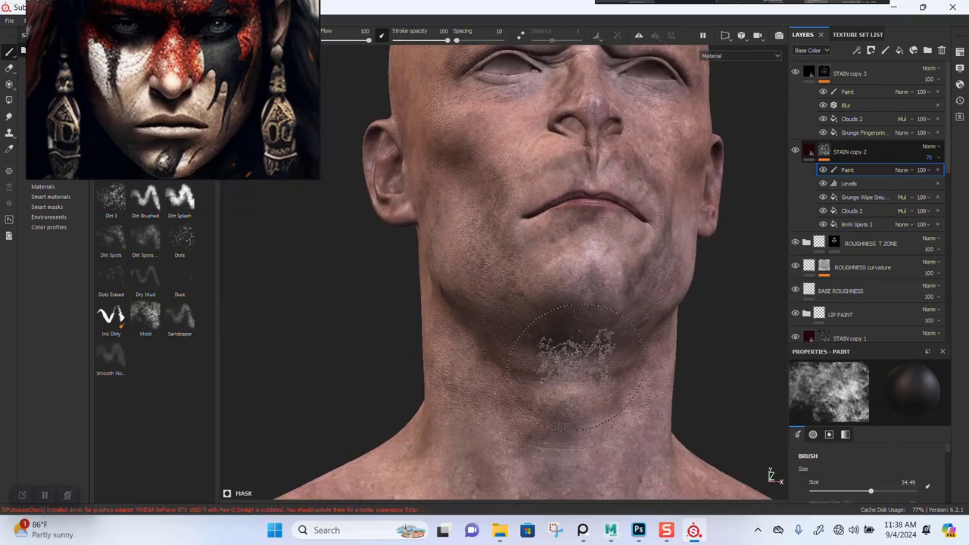
{"action": "left_click_drag", "start_coordinate": [581, 439], "coordinate": [477, 397], "text": "alt"}
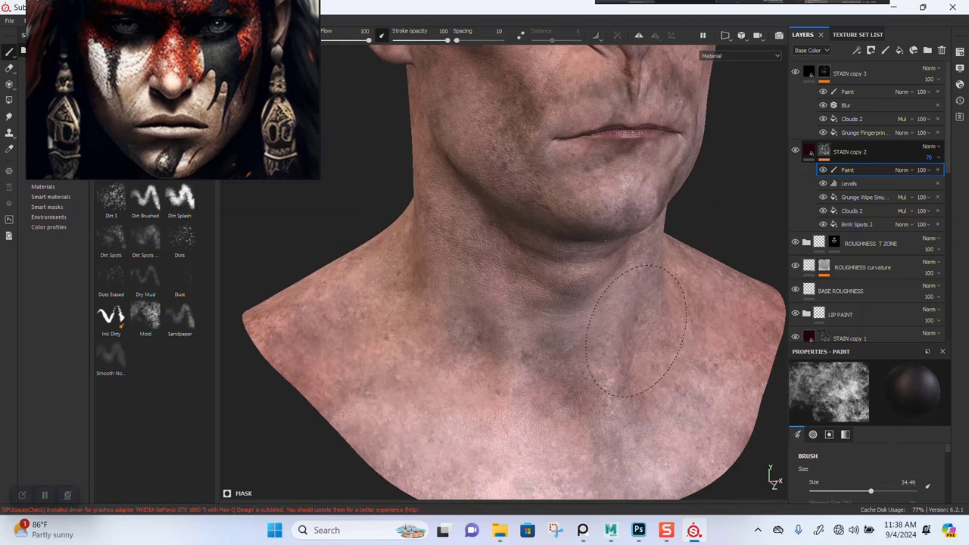
{"action": "mouse_move", "coordinate": [506, 384]}
{"action": "left_mouse_down", "text": "alt"}
{"action": "mouse_move", "coordinate": [699, 368]}
{"action": "mouse_move", "coordinate": [519, 401]}
{"action": "mouse_move", "coordinate": [608, 368]}
{"action": "mouse_move", "coordinate": [595, 377]}
{"action": "left_mouse_up", "text": "alt"}
{"action": "right_click_drag", "start_coordinate": [595, 376], "coordinate": [609, 407], "text": "shift"}
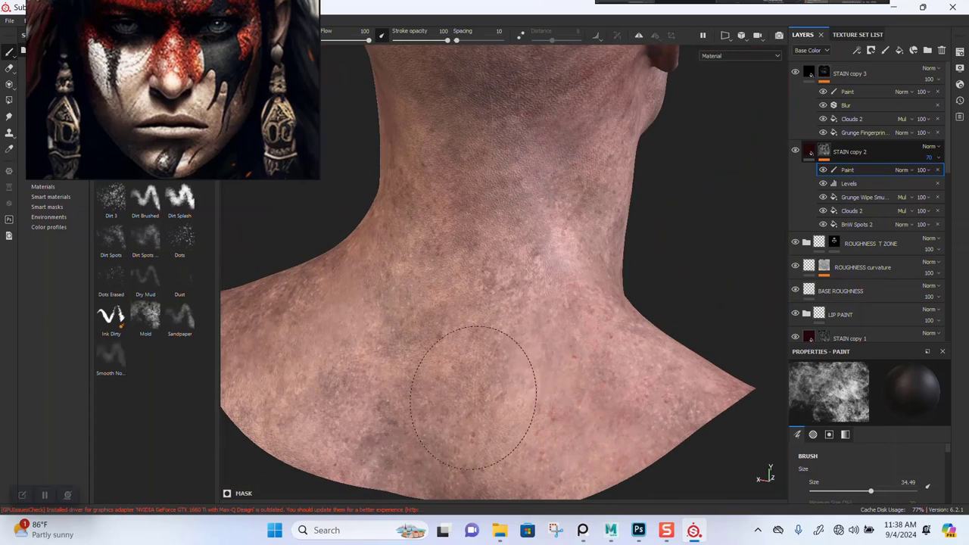
{"action": "mouse_move", "coordinate": [518, 443]}
{"action": "left_mouse_down", "text": "alt"}
{"action": "mouse_move", "coordinate": [630, 340]}
{"action": "mouse_move", "coordinate": [488, 399]}
{"action": "left_mouse_up", "text": "alt"}
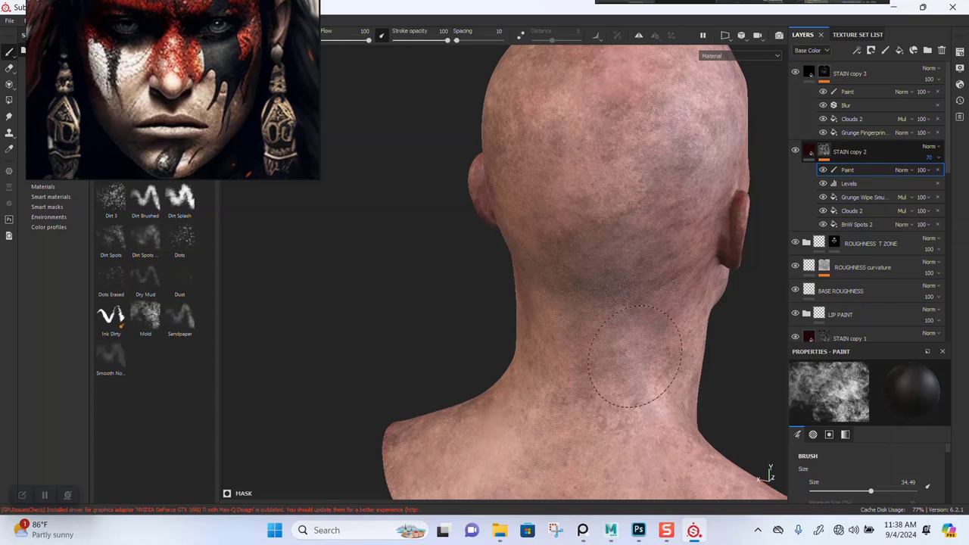
{"action": "left_click_drag", "start_coordinate": [671, 359], "coordinate": [631, 288], "text": "alt"}
{"action": "right_click_drag", "start_coordinate": [631, 288], "coordinate": [594, 352], "text": "shift"}
{"action": "scroll", "coordinate": [598, 359], "scroll_direction": "up", "scroll_amount": 2}
{"action": "left_click_drag", "start_coordinate": [598, 364], "coordinate": [621, 325], "text": "alt"}
{"action": "left_click", "coordinate": [610, 322]}
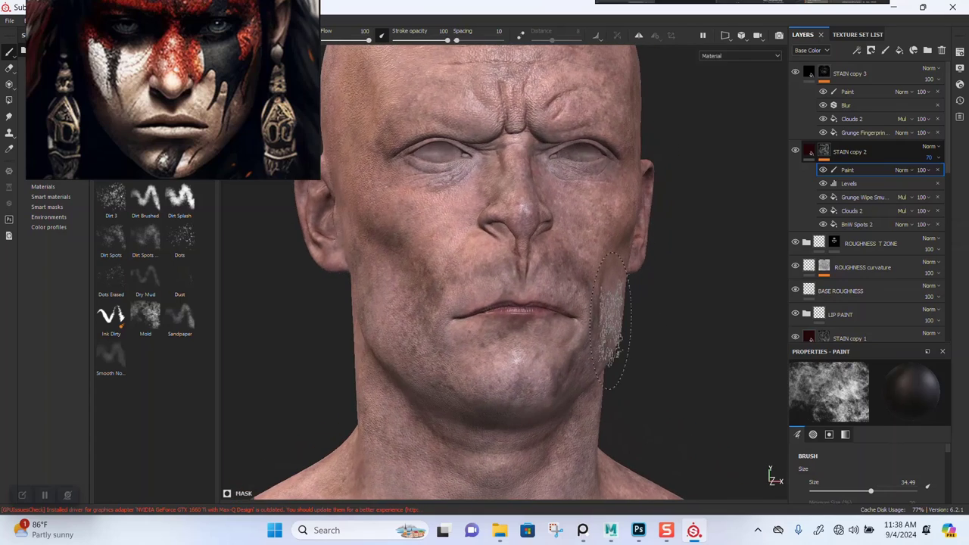
{"action": "mouse_move", "coordinate": [634, 327]}
{"action": "right_mouse_down", "text": "alt"}
{"action": "mouse_move", "coordinate": [651, 465]}
{"action": "mouse_move", "coordinate": [602, 303]}
{"action": "right_mouse_up", "text": "alt"}
{"action": "middle_click_drag", "start_coordinate": [598, 296], "coordinate": [640, 362], "text": "alt"}
{"action": "left_click_drag", "start_coordinate": [641, 362], "coordinate": [605, 253], "text": "alt"}
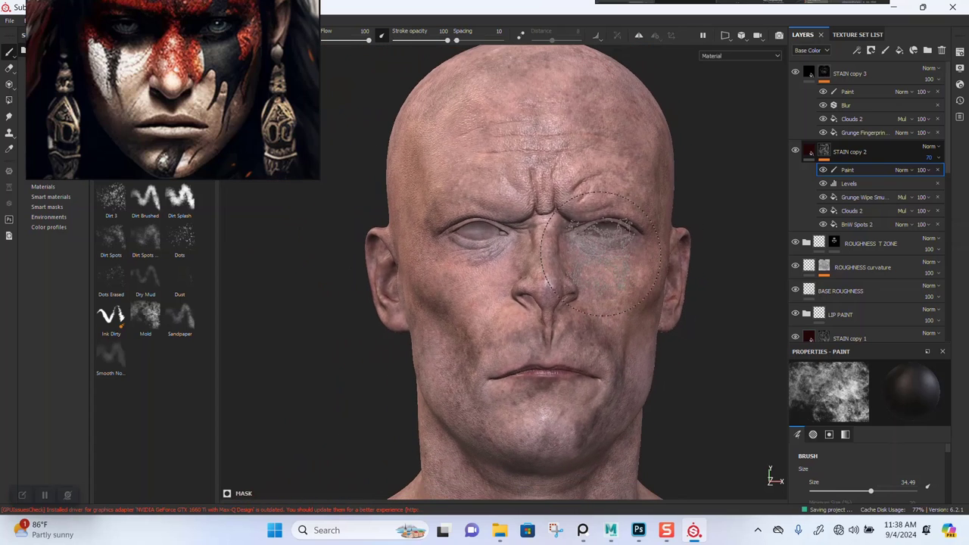
- Reposition the reference picture so the whole painted face and headband are visible
{"action": "key", "text": "t"}
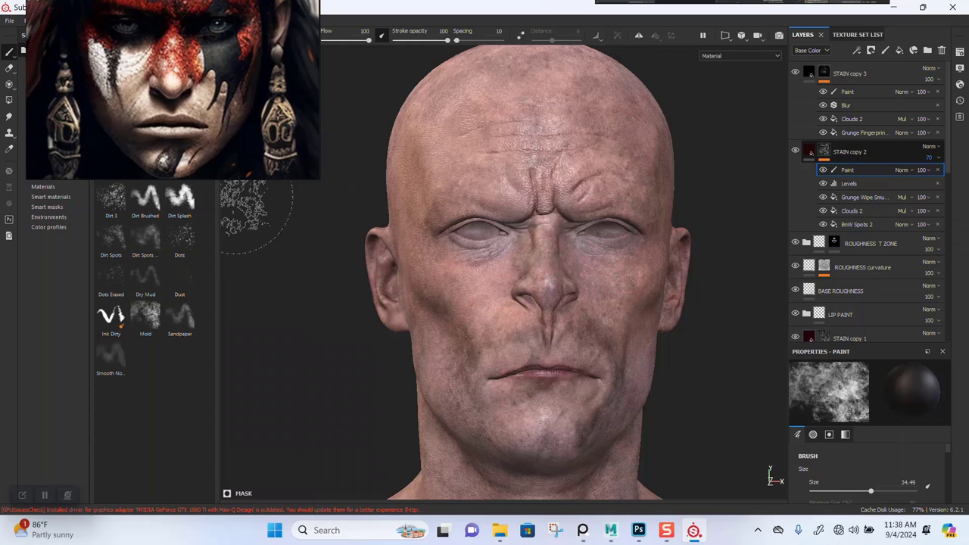
{"action": "right_click_drag", "start_coordinate": [208, 46], "coordinate": [286, 201]}
{"action": "mouse_move", "coordinate": [286, 202]}
{"action": "left_mouse_down"}
{"action": "mouse_move", "coordinate": [285, 167]}
{"action": "mouse_move", "coordinate": [271, 157]}
{"action": "left_mouse_up"}
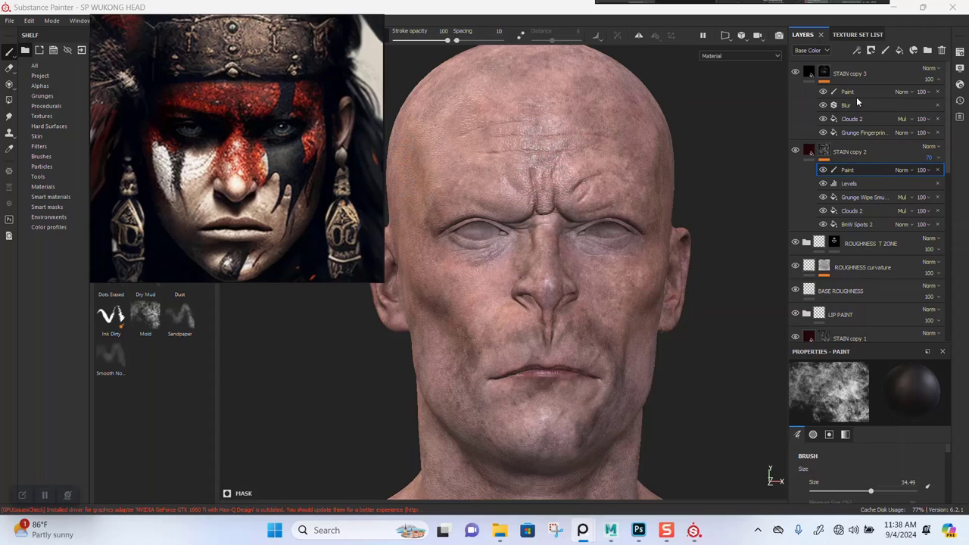
- Duplicate the STAIN copy 3 layer and replace the duplicate's mask with a black mask
{"action": "left_click", "coordinate": [937, 81]}
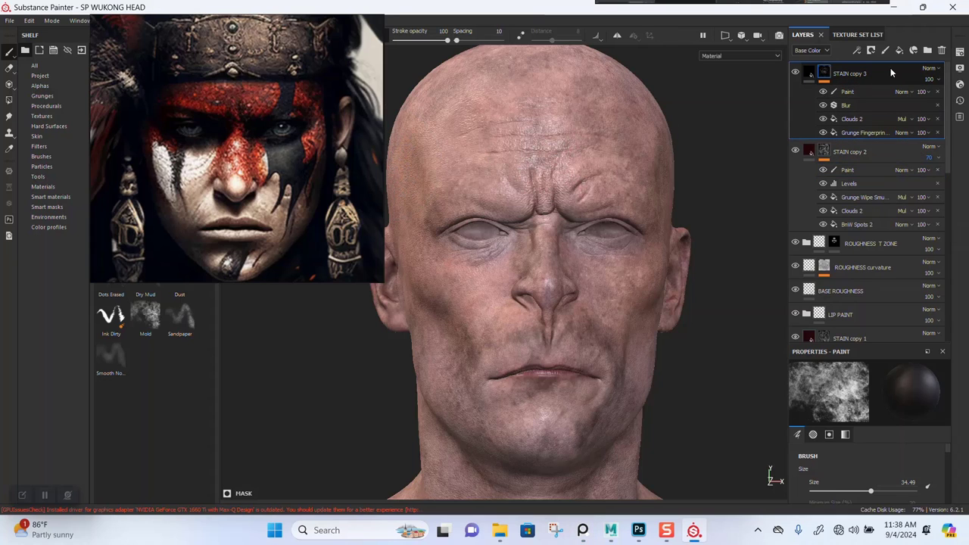
{"action": "key", "text": "ctrl+d"}
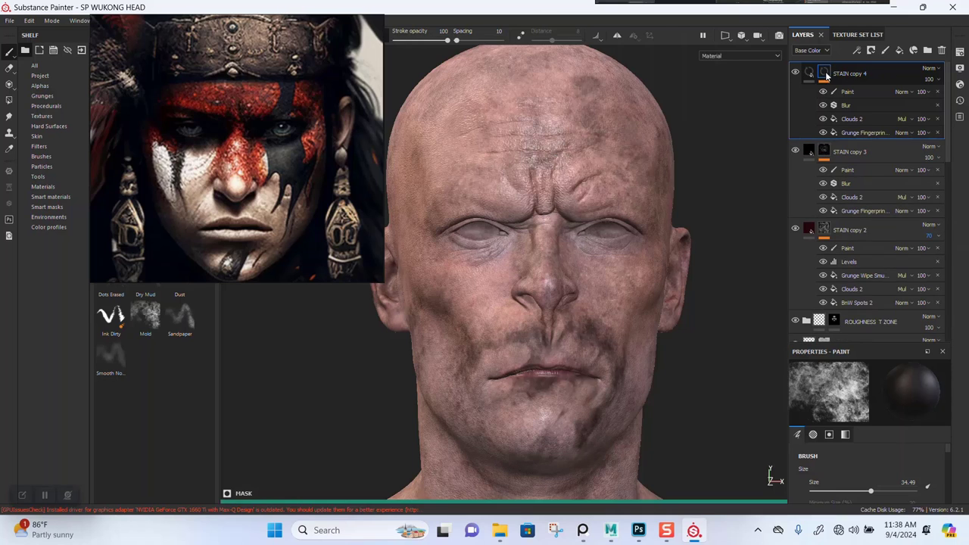
{"action": "right_click", "coordinate": [827, 74]}
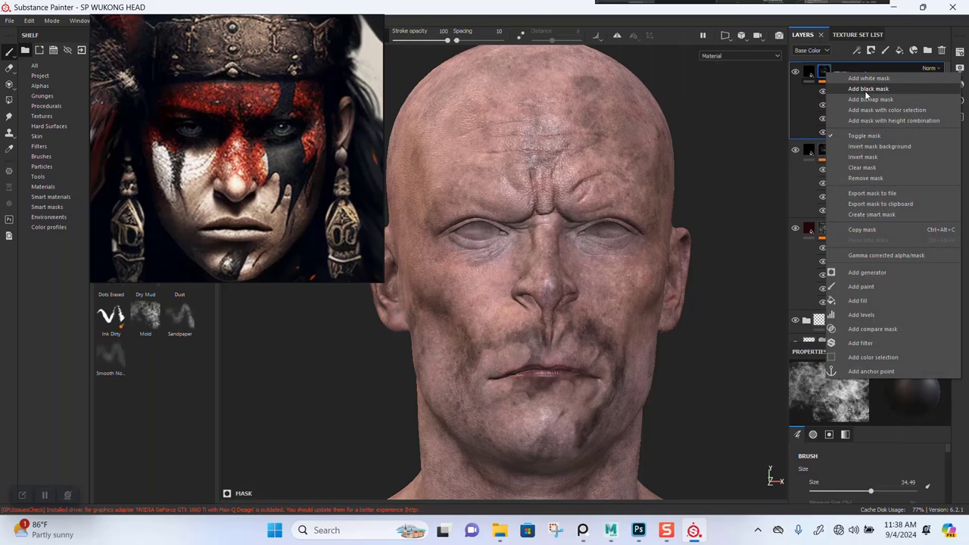
{"action": "left_click", "coordinate": [868, 90]}
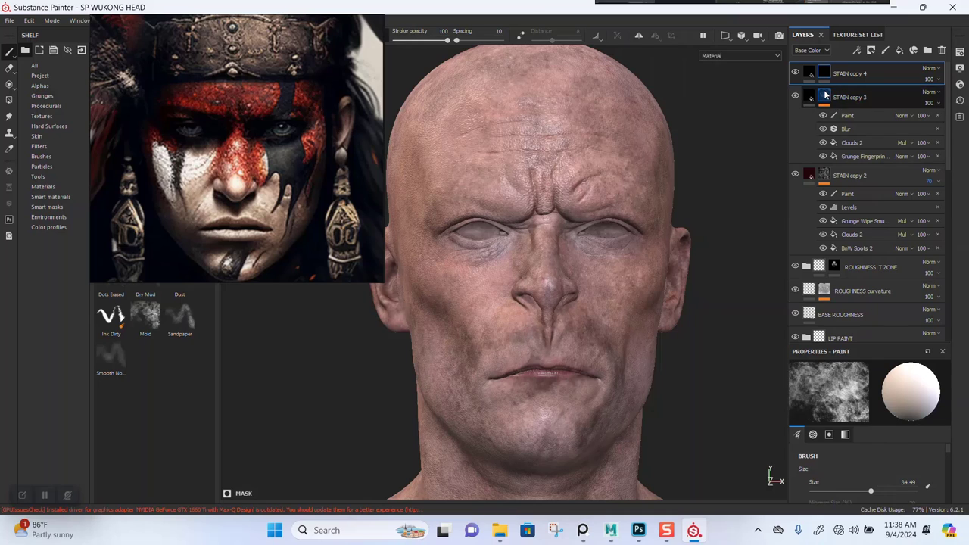
- Paint out the stain over the lips in the STAIN copy 3 mask's Paint effect, using black at brush size 9.43
{"action": "mouse_move", "coordinate": [825, 93]}
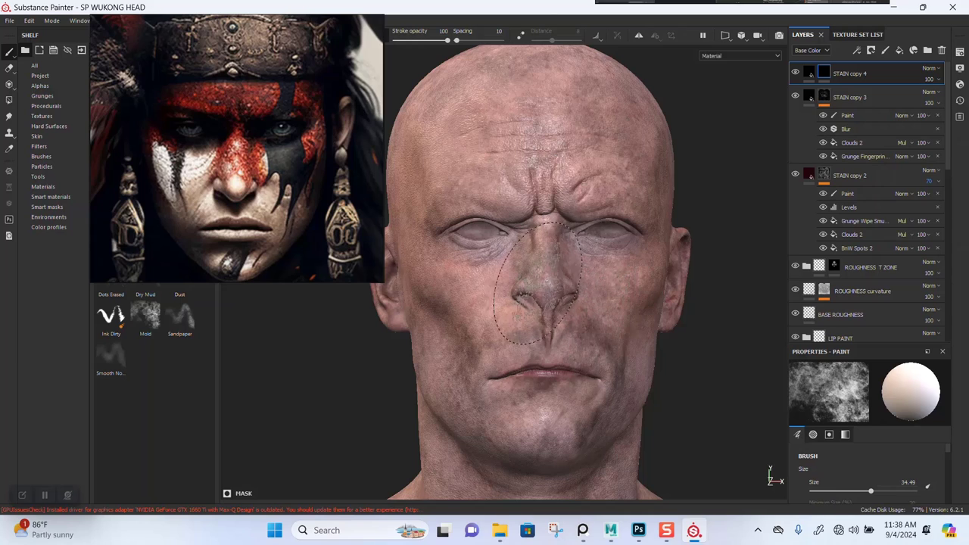
{"action": "right_click_drag", "start_coordinate": [531, 274], "coordinate": [535, 348], "text": "alt"}
{"action": "middle_click_drag", "start_coordinate": [548, 352], "coordinate": [533, 242], "text": "alt"}
{"action": "mouse_move", "coordinate": [533, 243]}
{"action": "right_mouse_down", "text": "alt"}
{"action": "mouse_move", "coordinate": [536, 293]}
{"action": "mouse_move", "coordinate": [563, 276]}
{"action": "mouse_move", "coordinate": [529, 276]}
{"action": "right_mouse_up", "text": "alt"}
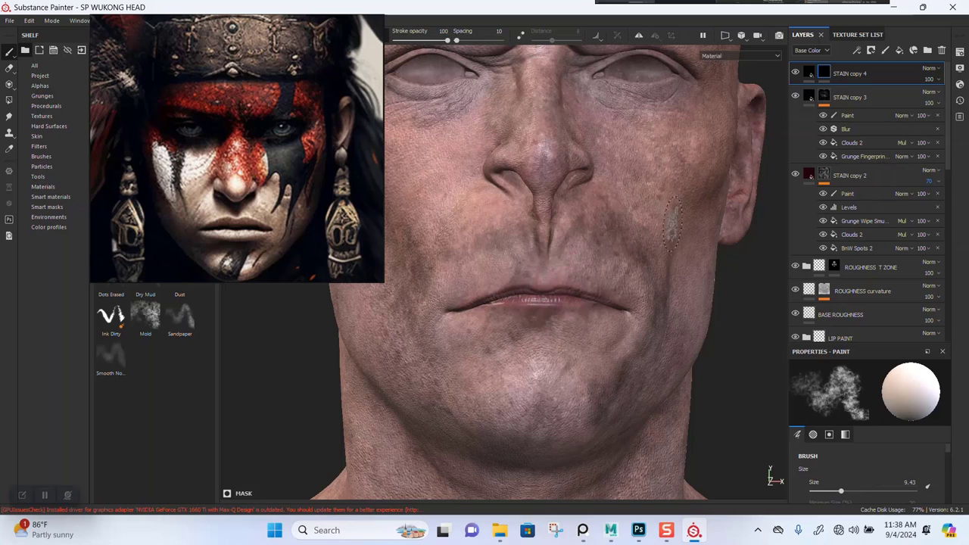
{"action": "left_click", "coordinate": [838, 115]}
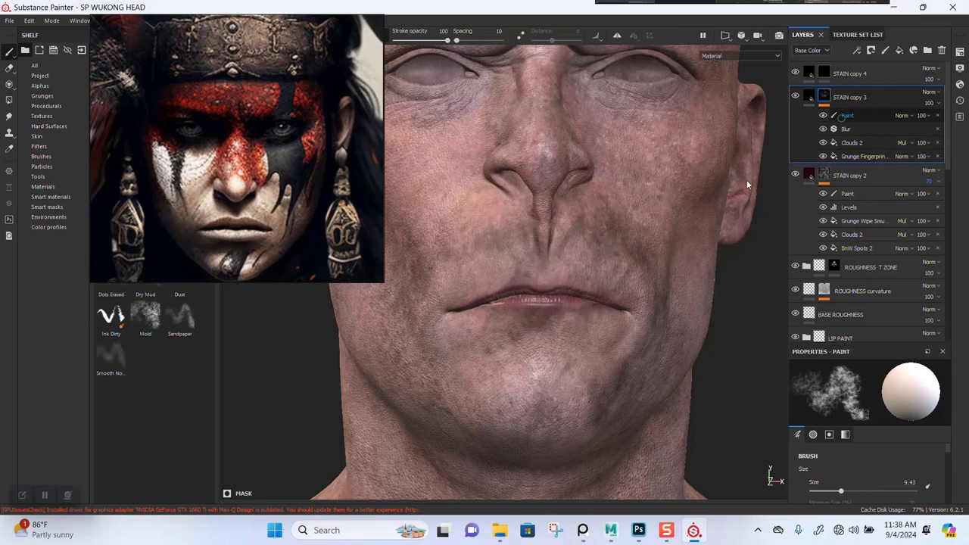
{"action": "scroll", "coordinate": [576, 296], "scroll_direction": "up", "scroll_amount": 3}
{"action": "left_click_drag", "start_coordinate": [575, 298], "coordinate": [586, 323], "text": "alt"}
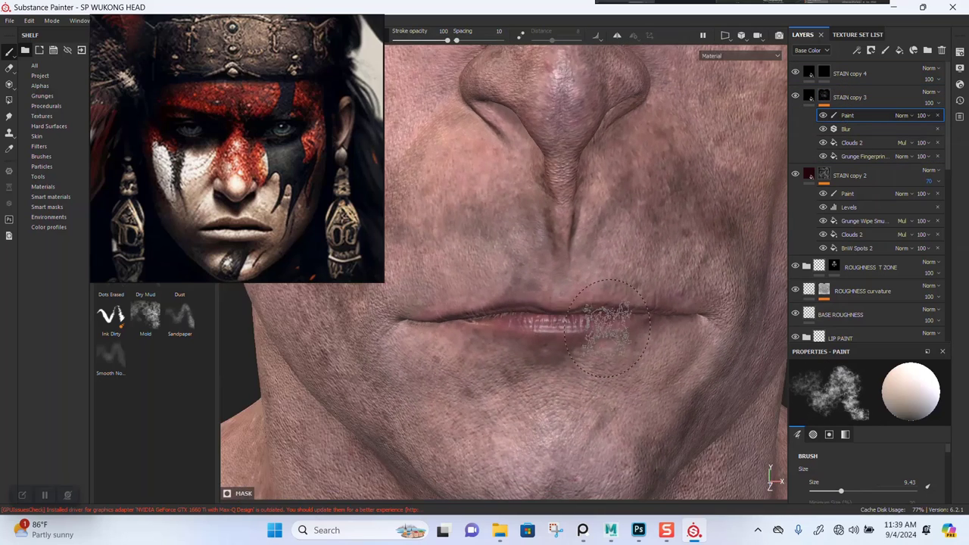
{"action": "key", "text": "x"}
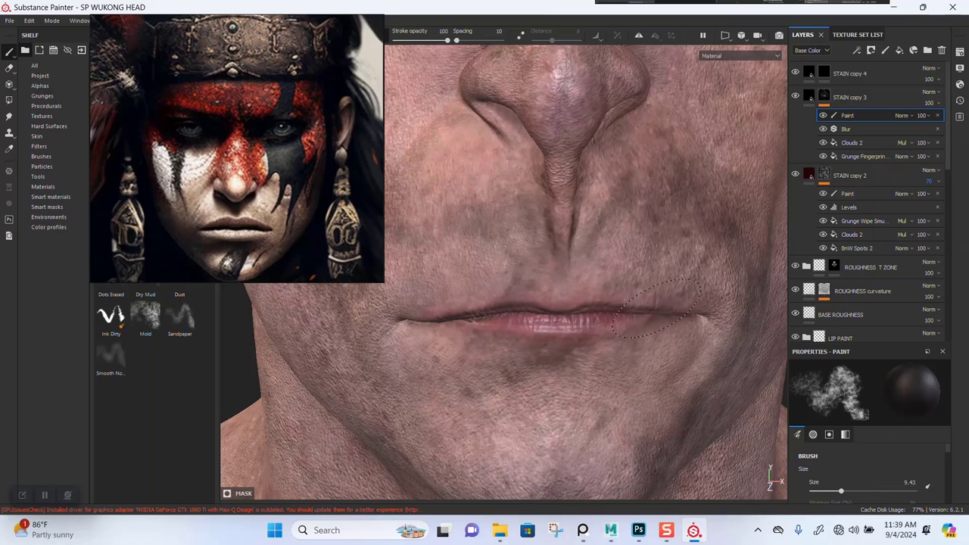
{"action": "scroll", "coordinate": [658, 310], "scroll_direction": "down", "scroll_amount": 5}
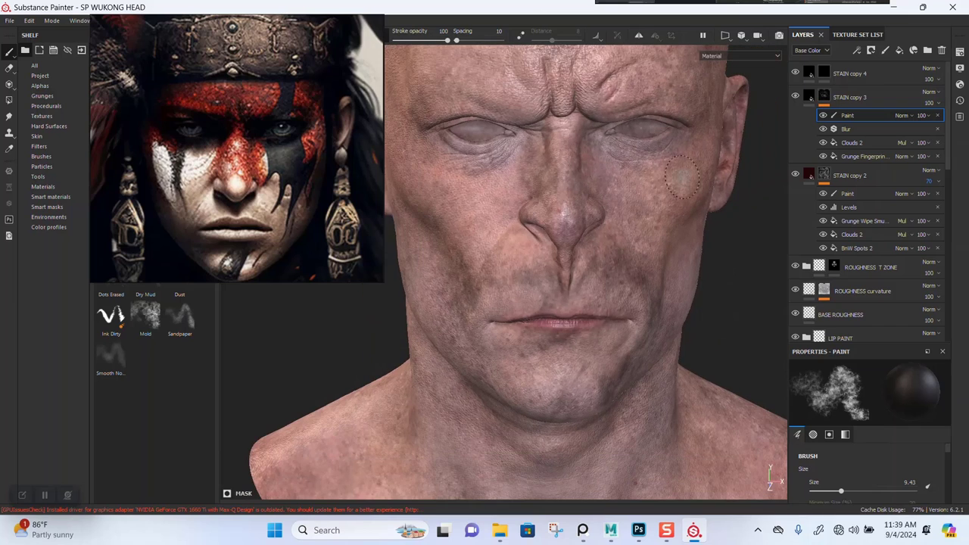
- Rename the duplicated black-masked layer as FACE PAINT and select its fill content
{"action": "left_click", "coordinate": [848, 73]}
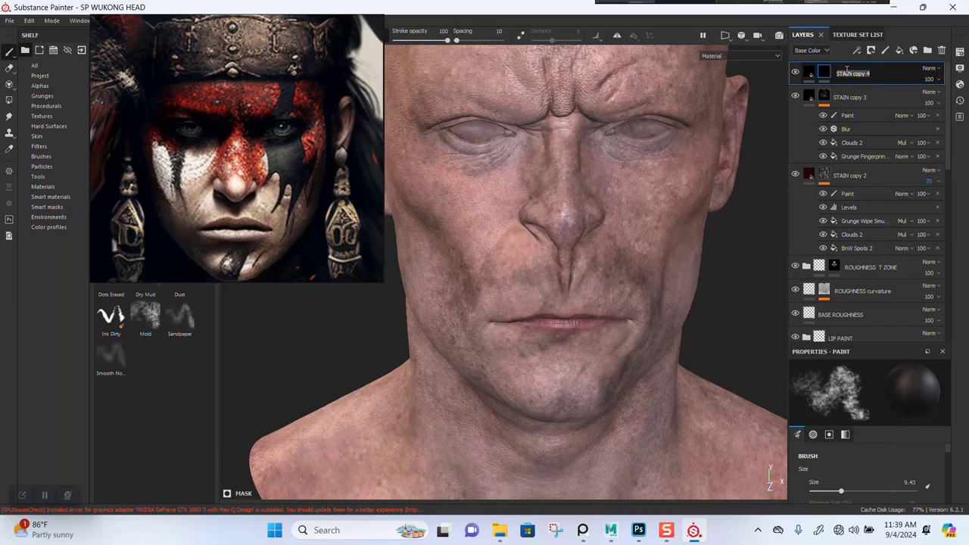
{"action": "type", "text": "FACE PAINT"}
{"action": "left_click", "coordinate": [811, 75]}
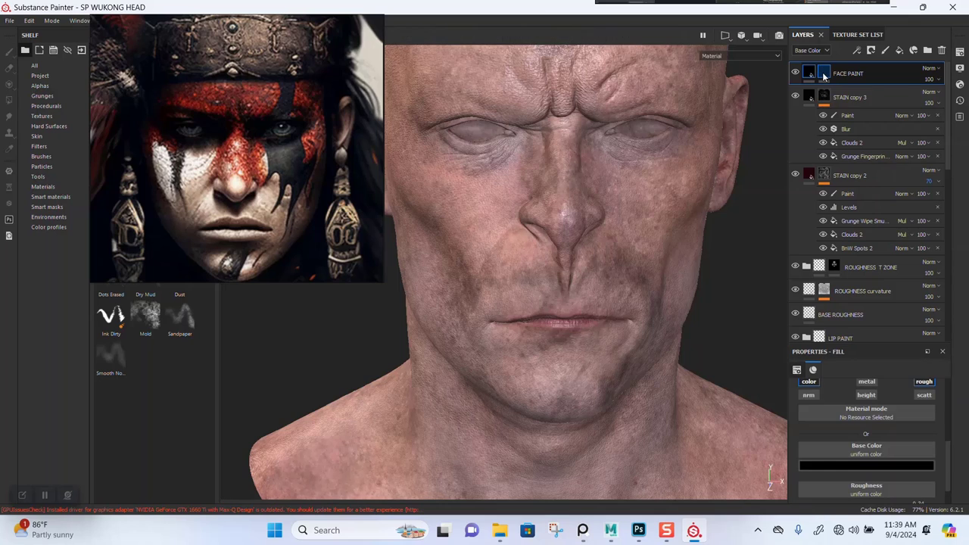
- Set the FACE PAINT base color to a red sampled from the reference picture's face paint, about RGB 0.242, 0.027, 0.019
{"action": "scroll", "coordinate": [862, 456], "scroll_direction": "down", "scroll_amount": 1}
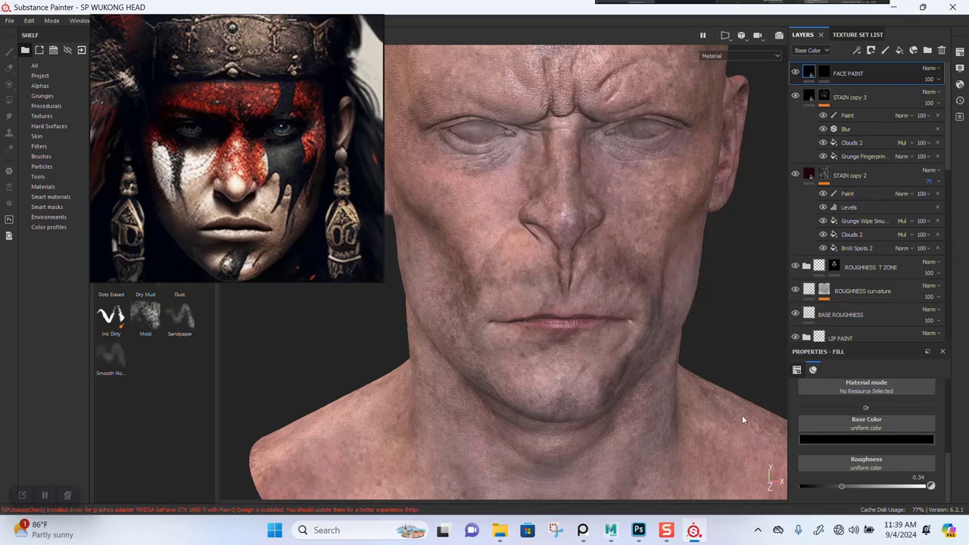
{"action": "left_click", "coordinate": [842, 438]}
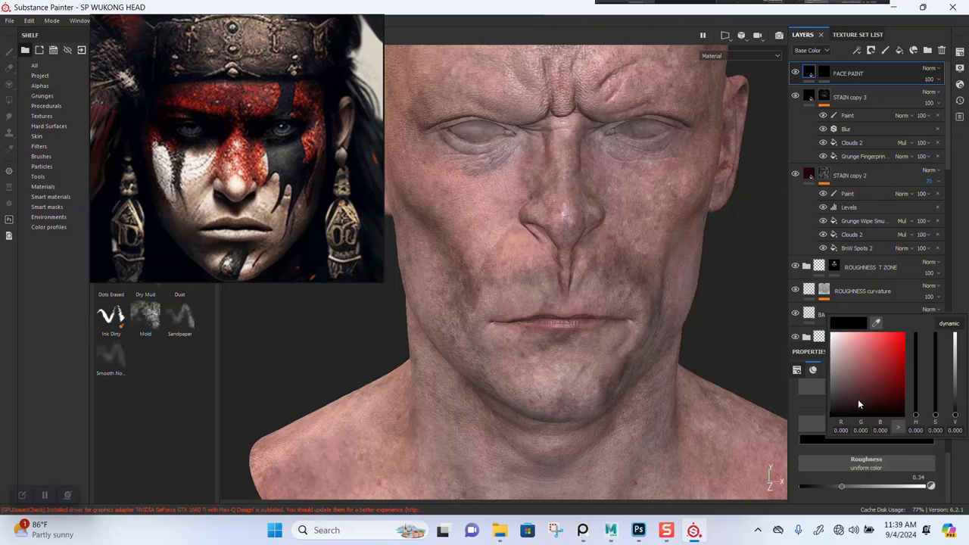
{"action": "left_click", "coordinate": [877, 325]}
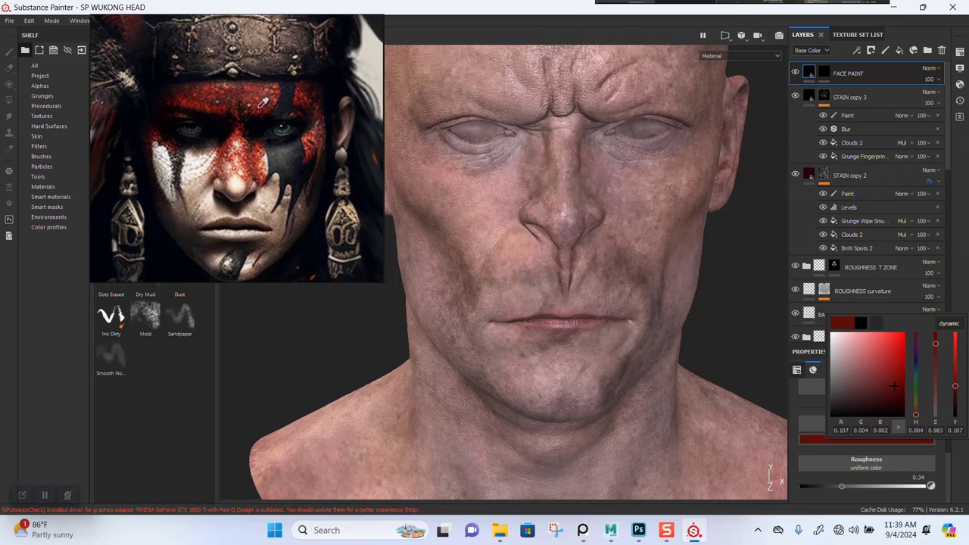
{"action": "left_click_drag", "start_coordinate": [259, 109], "coordinate": [257, 102]}
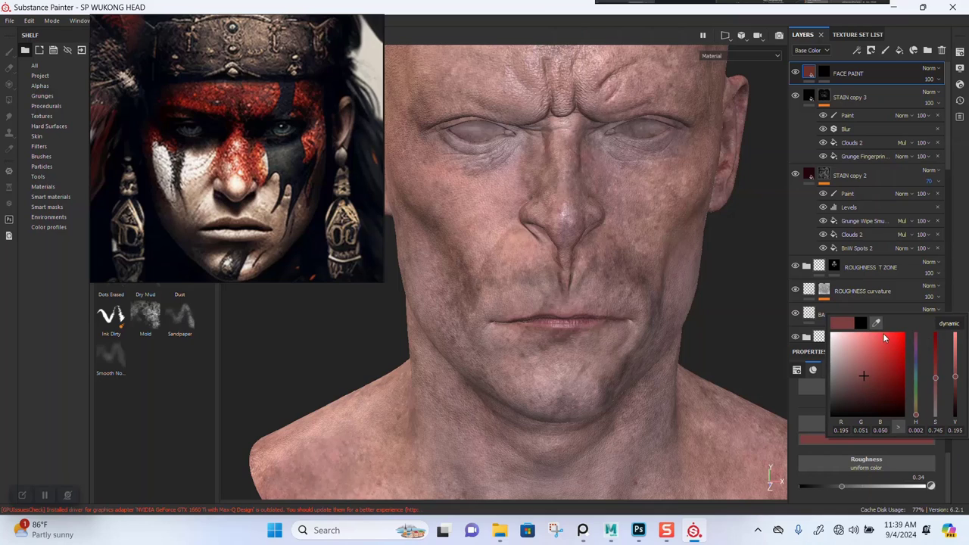
{"action": "scroll", "coordinate": [290, 135], "scroll_direction": "up", "scroll_amount": 3}
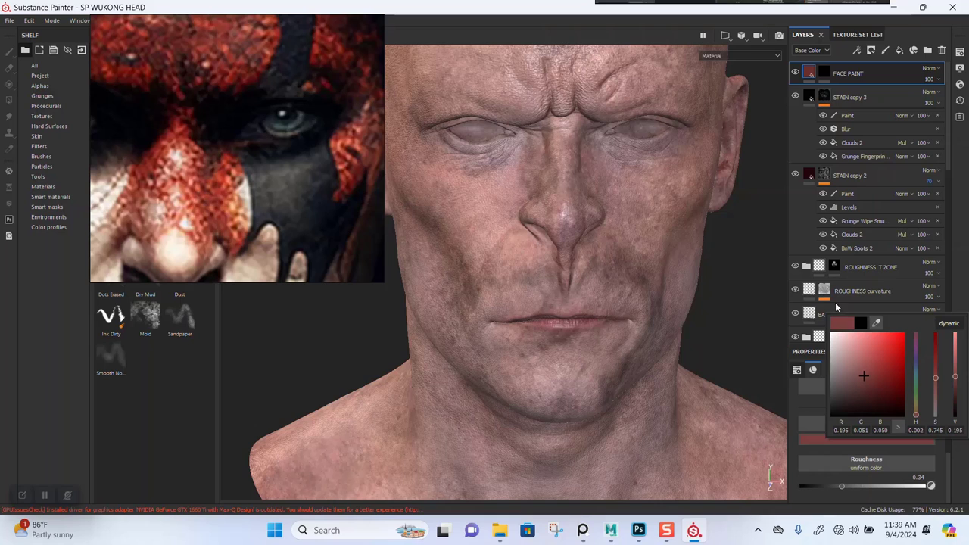
{"action": "left_click", "coordinate": [878, 324]}
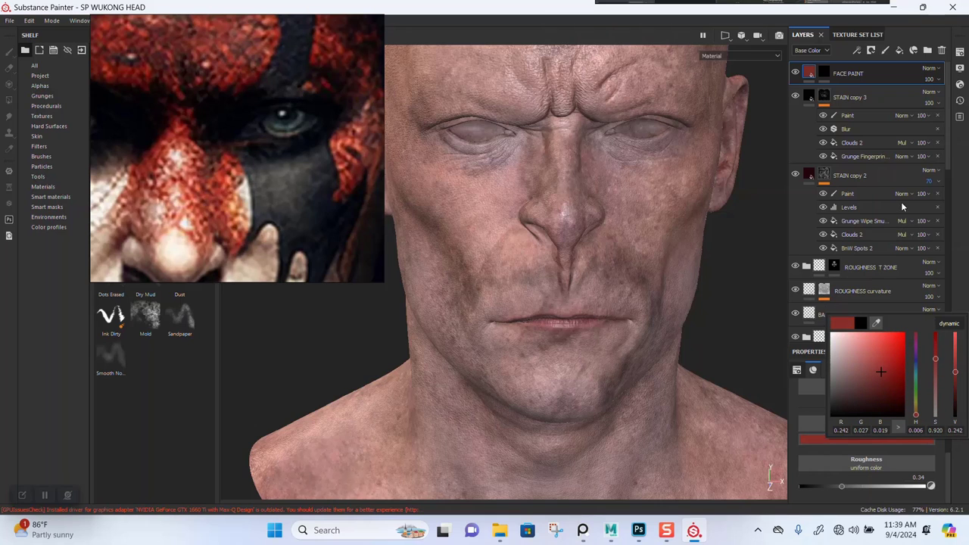
{"action": "left_click", "coordinate": [952, 224]}
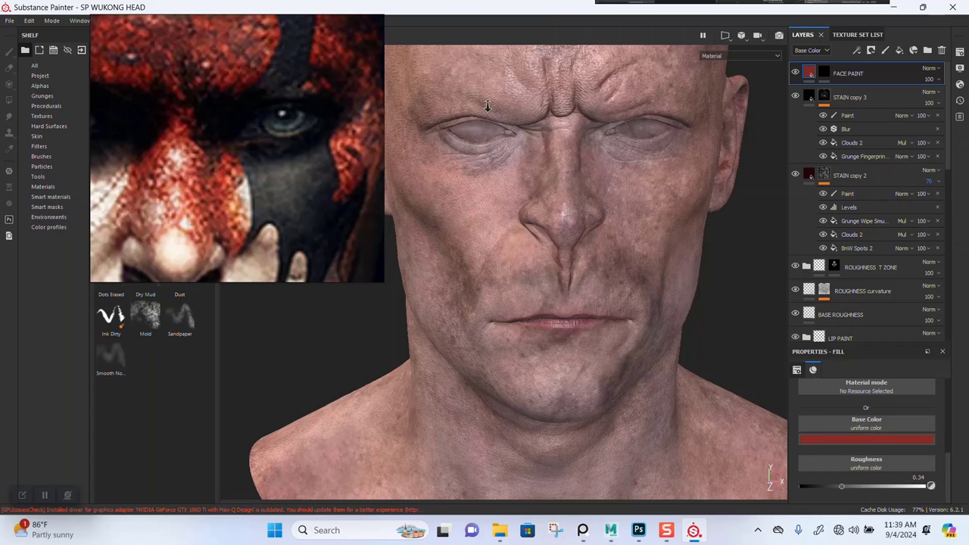
- Set the FACE PAINT fill's roughness to 0.764, enable its height channel and set the height to 0.1440
{"action": "right_click_drag", "start_coordinate": [487, 105], "coordinate": [372, 199], "text": "alt"}
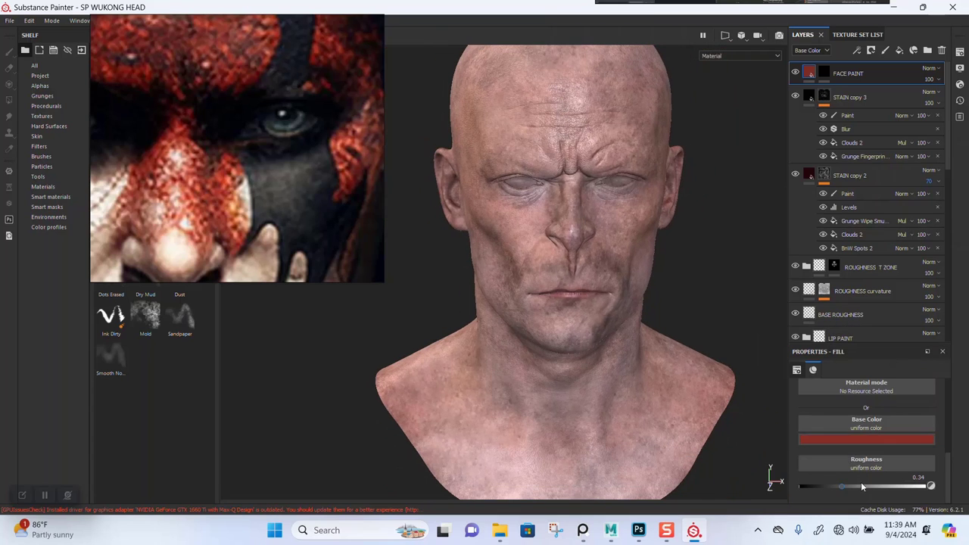
{"action": "left_click_drag", "start_coordinate": [862, 485], "coordinate": [895, 488]}
{"action": "scroll", "coordinate": [885, 424], "scroll_direction": "up", "scroll_amount": 3}
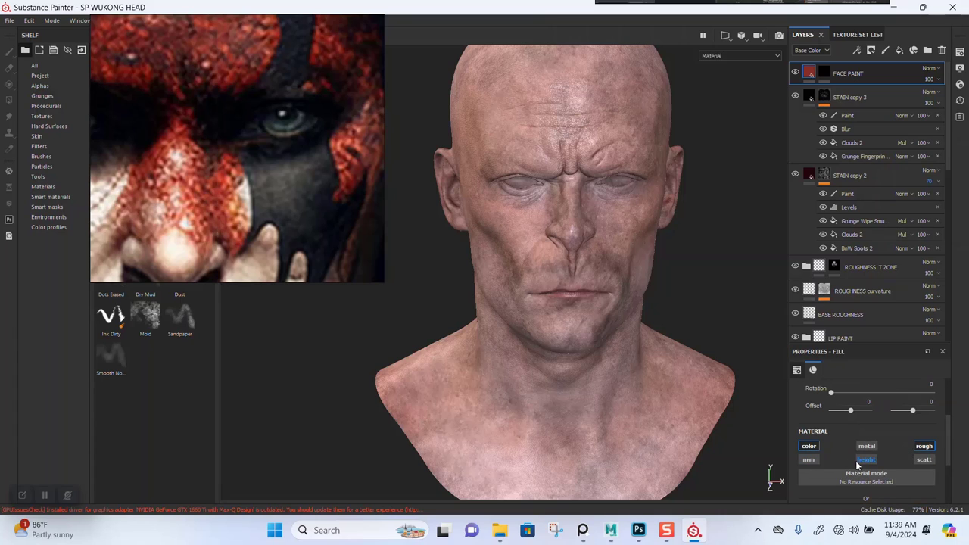
{"action": "scroll", "coordinate": [864, 429], "scroll_direction": "down", "scroll_amount": 3}
{"action": "left_click_drag", "start_coordinate": [868, 486], "coordinate": [871, 486]}
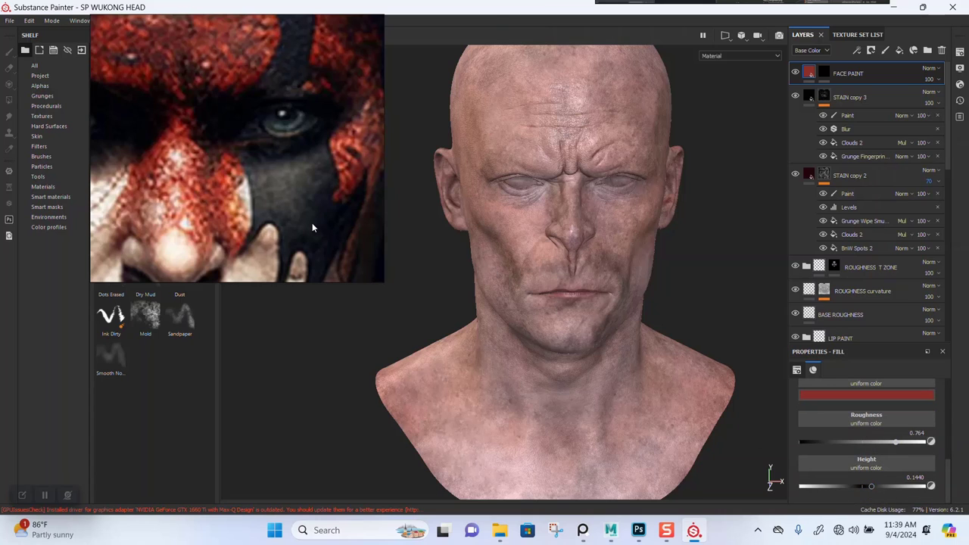
- Zoom the reference picture out to the full painted face and move it clear of the brush shelf
{"action": "mouse_move", "coordinate": [312, 223]}
{"action": "left_mouse_down"}
{"action": "mouse_move", "coordinate": [411, 164]}
{"action": "mouse_move", "coordinate": [388, 171]}
{"action": "mouse_move", "coordinate": [392, 225]}
{"action": "left_mouse_up"}
{"action": "scroll", "coordinate": [370, 179], "scroll_direction": "down", "scroll_amount": 5}
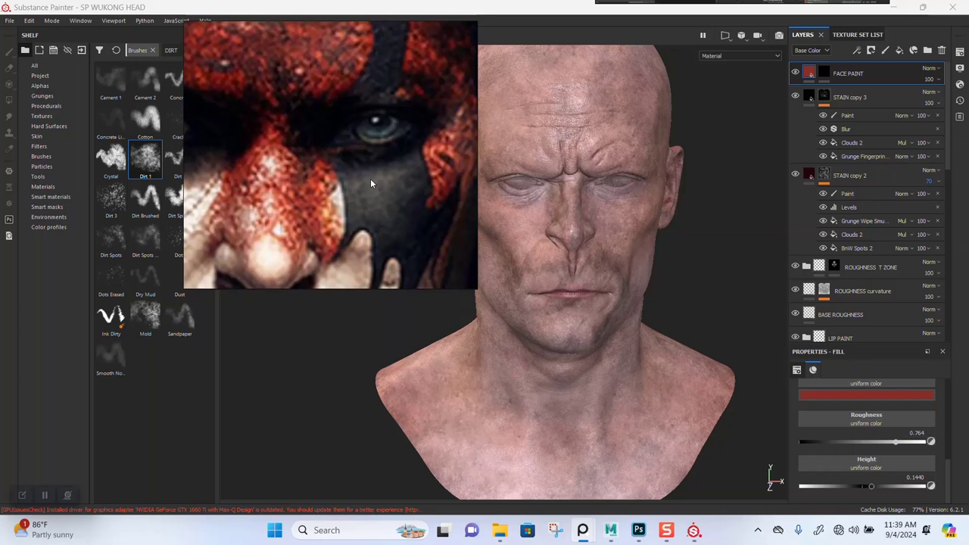
{"action": "scroll", "coordinate": [341, 196], "scroll_direction": "up", "scroll_amount": 3}
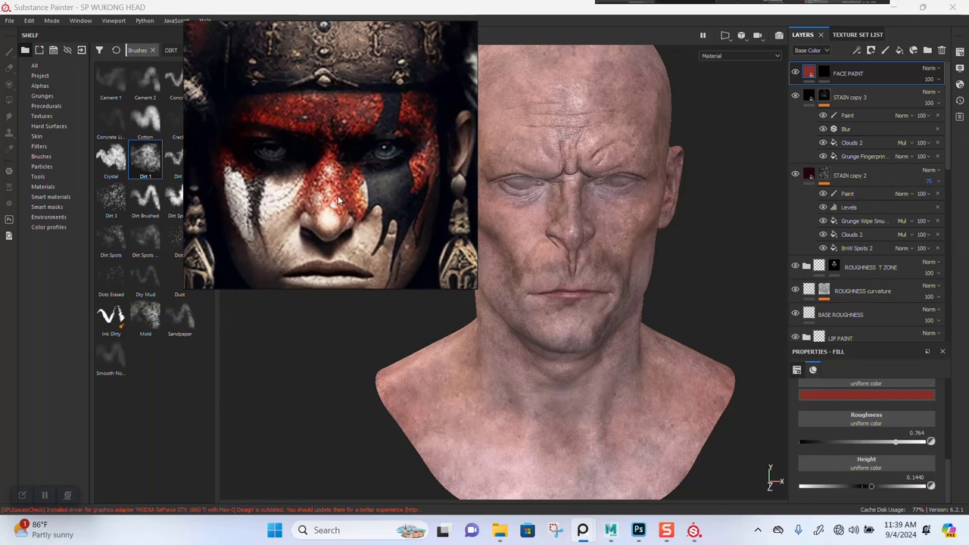
{"action": "right_click_drag", "start_coordinate": [339, 196], "coordinate": [351, 144]}
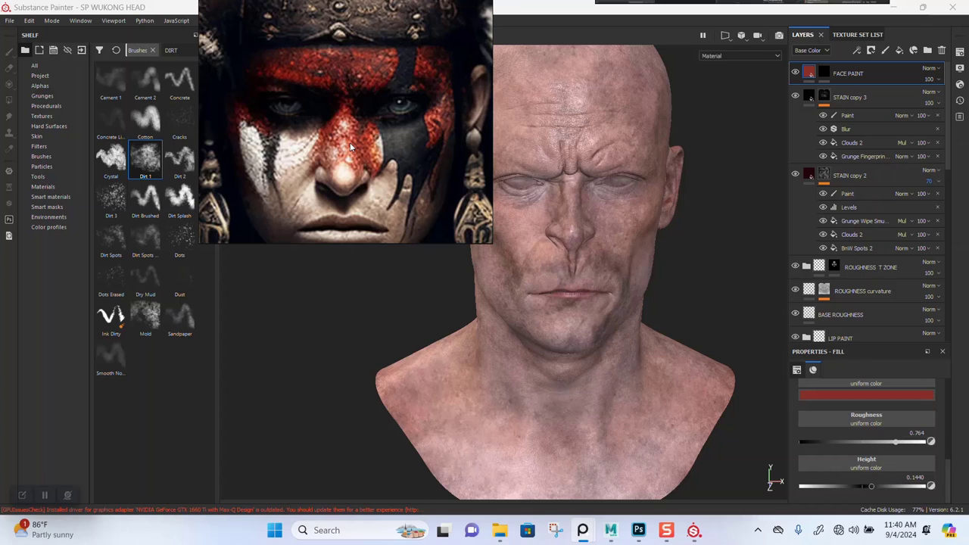
{"action": "left_click_drag", "start_coordinate": [378, 144], "coordinate": [557, 147]}
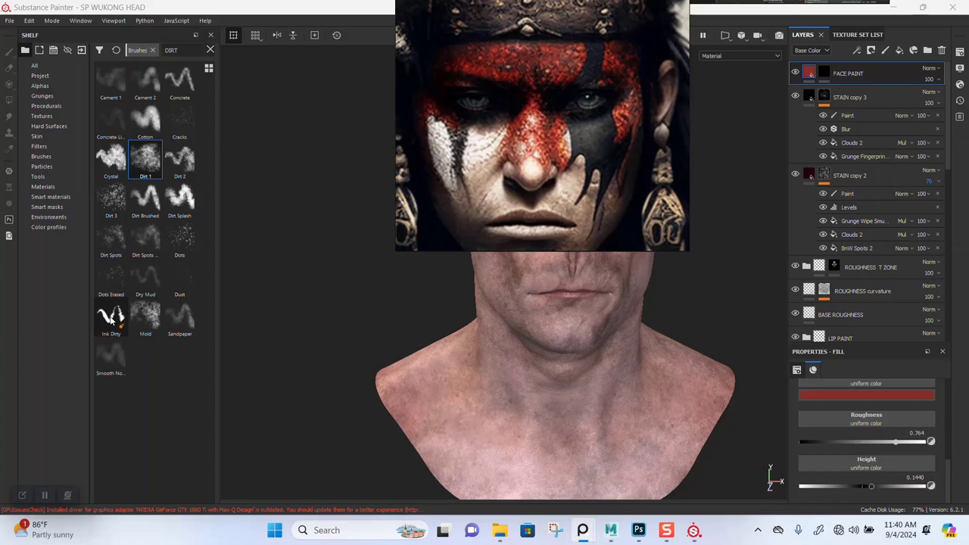
- Move the reference picture clear of the head and set up the Ink Dirty brush at size 71.81 on the FACE PAINT mask
{"action": "left_click", "coordinate": [110, 321]}
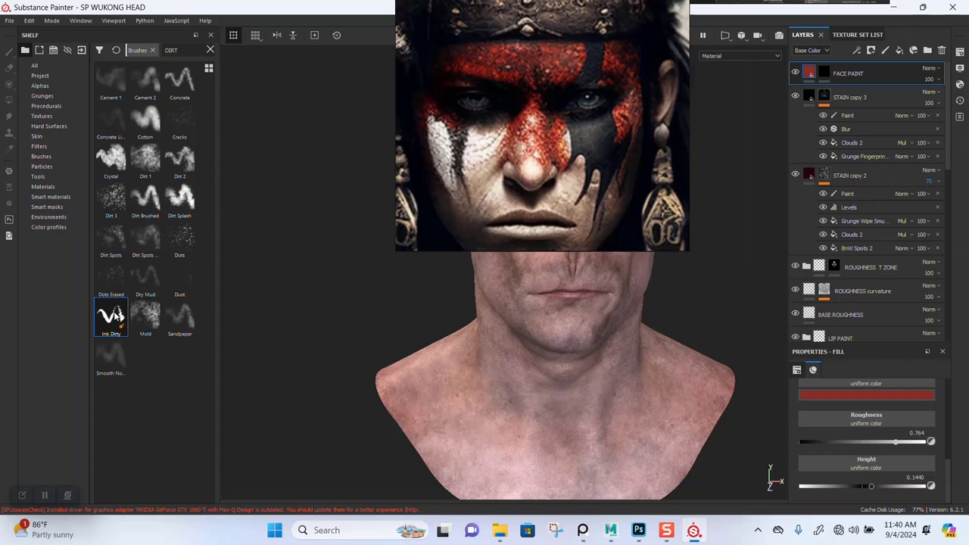
{"action": "mouse_move", "coordinate": [117, 316]}
{"action": "mouse_move", "coordinate": [551, 180]}
{"action": "right_mouse_down"}
{"action": "mouse_move", "coordinate": [377, 182]}
{"action": "mouse_move", "coordinate": [100, 221]}
{"action": "right_mouse_up"}
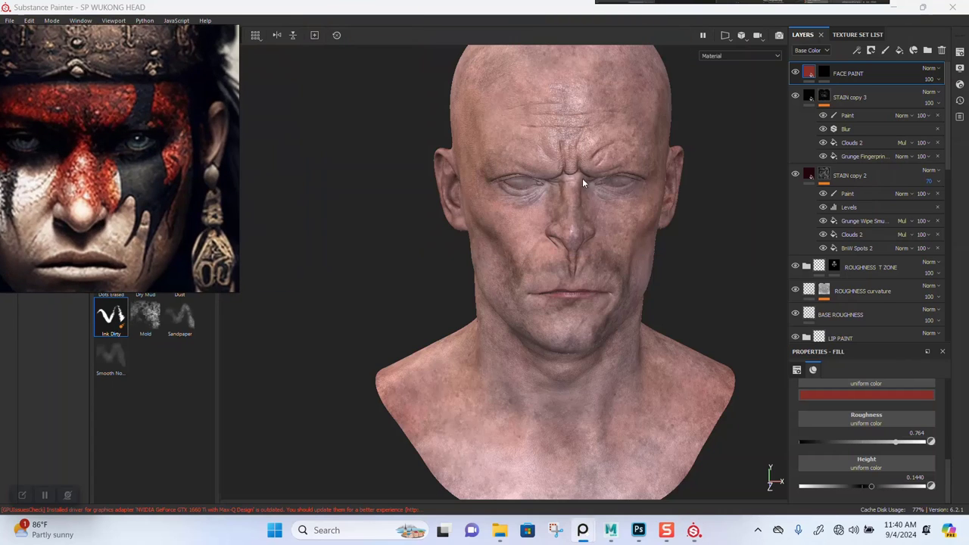
{"action": "right_click_drag", "start_coordinate": [558, 245], "coordinate": [618, 280], "text": "alt"}
{"action": "left_click", "coordinate": [826, 72]}
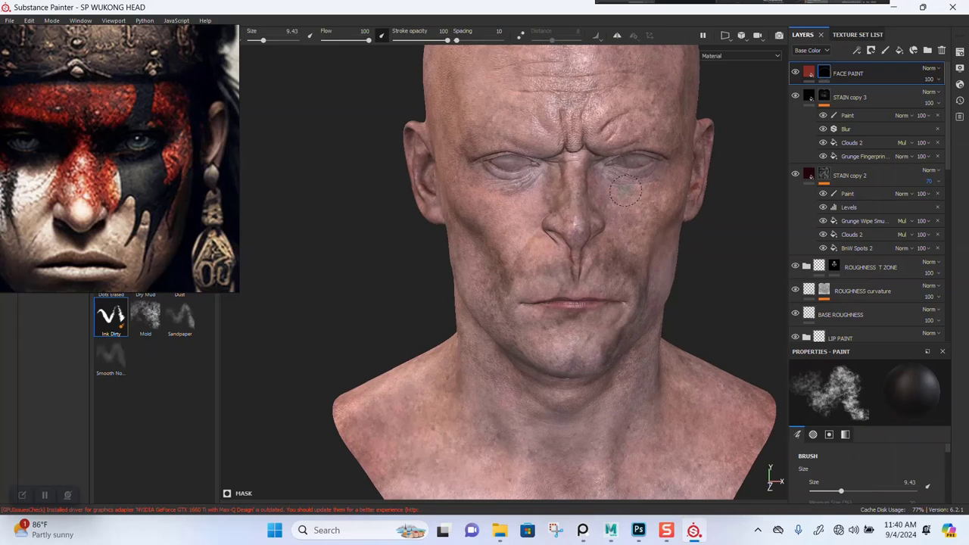
{"action": "scroll", "coordinate": [504, 210], "scroll_direction": "up", "scroll_amount": 3}
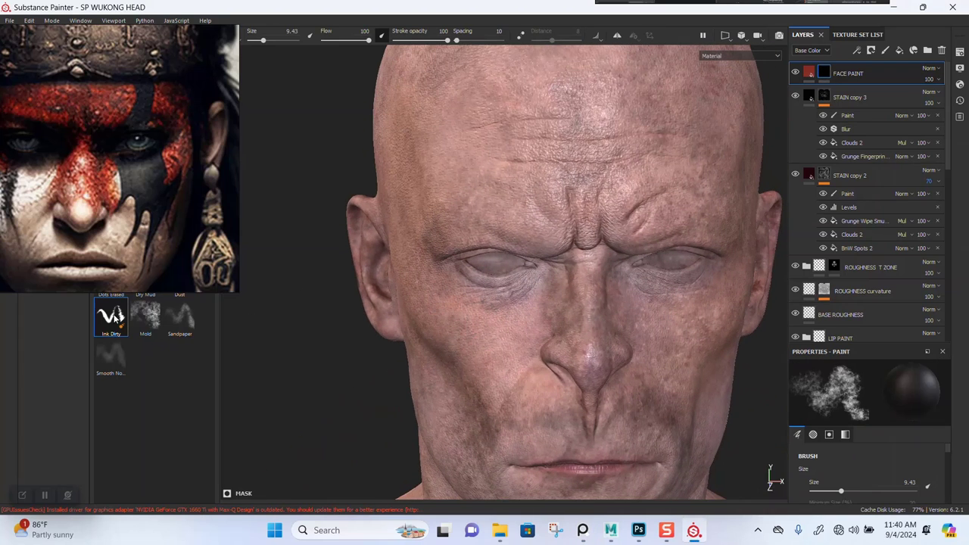
{"action": "left_click", "coordinate": [111, 316]}
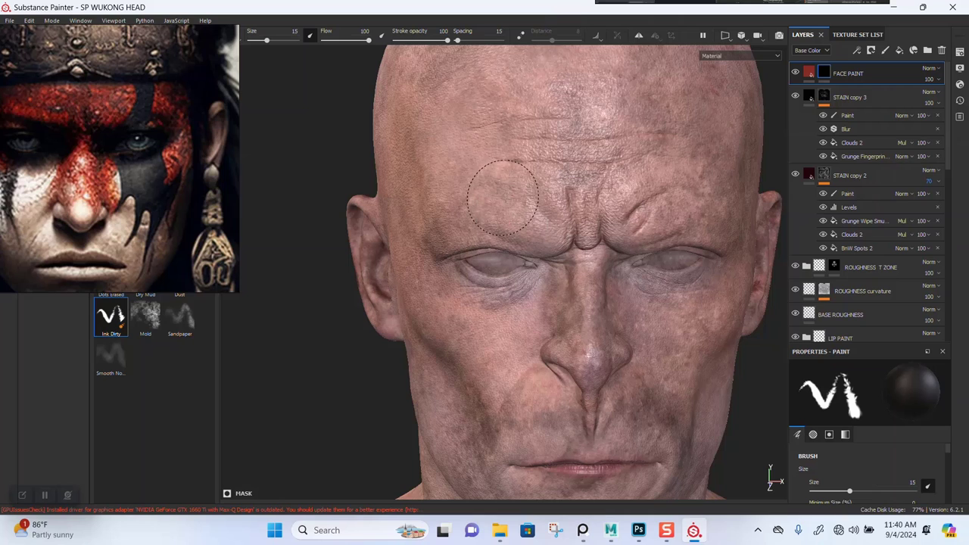
{"action": "right_click_drag", "start_coordinate": [503, 195], "coordinate": [598, 197], "text": "ctrl"}
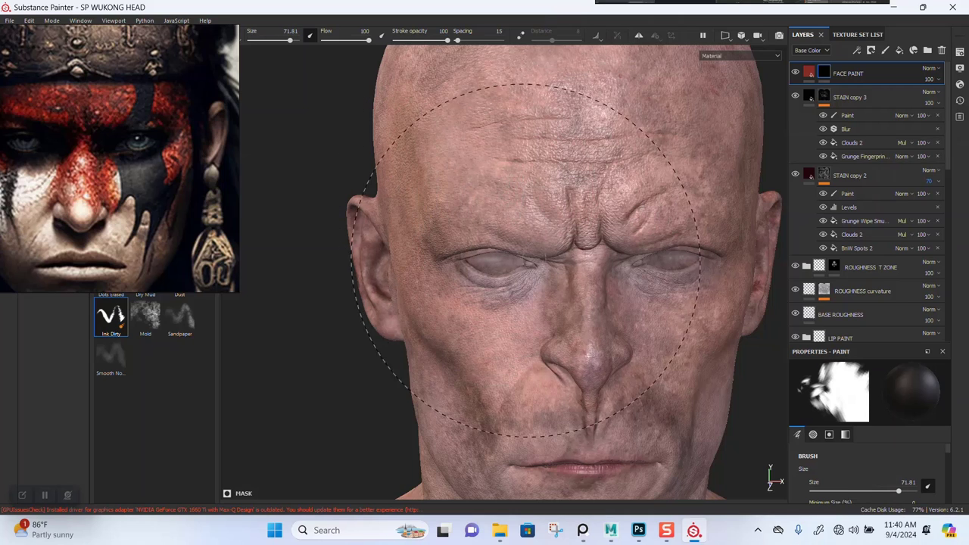
- Try Ink Dirty strokes across the forehead at the current brush size, and undo them
{"action": "left_click_drag", "start_coordinate": [504, 213], "coordinate": [489, 299], "text": "alt"}
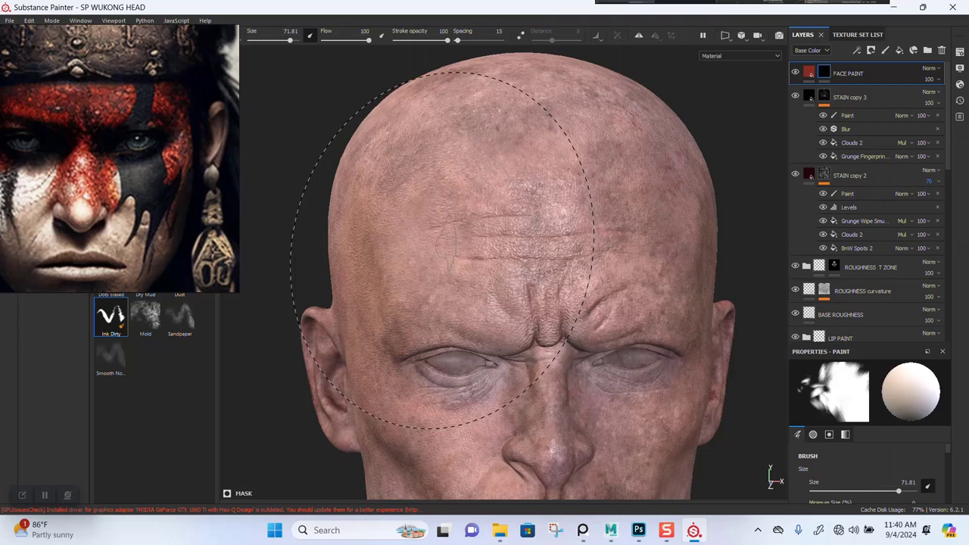
{"action": "mouse_move", "coordinate": [372, 234]}
{"action": "left_mouse_down"}
{"action": "mouse_move", "coordinate": [411, 233]}
{"action": "mouse_move", "coordinate": [464, 207]}
{"action": "mouse_move", "coordinate": [612, 189]}
{"action": "mouse_move", "coordinate": [454, 240]}
{"action": "mouse_move", "coordinate": [508, 259]}
{"action": "mouse_move", "coordinate": [454, 296]}
{"action": "mouse_move", "coordinate": [647, 285]}
{"action": "left_mouse_up"}
{"action": "key", "text": "ctrl+z"}
{"action": "key", "text": "ctrl+z"}
{"action": "key", "text": "ctrl+z"}
{"action": "key", "text": "ctrl+z"}
{"action": "key", "text": "ctrl+z"}
{"action": "key", "text": "ctrl+z"}
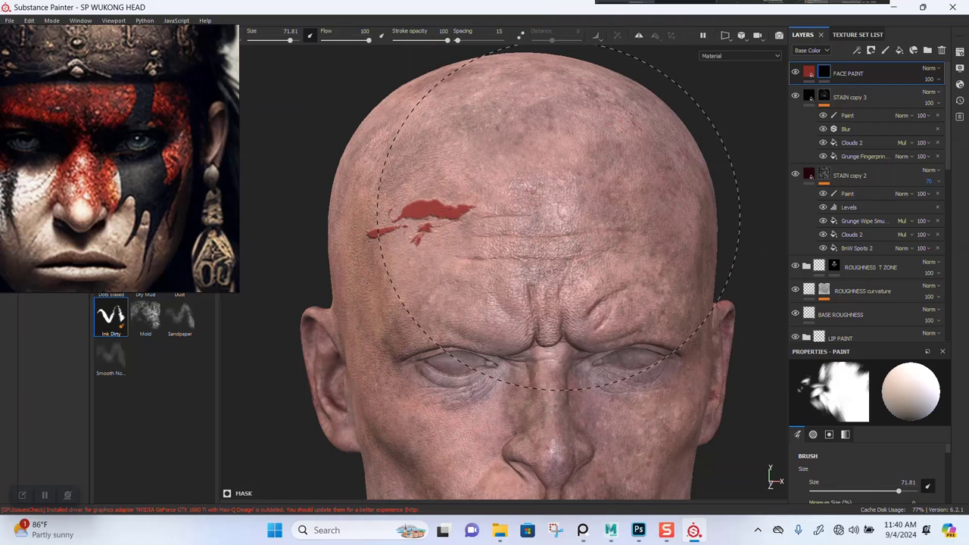
- Turn on mirror symmetry, slightly adjust the height of the FACE PAINT fill and reselect the layer's mask
{"action": "left_click", "coordinate": [638, 35]}
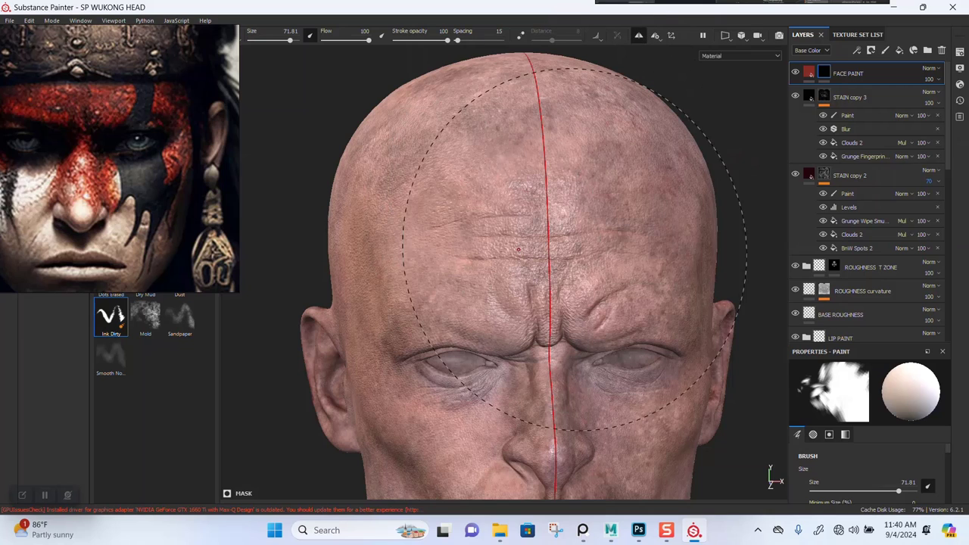
{"action": "left_click", "coordinate": [808, 74]}
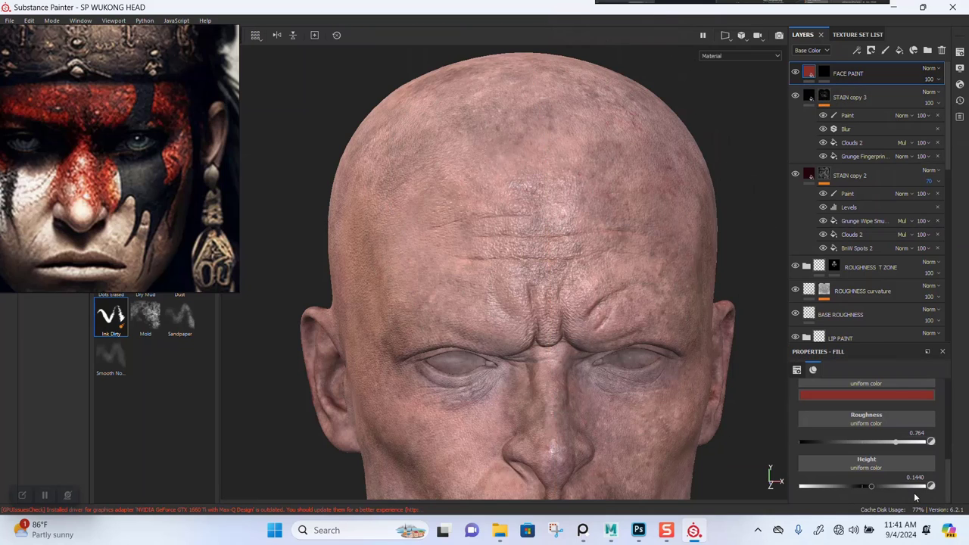
{"action": "left_click_drag", "start_coordinate": [865, 487], "coordinate": [866, 485]}
{"action": "left_click", "coordinate": [824, 73]}
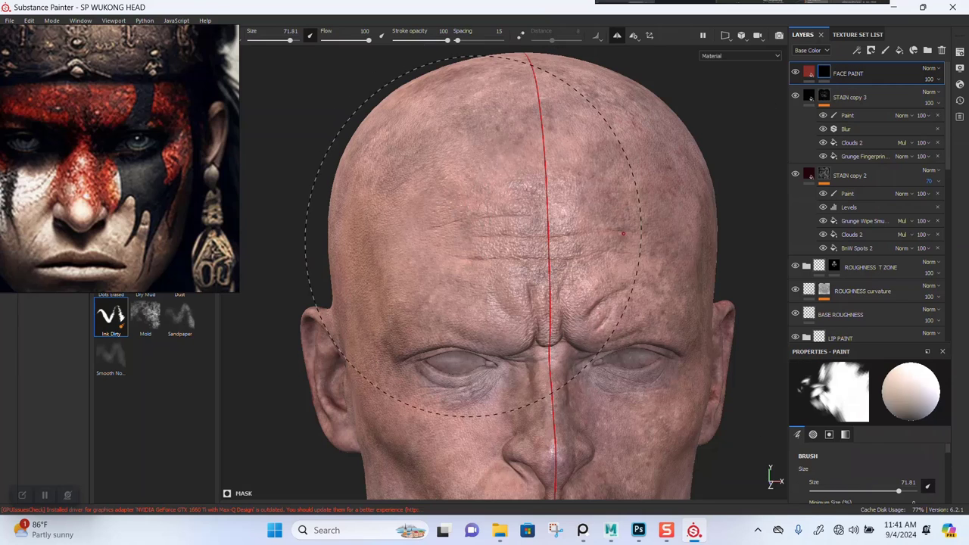
- Set the brush size to 200, undo a trial mirrored stroke on the forehead and turn symmetry off
{"action": "right_click_drag", "start_coordinate": [467, 230], "coordinate": [522, 230], "text": "ctrl"}
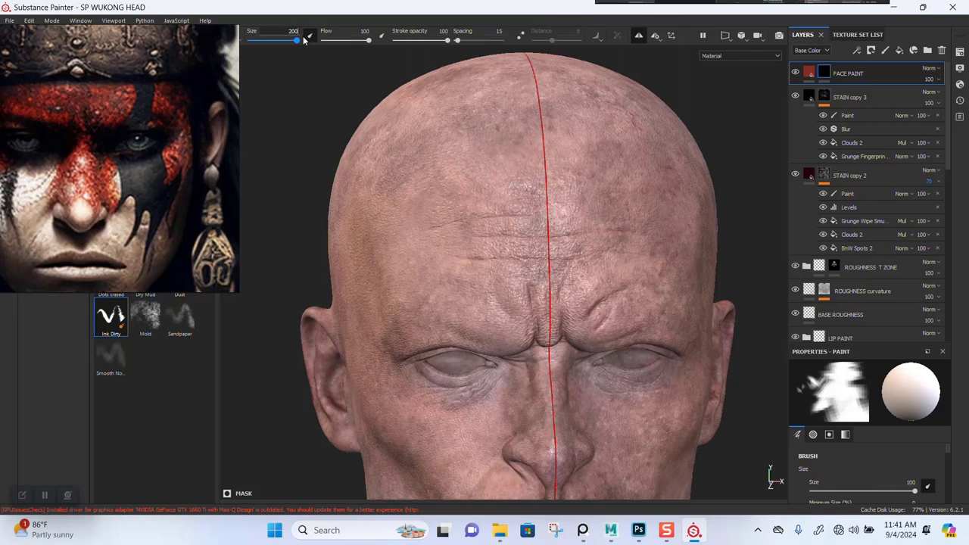
{"action": "key", "text": "Return"}
{"action": "mouse_move", "coordinate": [661, 258]}
{"action": "left_mouse_down"}
{"action": "mouse_move", "coordinate": [666, 246]}
{"action": "mouse_move", "coordinate": [595, 221]}
{"action": "left_mouse_up"}
{"action": "key", "text": "ctrl+z"}
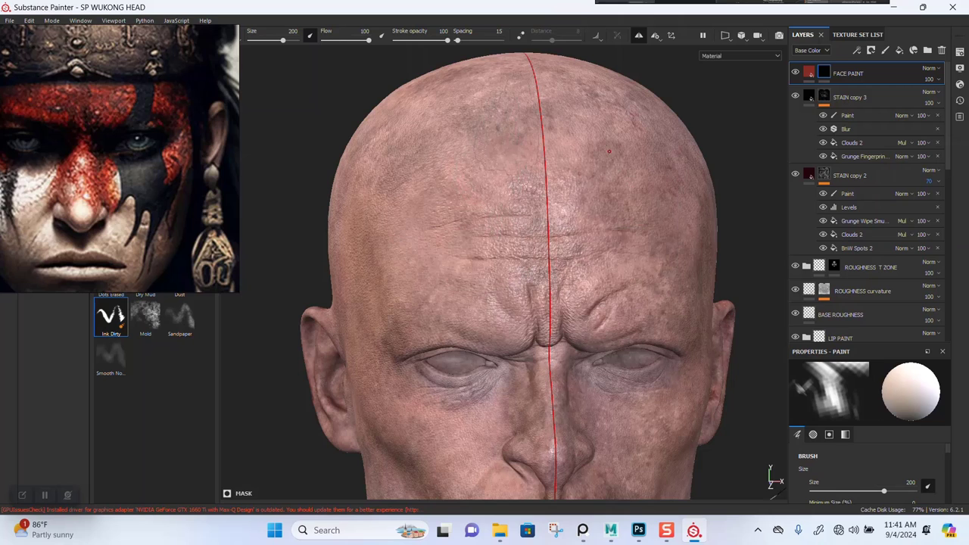
{"action": "left_click", "coordinate": [638, 36]}
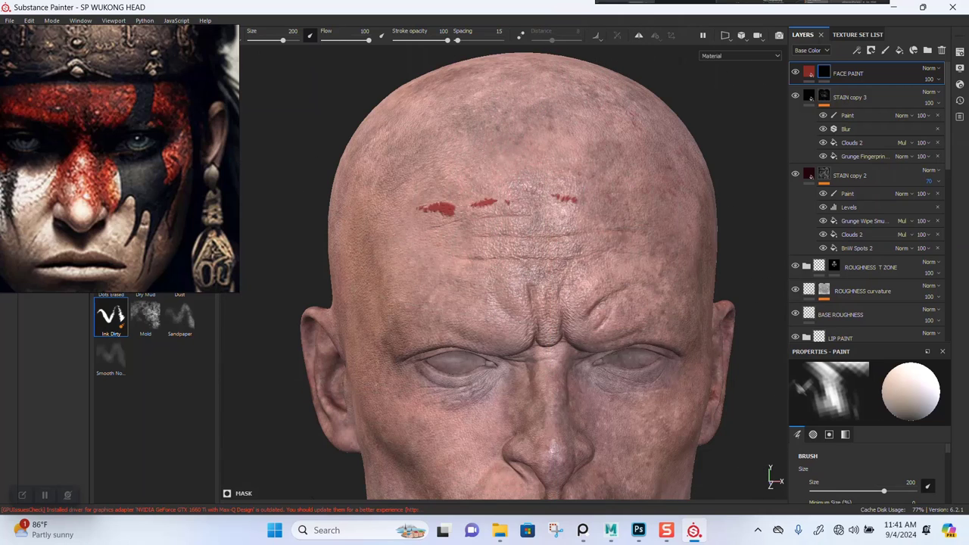
- Paint broad, ragged horizontal strokes of red across the whole forehead down to the brows, leaving small gaps of bare skin
{"action": "mouse_move", "coordinate": [664, 206]}
{"action": "left_mouse_down"}
{"action": "mouse_move", "coordinate": [641, 231]}
{"action": "mouse_move", "coordinate": [405, 291]}
{"action": "left_mouse_up"}
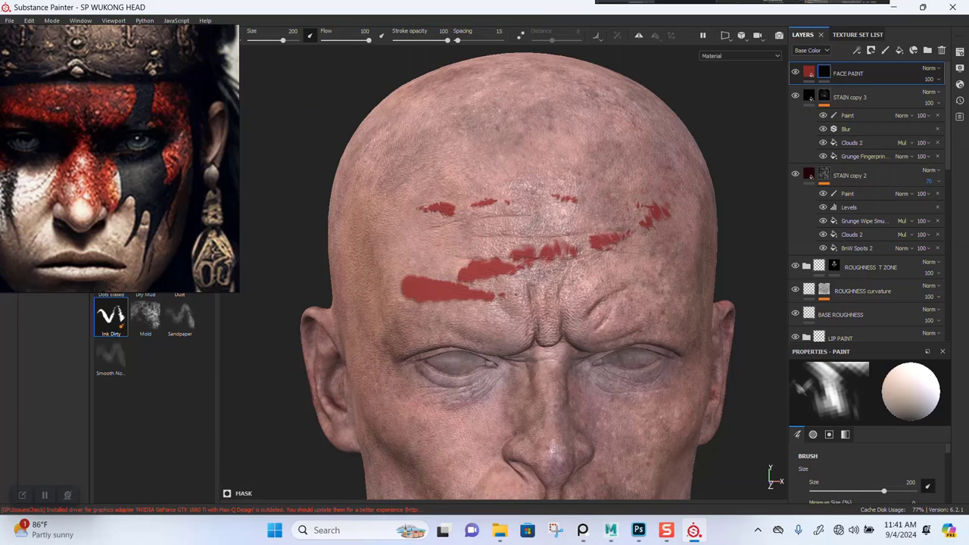
{"action": "mouse_move", "coordinate": [501, 295]}
{"action": "left_mouse_down"}
{"action": "mouse_move", "coordinate": [648, 297]}
{"action": "mouse_move", "coordinate": [433, 247]}
{"action": "mouse_move", "coordinate": [495, 199]}
{"action": "mouse_move", "coordinate": [474, 225]}
{"action": "mouse_move", "coordinate": [362, 251]}
{"action": "mouse_move", "coordinate": [455, 307]}
{"action": "mouse_move", "coordinate": [546, 319]}
{"action": "left_mouse_up"}
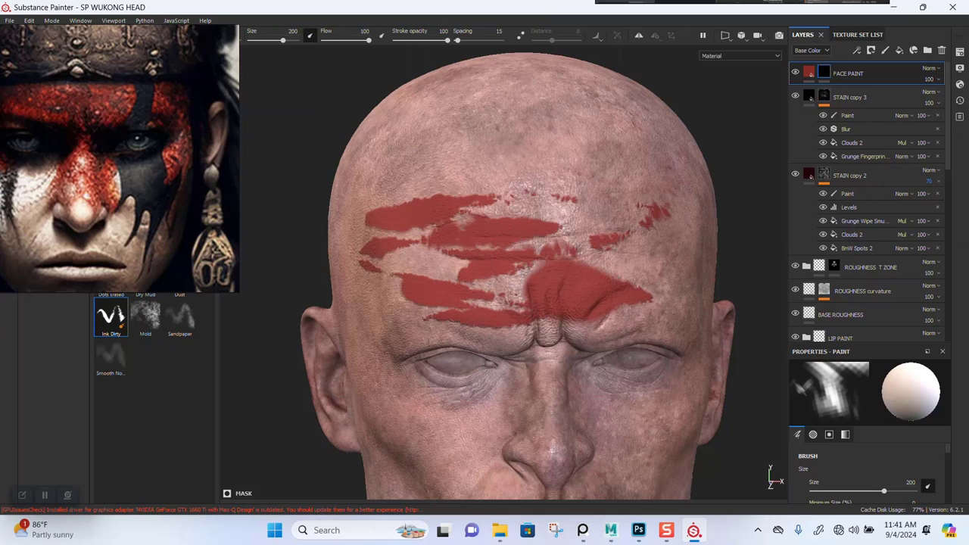
{"action": "mouse_move", "coordinate": [693, 269]}
{"action": "left_mouse_down"}
{"action": "mouse_move", "coordinate": [629, 237]}
{"action": "mouse_move", "coordinate": [515, 211]}
{"action": "left_mouse_up"}
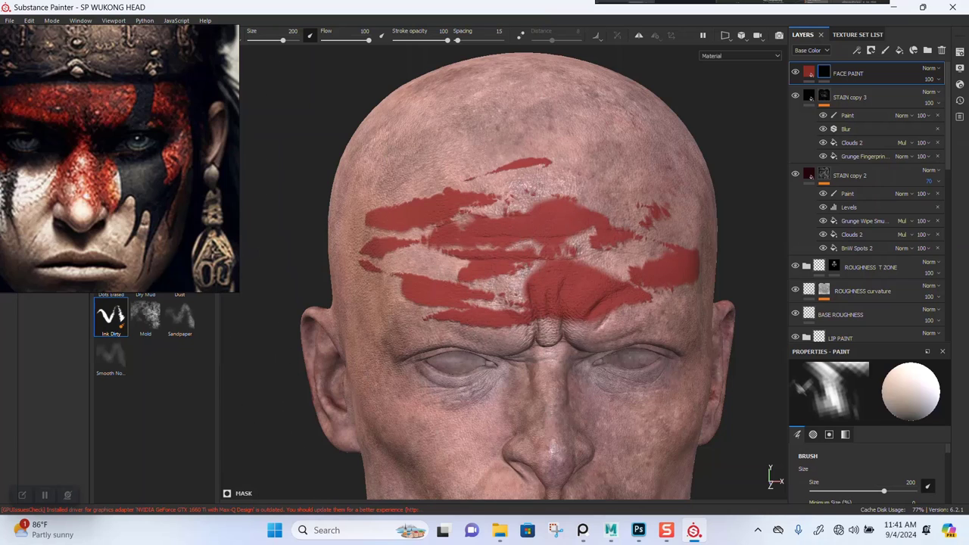
{"action": "mouse_move", "coordinate": [547, 165]}
{"action": "left_mouse_down"}
{"action": "mouse_move", "coordinate": [634, 193]}
{"action": "mouse_move", "coordinate": [459, 205]}
{"action": "mouse_move", "coordinate": [511, 269]}
{"action": "mouse_move", "coordinate": [419, 269]}
{"action": "mouse_move", "coordinate": [613, 314]}
{"action": "mouse_move", "coordinate": [671, 269]}
{"action": "left_mouse_up"}
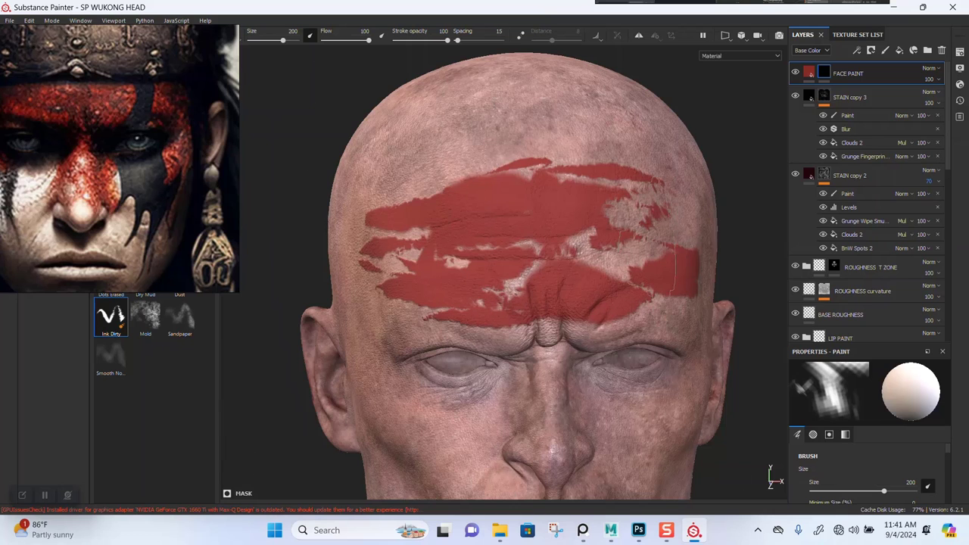
{"action": "left_click_drag", "start_coordinate": [515, 302], "coordinate": [454, 297], "text": "alt"}
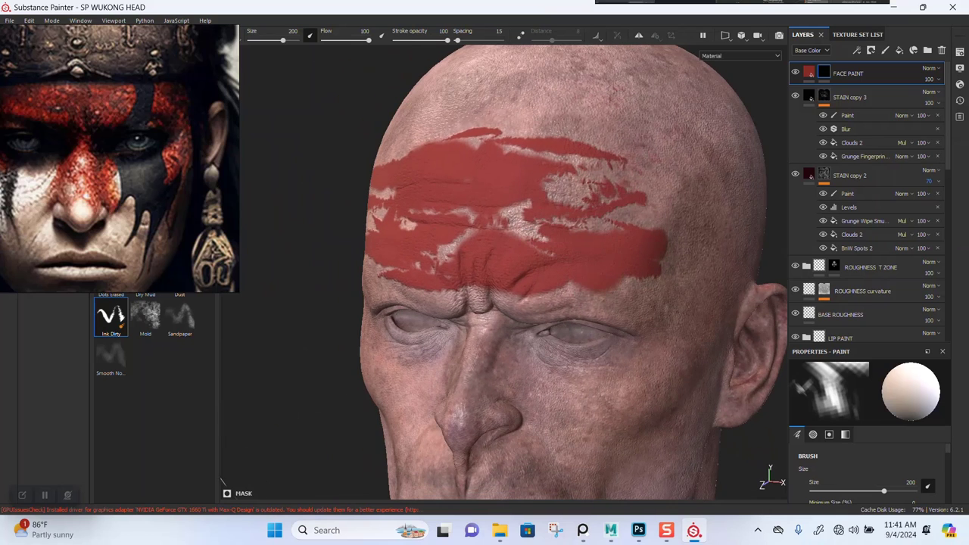
{"action": "mouse_move", "coordinate": [549, 165]}
{"action": "left_mouse_down"}
{"action": "mouse_move", "coordinate": [602, 163]}
{"action": "mouse_move", "coordinate": [522, 218]}
{"action": "mouse_move", "coordinate": [409, 227]}
{"action": "mouse_move", "coordinate": [523, 232]}
{"action": "mouse_move", "coordinate": [569, 193]}
{"action": "mouse_move", "coordinate": [557, 198]}
{"action": "left_mouse_up"}
- Extend the red paint over the character's right brow and eyelid and below the right eye
{"action": "left_click_drag", "start_coordinate": [541, 226], "coordinate": [629, 228], "text": "alt"}
{"action": "scroll", "coordinate": [542, 227], "scroll_direction": "up", "scroll_amount": 3}
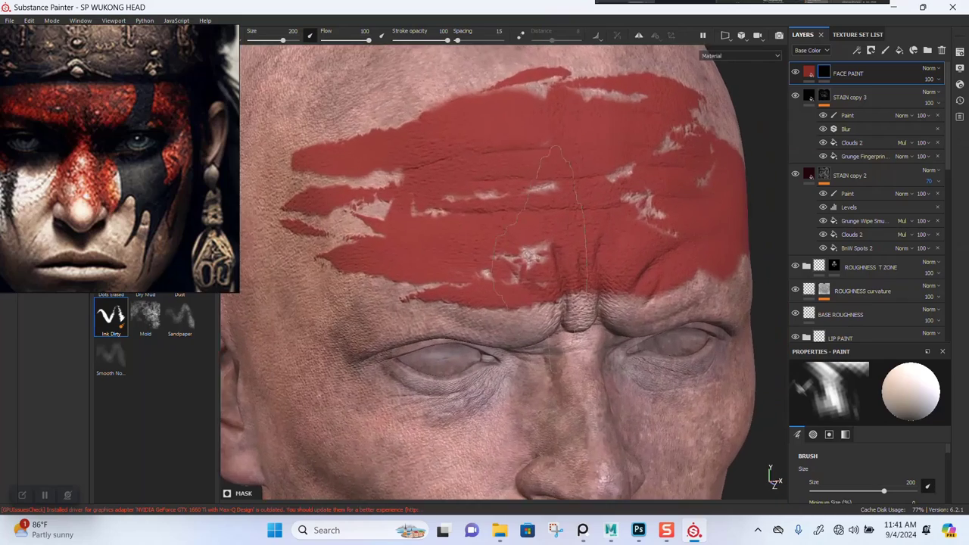
{"action": "right_click_drag", "start_coordinate": [541, 253], "coordinate": [458, 190], "text": "alt"}
{"action": "middle_click_drag", "start_coordinate": [529, 244], "coordinate": [564, 158], "text": "alt"}
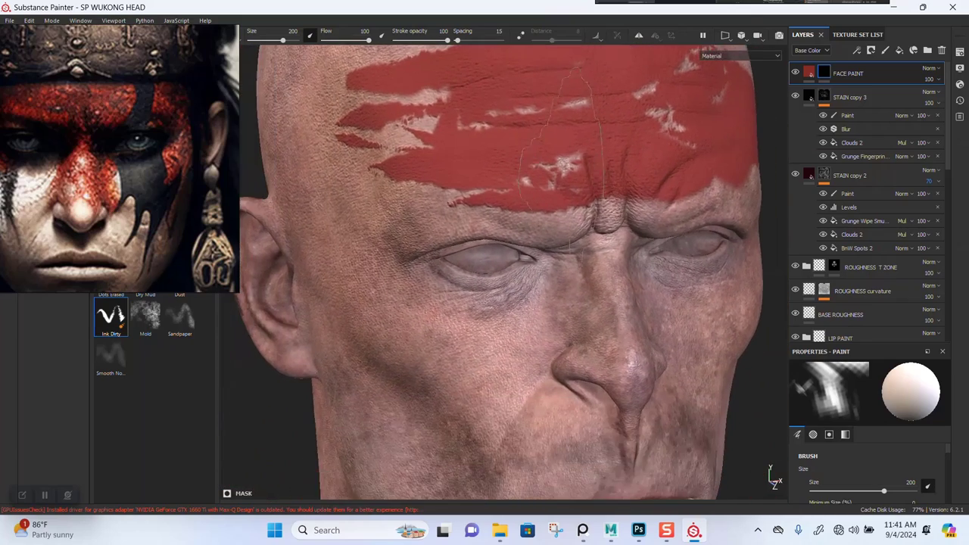
{"action": "left_click_drag", "start_coordinate": [564, 157], "coordinate": [559, 114], "text": "alt"}
{"action": "middle_click_drag", "start_coordinate": [559, 152], "coordinate": [602, 145], "text": "alt"}
{"action": "left_click_drag", "start_coordinate": [601, 155], "coordinate": [564, 155], "text": "alt"}
{"action": "mouse_move", "coordinate": [553, 230]}
{"action": "left_mouse_down"}
{"action": "mouse_move", "coordinate": [606, 231]}
{"action": "mouse_move", "coordinate": [689, 205]}
{"action": "mouse_move", "coordinate": [493, 190]}
{"action": "mouse_move", "coordinate": [443, 227]}
{"action": "mouse_move", "coordinate": [494, 222]}
{"action": "left_mouse_up"}
{"action": "mouse_move", "coordinate": [536, 241]}
{"action": "left_mouse_down"}
{"action": "mouse_move", "coordinate": [509, 244]}
{"action": "mouse_move", "coordinate": [569, 295]}
{"action": "mouse_move", "coordinate": [488, 286]}
{"action": "left_mouse_up"}
{"action": "mouse_move", "coordinate": [600, 288]}
{"action": "left_mouse_down"}
{"action": "mouse_move", "coordinate": [551, 284]}
{"action": "mouse_move", "coordinate": [621, 247]}
{"action": "mouse_move", "coordinate": [456, 240]}
{"action": "mouse_move", "coordinate": [522, 206]}
{"action": "left_mouse_up"}
{"action": "left_click_drag", "start_coordinate": [591, 240], "coordinate": [526, 244], "text": "alt"}
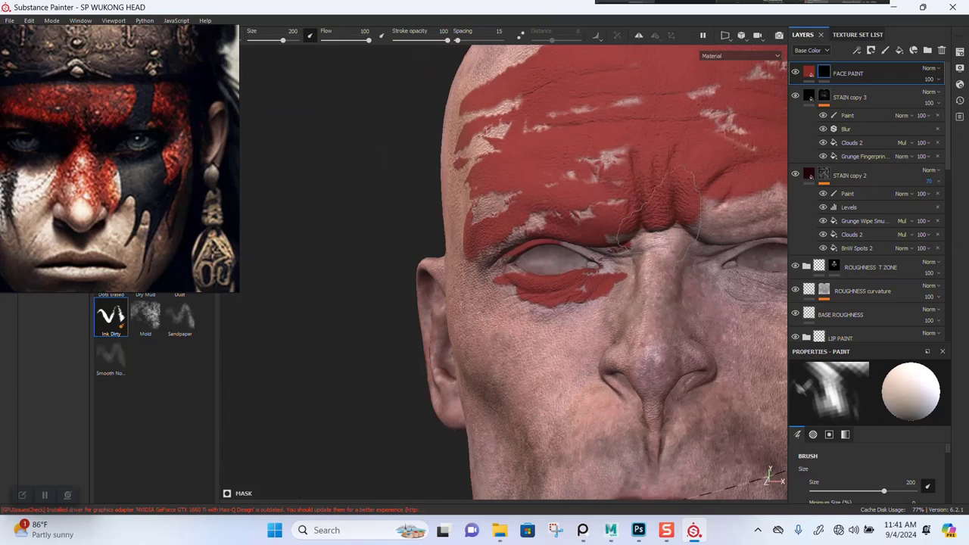
- Paint red around the character's left eye, down the bridge of the nose and beside the right nostril
{"action": "middle_click_drag", "start_coordinate": [674, 242], "coordinate": [438, 257], "text": "alt"}
{"action": "left_click_drag", "start_coordinate": [458, 279], "coordinate": [564, 298]}
{"action": "mouse_move", "coordinate": [500, 253]}
{"action": "left_mouse_down"}
{"action": "mouse_move", "coordinate": [561, 224]}
{"action": "mouse_move", "coordinate": [636, 244]}
{"action": "mouse_move", "coordinate": [590, 302]}
{"action": "mouse_move", "coordinate": [656, 265]}
{"action": "mouse_move", "coordinate": [568, 246]}
{"action": "mouse_move", "coordinate": [637, 218]}
{"action": "mouse_move", "coordinate": [613, 258]}
{"action": "left_mouse_up"}
{"action": "mouse_move", "coordinate": [606, 222]}
{"action": "left_mouse_down"}
{"action": "mouse_move", "coordinate": [496, 237]}
{"action": "mouse_move", "coordinate": [413, 290]}
{"action": "mouse_move", "coordinate": [453, 345]}
{"action": "mouse_move", "coordinate": [474, 318]}
{"action": "mouse_move", "coordinate": [469, 288]}
{"action": "mouse_move", "coordinate": [501, 315]}
{"action": "mouse_move", "coordinate": [516, 307]}
{"action": "left_mouse_up"}
{"action": "mouse_move", "coordinate": [485, 286]}
{"action": "left_mouse_down"}
{"action": "mouse_move", "coordinate": [467, 335]}
{"action": "mouse_move", "coordinate": [492, 325]}
{"action": "left_mouse_up"}
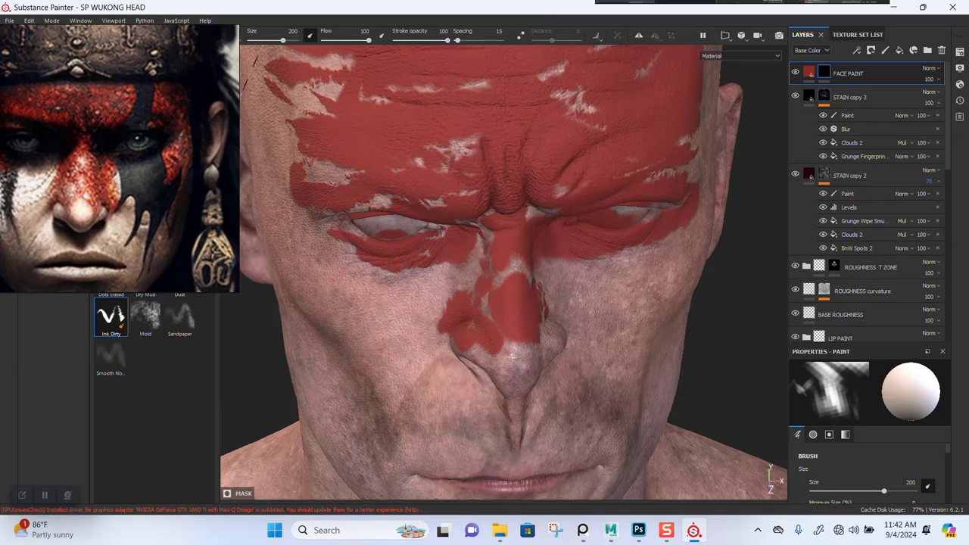
{"action": "mouse_move", "coordinate": [440, 294]}
{"action": "left_mouse_down"}
{"action": "mouse_move", "coordinate": [466, 299]}
{"action": "mouse_move", "coordinate": [523, 273]}
{"action": "left_mouse_up"}
- Add ragged red strokes on the temple beside the outer corner of the character's right eye
{"action": "mouse_move", "coordinate": [603, 217]}
{"action": "right_mouse_down", "text": "alt"}
{"action": "mouse_move", "coordinate": [565, 233]}
{"action": "mouse_move", "coordinate": [534, 227]}
{"action": "right_mouse_up", "text": "alt"}
{"action": "left_click_drag", "start_coordinate": [534, 227], "coordinate": [503, 215], "text": "alt"}
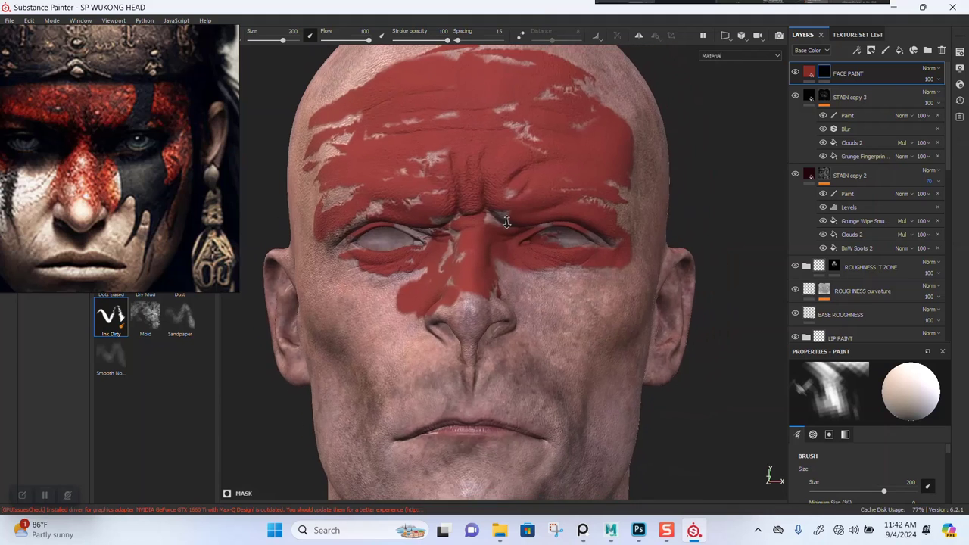
{"action": "right_click_drag", "start_coordinate": [522, 227], "coordinate": [496, 235], "text": "alt"}
{"action": "middle_click_drag", "start_coordinate": [552, 216], "coordinate": [583, 242], "text": "alt"}
{"action": "mouse_move", "coordinate": [587, 242]}
{"action": "left_mouse_down", "text": "alt"}
{"action": "mouse_move", "coordinate": [583, 219]}
{"action": "mouse_move", "coordinate": [596, 254]}
{"action": "mouse_move", "coordinate": [592, 303]}
{"action": "mouse_move", "coordinate": [617, 282]}
{"action": "mouse_move", "coordinate": [584, 246]}
{"action": "mouse_move", "coordinate": [534, 285]}
{"action": "left_mouse_up", "text": "alt"}
{"action": "right_click_drag", "start_coordinate": [534, 285], "coordinate": [553, 276], "text": "alt"}
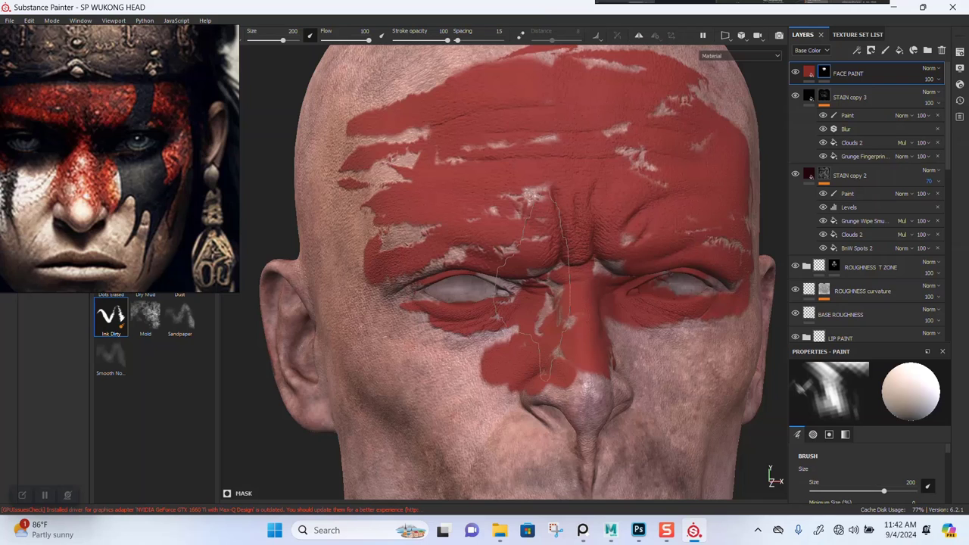
{"action": "mouse_move", "coordinate": [526, 296]}
{"action": "left_mouse_down", "text": "alt"}
{"action": "mouse_move", "coordinate": [511, 310]}
{"action": "mouse_move", "coordinate": [488, 301]}
{"action": "left_mouse_up", "text": "alt"}
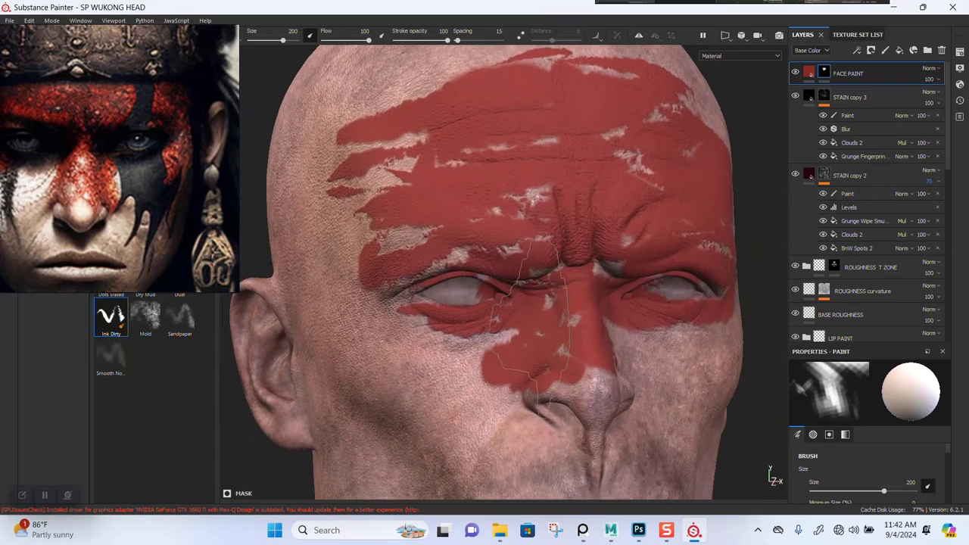
{"action": "middle_click_drag", "start_coordinate": [488, 302], "coordinate": [563, 295], "text": "alt"}
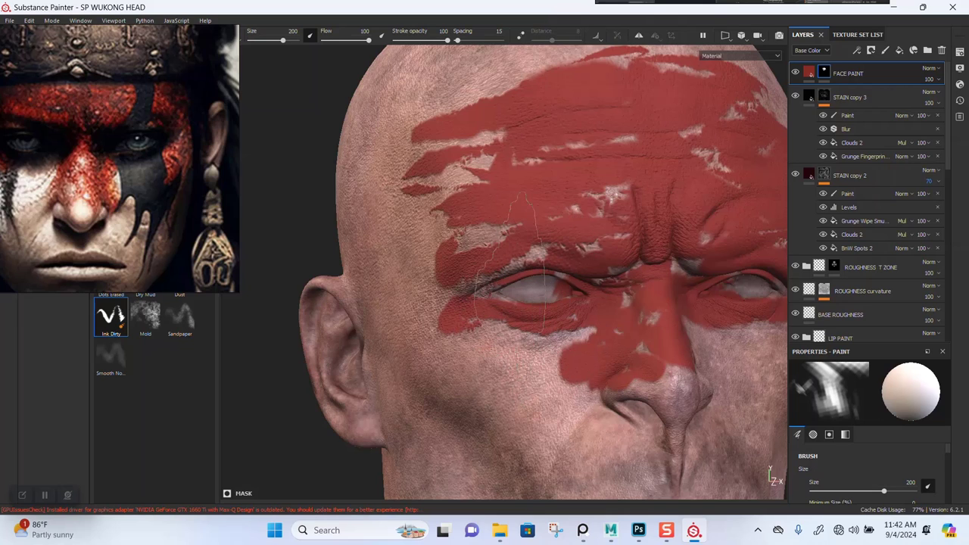
{"action": "left_click_drag", "start_coordinate": [361, 246], "coordinate": [459, 261]}
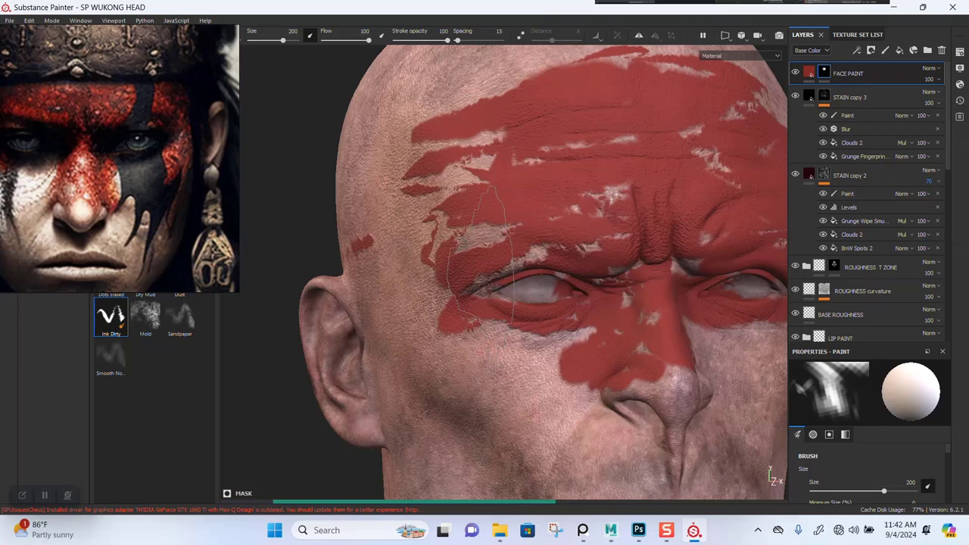
- Inspect the red paint on the forehead, eyes and nose from several angles and distances
{"action": "right_click_drag", "start_coordinate": [481, 310], "coordinate": [487, 189], "text": "alt"}
{"action": "left_click_drag", "start_coordinate": [487, 189], "coordinate": [519, 264], "text": "alt"}
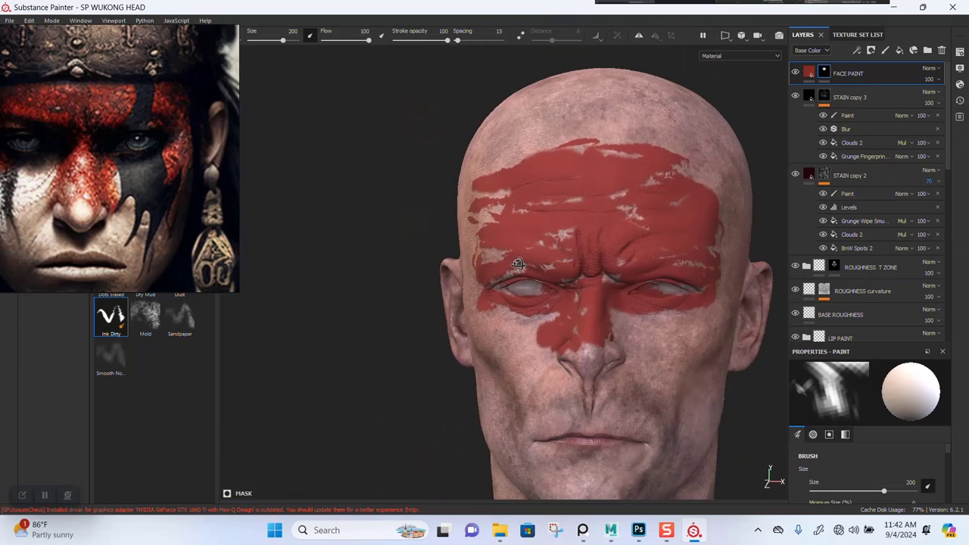
{"action": "middle_click_drag", "start_coordinate": [519, 265], "coordinate": [459, 270], "text": "alt"}
{"action": "left_click_drag", "start_coordinate": [471, 212], "coordinate": [532, 227], "text": "alt"}
{"action": "middle_click_drag", "start_coordinate": [502, 315], "coordinate": [498, 283], "text": "alt"}
{"action": "right_click_drag", "start_coordinate": [406, 254], "coordinate": [490, 271], "text": "alt"}
{"action": "left_click_drag", "start_coordinate": [489, 271], "coordinate": [532, 282], "text": "alt"}
{"action": "right_click_drag", "start_coordinate": [447, 322], "coordinate": [487, 342], "text": "alt"}
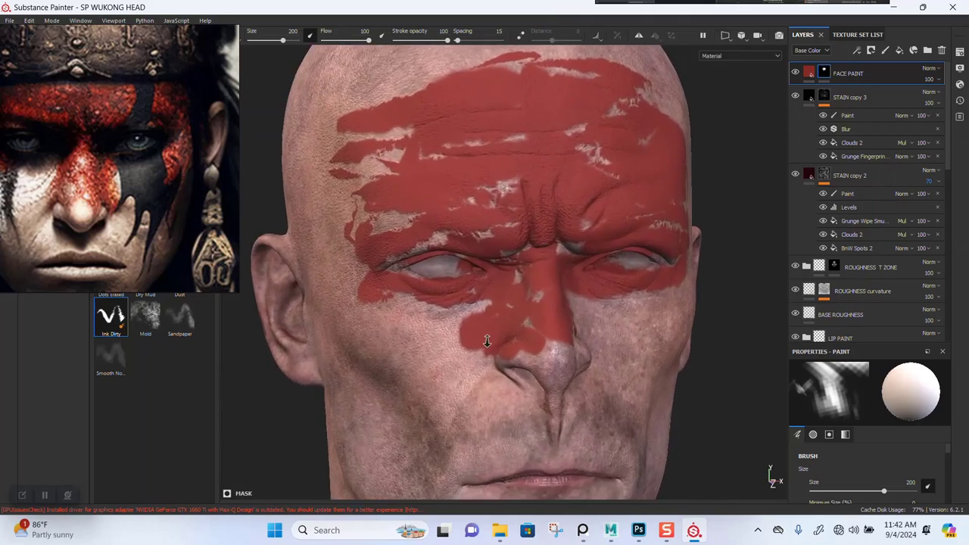
{"action": "left_click_drag", "start_coordinate": [487, 341], "coordinate": [490, 362], "text": "alt"}
{"action": "mouse_move", "coordinate": [503, 266]}
{"action": "left_mouse_down", "text": "alt"}
{"action": "mouse_move", "coordinate": [480, 324]}
{"action": "mouse_move", "coordinate": [478, 309]}
{"action": "mouse_move", "coordinate": [396, 267]}
{"action": "mouse_move", "coordinate": [528, 261]}
{"action": "mouse_move", "coordinate": [539, 213]}
{"action": "left_mouse_up", "text": "alt"}
{"action": "right_click_drag", "start_coordinate": [451, 233], "coordinate": [473, 253], "text": "alt"}
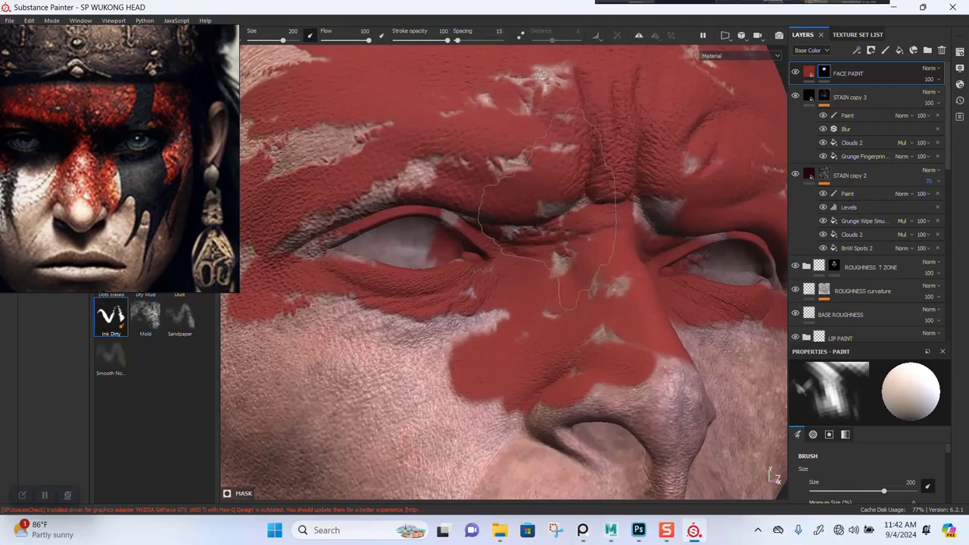
{"action": "left_click_drag", "start_coordinate": [473, 252], "coordinate": [509, 265], "text": "alt"}
{"action": "middle_click_drag", "start_coordinate": [531, 218], "coordinate": [541, 278], "text": "alt"}
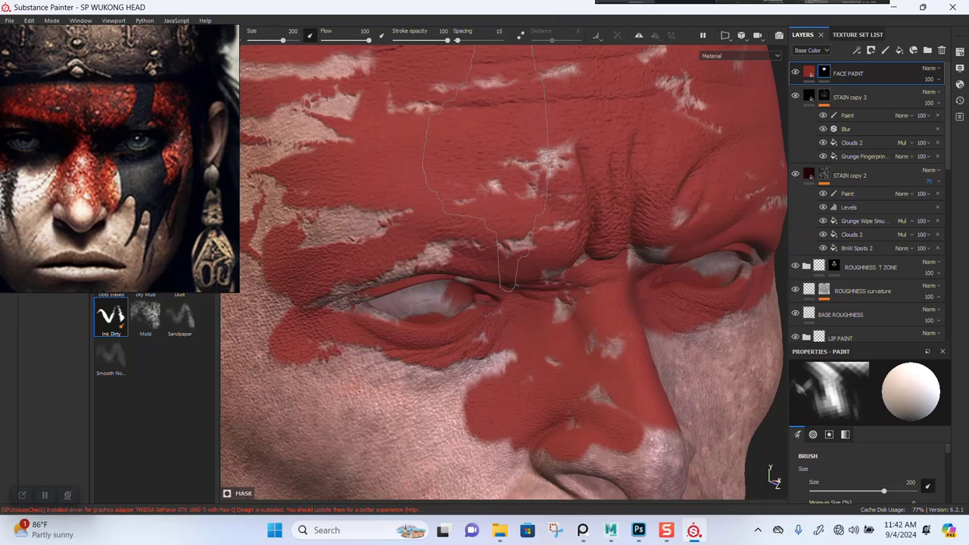
- Switch the mask brush to black and erase a thin broken streak from the red paint above the character's right brow
{"action": "key", "text": "x"}
{"action": "left_click", "coordinate": [416, 163]}
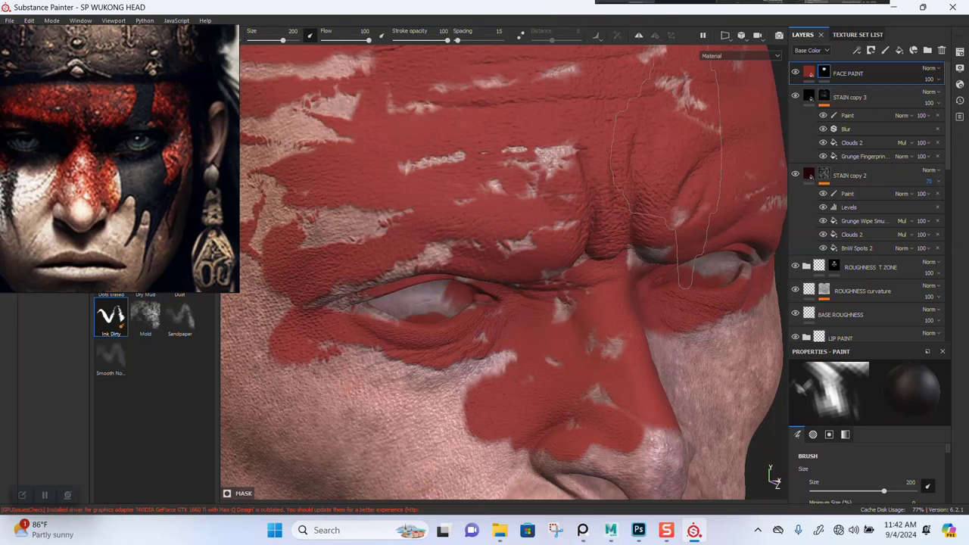
- Spatter red speckles with the Dirt 3 brush over the right temple and into the gaps between the stripes there
{"action": "scroll", "coordinate": [533, 152], "scroll_direction": "down", "scroll_amount": 3}
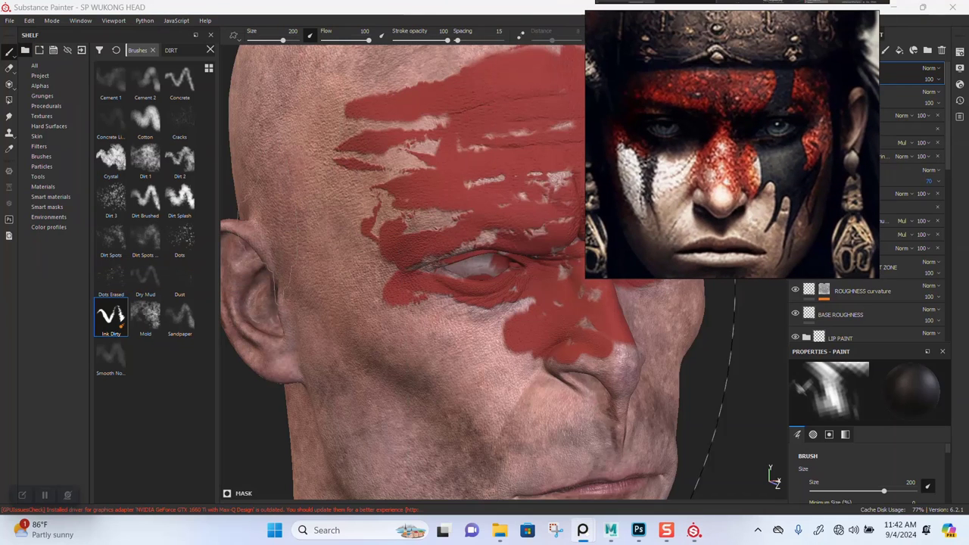
{"action": "left_click", "coordinate": [118, 201]}
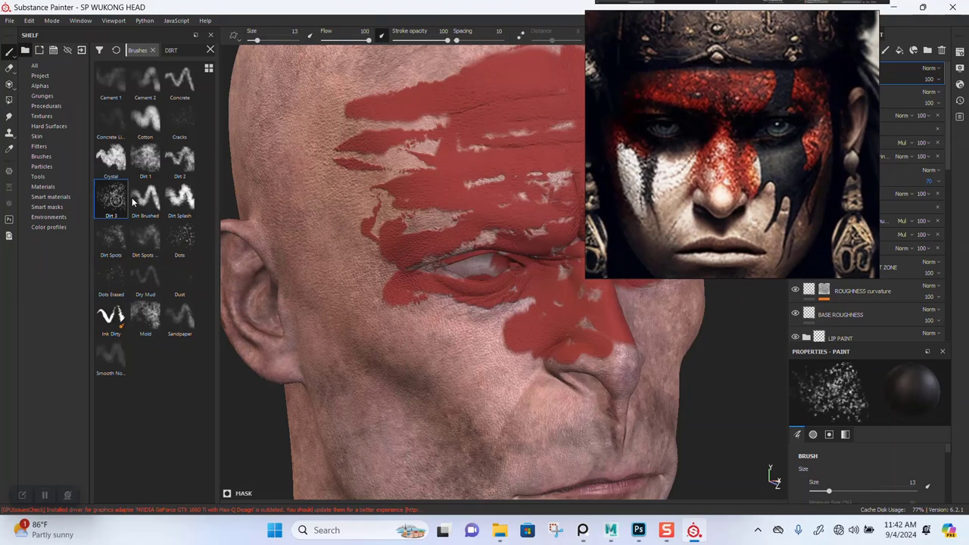
{"action": "mouse_move", "coordinate": [389, 128]}
{"action": "left_mouse_down", "text": "alt"}
{"action": "mouse_move", "coordinate": [378, 176]}
{"action": "mouse_move", "coordinate": [390, 214]}
{"action": "mouse_move", "coordinate": [377, 226]}
{"action": "left_mouse_up", "text": "alt"}
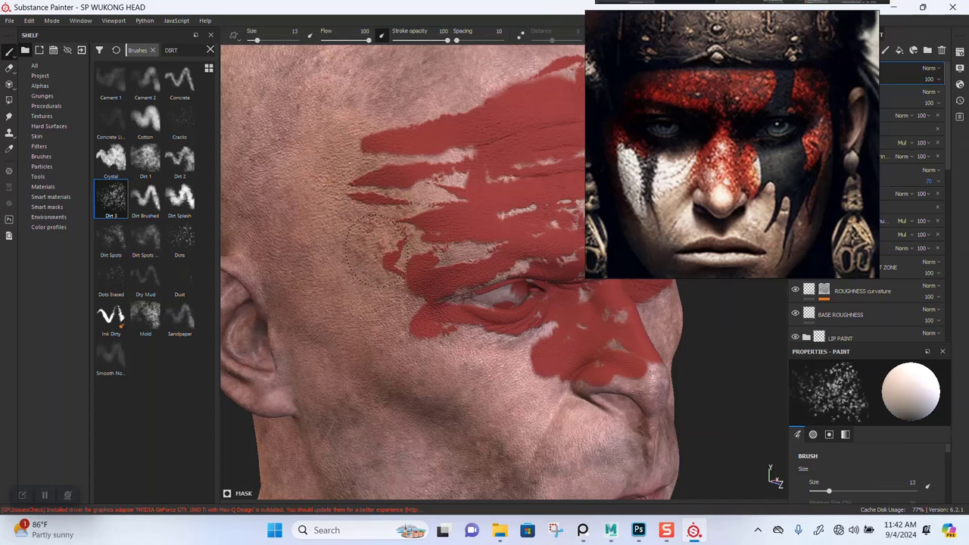
{"action": "scroll", "coordinate": [474, 224], "scroll_direction": "up", "scroll_amount": 3}
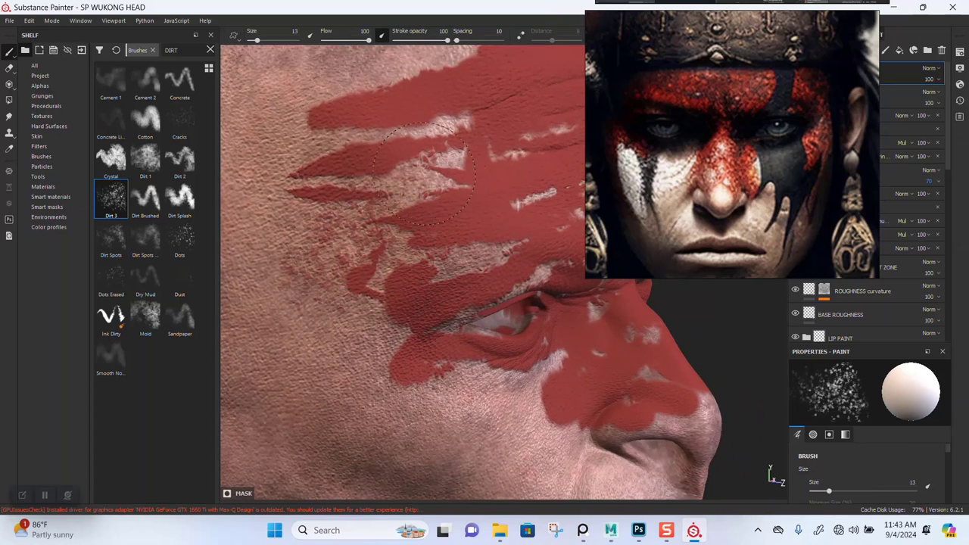
{"action": "left_click_drag", "start_coordinate": [422, 158], "coordinate": [442, 180]}
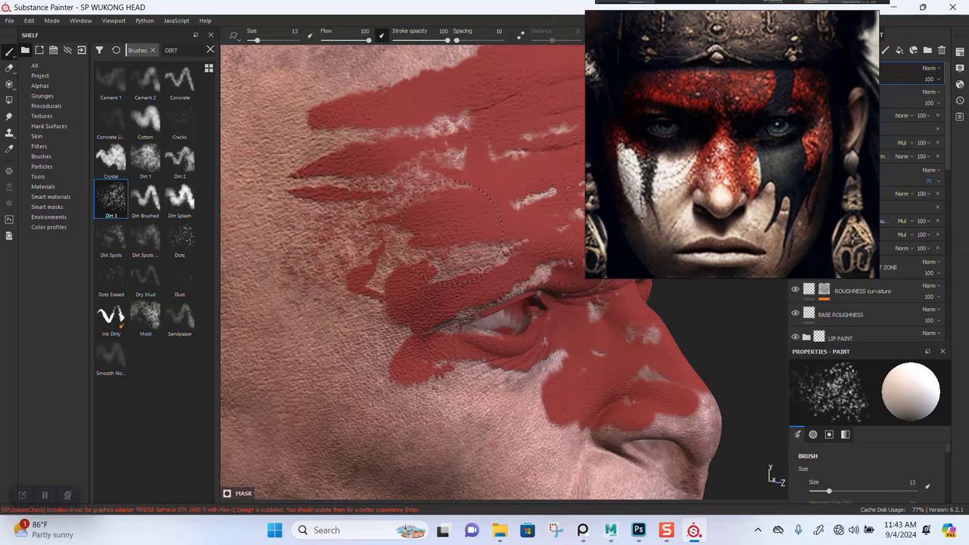
{"action": "left_click_drag", "start_coordinate": [655, 213], "coordinate": [854, 204]}
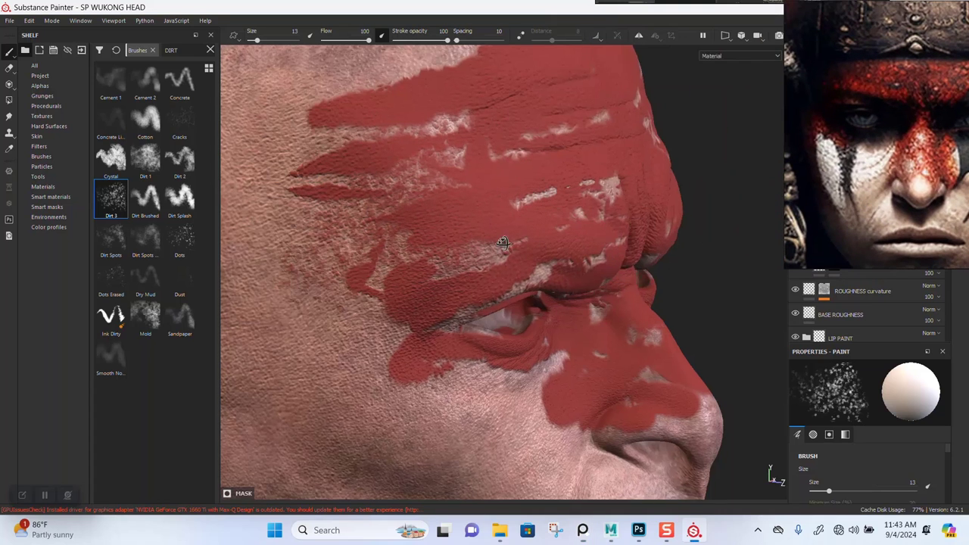
- Reduce the Dirt 3 brush to size 6.8 and, with black on the mask, speckle wear across the forehead's red paint
{"action": "mouse_move", "coordinate": [469, 262]}
{"action": "left_mouse_down", "text": "alt"}
{"action": "mouse_move", "coordinate": [388, 254]}
{"action": "mouse_move", "coordinate": [511, 233]}
{"action": "mouse_move", "coordinate": [534, 250]}
{"action": "left_mouse_up", "text": "alt"}
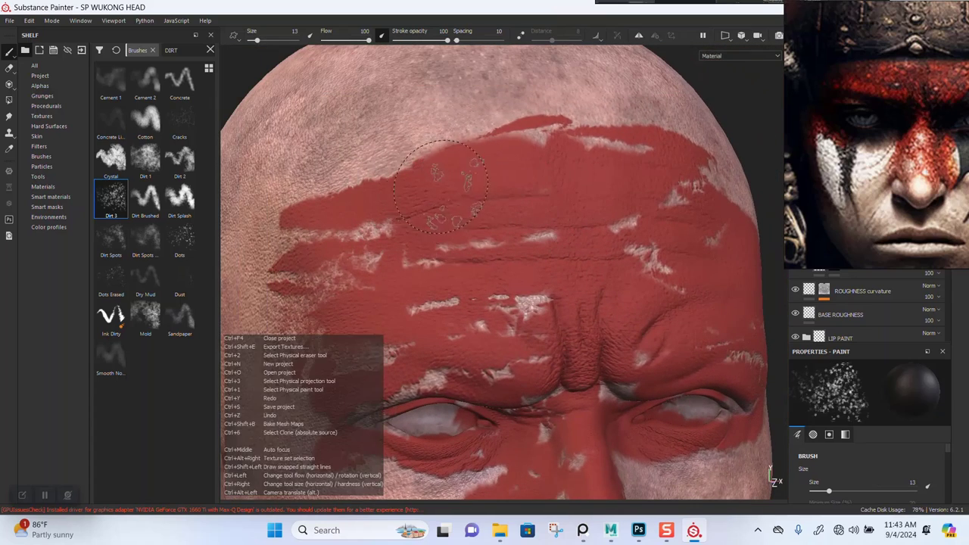
{"action": "right_click_drag", "start_coordinate": [455, 180], "coordinate": [428, 181], "text": "ctrl"}
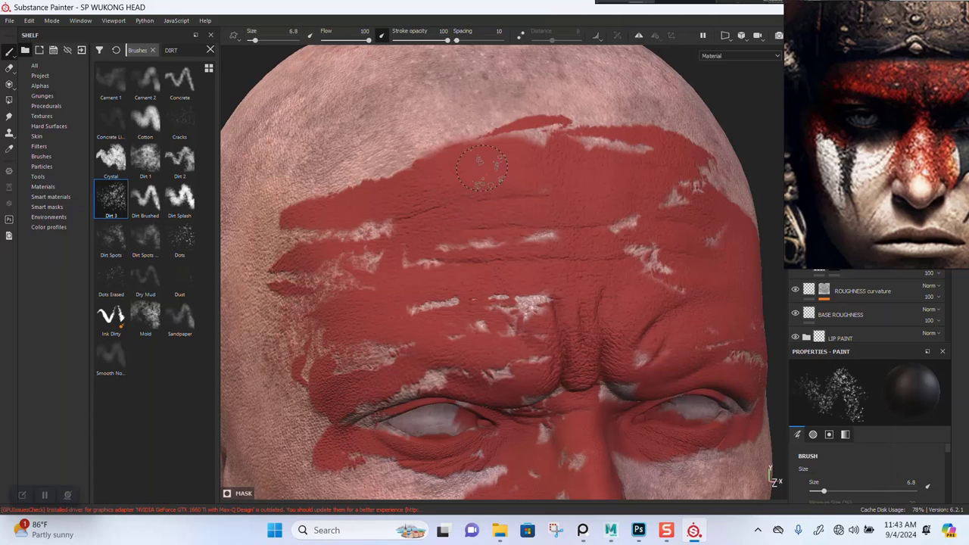
{"action": "mouse_move", "coordinate": [453, 178]}
{"action": "left_mouse_down"}
{"action": "mouse_move", "coordinate": [399, 181]}
{"action": "mouse_move", "coordinate": [441, 190]}
{"action": "left_mouse_up"}
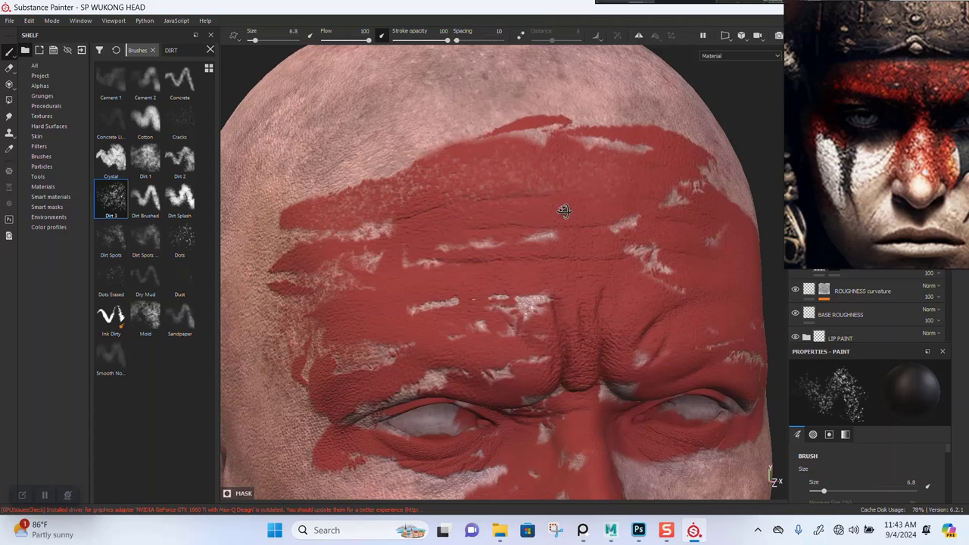
{"action": "left_click_drag", "start_coordinate": [564, 211], "coordinate": [462, 226], "text": "alt"}
{"action": "mouse_move", "coordinate": [518, 202]}
{"action": "left_mouse_down"}
{"action": "mouse_move", "coordinate": [261, 280]}
{"action": "mouse_move", "coordinate": [387, 307]}
{"action": "mouse_move", "coordinate": [541, 311]}
{"action": "left_mouse_up"}
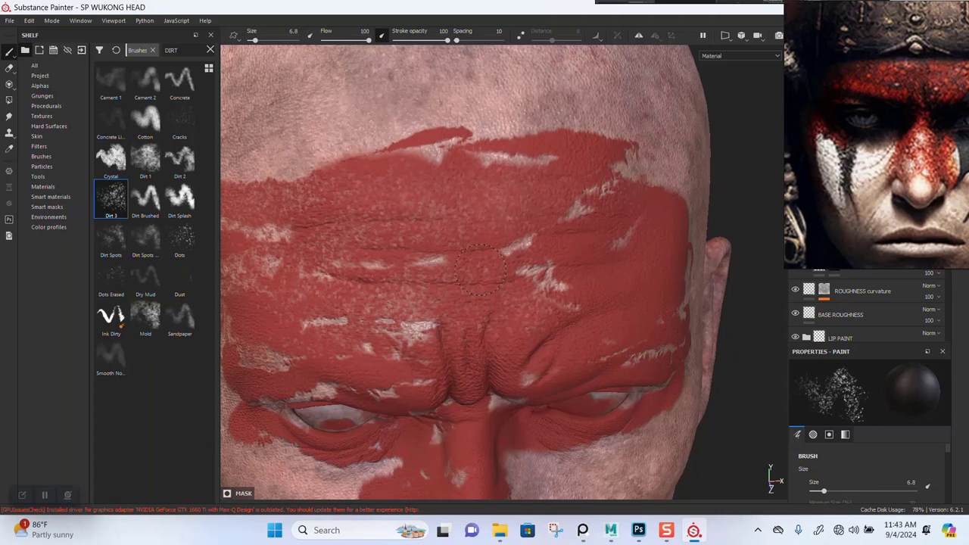
{"action": "left_click_drag", "start_coordinate": [642, 258], "coordinate": [530, 261], "text": "alt"}
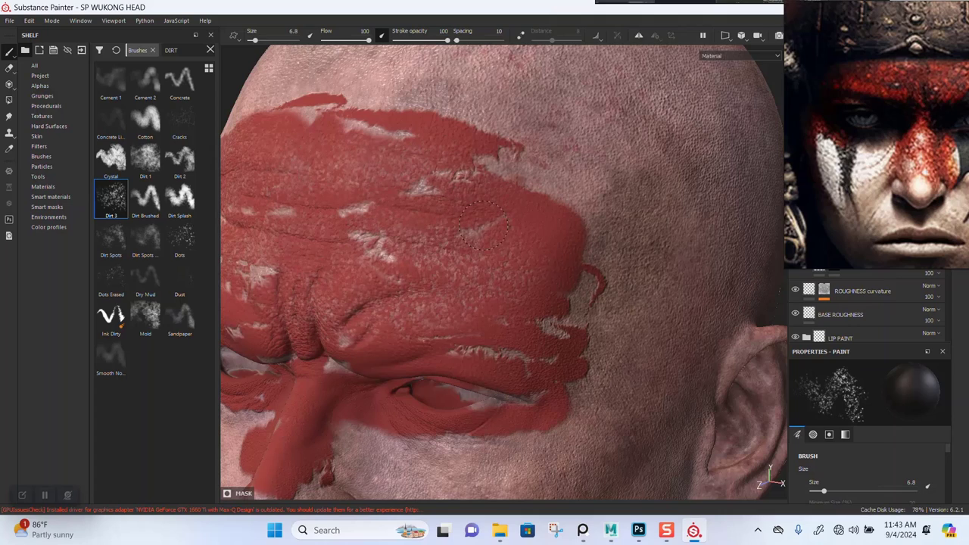
- Speckle the same fine wear into the red paint on the nose, under the eyes and beside the left eye
{"action": "mouse_move", "coordinate": [570, 234]}
{"action": "left_mouse_down", "text": "alt"}
{"action": "mouse_move", "coordinate": [544, 240]}
{"action": "mouse_move", "coordinate": [553, 246]}
{"action": "left_mouse_up", "text": "alt"}
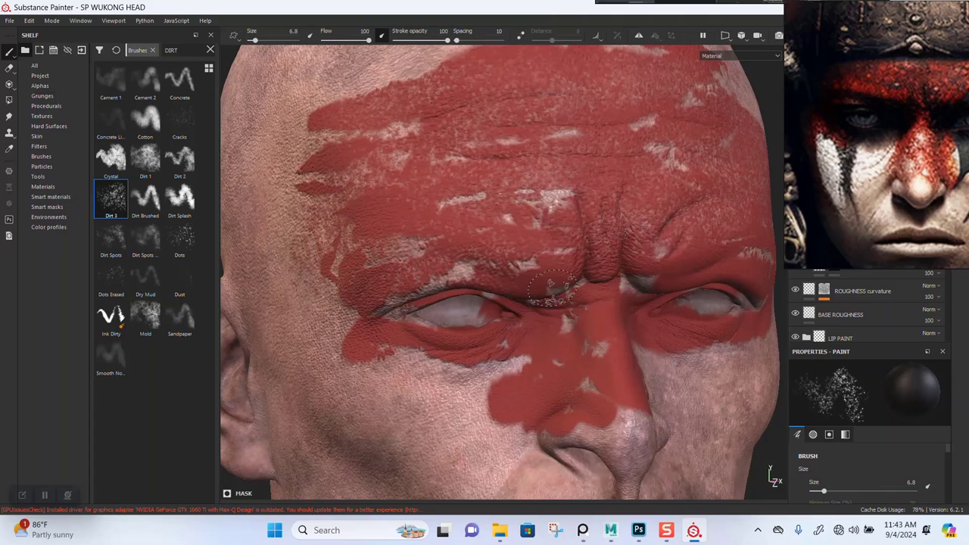
{"action": "left_click_drag", "start_coordinate": [568, 368], "coordinate": [587, 392]}
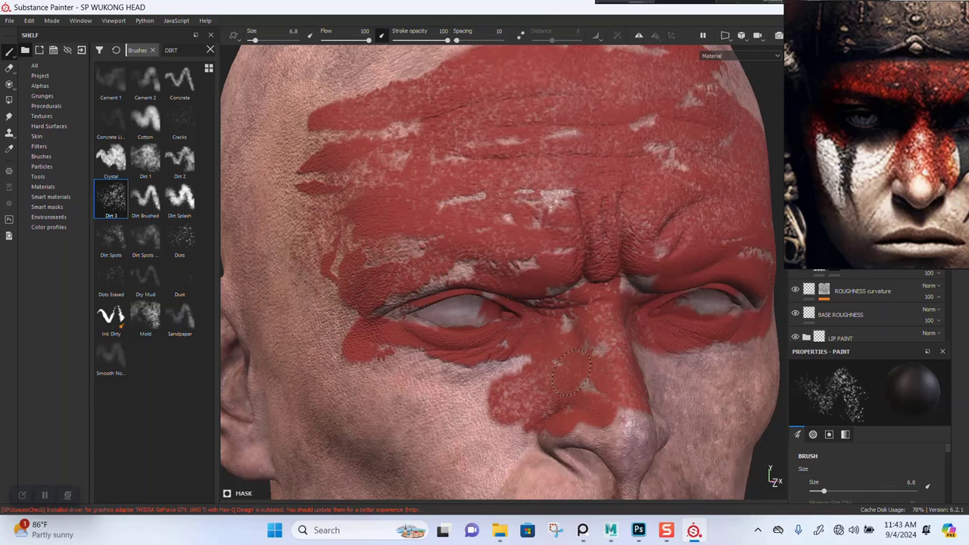
{"action": "left_click_drag", "start_coordinate": [455, 337], "coordinate": [383, 324], "text": "alt"}
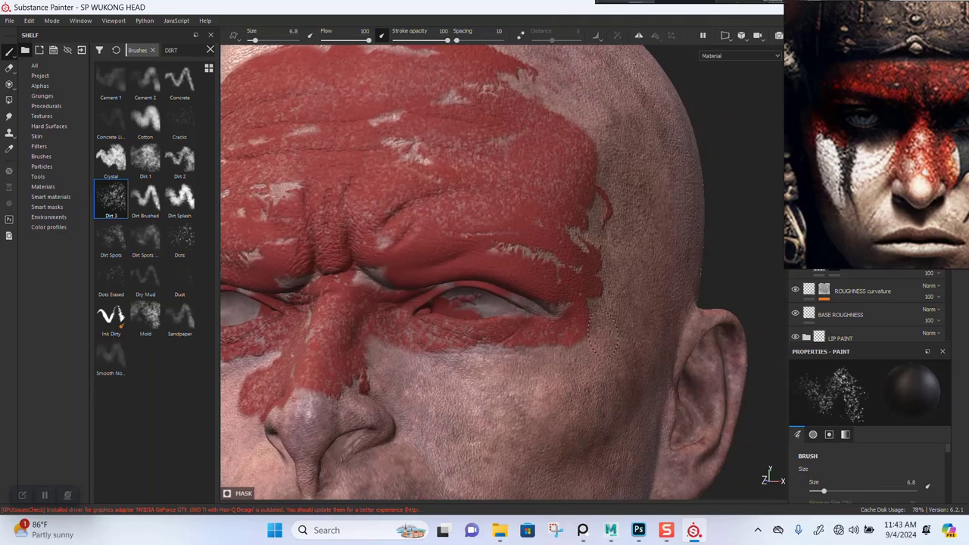
- Check the FACE PAINT layer's fill colour, roughness and height settings, and return to its mask
{"action": "left_click_drag", "start_coordinate": [815, 203], "coordinate": [625, 122]}
{"action": "left_click", "coordinate": [809, 73]}
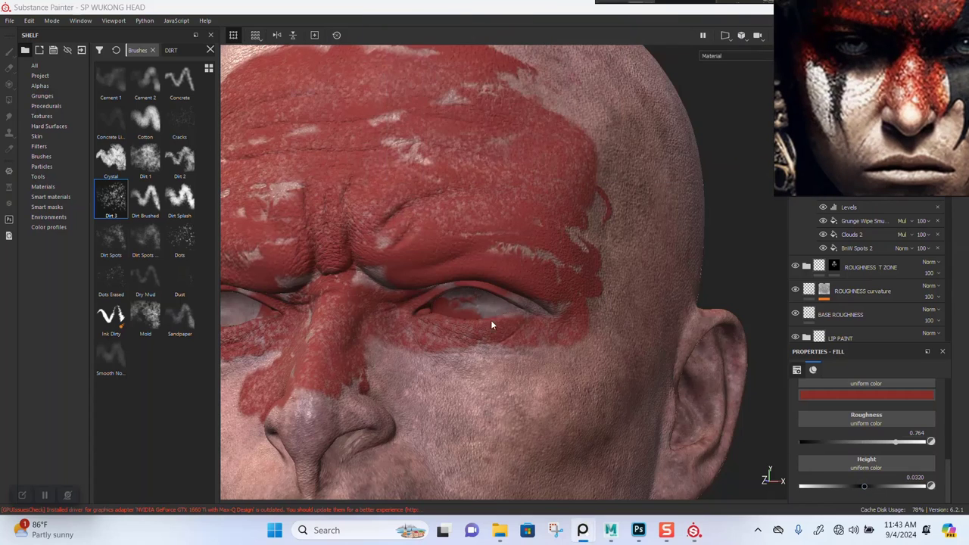
{"action": "left_click_drag", "start_coordinate": [491, 320], "coordinate": [602, 321], "text": "alt"}
{"action": "right_click_drag", "start_coordinate": [602, 321], "coordinate": [585, 368], "text": "alt"}
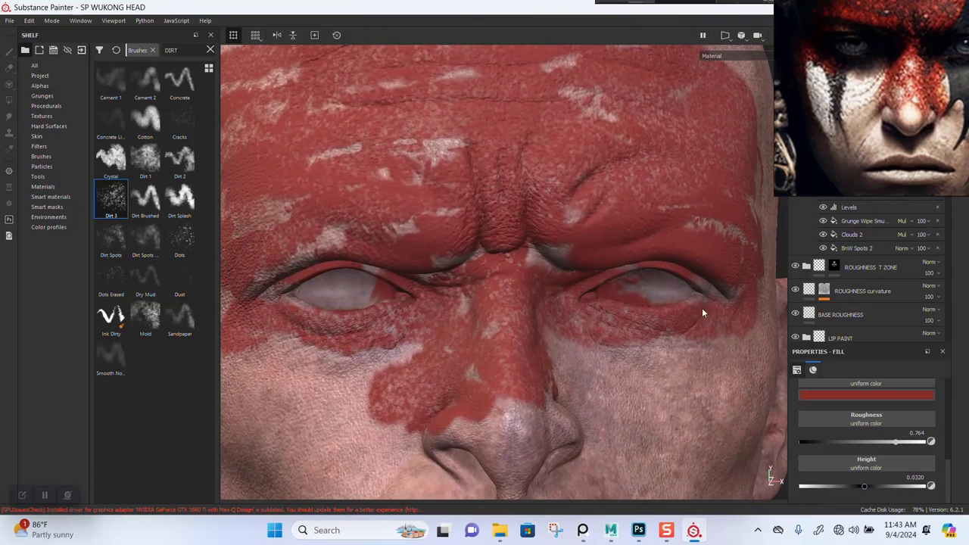
{"action": "mouse_move", "coordinate": [852, 144]}
{"action": "right_mouse_down"}
{"action": "mouse_move", "coordinate": [695, 91]}
{"action": "mouse_move", "coordinate": [484, 84]}
{"action": "mouse_move", "coordinate": [817, 106]}
{"action": "right_mouse_up"}
{"action": "left_click", "coordinate": [824, 73]}
- Speckle more wear with Dirt 3 into the red paint around the nose, the right brow and the right temple
{"action": "left_click_drag", "start_coordinate": [538, 337], "coordinate": [521, 331], "text": "alt"}
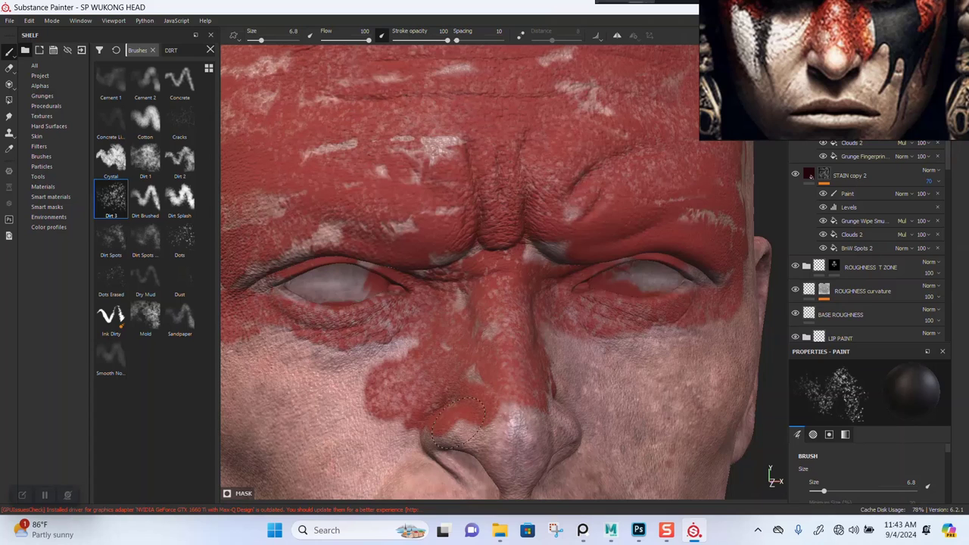
{"action": "right_click_drag", "start_coordinate": [638, 346], "coordinate": [628, 296], "text": "alt"}
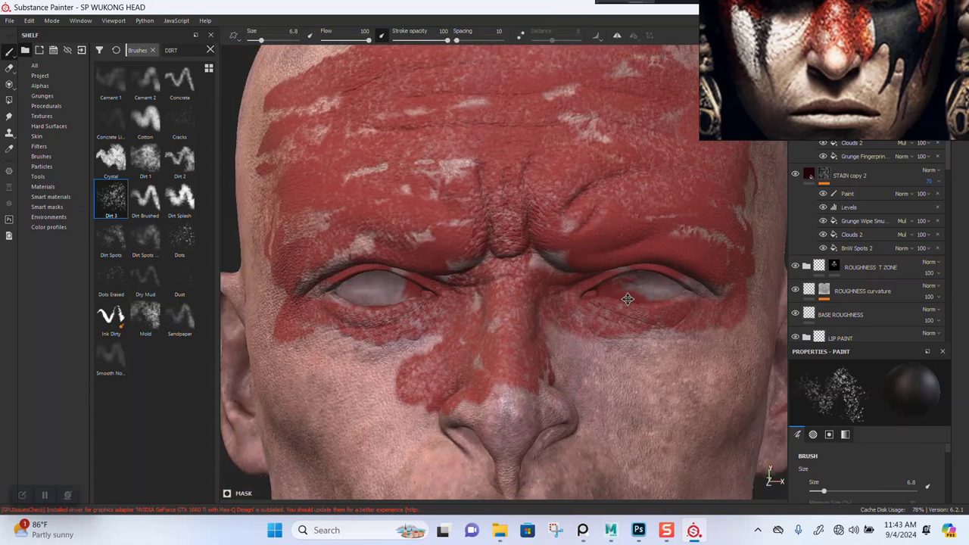
{"action": "mouse_move", "coordinate": [628, 296]}
{"action": "left_mouse_down", "text": "alt"}
{"action": "mouse_move", "coordinate": [508, 340]}
{"action": "mouse_move", "coordinate": [579, 318]}
{"action": "left_mouse_up", "text": "alt"}
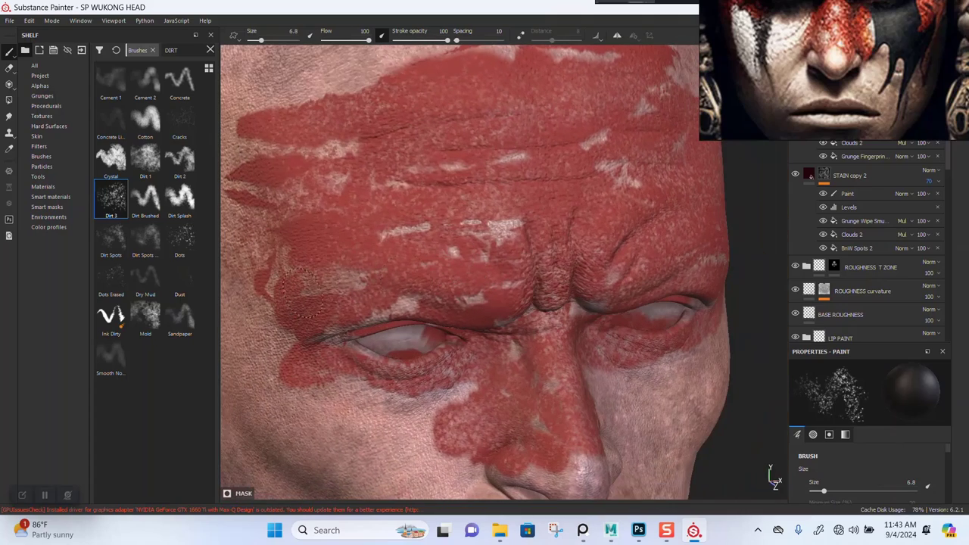
{"action": "mouse_move", "coordinate": [529, 243]}
{"action": "left_mouse_down", "text": "alt"}
{"action": "mouse_move", "coordinate": [546, 193]}
{"action": "mouse_move", "coordinate": [568, 257]}
{"action": "mouse_move", "coordinate": [531, 186]}
{"action": "left_mouse_up", "text": "alt"}
{"action": "right_click_drag", "start_coordinate": [595, 241], "coordinate": [528, 256], "text": "alt"}
{"action": "left_click_drag", "start_coordinate": [528, 256], "coordinate": [510, 274], "text": "alt"}
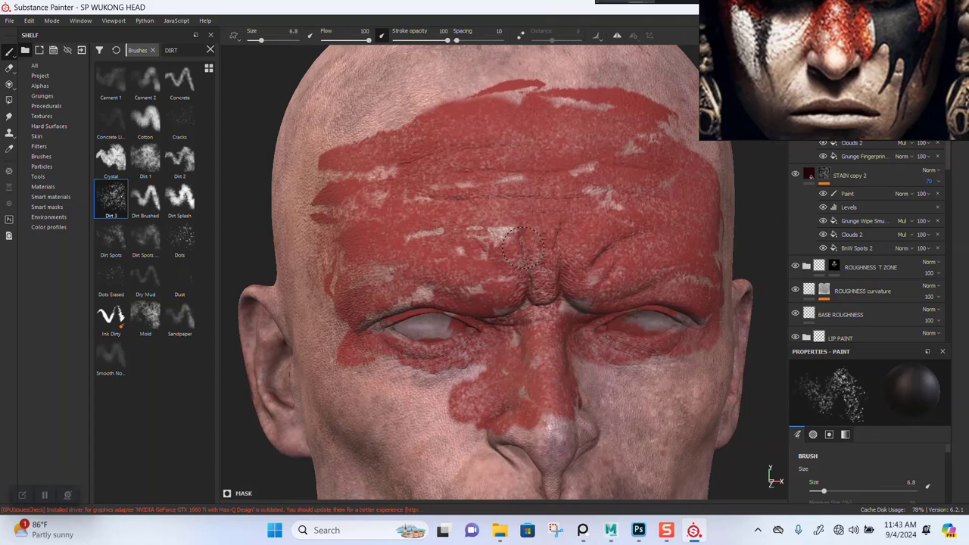
- Compare with the reference picture and add further fine wear to the paint on the brow ridges and between the brows
{"action": "mouse_move", "coordinate": [829, 59]}
{"action": "right_mouse_down"}
{"action": "mouse_move", "coordinate": [779, 187]}
{"action": "mouse_move", "coordinate": [841, 99]}
{"action": "right_mouse_up"}
{"action": "right_click_drag", "start_coordinate": [559, 273], "coordinate": [593, 266], "text": "alt"}
{"action": "left_click_drag", "start_coordinate": [560, 282], "coordinate": [600, 262], "text": "alt"}
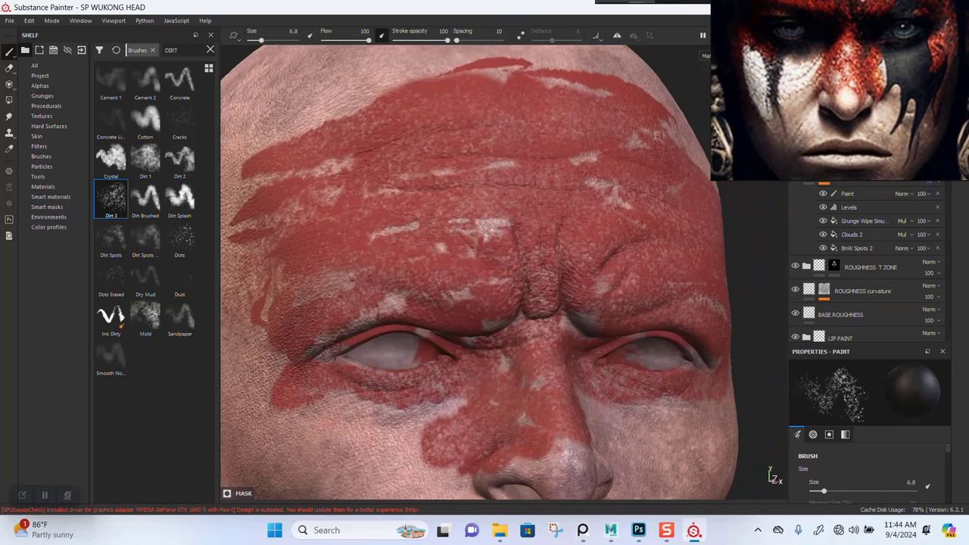
{"action": "middle_click_drag", "start_coordinate": [583, 326], "coordinate": [588, 236], "text": "alt"}
{"action": "right_click_drag", "start_coordinate": [561, 274], "coordinate": [533, 284], "text": "alt"}
{"action": "left_click_drag", "start_coordinate": [528, 282], "coordinate": [524, 305], "text": "alt"}
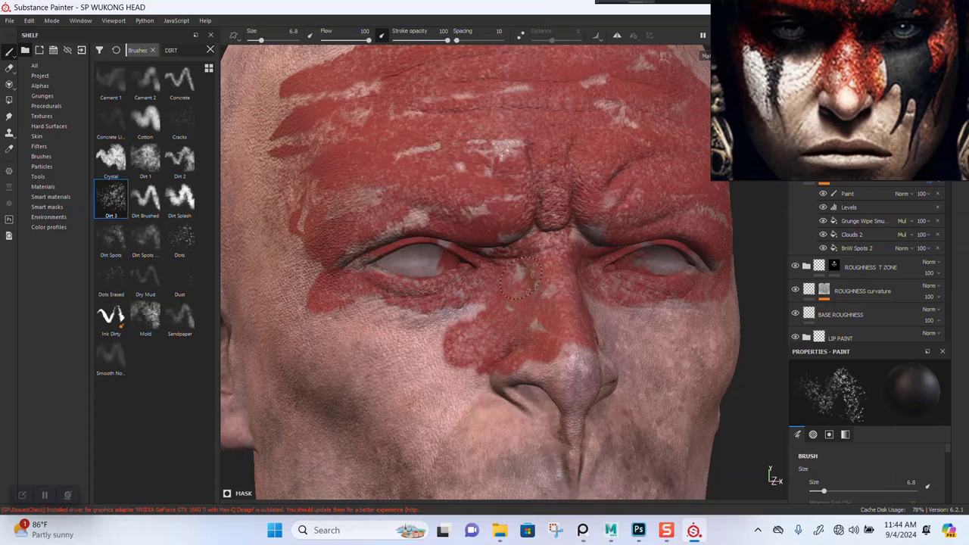
{"action": "mouse_move", "coordinate": [580, 314]}
{"action": "left_mouse_down", "text": "alt"}
{"action": "mouse_move", "coordinate": [594, 298]}
{"action": "mouse_move", "coordinate": [574, 299]}
{"action": "left_mouse_up", "text": "alt"}
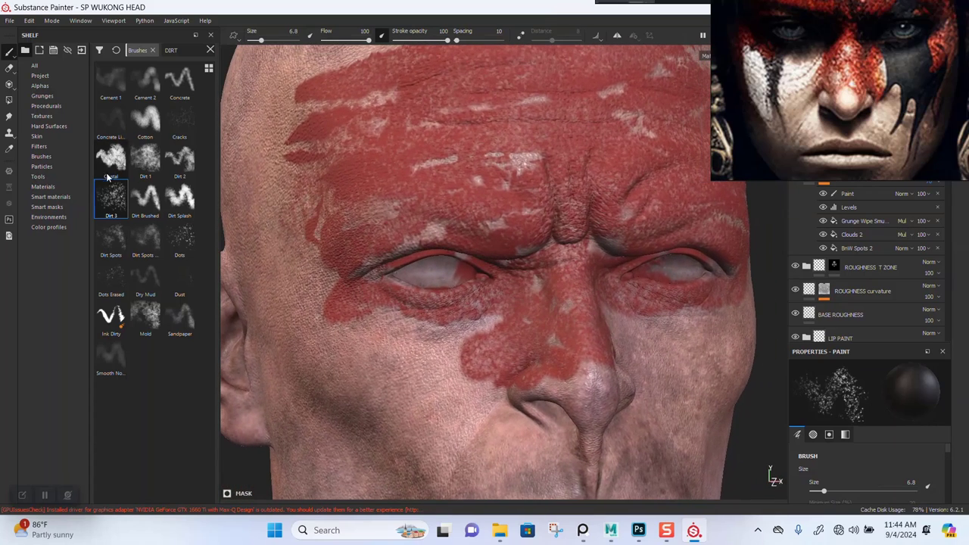
- Wear away the red beside the right nostril and under the right eye using the Dirt 1 brush at size 20 in black
{"action": "left_click", "coordinate": [145, 160]}
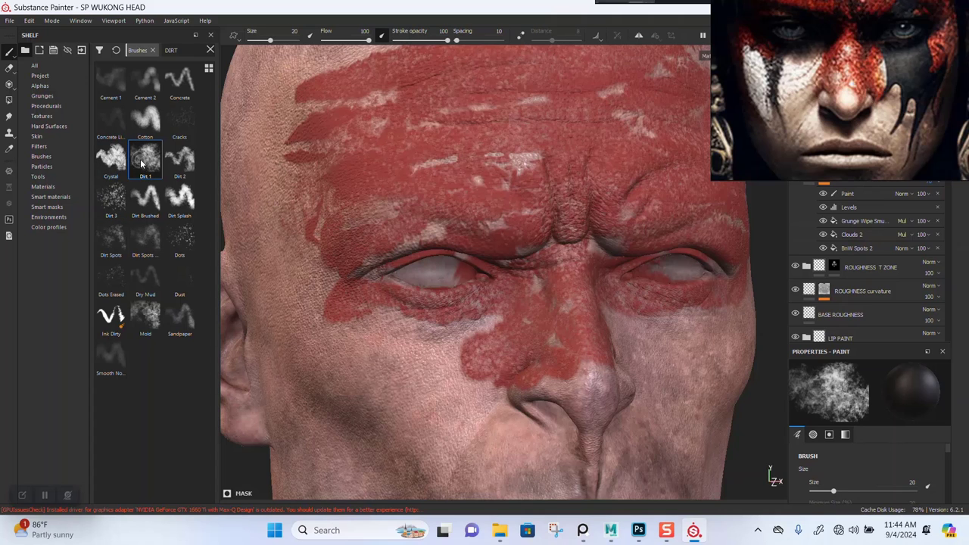
{"action": "left_click_drag", "start_coordinate": [469, 356], "coordinate": [511, 350], "text": "alt"}
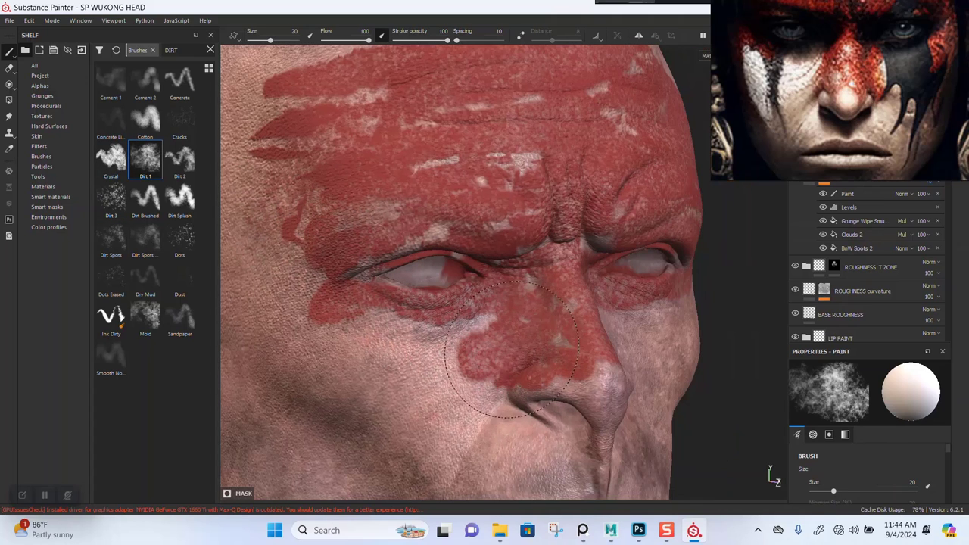
{"action": "key", "text": "ctrl+z"}
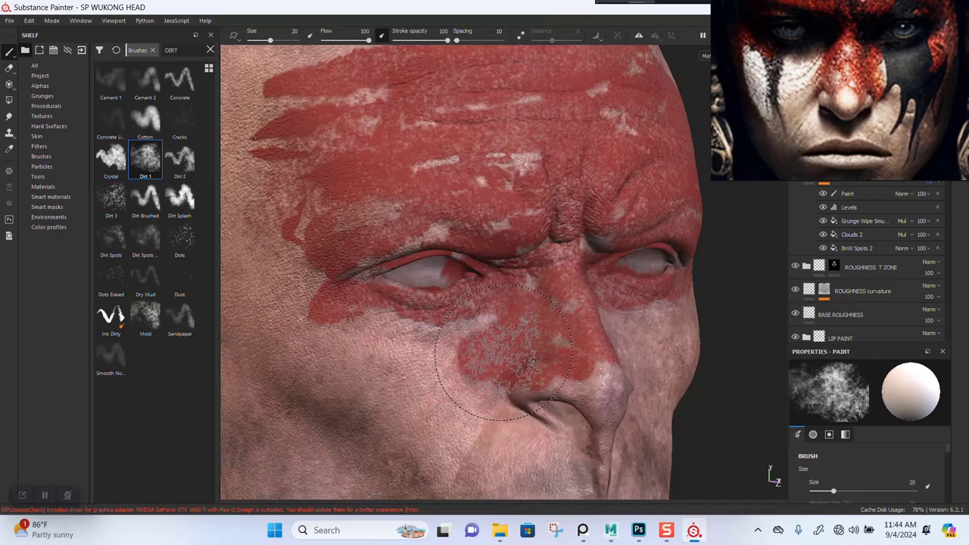
{"action": "key", "text": "x"}
{"action": "left_click", "coordinate": [517, 339]}
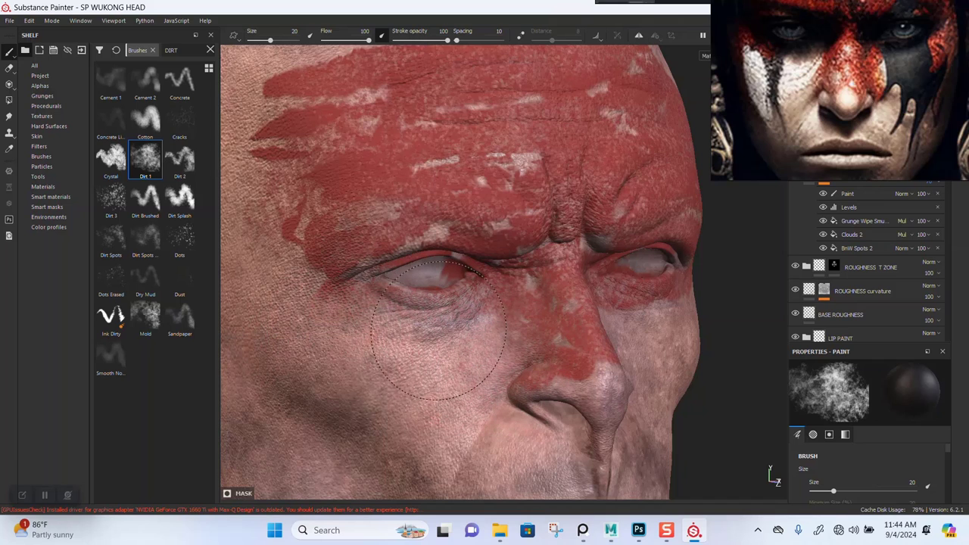
{"action": "scroll", "coordinate": [504, 352], "scroll_direction": "down", "scroll_amount": 2}
{"action": "left_click_drag", "start_coordinate": [504, 352], "coordinate": [469, 327], "text": "alt"}
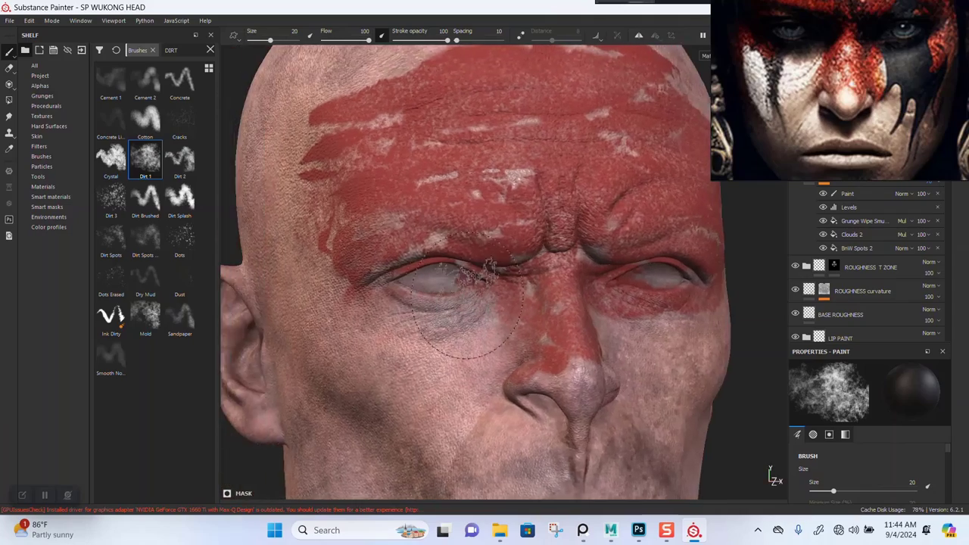
- Erase the leftover red around the nostrils with Dirt 1, reducing the brush to size 10.7 for the right nostril
{"action": "scroll", "coordinate": [488, 326], "scroll_direction": "up", "scroll_amount": 3}
{"action": "middle_click_drag", "start_coordinate": [678, 322], "coordinate": [532, 331], "text": "alt"}
{"action": "left_click_drag", "start_coordinate": [532, 329], "coordinate": [543, 356], "text": "alt"}
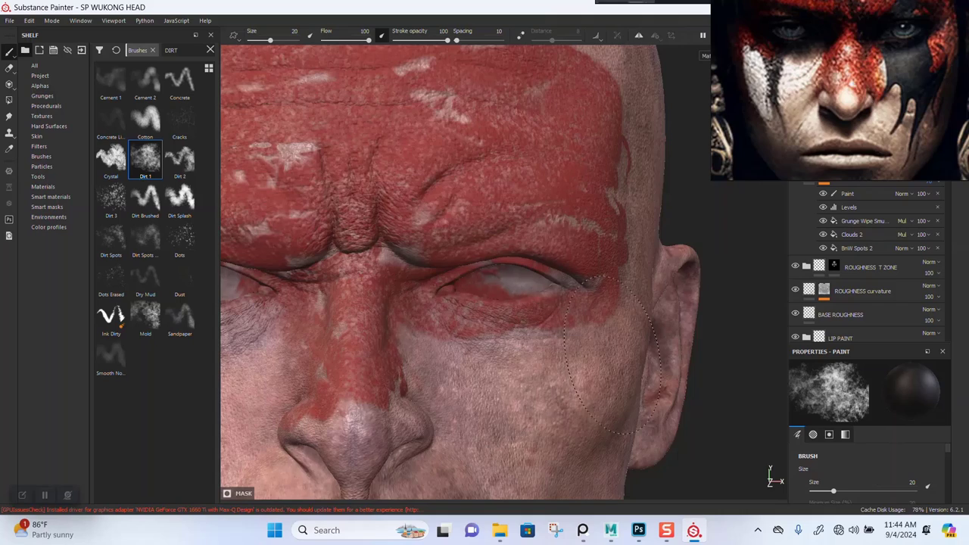
{"action": "scroll", "coordinate": [606, 356], "scroll_direction": "down", "scroll_amount": 2}
{"action": "left_click_drag", "start_coordinate": [481, 293], "coordinate": [498, 375], "text": "alt"}
{"action": "scroll", "coordinate": [475, 423], "scroll_direction": "up", "scroll_amount": 2}
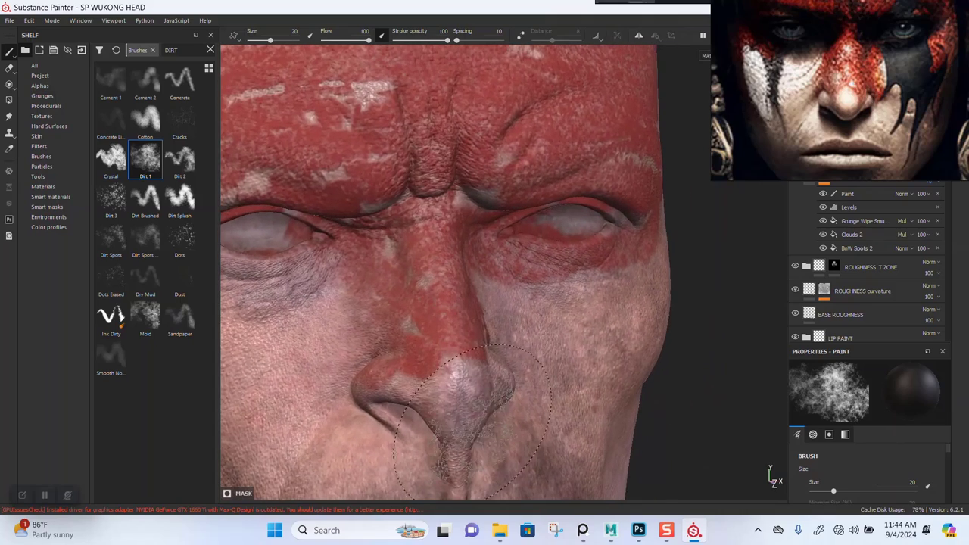
{"action": "right_click_drag", "start_coordinate": [463, 423], "coordinate": [404, 394], "text": "ctrl"}
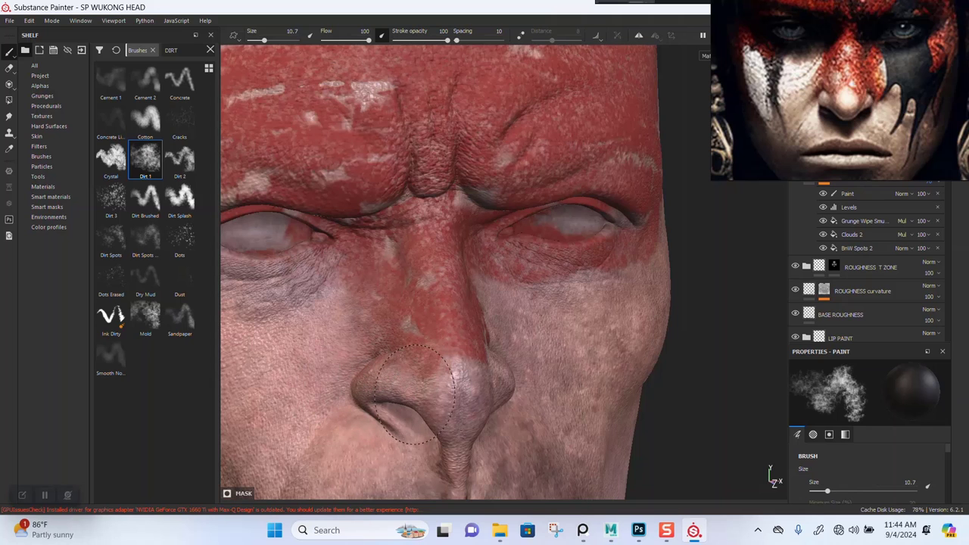
- Compare the worn red paint on the whole face with the reference picture from the front
{"action": "scroll", "coordinate": [415, 395], "scroll_direction": "down", "scroll_amount": 3}
{"action": "left_click_drag", "start_coordinate": [454, 352], "coordinate": [480, 284], "text": "alt"}
{"action": "scroll", "coordinate": [479, 273], "scroll_direction": "down", "scroll_amount": 1}
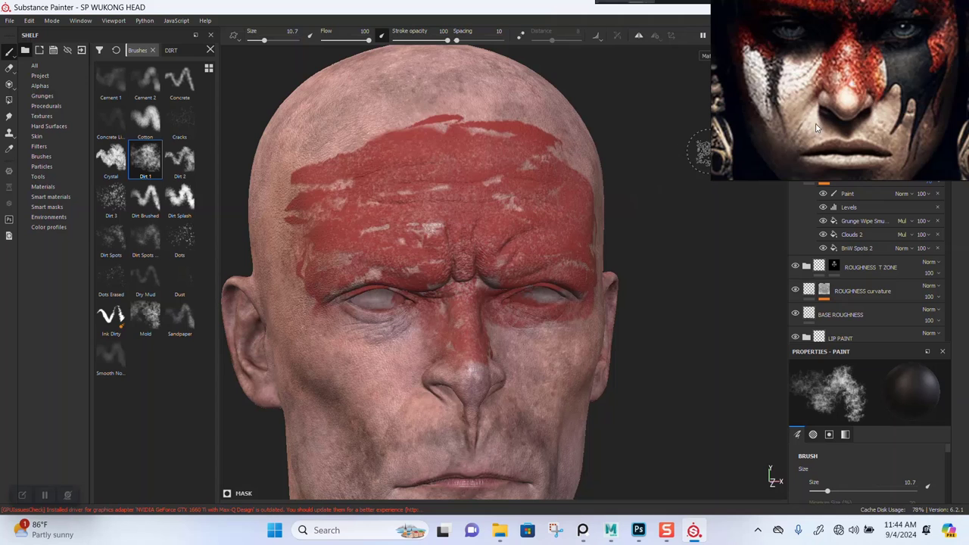
{"action": "left_click_drag", "start_coordinate": [714, 147], "coordinate": [392, 80]}
{"action": "left_click_drag", "start_coordinate": [519, 277], "coordinate": [538, 227], "text": "alt"}
{"action": "scroll", "coordinate": [538, 223], "scroll_direction": "down", "scroll_amount": 1}
{"action": "middle_click_drag", "start_coordinate": [539, 211], "coordinate": [559, 243], "text": "alt"}
{"action": "scroll", "coordinate": [559, 243], "scroll_direction": "up", "scroll_amount": 2}
{"action": "middle_click_drag", "start_coordinate": [626, 285], "coordinate": [656, 278], "text": "alt"}
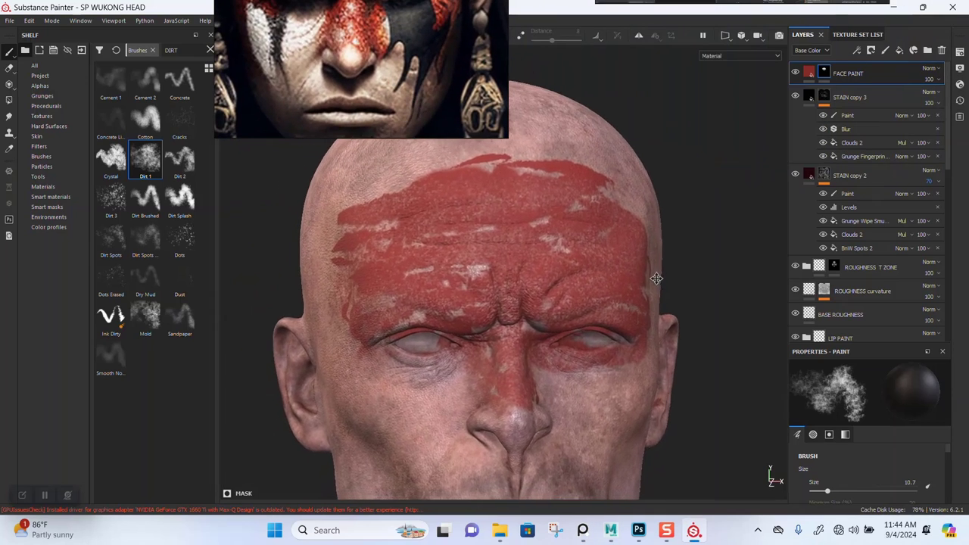
- Bring the painted eyes and nose of the reference picture into sight beside the head and duplicate the FACE PAINT layer
{"action": "right_click_drag", "start_coordinate": [408, 71], "coordinate": [391, 194]}
{"action": "mouse_move", "coordinate": [391, 195]}
{"action": "left_mouse_down"}
{"action": "mouse_move", "coordinate": [389, 241]}
{"action": "mouse_move", "coordinate": [385, 211]}
{"action": "mouse_move", "coordinate": [324, 159]}
{"action": "left_mouse_up"}
{"action": "left_click_drag", "start_coordinate": [472, 251], "coordinate": [463, 248], "text": "alt"}
{"action": "middle_click_drag", "start_coordinate": [464, 248], "coordinate": [481, 234], "text": "alt"}
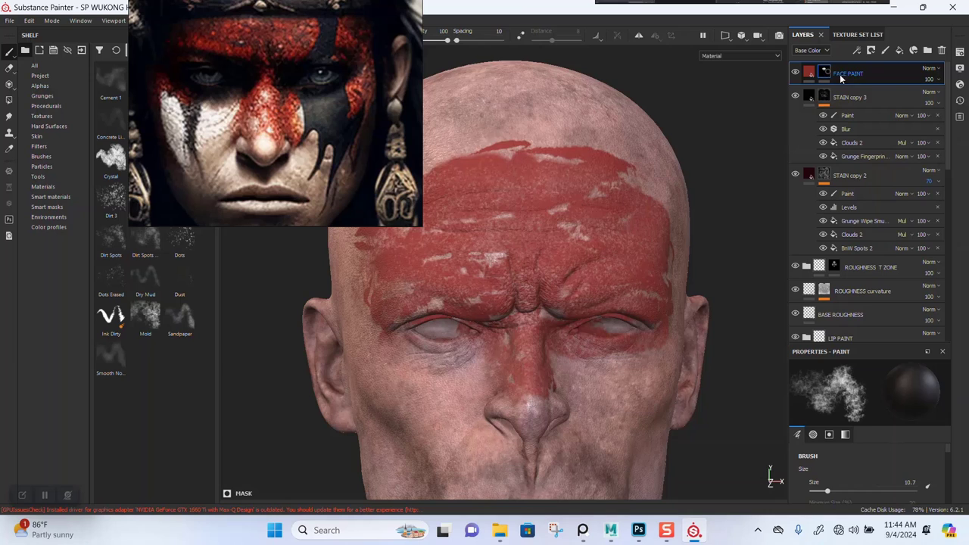
{"action": "key", "text": "ctrl+d"}
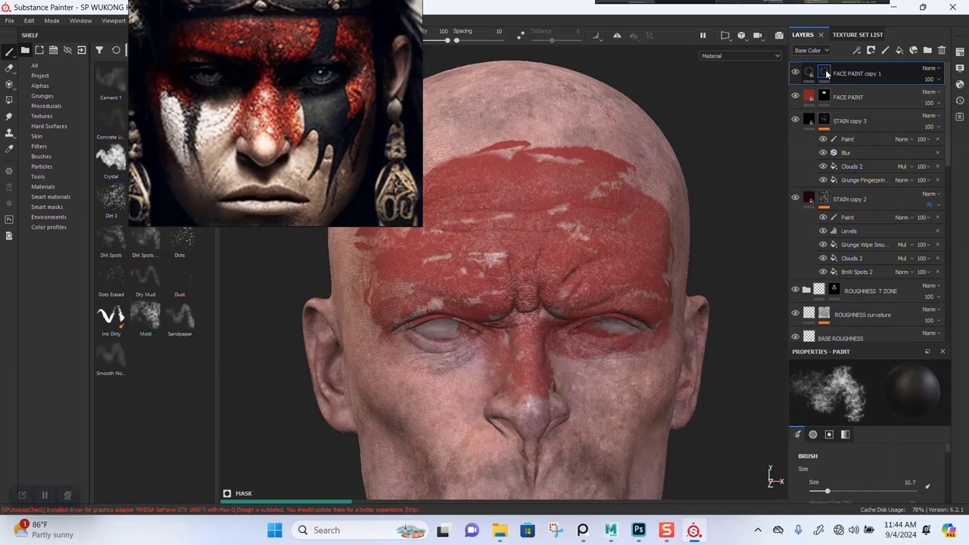
- Clear the mask of the FACE PAINT copy 1 layer and darken its base colour to a deep dark red
{"action": "right_click", "coordinate": [827, 73]}
{"action": "left_click", "coordinate": [850, 88]}
{"action": "left_click", "coordinate": [810, 73]}
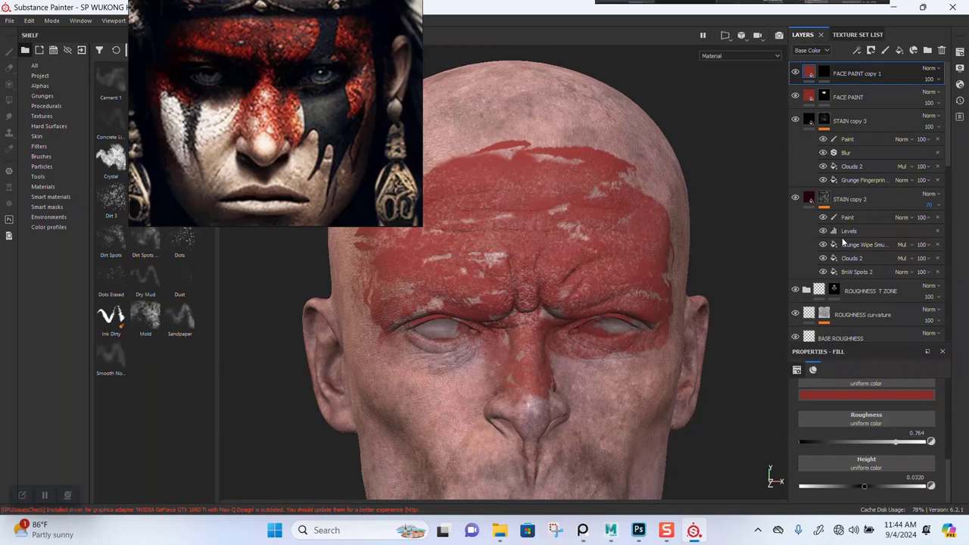
{"action": "left_click", "coordinate": [877, 395]}
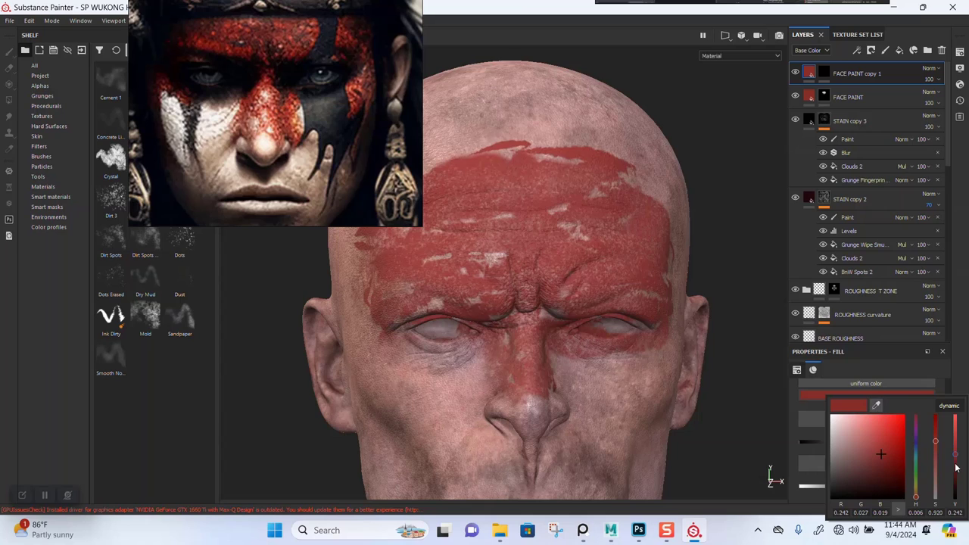
{"action": "left_click_drag", "start_coordinate": [955, 468], "coordinate": [956, 491]}
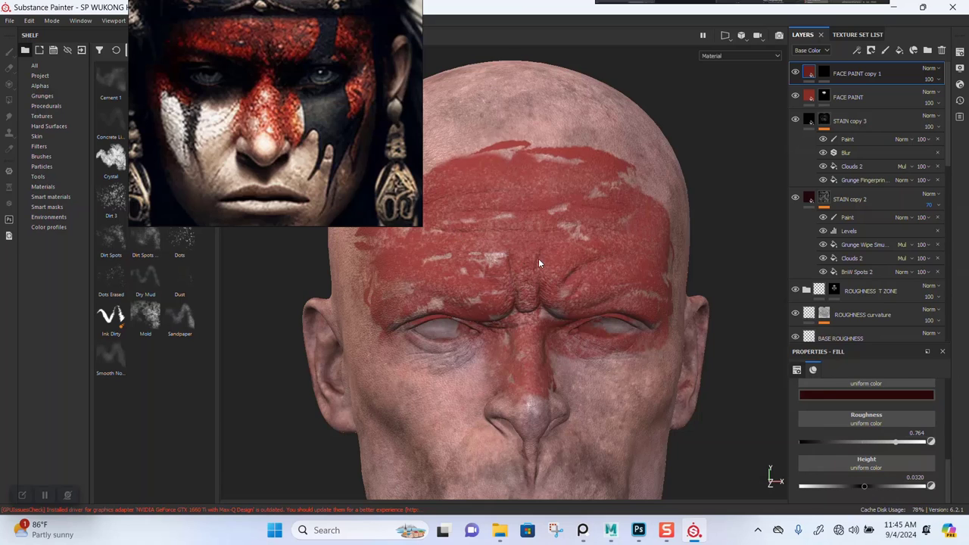
- Move the reference picture off the forehead and darken the FACE PAINT copy 1 base colour slightly further
{"action": "left_click_drag", "start_coordinate": [350, 161], "coordinate": [496, 42]}
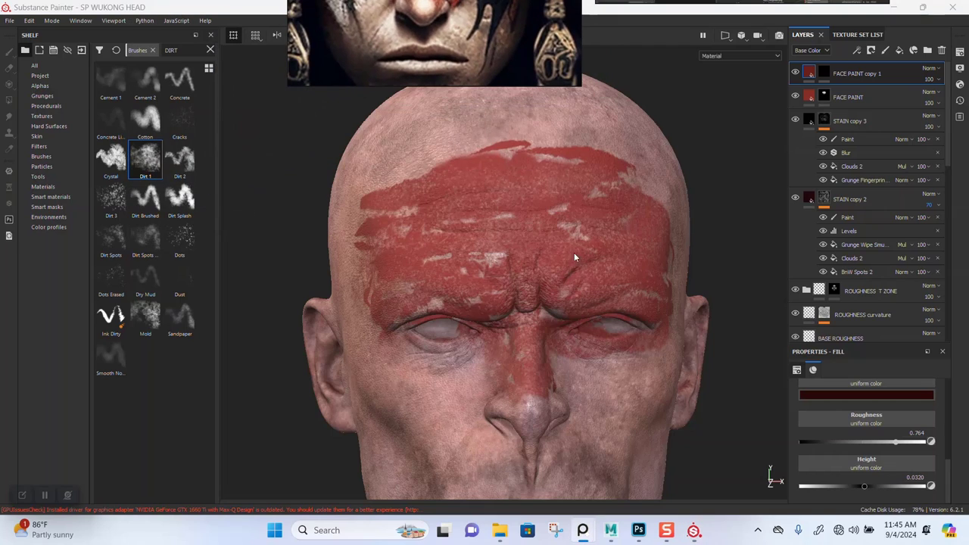
{"action": "right_click_drag", "start_coordinate": [595, 368], "coordinate": [570, 295], "text": "alt"}
{"action": "left_click_drag", "start_coordinate": [569, 296], "coordinate": [553, 321], "text": "alt"}
{"action": "left_click_drag", "start_coordinate": [565, 346], "coordinate": [669, 259], "text": "alt"}
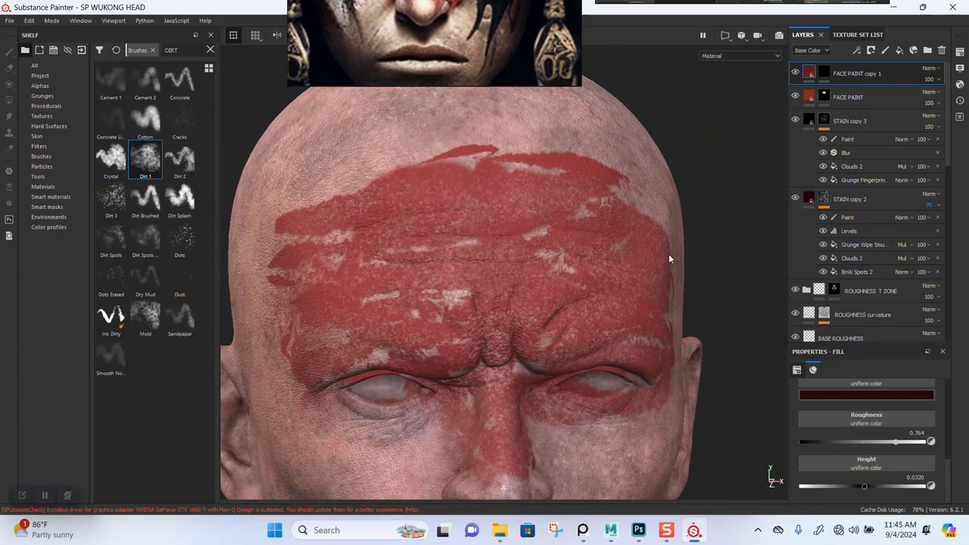
{"action": "left_click", "coordinate": [873, 393]}
{"action": "left_click_drag", "start_coordinate": [953, 492], "coordinate": [954, 493]}
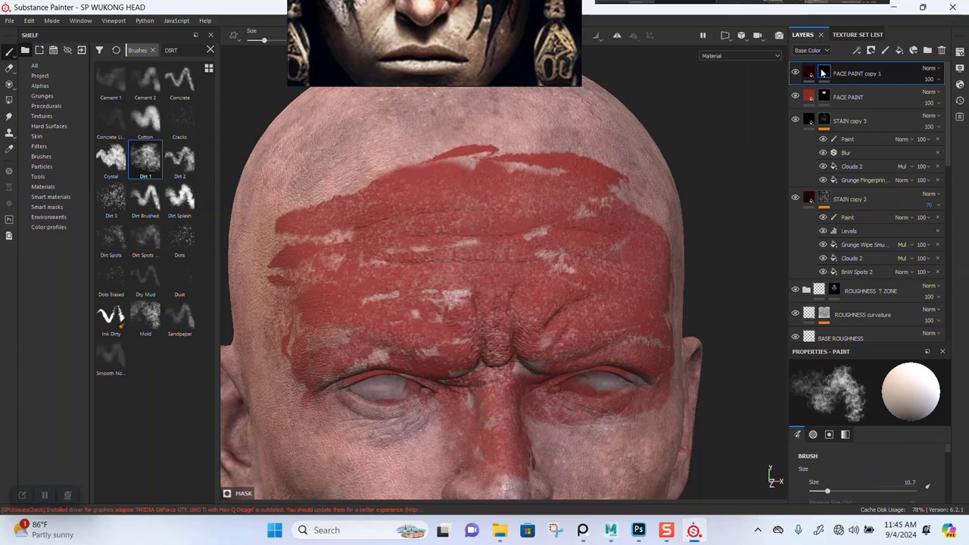
- Paint dark speckles over the middle of the forehead in the FACE PAINT copy 1 mask using the Dots brush at size 21.56
{"action": "left_click_drag", "start_coordinate": [520, 47], "coordinate": [435, 139]}
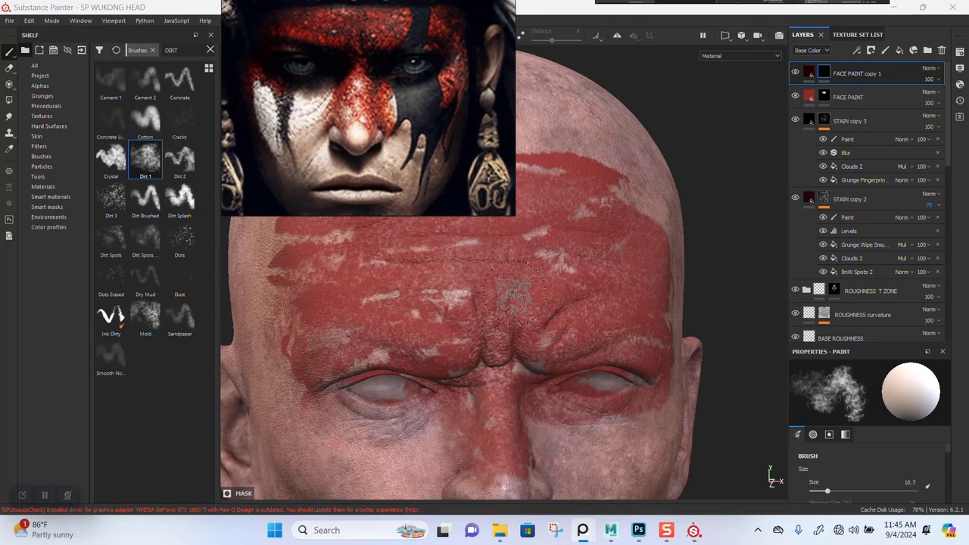
{"action": "left_click", "coordinate": [180, 239]}
{"action": "mouse_move", "coordinate": [446, 168]}
{"action": "left_mouse_down"}
{"action": "mouse_move", "coordinate": [303, 147]}
{"action": "mouse_move", "coordinate": [265, 117]}
{"action": "left_mouse_up"}
{"action": "scroll", "coordinate": [482, 295], "scroll_direction": "up", "scroll_amount": 1}
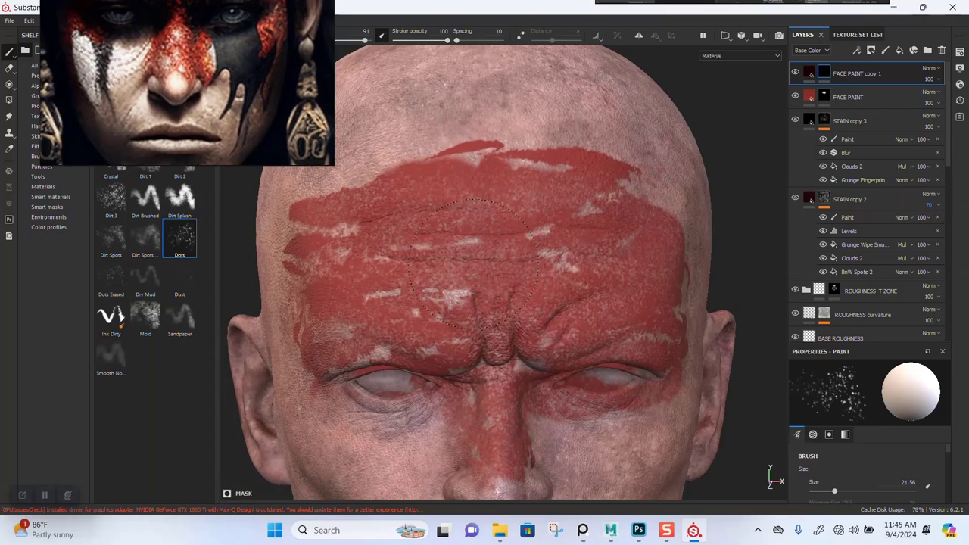
{"action": "scroll", "coordinate": [473, 261], "scroll_direction": "up", "scroll_amount": 2}
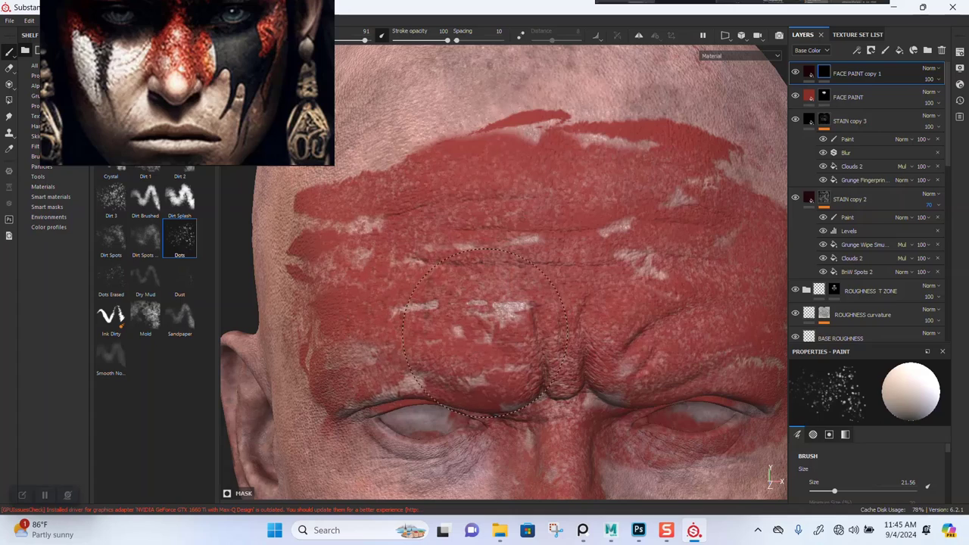
{"action": "left_click_drag", "start_coordinate": [617, 303], "coordinate": [530, 322], "text": "alt"}
{"action": "left_click_drag", "start_coordinate": [536, 281], "coordinate": [612, 238], "text": "alt"}
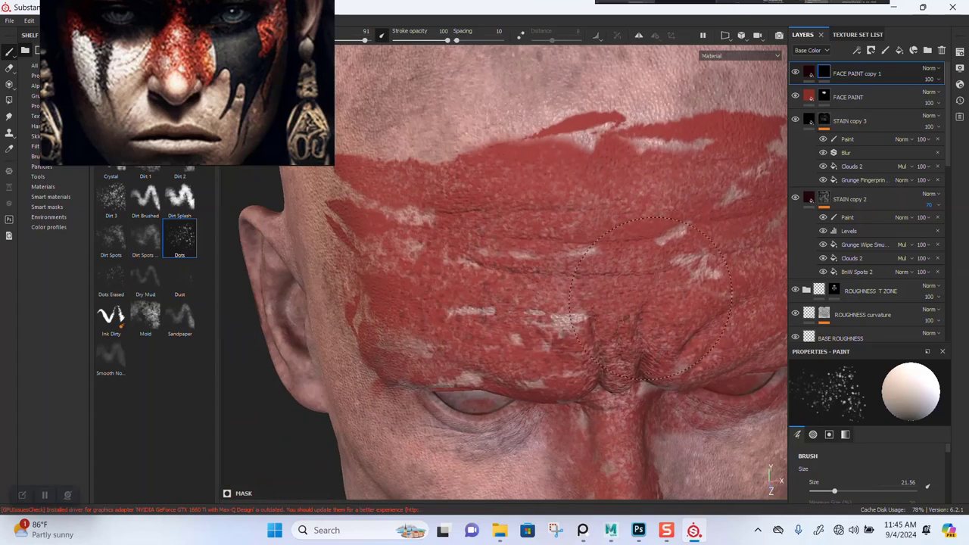
- Extend the dark speckles across the upper and right side of the forehead with the Dots brush at size 21.56
{"action": "left_click_drag", "start_coordinate": [651, 298], "coordinate": [557, 256], "text": "alt"}
{"action": "middle_click_drag", "start_coordinate": [539, 257], "coordinate": [574, 294], "text": "alt"}
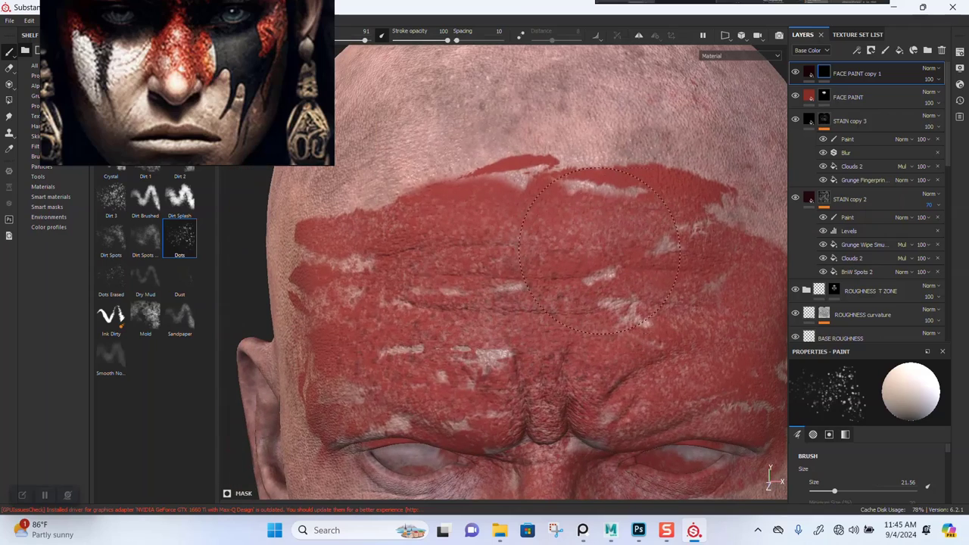
{"action": "left_click_drag", "start_coordinate": [600, 250], "coordinate": [536, 318], "text": "alt"}
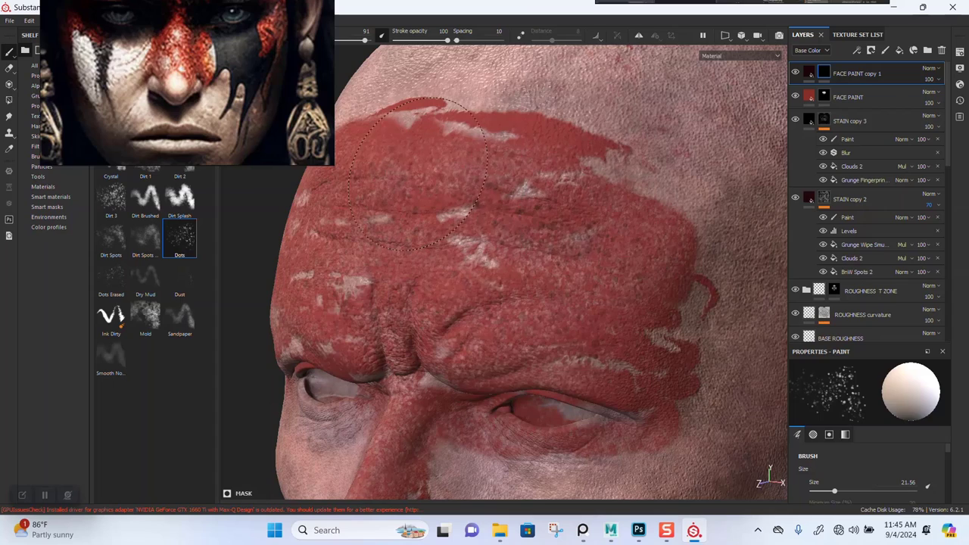
{"action": "left_click_drag", "start_coordinate": [412, 197], "coordinate": [403, 254], "text": "alt"}
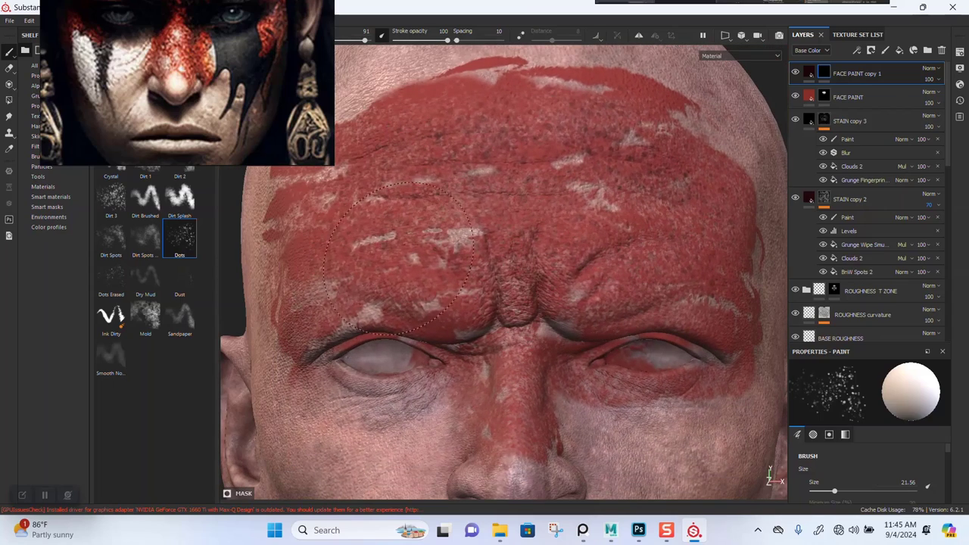
- Reduce the Dots brush to size 11.84 and speckle the nose bridge, left brow and left side of the forehead
{"action": "right_click_drag", "start_coordinate": [574, 277], "coordinate": [513, 295], "text": "ctrl"}
{"action": "scroll", "coordinate": [552, 313], "scroll_direction": "up", "scroll_amount": 3}
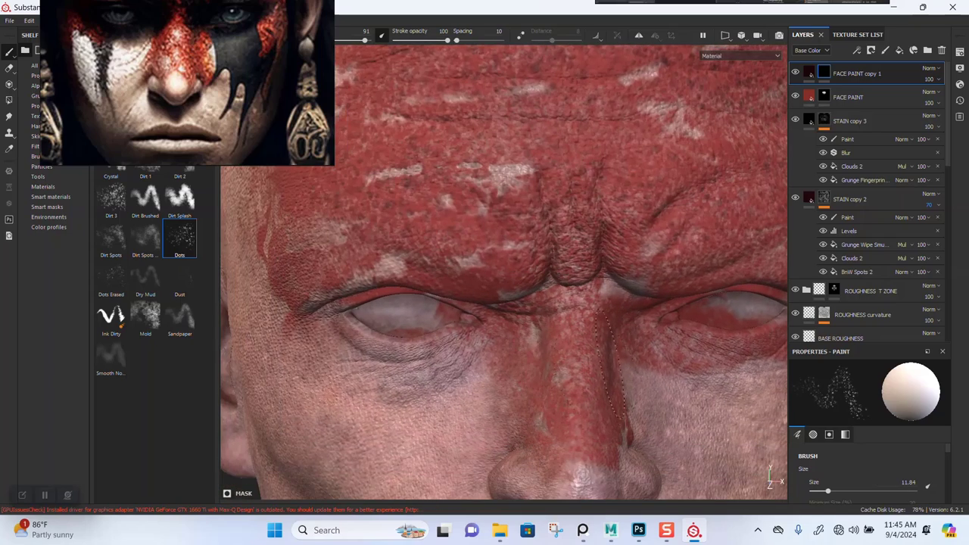
{"action": "middle_click_drag", "start_coordinate": [364, 254], "coordinate": [414, 339], "text": "alt"}
{"action": "left_click_drag", "start_coordinate": [356, 333], "coordinate": [447, 341], "text": "alt"}
{"action": "middle_click_drag", "start_coordinate": [340, 330], "coordinate": [417, 348], "text": "alt"}
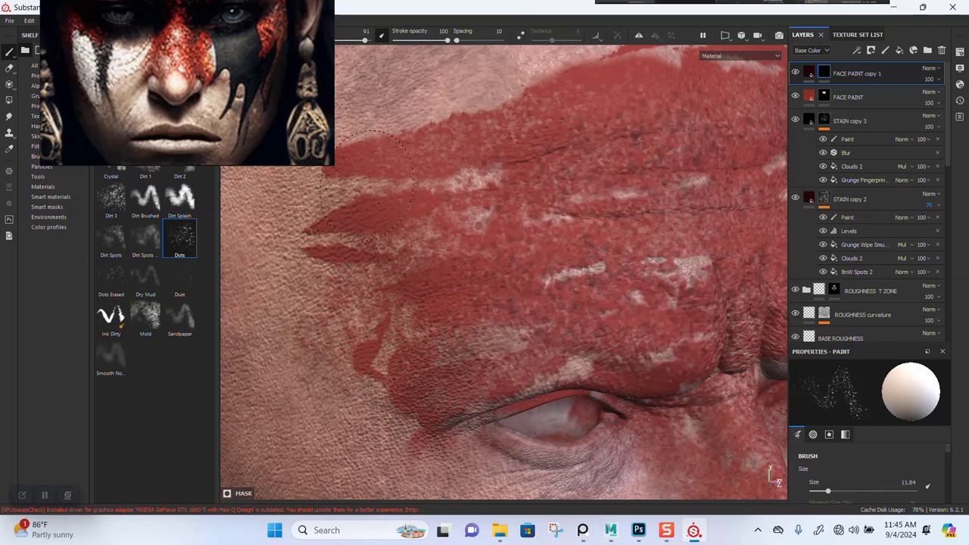
- Add finer dark speckles over the central forehead, the right brow and the paint beside the right eye
{"action": "mouse_move", "coordinate": [570, 135]}
{"action": "left_mouse_down", "text": "alt"}
{"action": "mouse_move", "coordinate": [545, 320]}
{"action": "mouse_move", "coordinate": [521, 259]}
{"action": "mouse_move", "coordinate": [641, 197]}
{"action": "left_mouse_up", "text": "alt"}
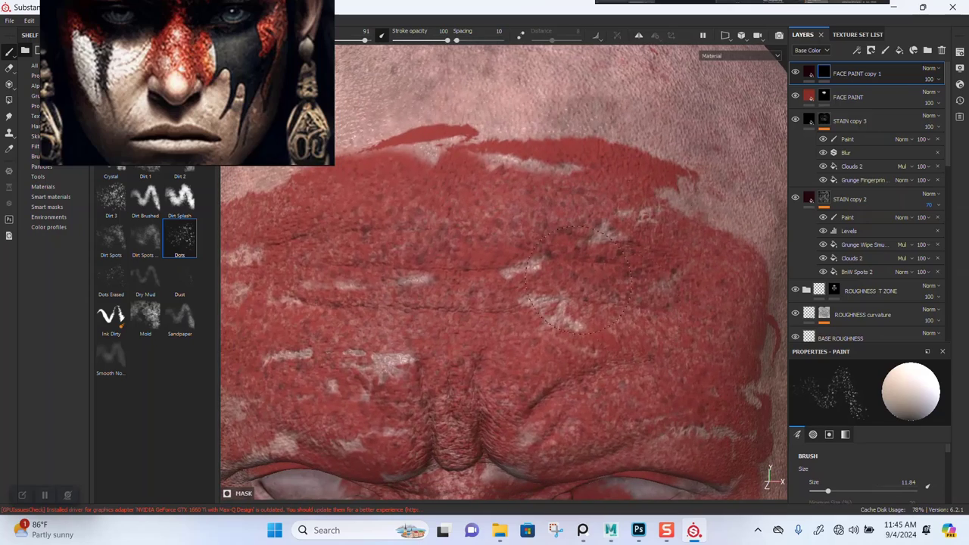
{"action": "mouse_move", "coordinate": [553, 390]}
{"action": "left_mouse_down", "text": "alt"}
{"action": "mouse_move", "coordinate": [541, 349]}
{"action": "mouse_move", "coordinate": [606, 318]}
{"action": "mouse_move", "coordinate": [572, 299]}
{"action": "left_mouse_up", "text": "alt"}
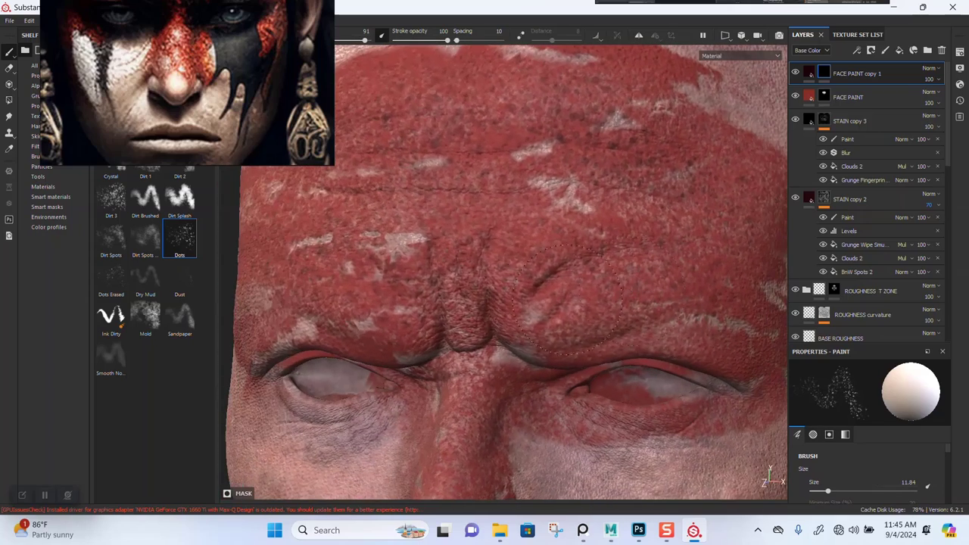
{"action": "left_click_drag", "start_coordinate": [666, 219], "coordinate": [605, 370], "text": "alt"}
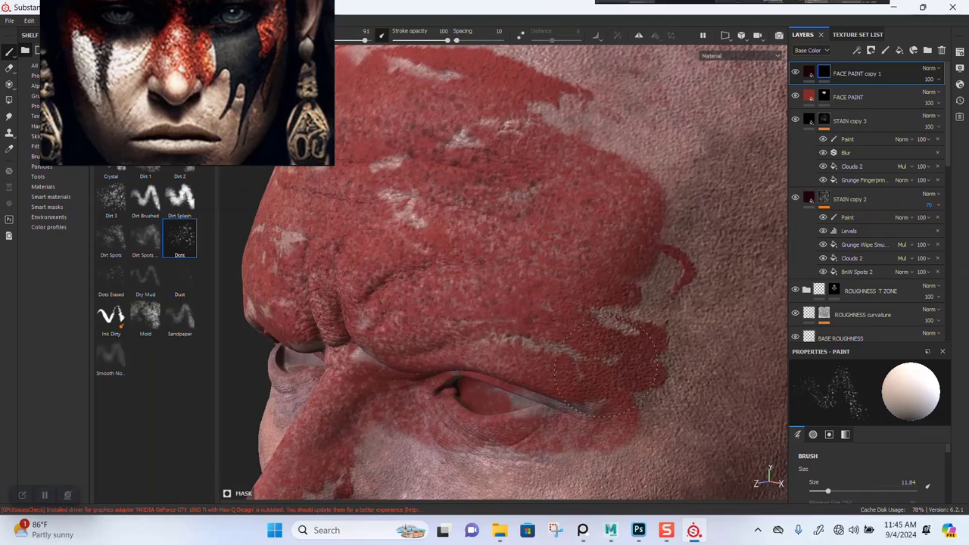
{"action": "mouse_move", "coordinate": [606, 204]}
{"action": "left_mouse_down", "text": "alt"}
{"action": "mouse_move", "coordinate": [559, 292]}
{"action": "mouse_move", "coordinate": [682, 194]}
{"action": "left_mouse_up", "text": "alt"}
{"action": "mouse_move", "coordinate": [424, 152]}
{"action": "left_mouse_down", "text": "alt"}
{"action": "mouse_move", "coordinate": [639, 206]}
{"action": "mouse_move", "coordinate": [597, 203]}
{"action": "left_mouse_up", "text": "alt"}
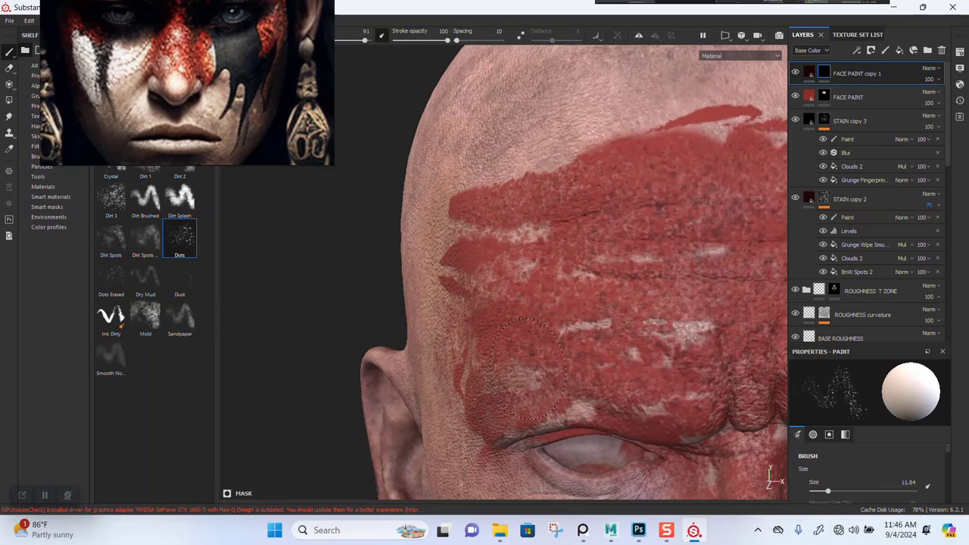
- Speckle the red paint on the nose, the inner eye corners and around the right eye with the Dots brush
{"action": "left_click_drag", "start_coordinate": [700, 340], "coordinate": [574, 299], "text": "alt"}
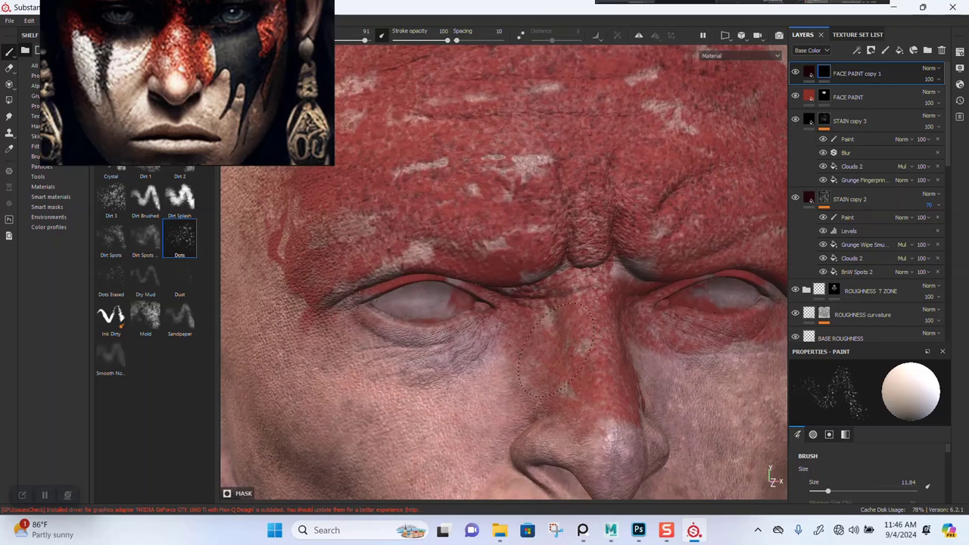
{"action": "left_click_drag", "start_coordinate": [588, 346], "coordinate": [540, 365], "text": "alt"}
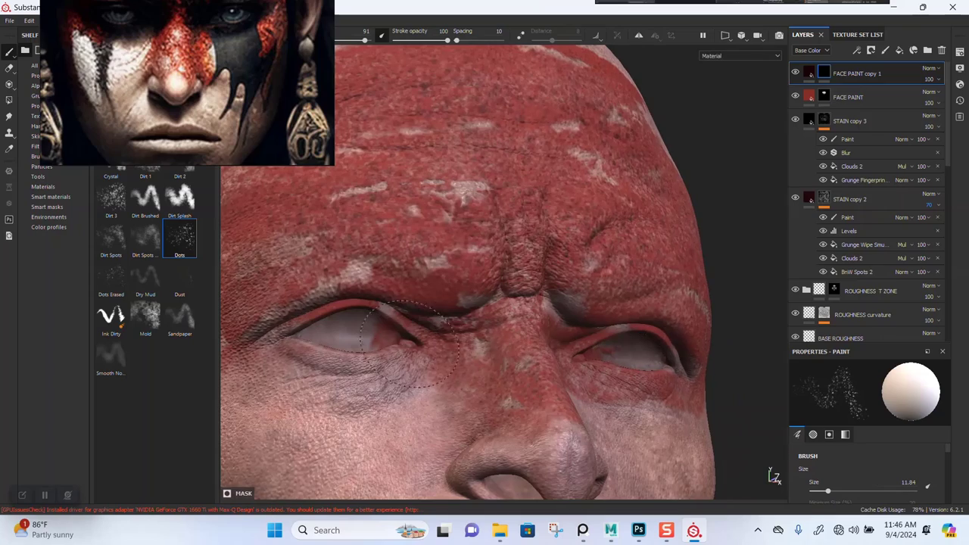
{"action": "left_click_drag", "start_coordinate": [628, 356], "coordinate": [433, 409], "text": "alt"}
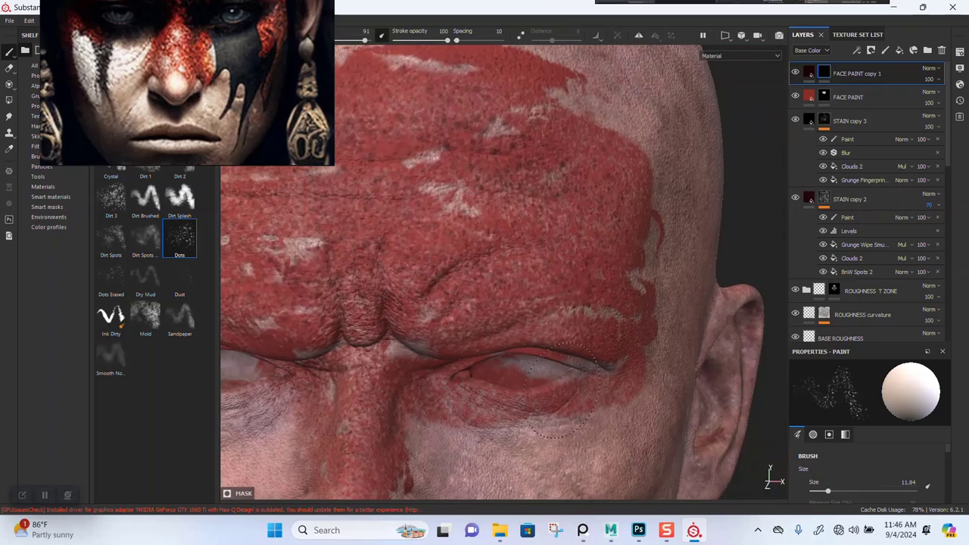
{"action": "mouse_move", "coordinate": [606, 380]}
{"action": "left_mouse_down", "text": "alt"}
{"action": "mouse_move", "coordinate": [549, 390]}
{"action": "mouse_move", "coordinate": [547, 413]}
{"action": "left_mouse_up", "text": "alt"}
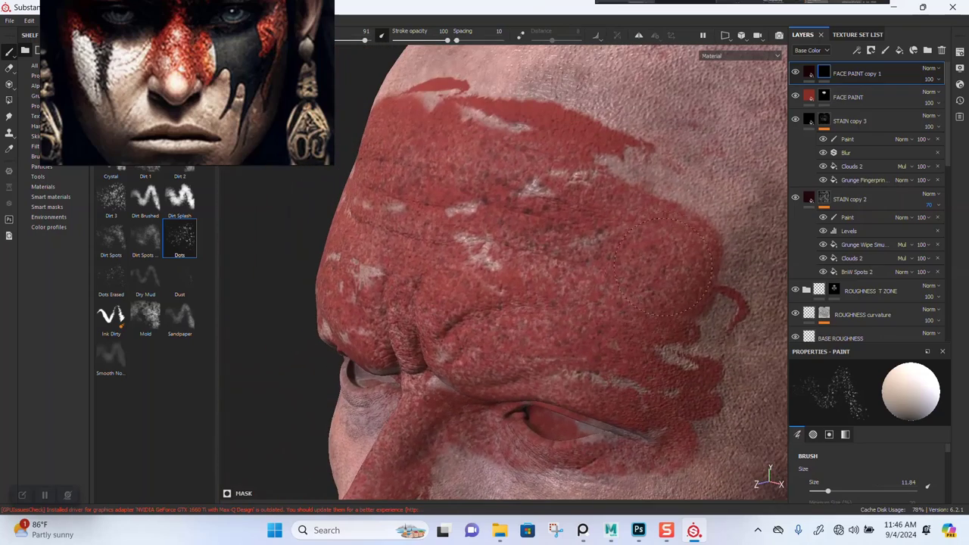
{"action": "mouse_move", "coordinate": [590, 312]}
{"action": "left_mouse_down", "text": "alt"}
{"action": "mouse_move", "coordinate": [609, 265]}
{"action": "mouse_move", "coordinate": [668, 203]}
{"action": "left_mouse_up", "text": "alt"}
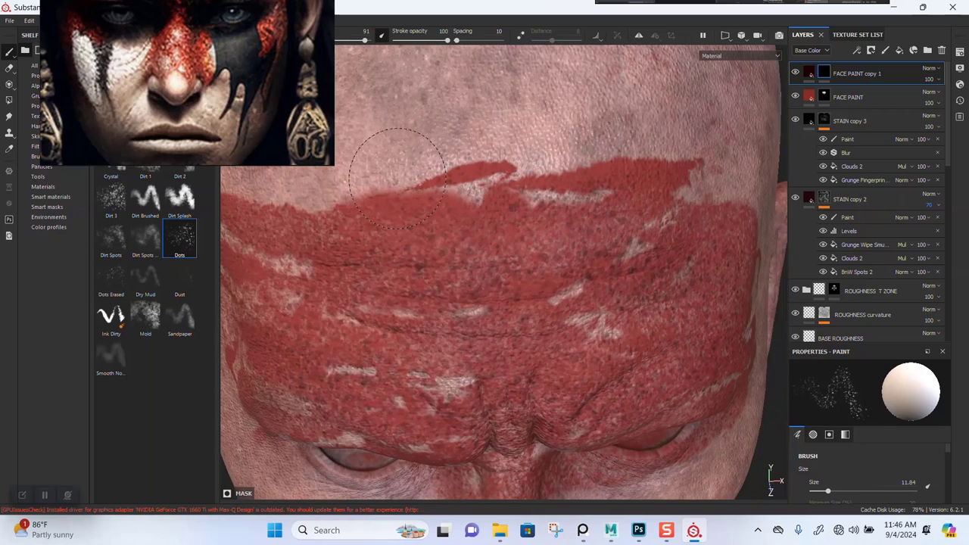
- Check the dark speckles across the forehead, eyes and nose from the front, both at a distance and close up
{"action": "left_click_drag", "start_coordinate": [447, 234], "coordinate": [605, 299], "text": "alt"}
{"action": "right_click_drag", "start_coordinate": [605, 300], "coordinate": [596, 210], "text": "alt"}
{"action": "mouse_move", "coordinate": [587, 326]}
{"action": "middle_mouse_down", "text": "alt"}
{"action": "mouse_move", "coordinate": [556, 274]}
{"action": "mouse_move", "coordinate": [535, 265]}
{"action": "mouse_move", "coordinate": [523, 229]}
{"action": "middle_mouse_up", "text": "alt"}
{"action": "right_click_drag", "start_coordinate": [522, 229], "coordinate": [534, 274], "text": "alt"}
{"action": "left_click_drag", "start_coordinate": [534, 274], "coordinate": [556, 287], "text": "alt"}
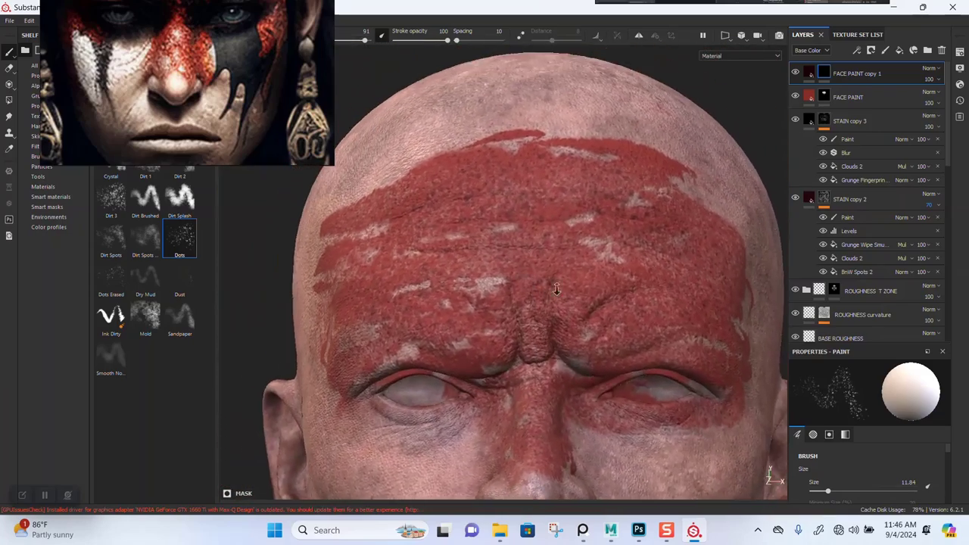
{"action": "right_click_drag", "start_coordinate": [556, 287], "coordinate": [559, 350], "text": "alt"}
{"action": "middle_click_drag", "start_coordinate": [557, 363], "coordinate": [547, 303], "text": "alt"}
{"action": "right_click_drag", "start_coordinate": [546, 303], "coordinate": [541, 326], "text": "alt"}
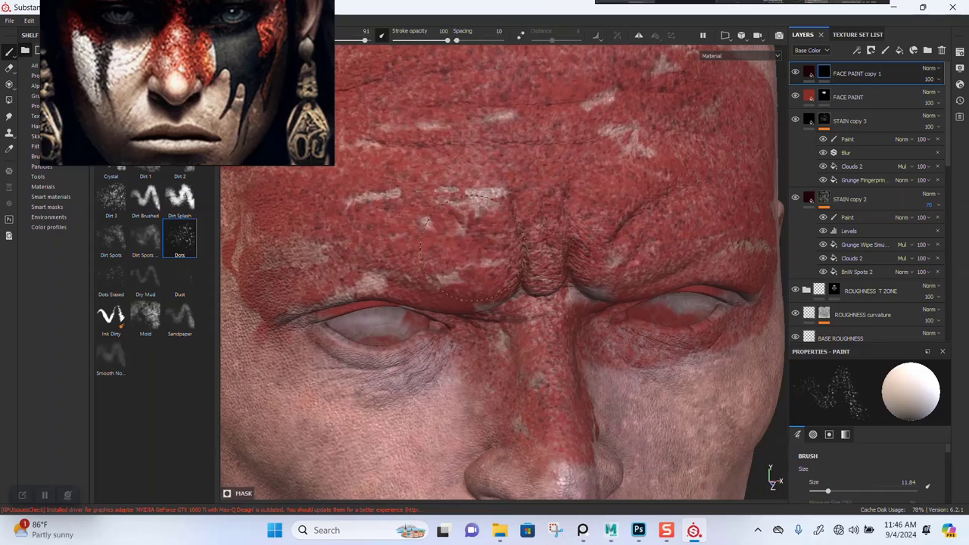
- Fill in more dark speckles on the left brow and temple, across the forehead and at the right temple
{"action": "left_click_drag", "start_coordinate": [563, 233], "coordinate": [609, 318], "text": "alt"}
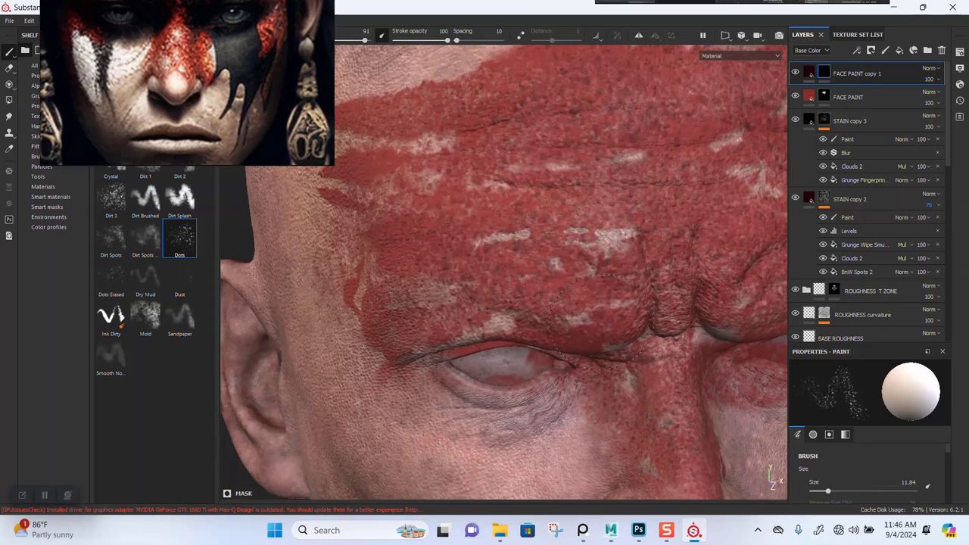
{"action": "middle_click_drag", "start_coordinate": [572, 212], "coordinate": [585, 244], "text": "alt"}
{"action": "left_click_drag", "start_coordinate": [585, 244], "coordinate": [613, 271], "text": "alt"}
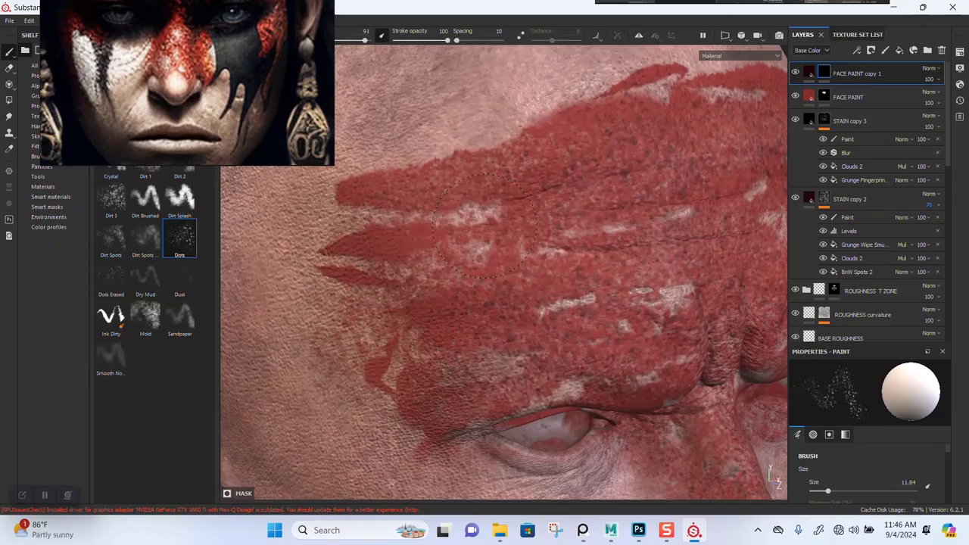
{"action": "left_click_drag", "start_coordinate": [731, 261], "coordinate": [670, 233], "text": "alt"}
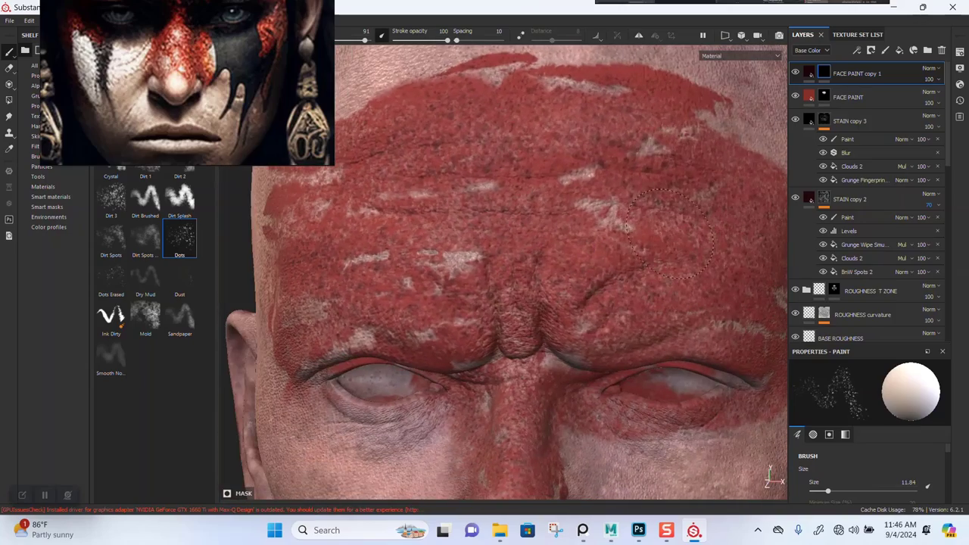
{"action": "left_click_drag", "start_coordinate": [712, 279], "coordinate": [489, 220], "text": "alt"}
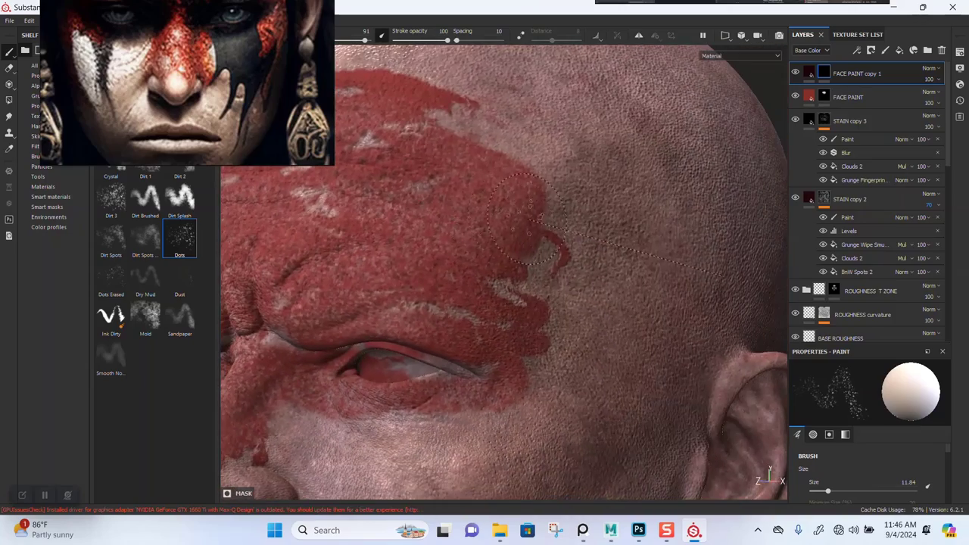
- Rotate the environment lighting and compare the speckled paint on the head with the full painted face in the reference picture
{"action": "right_click_drag", "start_coordinate": [533, 220], "coordinate": [458, 233], "text": "shift"}
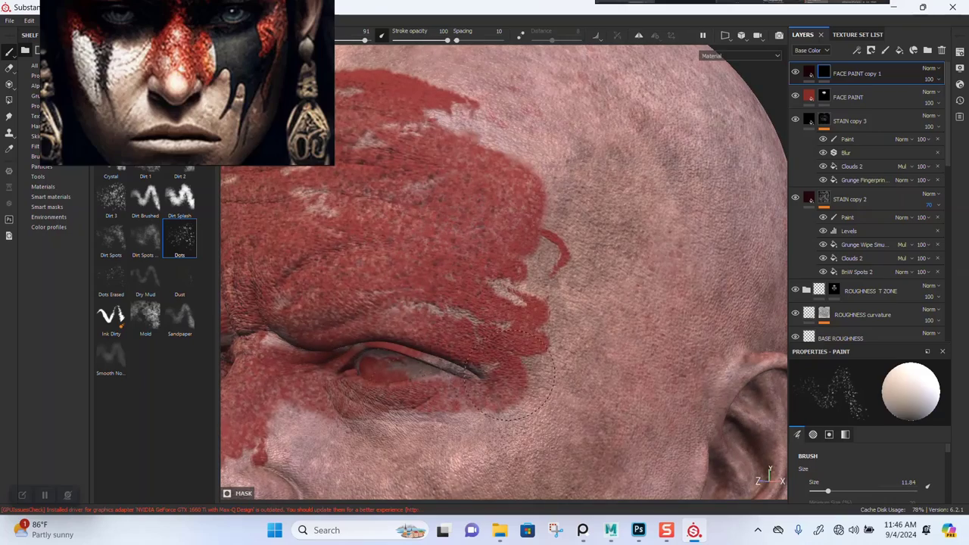
{"action": "right_click_drag", "start_coordinate": [515, 346], "coordinate": [378, 303], "text": "alt"}
{"action": "left_click_drag", "start_coordinate": [379, 303], "coordinate": [500, 291], "text": "alt"}
{"action": "right_click_drag", "start_coordinate": [424, 284], "coordinate": [492, 273], "text": "alt"}
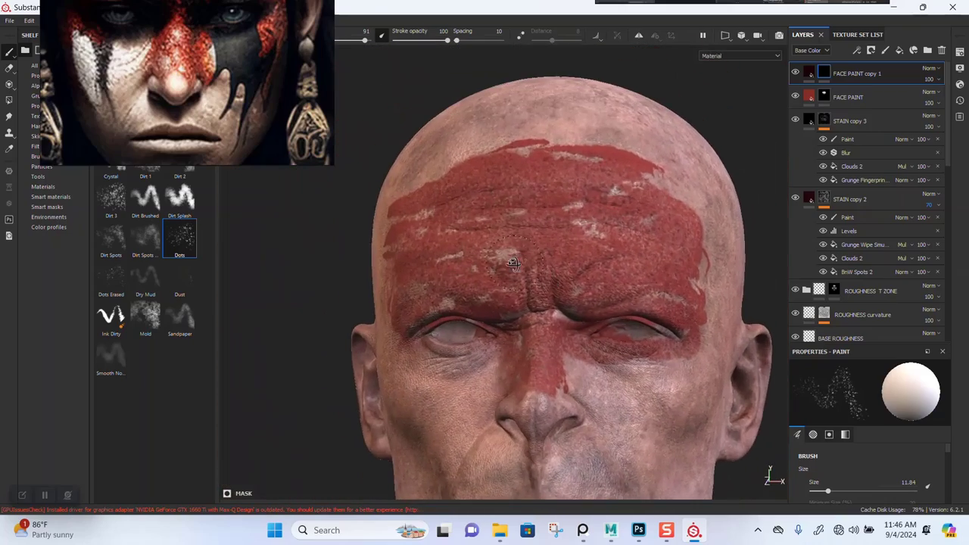
{"action": "left_click_drag", "start_coordinate": [492, 272], "coordinate": [530, 270], "text": "alt"}
{"action": "right_click_drag", "start_coordinate": [197, 83], "coordinate": [242, 227]}
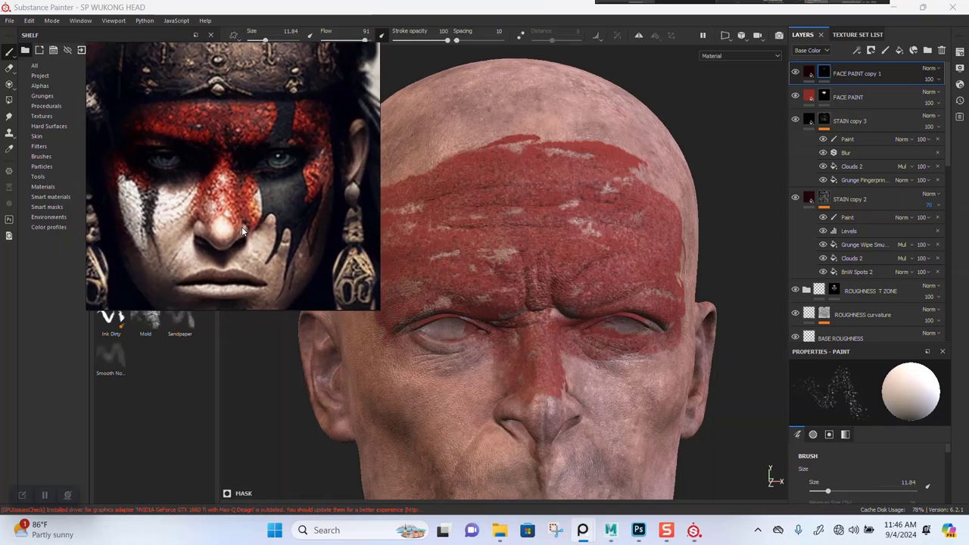
{"action": "scroll", "coordinate": [608, 227], "scroll_direction": "up", "scroll_amount": 4}
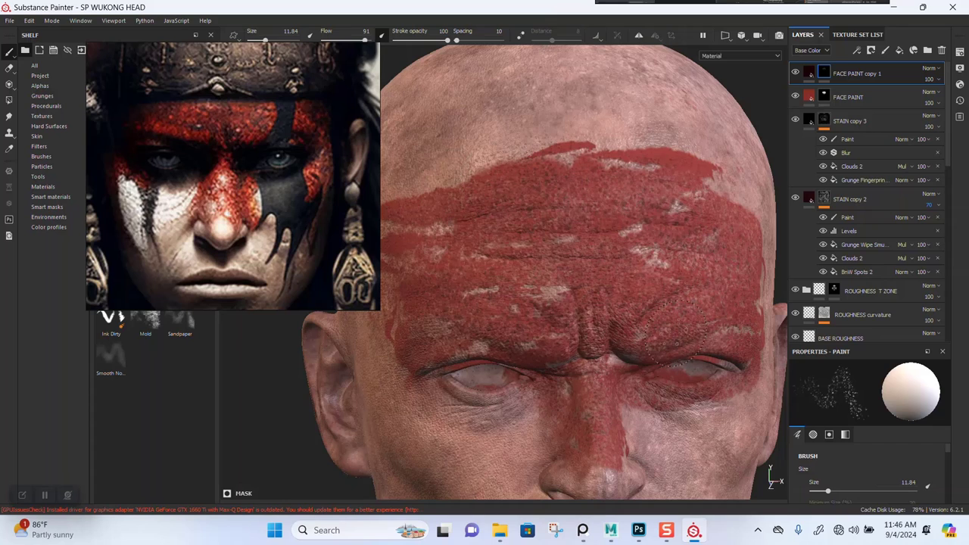
{"action": "left_click_drag", "start_coordinate": [530, 327], "coordinate": [619, 271], "text": "alt"}
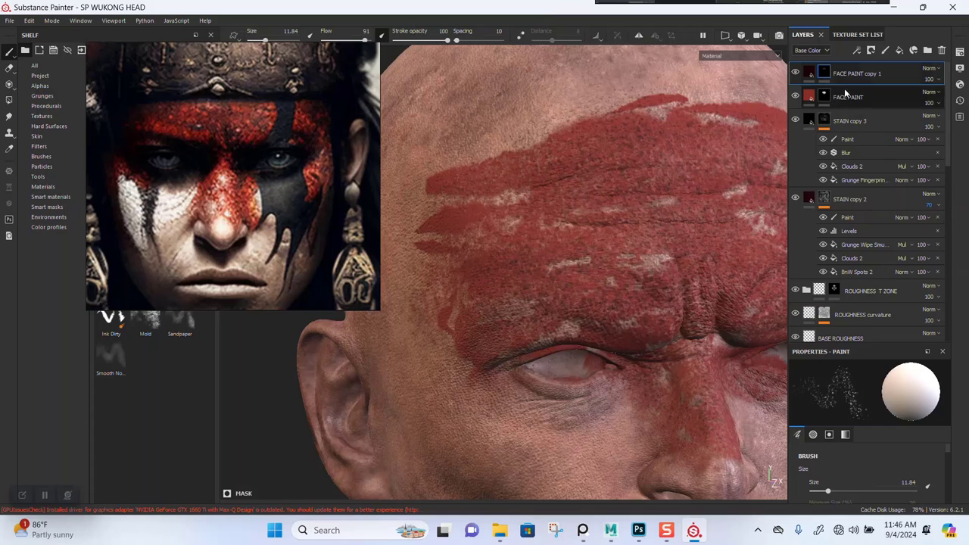
- Lower the height of the dark FACE PAINT copy 1 fill slightly so the speckles stand out less from the skin
{"action": "left_click", "coordinate": [812, 71]}
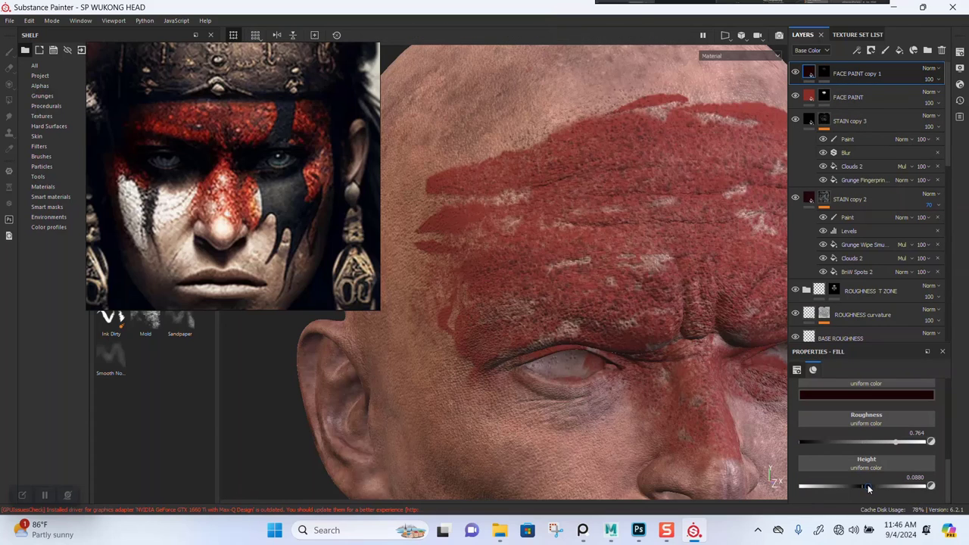
{"action": "left_click_drag", "start_coordinate": [868, 487], "coordinate": [866, 487]}
{"action": "mouse_move", "coordinate": [586, 405]}
{"action": "left_mouse_down", "text": "alt"}
{"action": "mouse_move", "coordinate": [587, 306]}
{"action": "mouse_move", "coordinate": [596, 371]}
{"action": "mouse_move", "coordinate": [579, 328]}
{"action": "left_mouse_up", "text": "alt"}
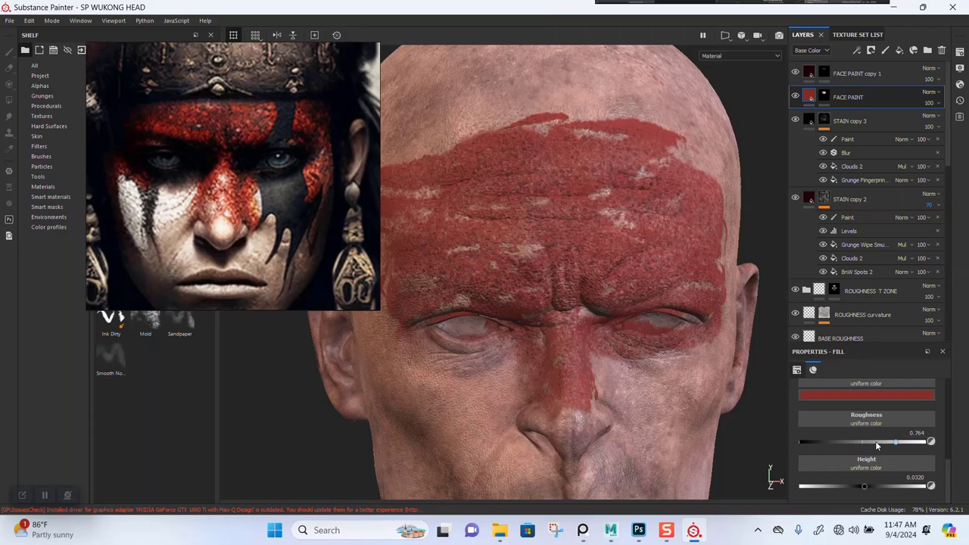
- Set the red FACE PAINT fill's uniform roughness to 0.328 and check the gloss on the forehead and nose
{"action": "left_click_drag", "start_coordinate": [875, 441], "coordinate": [839, 441]}
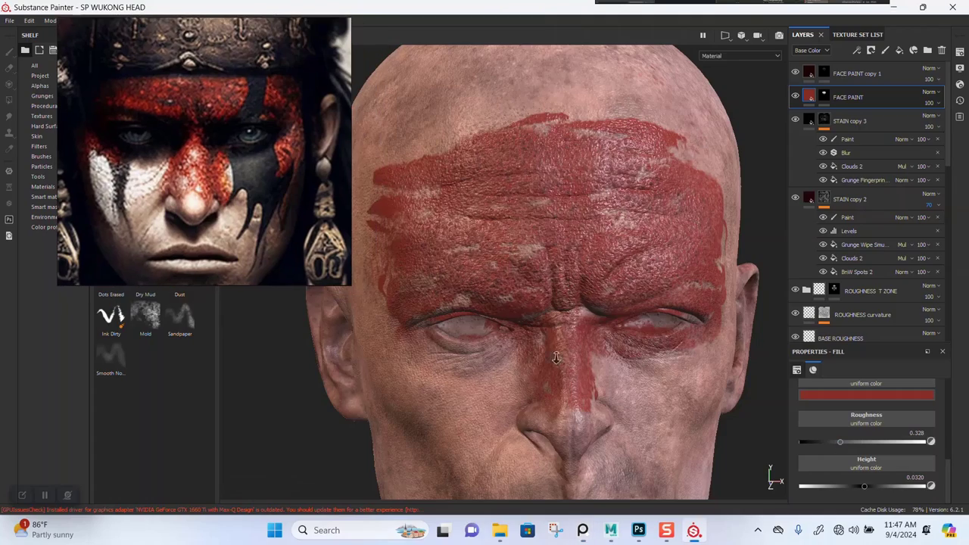
{"action": "left_click_drag", "start_coordinate": [504, 318], "coordinate": [591, 316], "text": "alt"}
{"action": "right_click_drag", "start_coordinate": [590, 315], "coordinate": [604, 409], "text": "alt"}
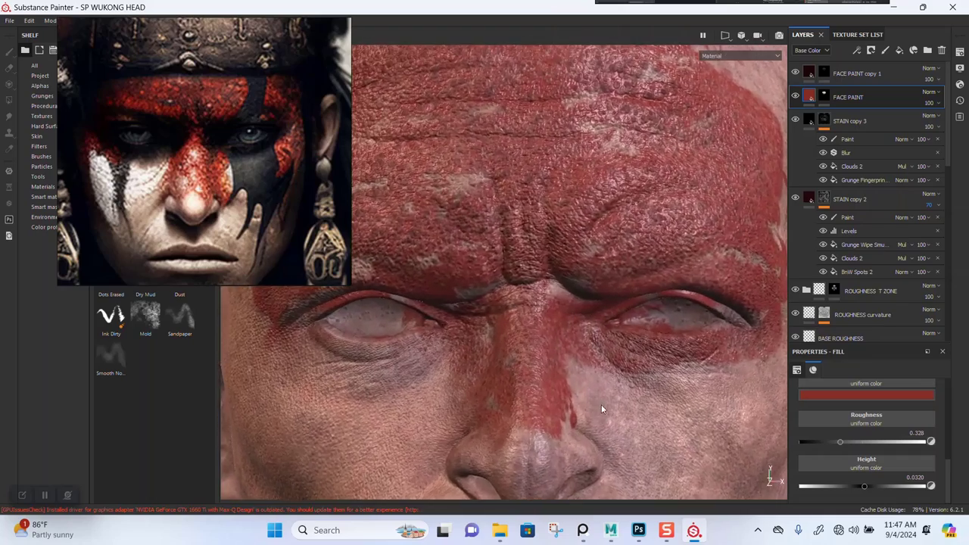
{"action": "left_click_drag", "start_coordinate": [603, 409], "coordinate": [644, 420], "text": "alt"}
- Use the Clouds 3 procedural texture as the roughness of the red FACE PAINT fill
{"action": "left_click", "coordinate": [869, 419]}
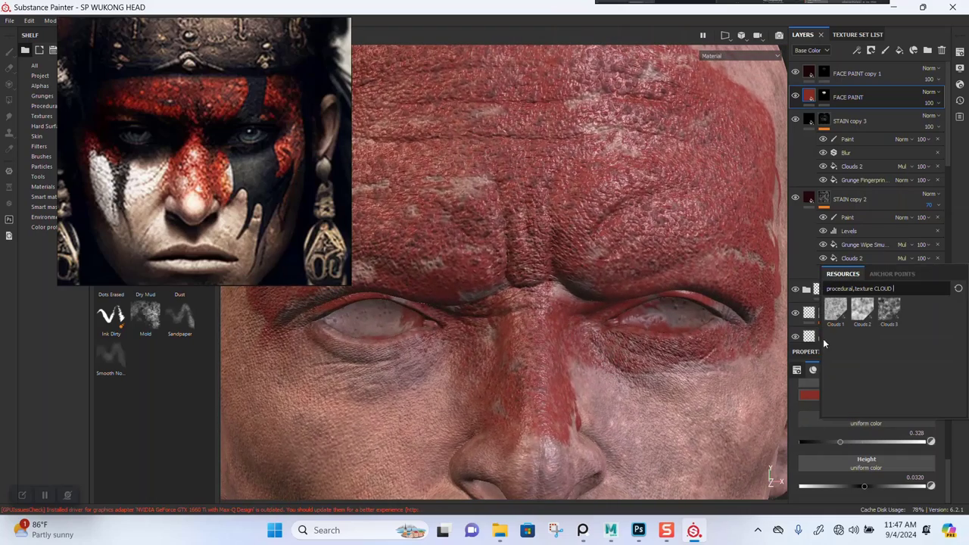
{"action": "left_click", "coordinate": [889, 311]}
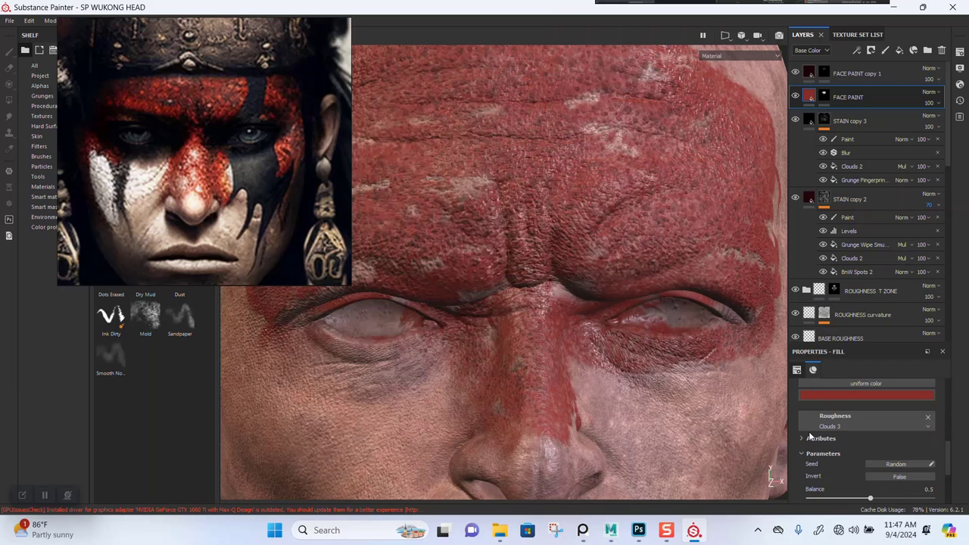
{"action": "left_click_drag", "start_coordinate": [554, 346], "coordinate": [653, 345], "text": "alt"}
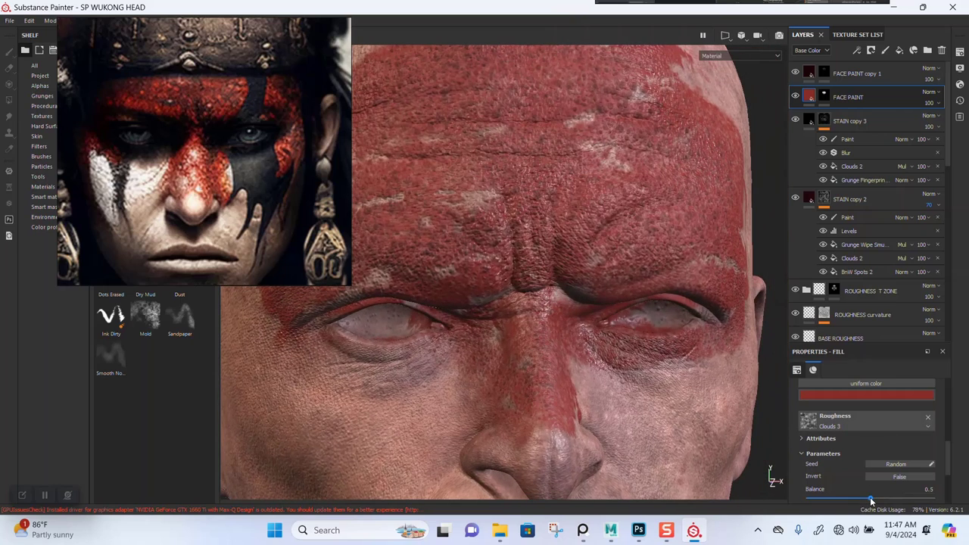
- Set the balance of the Clouds 3 roughness texture to 0.33, checking the paint's gloss from several angles
{"action": "mouse_move", "coordinate": [871, 499]}
{"action": "left_mouse_down"}
{"action": "mouse_move", "coordinate": [887, 501]}
{"action": "mouse_move", "coordinate": [842, 498]}
{"action": "left_mouse_up"}
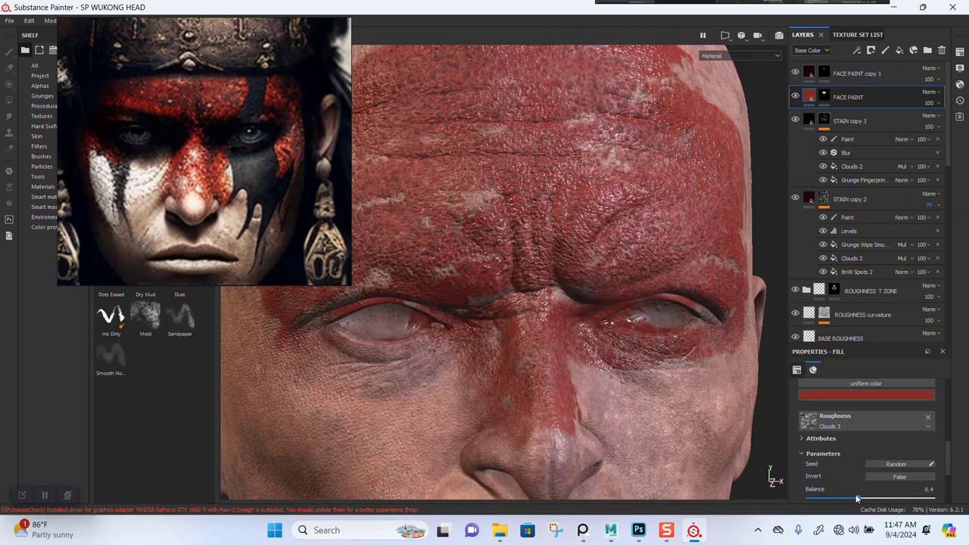
{"action": "right_click_drag", "start_coordinate": [478, 400], "coordinate": [636, 365], "text": "alt"}
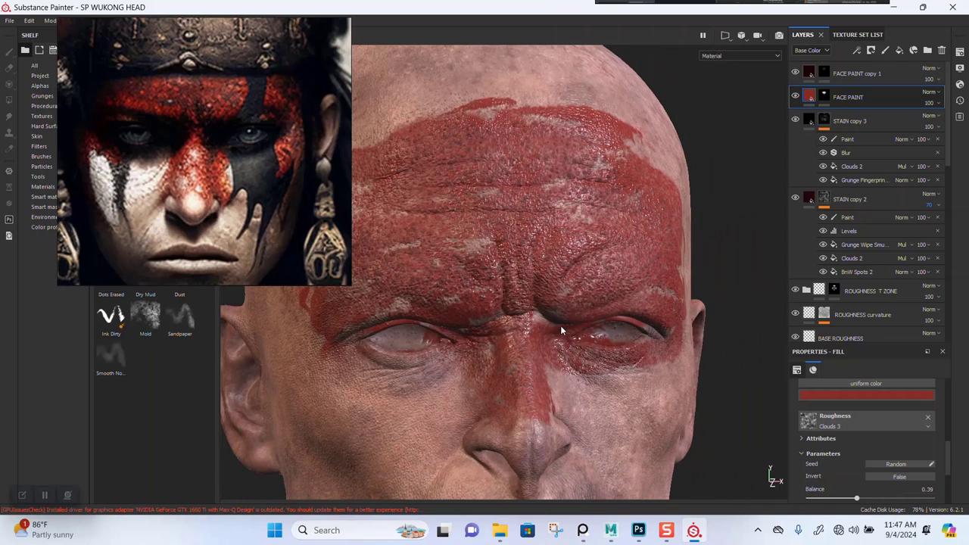
{"action": "left_click_drag", "start_coordinate": [560, 331], "coordinate": [576, 307], "text": "alt"}
{"action": "scroll", "coordinate": [544, 316], "scroll_direction": "down", "scroll_amount": 3}
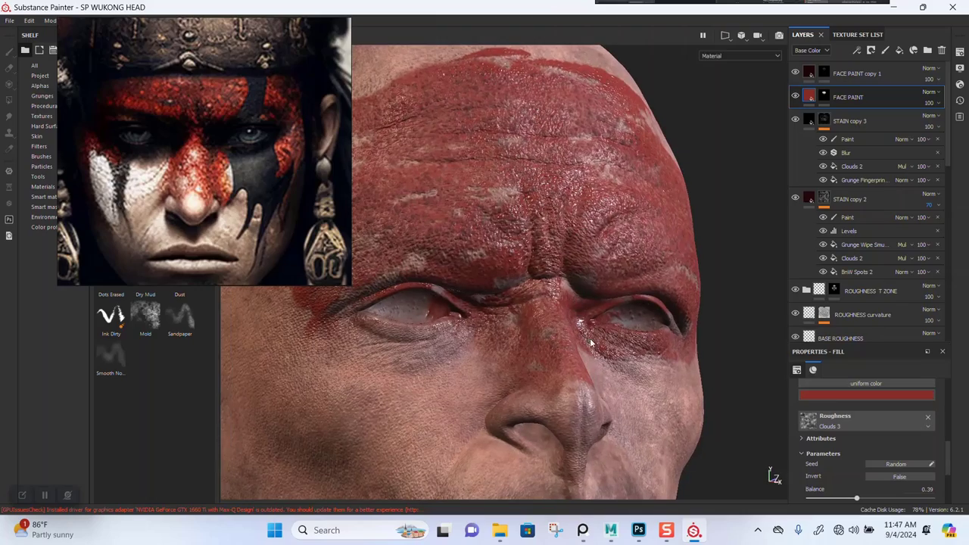
{"action": "left_click_drag", "start_coordinate": [591, 343], "coordinate": [625, 367], "text": "alt"}
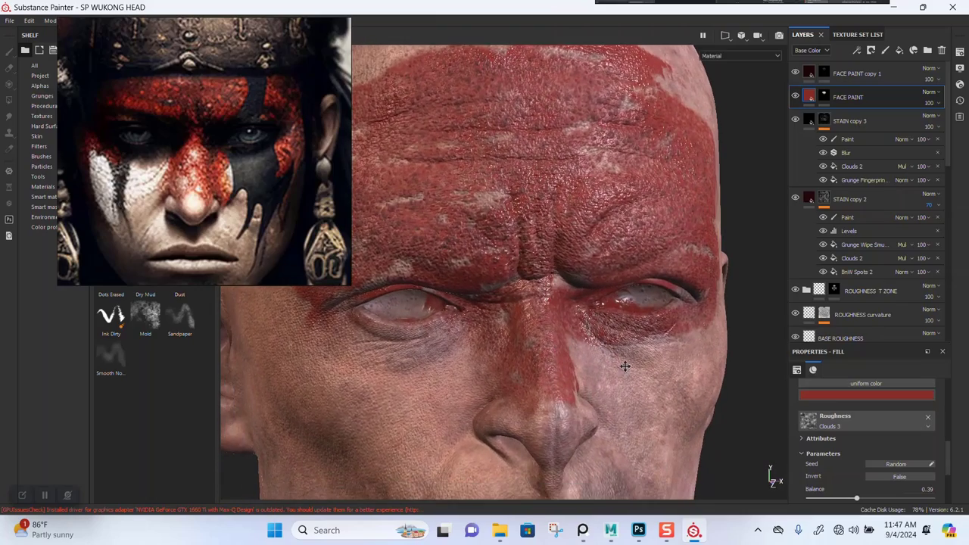
{"action": "scroll", "coordinate": [616, 327], "scroll_direction": "up", "scroll_amount": 5}
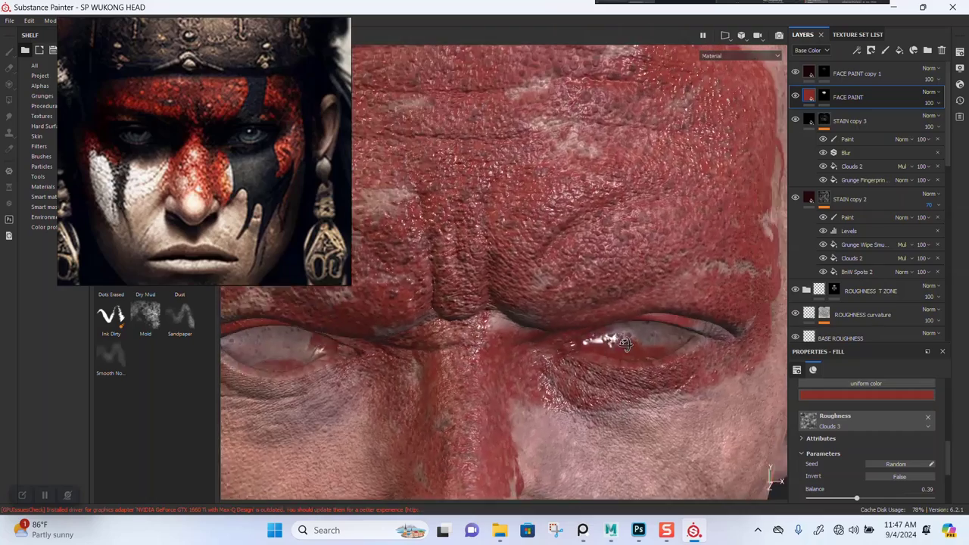
{"action": "scroll", "coordinate": [615, 333], "scroll_direction": "down", "scroll_amount": 5}
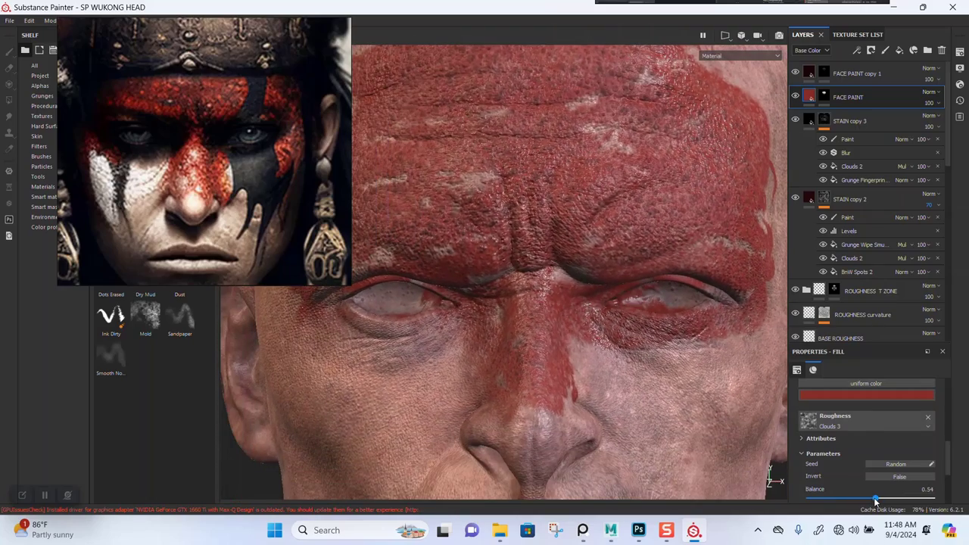
{"action": "mouse_move", "coordinate": [868, 501]}
{"action": "left_mouse_down"}
{"action": "mouse_move", "coordinate": [836, 501]}
{"action": "mouse_move", "coordinate": [849, 503]}
{"action": "left_mouse_up"}
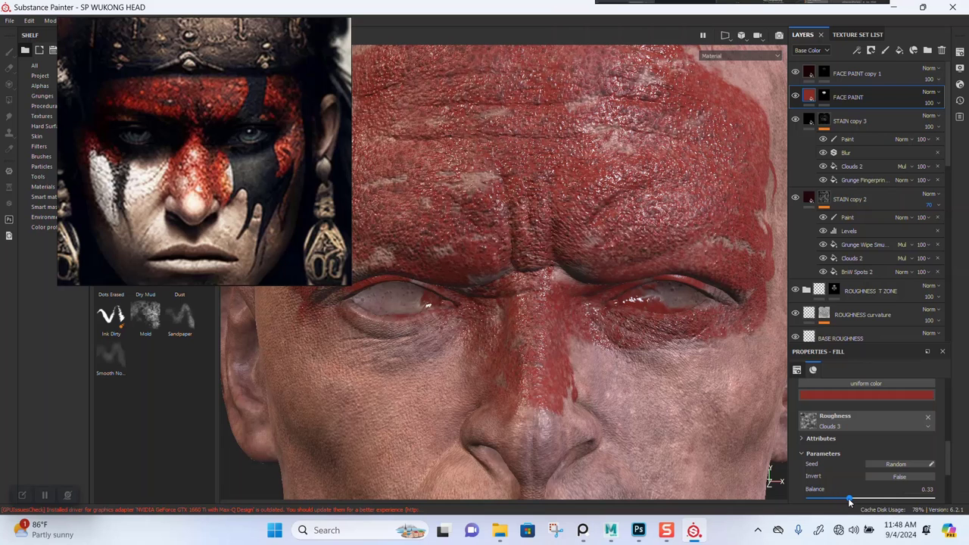
- Add a filter to the FACE PAINT layer's content and restrict it to the roughness channel
{"action": "right_click", "coordinate": [810, 94]}
{"action": "left_click", "coordinate": [845, 374]}
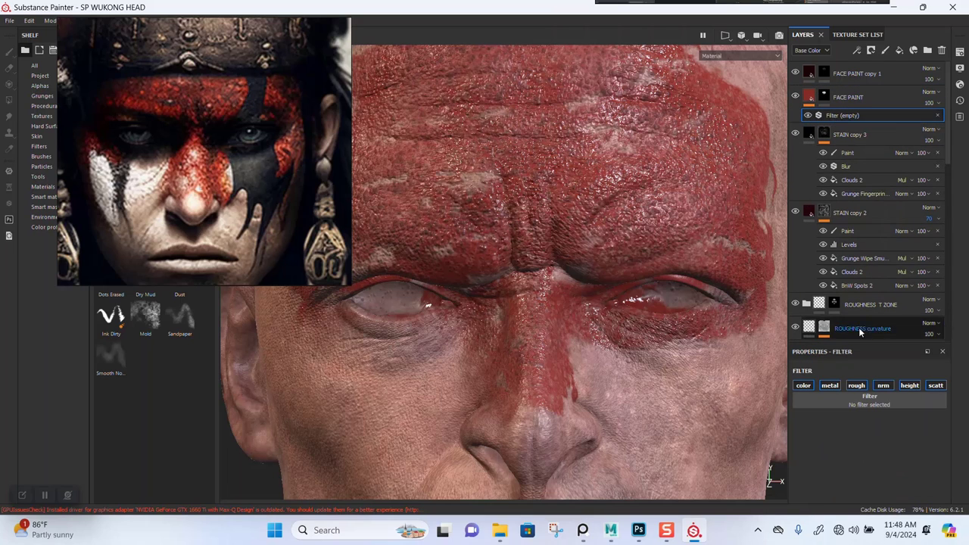
{"action": "left_click", "coordinate": [803, 385]}
{"action": "left_click", "coordinate": [830, 386]}
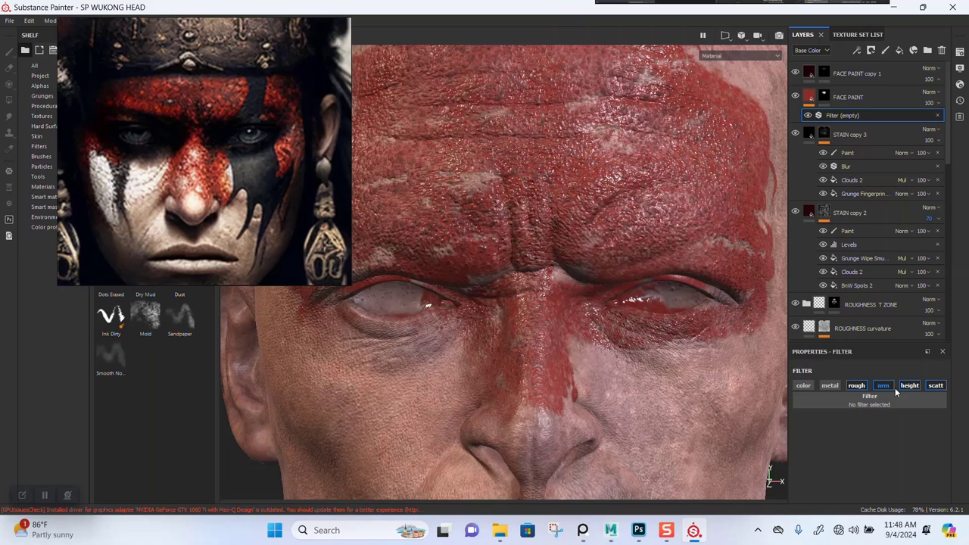
{"action": "left_click", "coordinate": [883, 386]}
{"action": "left_click", "coordinate": [918, 386]}
- Choose Blur as the FACE PAINT layer's filter and set its Blur Intensity to 6.62
{"action": "left_click", "coordinate": [882, 400]}
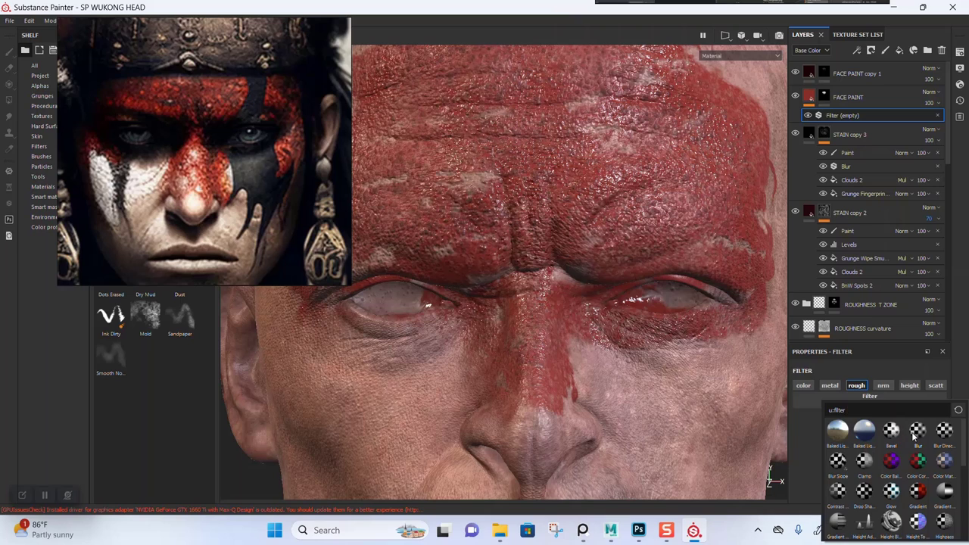
{"action": "left_click", "coordinate": [913, 436]}
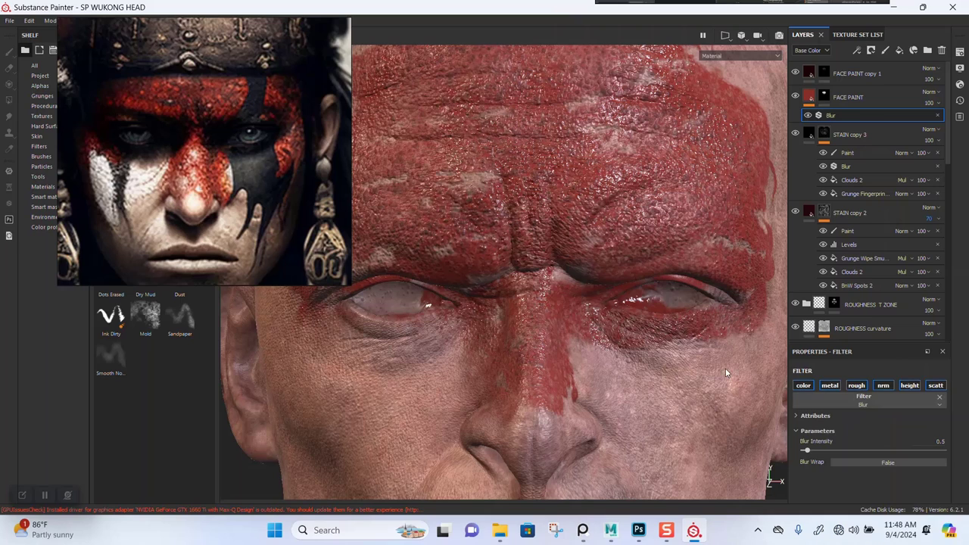
{"action": "left_click", "coordinate": [826, 452]}
{"action": "left_click_drag", "start_coordinate": [825, 452], "coordinate": [862, 455]}
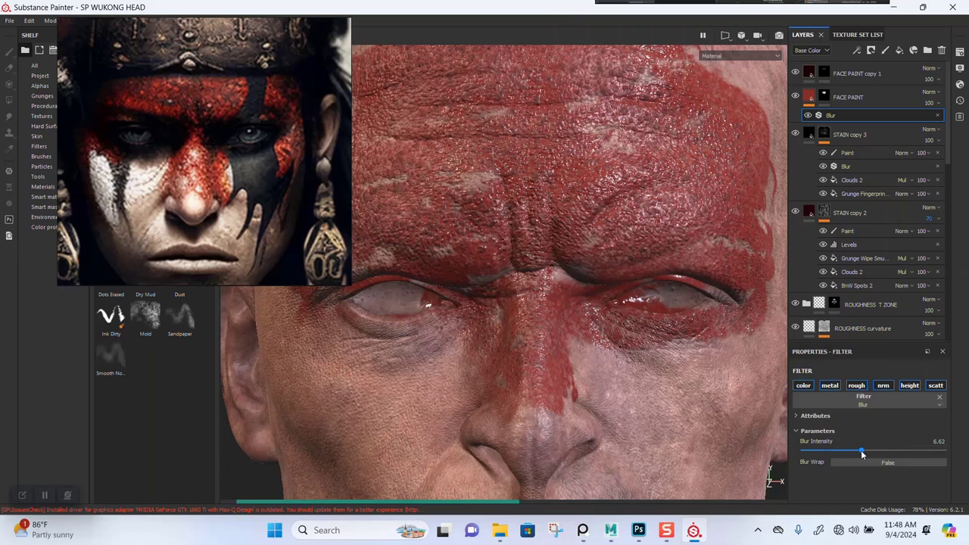
- Examine the paint's gloss on the forehead, brows and nose from several angles and distances
{"action": "right_click_drag", "start_coordinate": [625, 326], "coordinate": [571, 305], "text": "alt"}
{"action": "left_click_drag", "start_coordinate": [571, 305], "coordinate": [593, 283], "text": "alt"}
{"action": "right_click_drag", "start_coordinate": [593, 283], "coordinate": [551, 389], "text": "alt"}
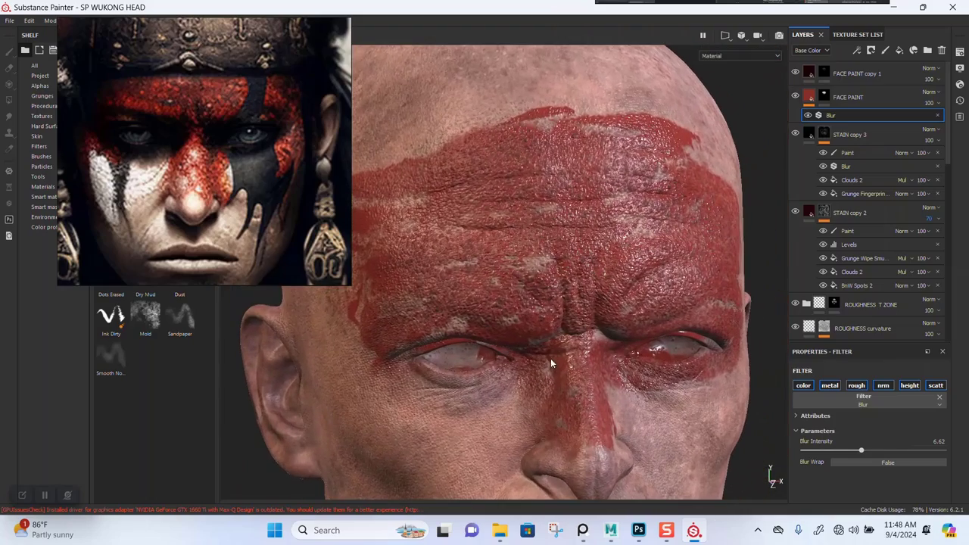
{"action": "middle_click_drag", "start_coordinate": [551, 359], "coordinate": [567, 323], "text": "alt"}
{"action": "mouse_move", "coordinate": [534, 293]}
{"action": "left_mouse_down", "text": "alt"}
{"action": "mouse_move", "coordinate": [628, 295]}
{"action": "mouse_move", "coordinate": [526, 288]}
{"action": "left_mouse_up", "text": "alt"}
{"action": "right_click_drag", "start_coordinate": [526, 288], "coordinate": [583, 317], "text": "alt"}
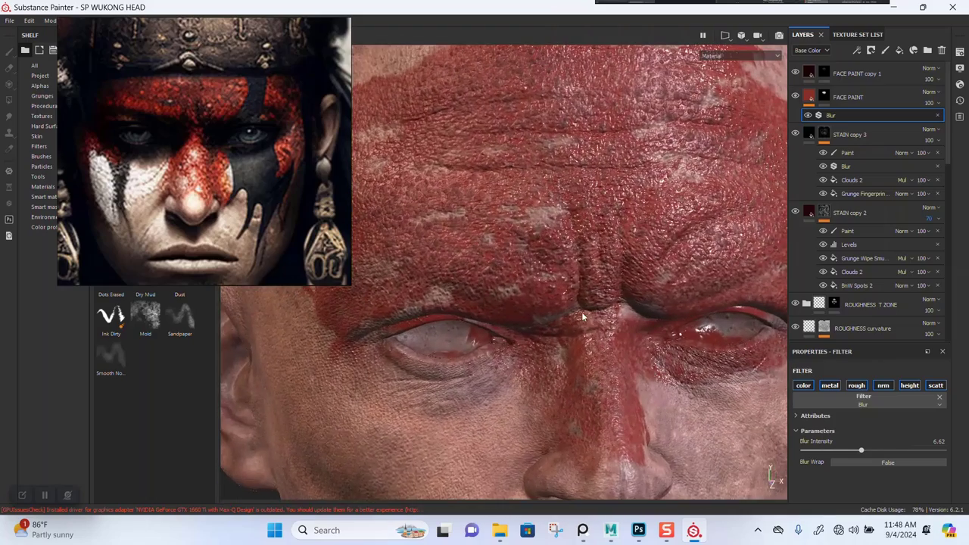
{"action": "mouse_move", "coordinate": [583, 317]}
{"action": "left_mouse_down", "text": "alt"}
{"action": "mouse_move", "coordinate": [593, 271]}
{"action": "mouse_move", "coordinate": [573, 322]}
{"action": "mouse_move", "coordinate": [609, 253]}
{"action": "mouse_move", "coordinate": [704, 253]}
{"action": "mouse_move", "coordinate": [556, 267]}
{"action": "mouse_move", "coordinate": [564, 281]}
{"action": "mouse_move", "coordinate": [552, 315]}
{"action": "mouse_move", "coordinate": [596, 316]}
{"action": "mouse_move", "coordinate": [675, 265]}
{"action": "mouse_move", "coordinate": [747, 234]}
{"action": "mouse_move", "coordinate": [695, 217]}
{"action": "left_mouse_up", "text": "alt"}
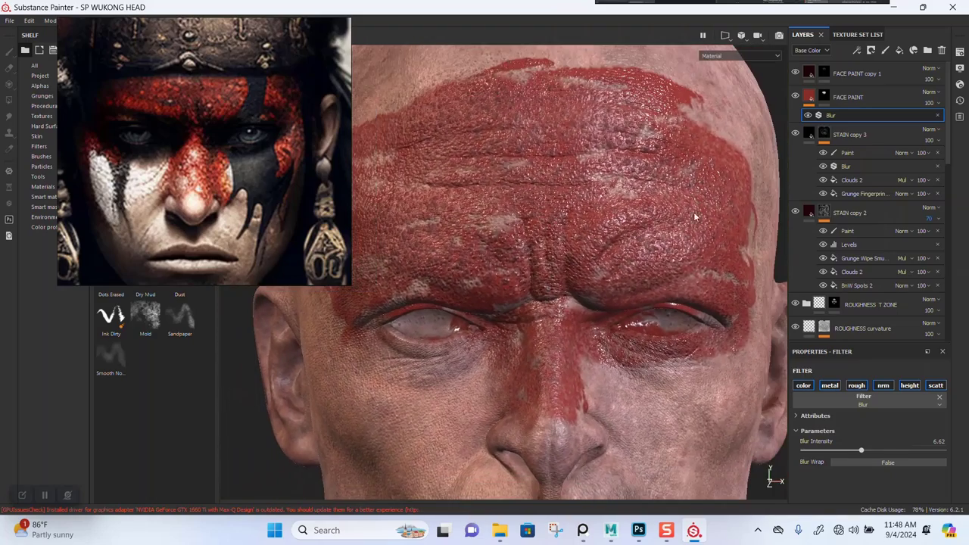
- Erase the red paint from the character's right eyeball on the FACE PAINT mask with the Dirt 1 brush at size 8.24
{"action": "left_click", "coordinate": [824, 96]}
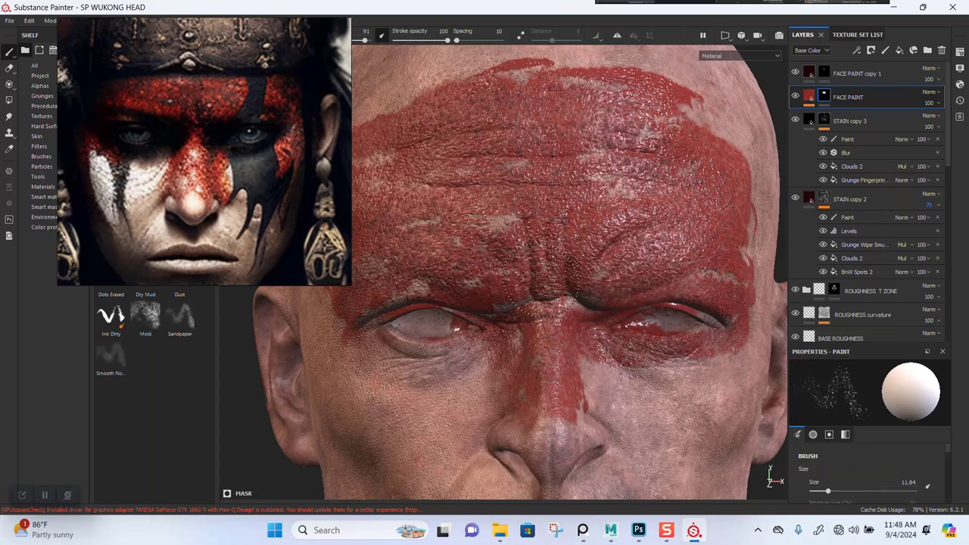
{"action": "left_click_drag", "start_coordinate": [251, 260], "coordinate": [564, 82]}
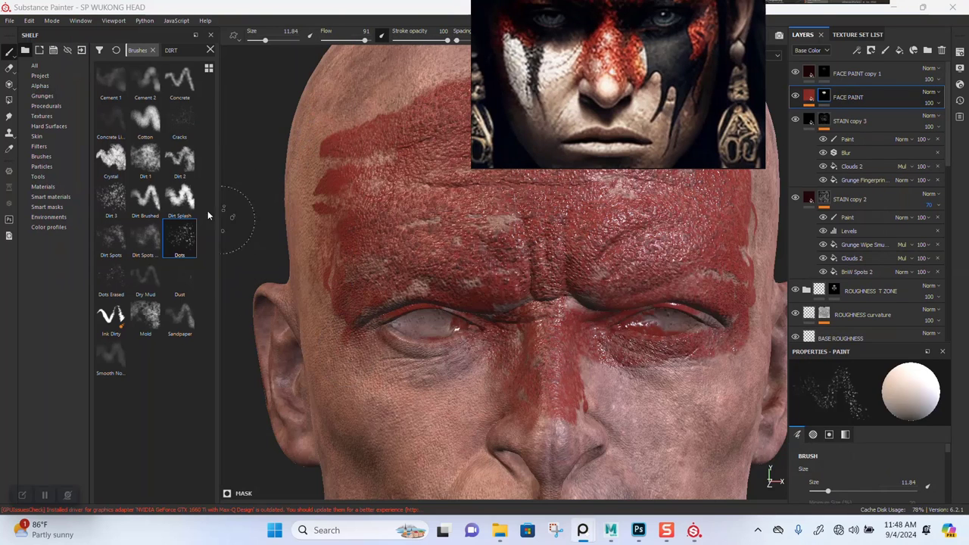
{"action": "left_click", "coordinate": [148, 160]}
{"action": "scroll", "coordinate": [458, 347], "scroll_direction": "up", "scroll_amount": 6}
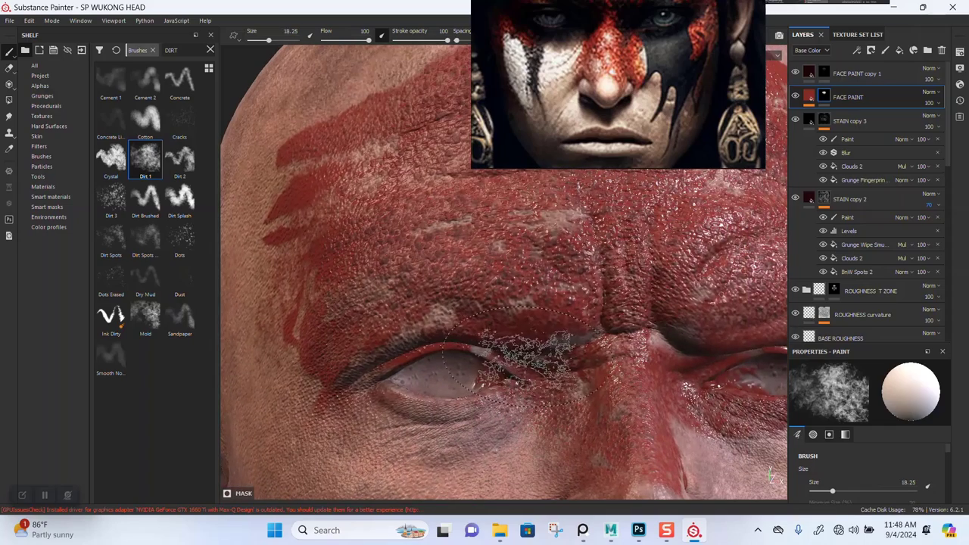
{"action": "right_click_drag", "start_coordinate": [528, 359], "coordinate": [500, 365], "text": "ctrl"}
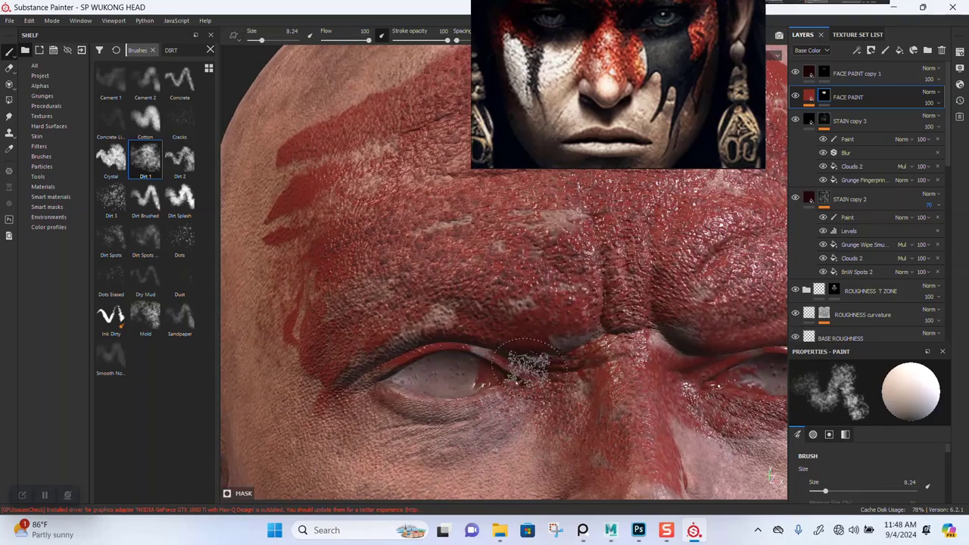
{"action": "key", "text": "x"}
{"action": "left_click_drag", "start_coordinate": [515, 373], "coordinate": [522, 384], "text": "alt"}
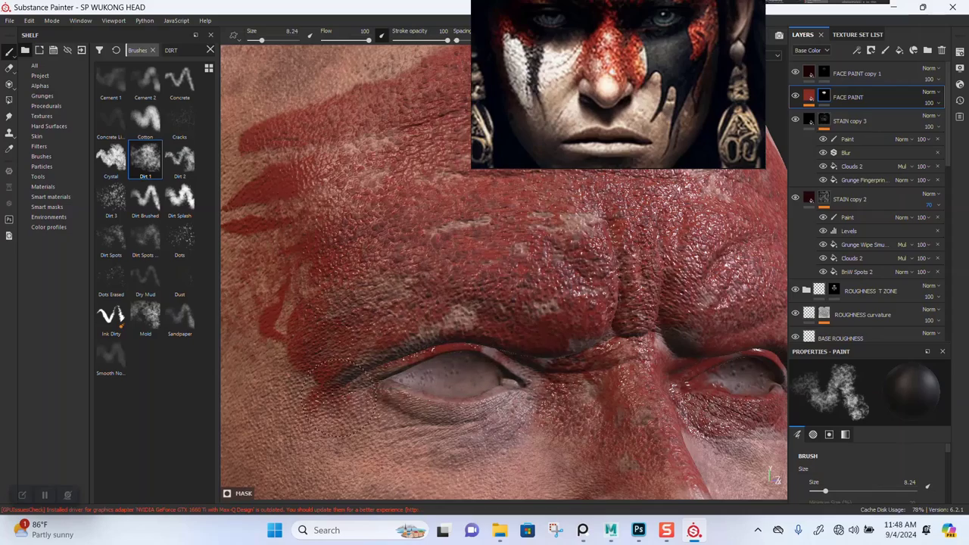
- Erase the red paint from the character's left eyeball with the same Dirt 1 brush
{"action": "left_click_drag", "start_coordinate": [718, 424], "coordinate": [500, 398], "text": "alt"}
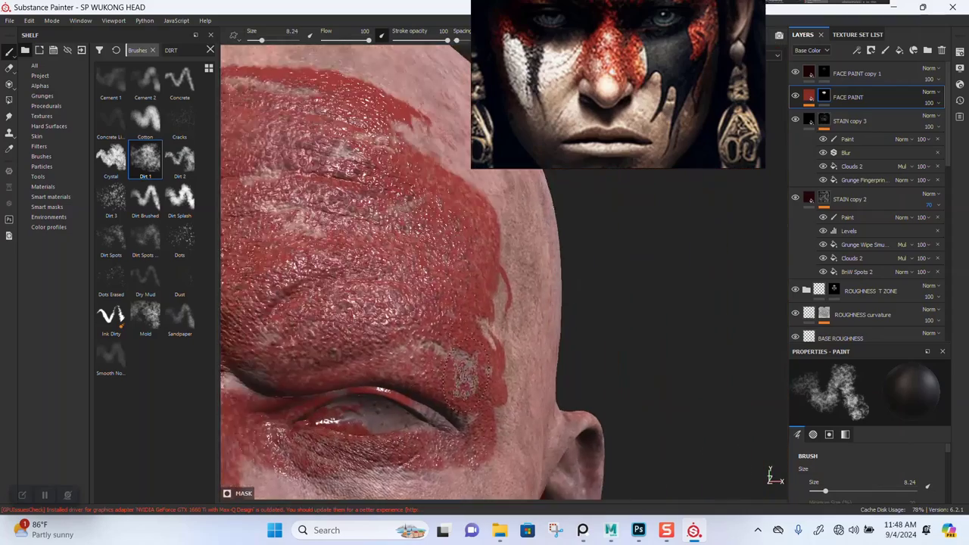
{"action": "right_click_drag", "start_coordinate": [500, 397], "coordinate": [531, 379], "text": "alt"}
{"action": "middle_click_drag", "start_coordinate": [530, 379], "coordinate": [633, 314], "text": "alt"}
{"action": "left_click_drag", "start_coordinate": [633, 315], "coordinate": [507, 271], "text": "alt"}
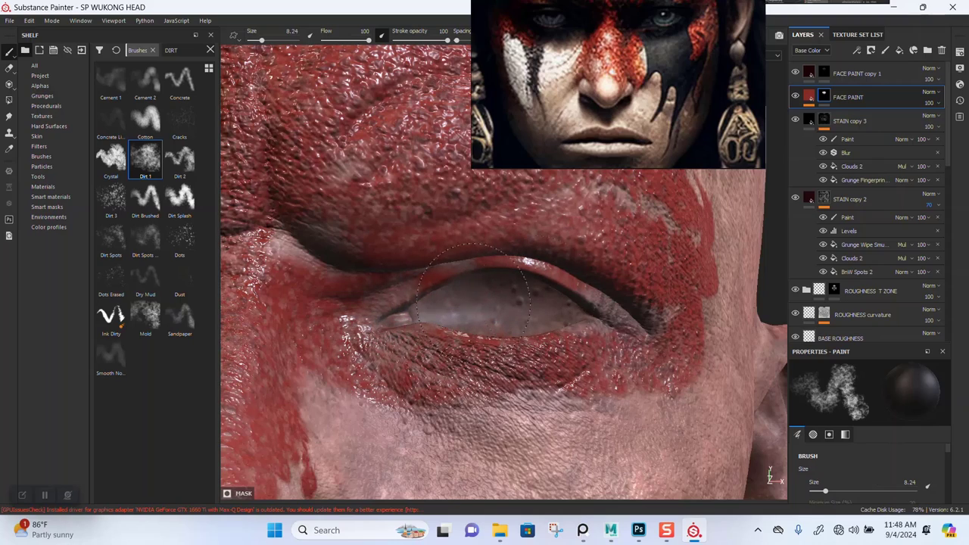
{"action": "right_click_drag", "start_coordinate": [529, 356], "coordinate": [493, 373], "text": "alt"}
{"action": "left_click_drag", "start_coordinate": [565, 356], "coordinate": [519, 363], "text": "alt"}
{"action": "middle_click_drag", "start_coordinate": [520, 363], "coordinate": [602, 350], "text": "alt"}
- Rotate the environment lighting and compare the whole painted head with the nose and cheek markings in the reference picture
{"action": "left_click_drag", "start_coordinate": [622, 92], "coordinate": [124, 99]}
{"action": "right_click_drag", "start_coordinate": [493, 289], "coordinate": [485, 254], "text": "alt"}
{"action": "left_click_drag", "start_coordinate": [530, 254], "coordinate": [566, 251], "text": "alt"}
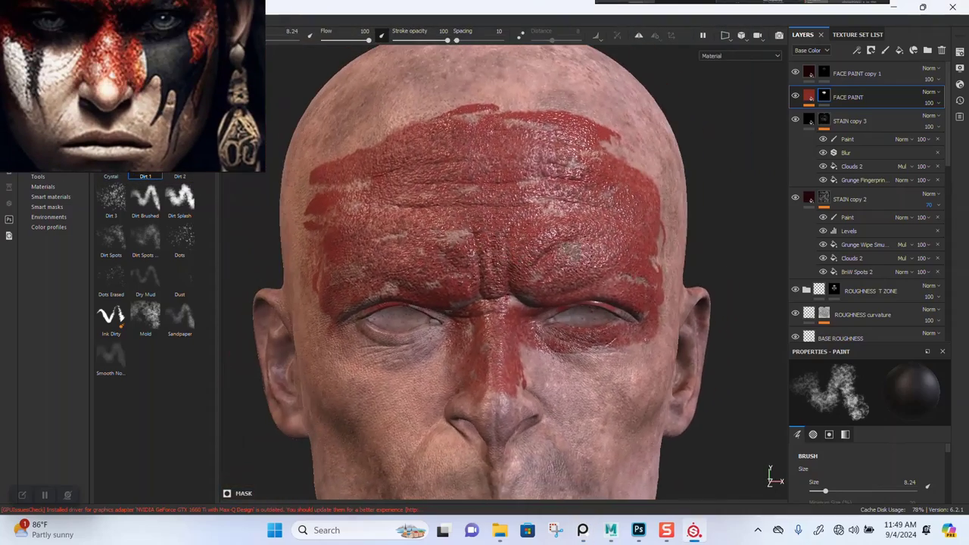
{"action": "mouse_move", "coordinate": [598, 251]}
{"action": "right_mouse_down", "text": "shift"}
{"action": "mouse_move", "coordinate": [346, 259]}
{"action": "mouse_move", "coordinate": [592, 247]}
{"action": "right_mouse_up", "text": "shift"}
{"action": "middle_click_drag", "start_coordinate": [508, 330], "coordinate": [529, 246], "text": "alt"}
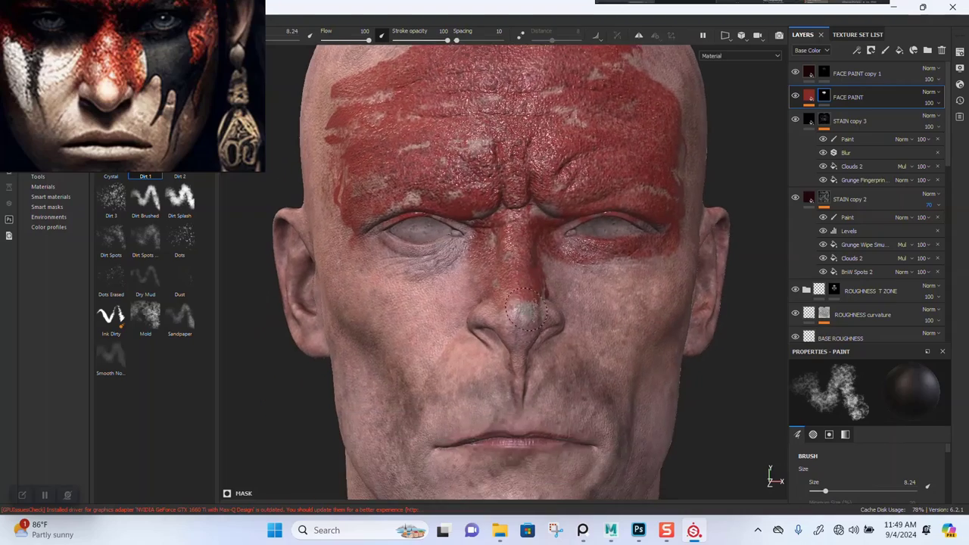
{"action": "right_click_drag", "start_coordinate": [529, 246], "coordinate": [491, 254], "text": "alt"}
{"action": "middle_click_drag", "start_coordinate": [523, 274], "coordinate": [508, 304], "text": "alt"}
{"action": "left_click_drag", "start_coordinate": [508, 312], "coordinate": [497, 305], "text": "alt"}
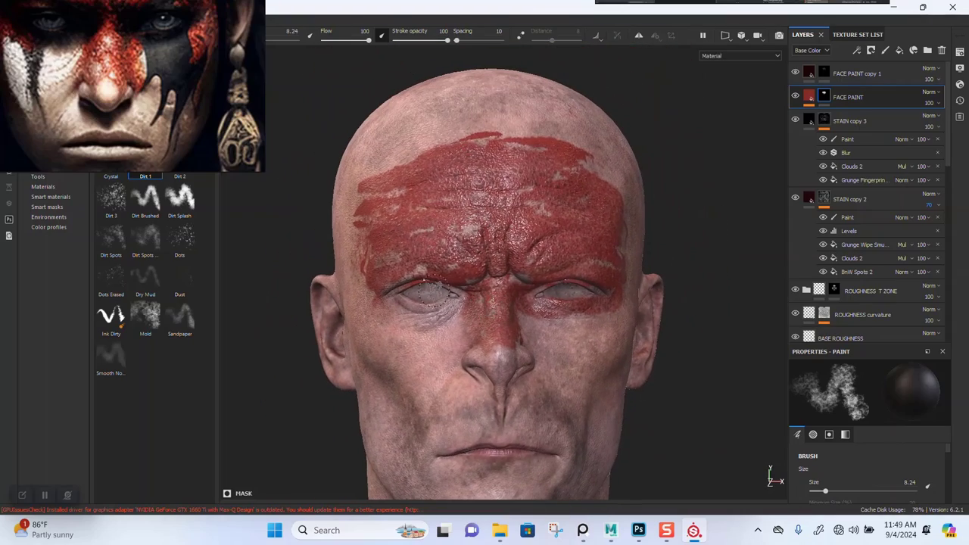
{"action": "right_click_drag", "start_coordinate": [159, 111], "coordinate": [200, 223]}
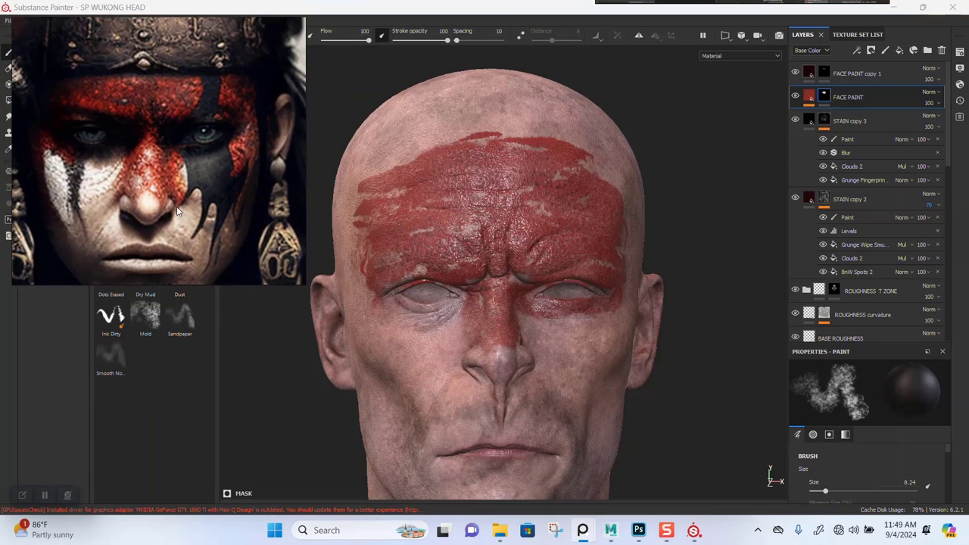
{"action": "mouse_move", "coordinate": [185, 175]}
{"action": "right_mouse_down"}
{"action": "mouse_move", "coordinate": [194, 193]}
{"action": "mouse_move", "coordinate": [189, 179]}
{"action": "right_mouse_up"}
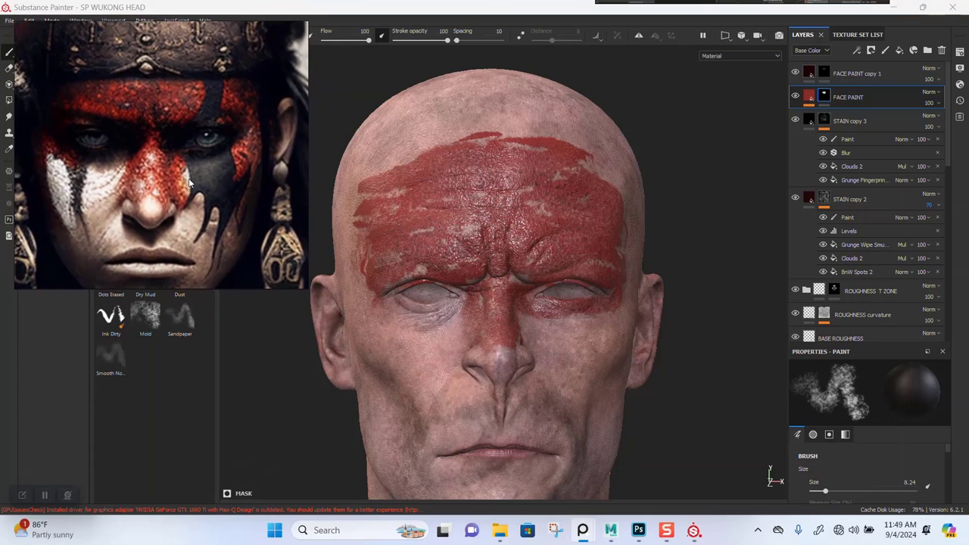
{"action": "scroll", "coordinate": [494, 312], "scroll_direction": "up", "scroll_amount": 1}
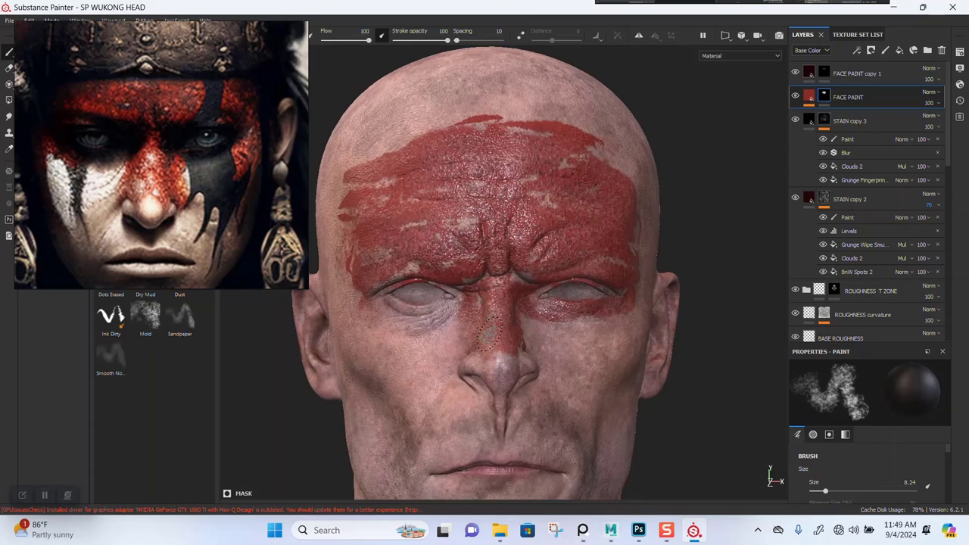
- Select the FACE PAINT layer's fill and examine the red paint on the forehead, brows and nose
{"action": "mouse_move", "coordinate": [501, 332]}
{"action": "left_mouse_down", "text": "alt"}
{"action": "mouse_move", "coordinate": [530, 329]}
{"action": "mouse_move", "coordinate": [492, 318]}
{"action": "left_mouse_up", "text": "alt"}
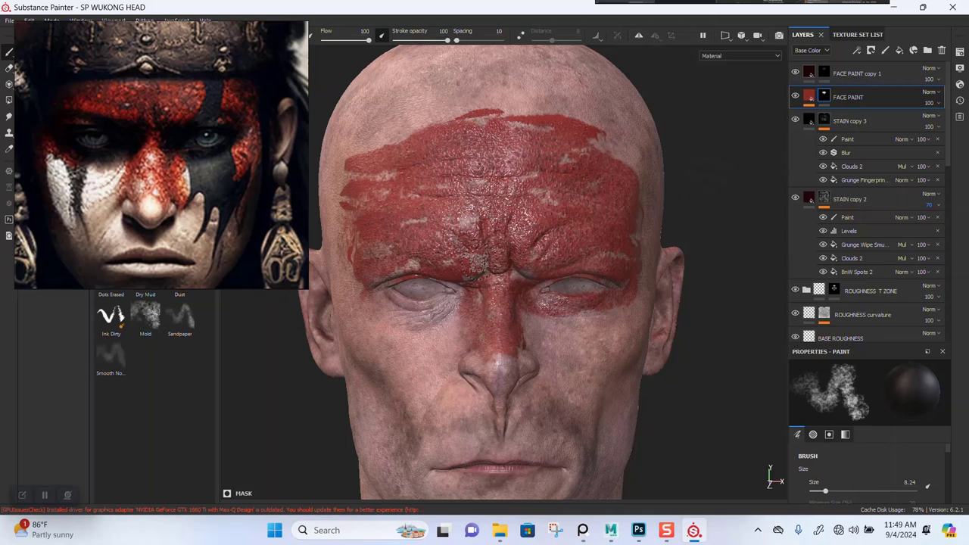
{"action": "scroll", "coordinate": [500, 254], "scroll_direction": "up", "scroll_amount": 2}
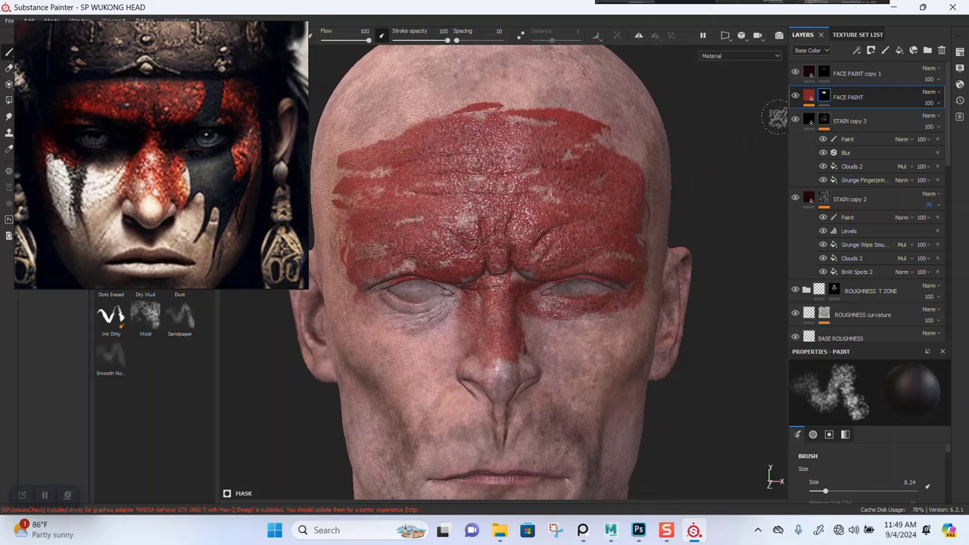
{"action": "left_click", "coordinate": [807, 98]}
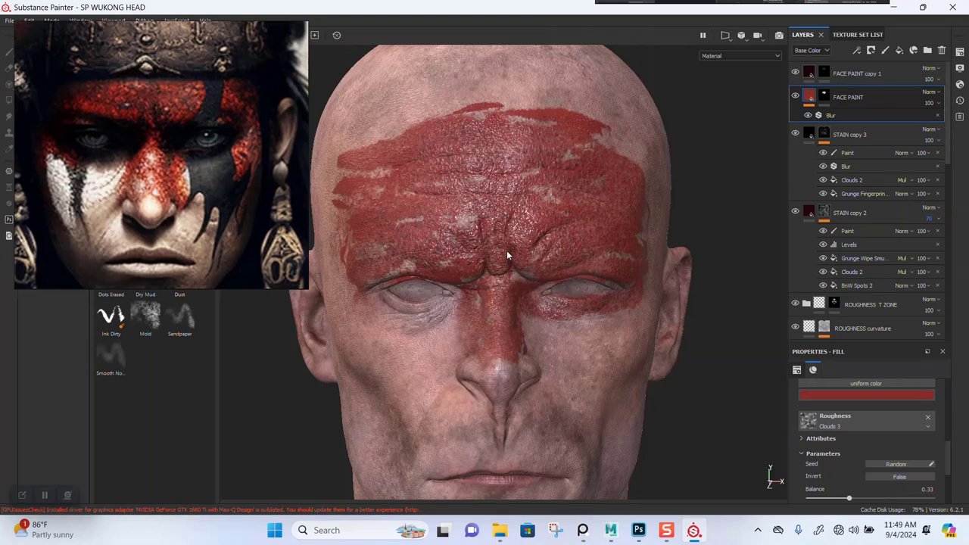
{"action": "right_click_drag", "start_coordinate": [484, 211], "coordinate": [448, 267], "text": "alt"}
{"action": "middle_click_drag", "start_coordinate": [450, 276], "coordinate": [455, 265], "text": "alt"}
{"action": "left_click_drag", "start_coordinate": [461, 281], "coordinate": [463, 274], "text": "alt"}
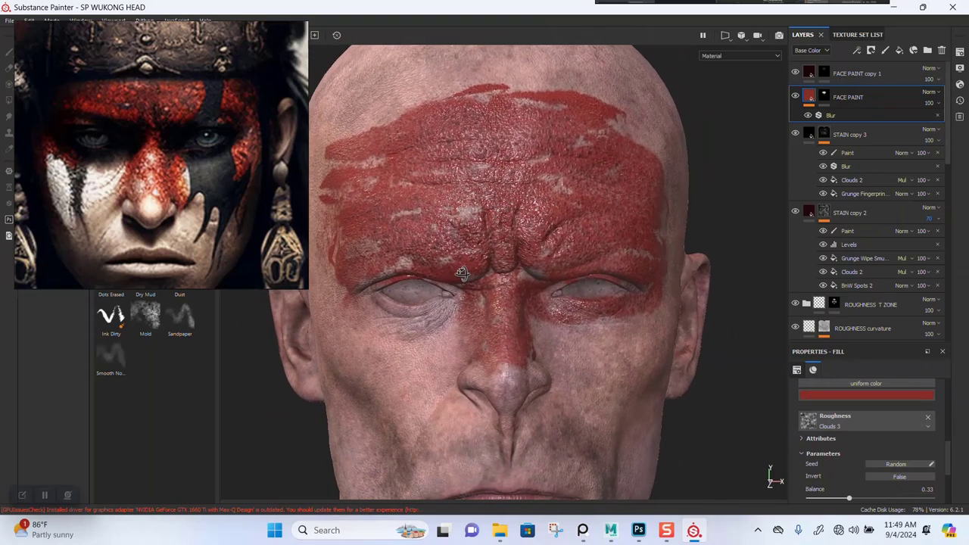
{"action": "right_click_drag", "start_coordinate": [463, 276], "coordinate": [465, 297], "text": "alt"}
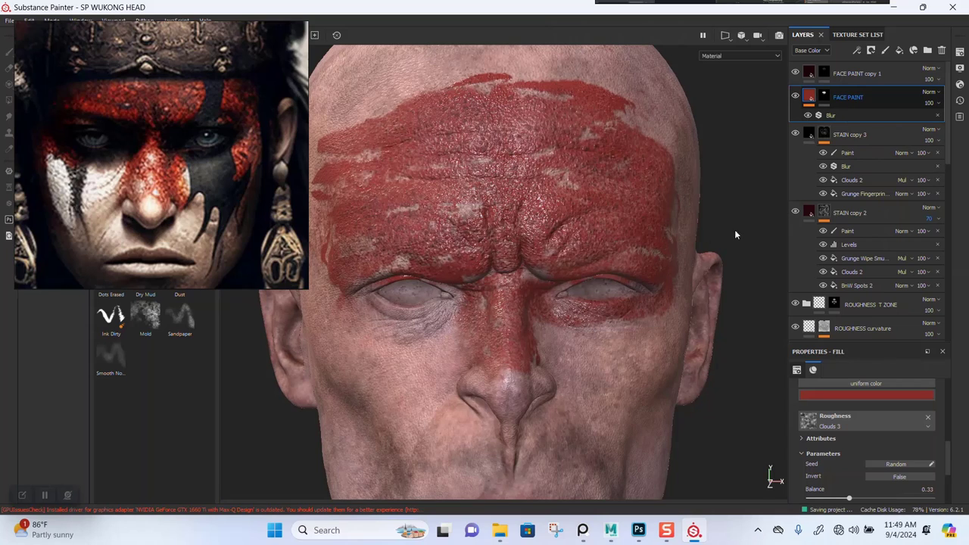
- Search the brushes for PRINT, choose the Fingerprint brush for the FACE PAINT mask and set its size to 18.06
{"action": "left_click", "coordinate": [823, 97]}
{"action": "left_click_drag", "start_coordinate": [170, 179], "coordinate": [805, 148]}
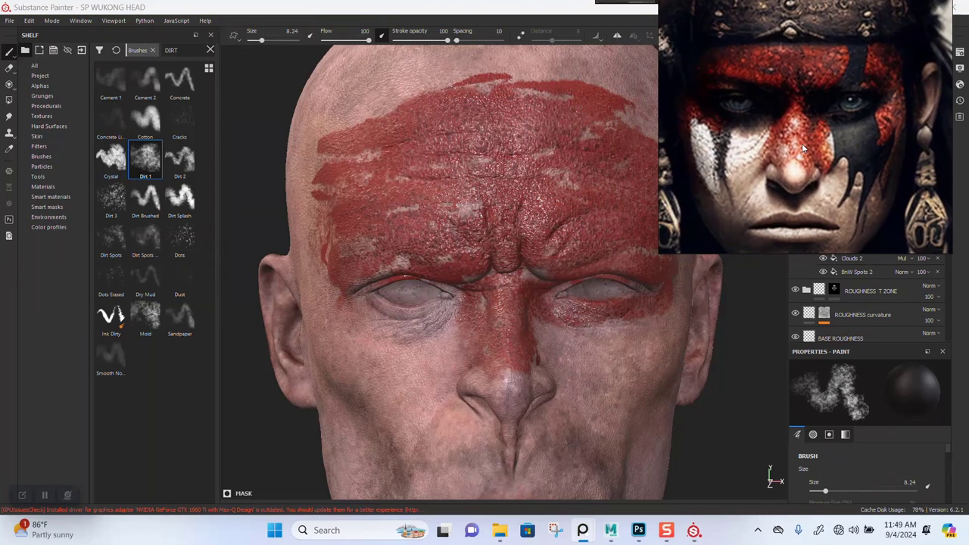
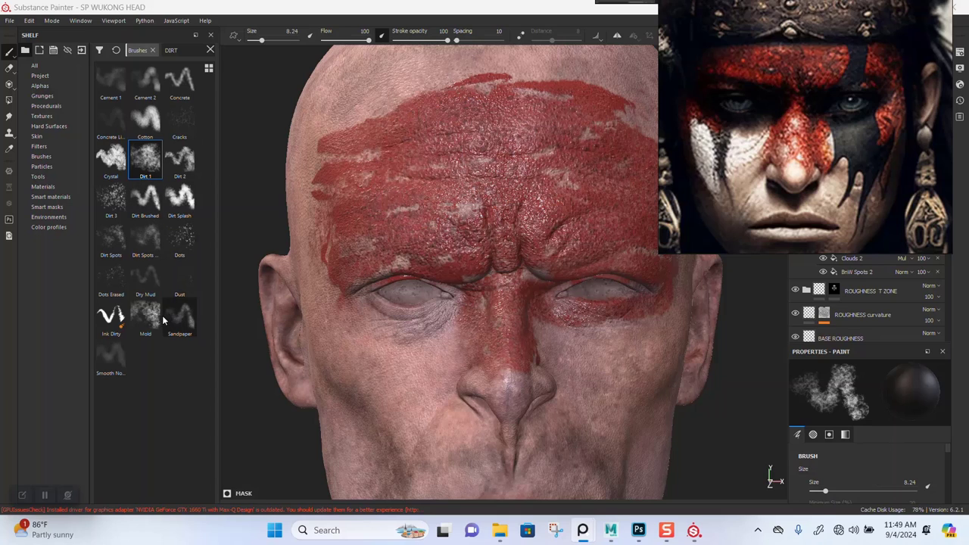
{"action": "left_click_drag", "start_coordinate": [187, 50], "coordinate": [163, 51]}
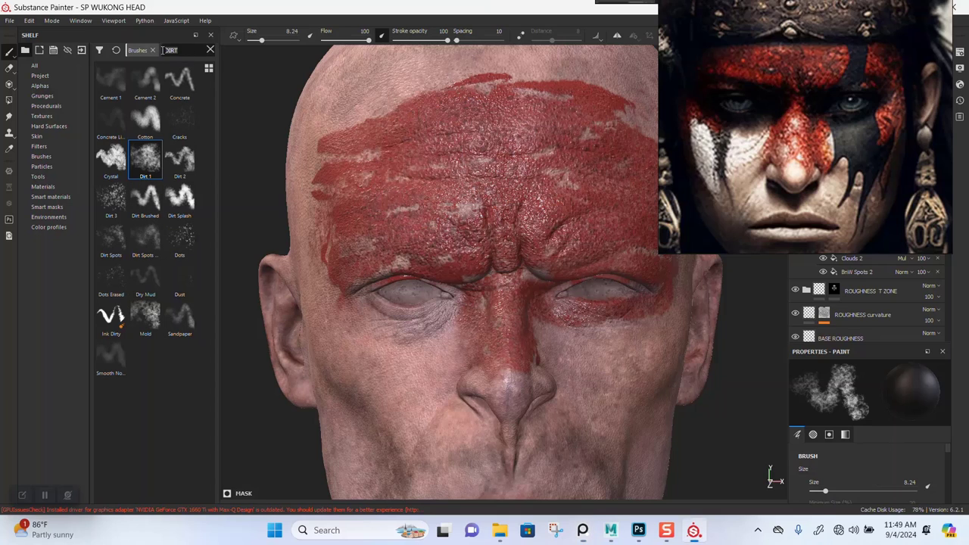
{"action": "type", "text": "PRINT"}
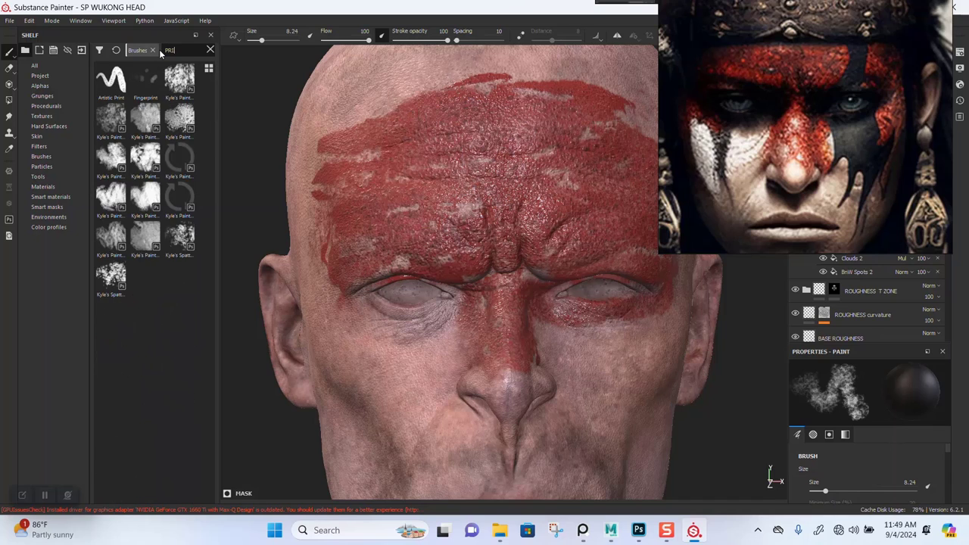
{"action": "left_click", "coordinate": [144, 85]}
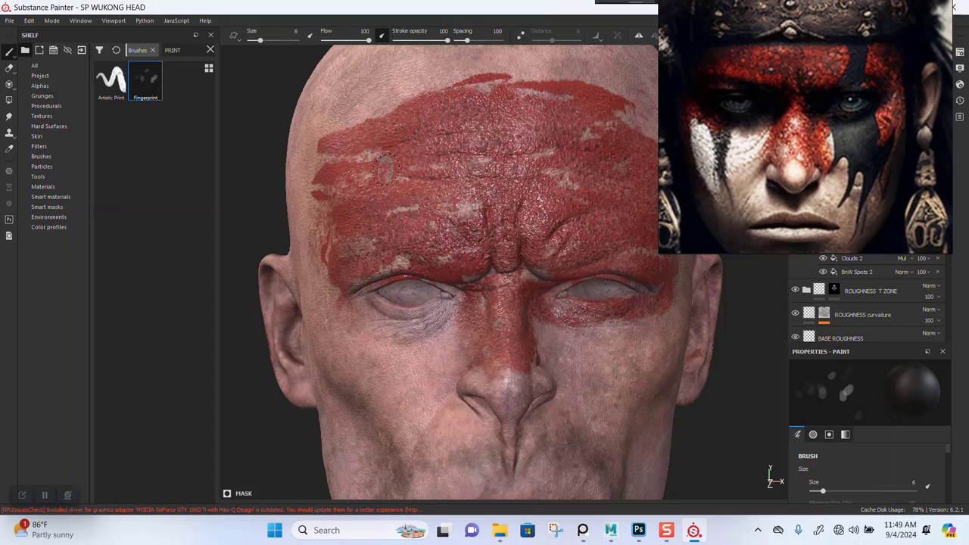
{"action": "mouse_move", "coordinate": [386, 170]}
{"action": "right_mouse_down", "text": "ctrl"}
{"action": "mouse_move", "coordinate": [446, 171]}
{"action": "mouse_move", "coordinate": [377, 176]}
{"action": "right_mouse_up", "text": "ctrl"}
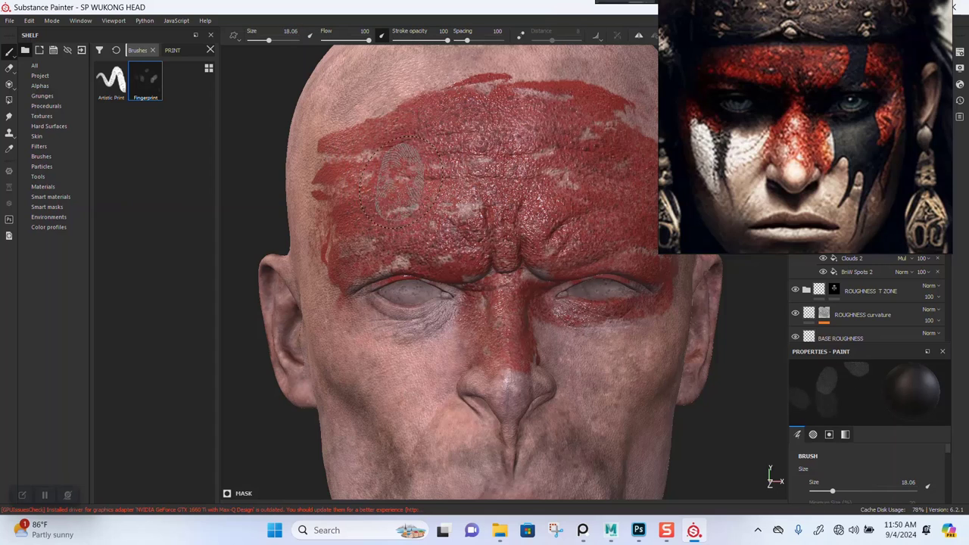
- Try a Fingerprint stamp on the character's right forehead, reduce the brush to size 10.56 and set its spacing to 5
{"action": "left_click_drag", "start_coordinate": [421, 194], "coordinate": [453, 228], "text": "alt"}
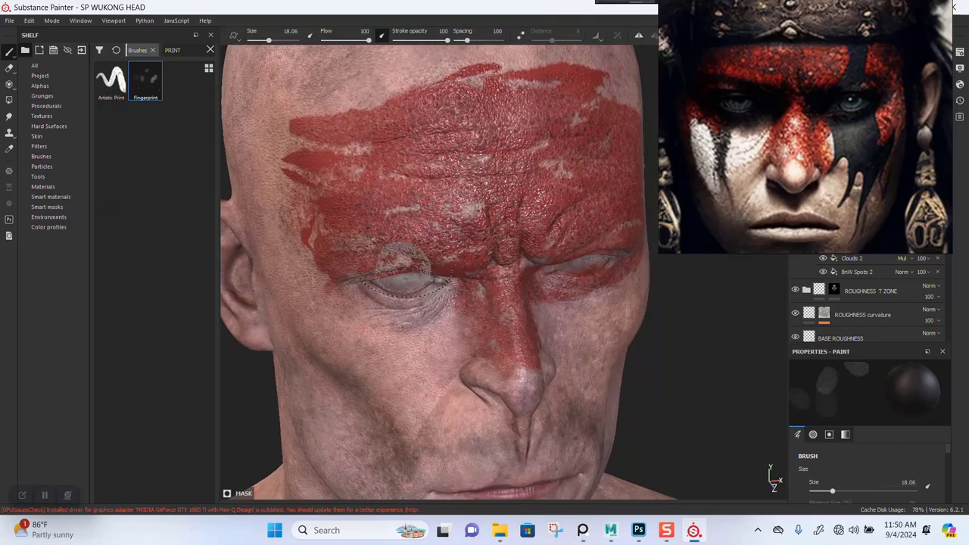
{"action": "scroll", "coordinate": [409, 256], "scroll_direction": "up", "scroll_amount": 4}
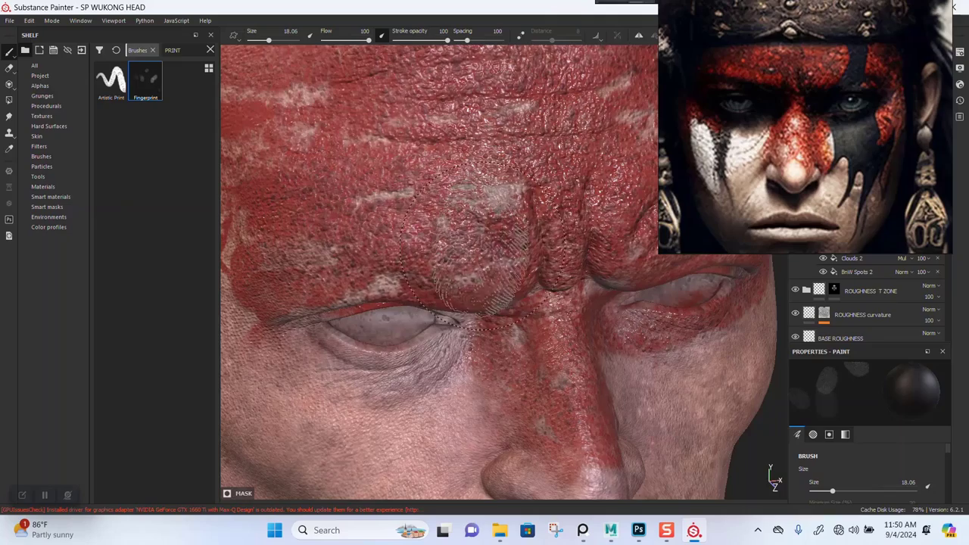
{"action": "mouse_move", "coordinate": [474, 204]}
{"action": "left_mouse_down", "text": "alt"}
{"action": "mouse_move", "coordinate": [453, 241]}
{"action": "mouse_move", "coordinate": [485, 232]}
{"action": "left_mouse_up", "text": "alt"}
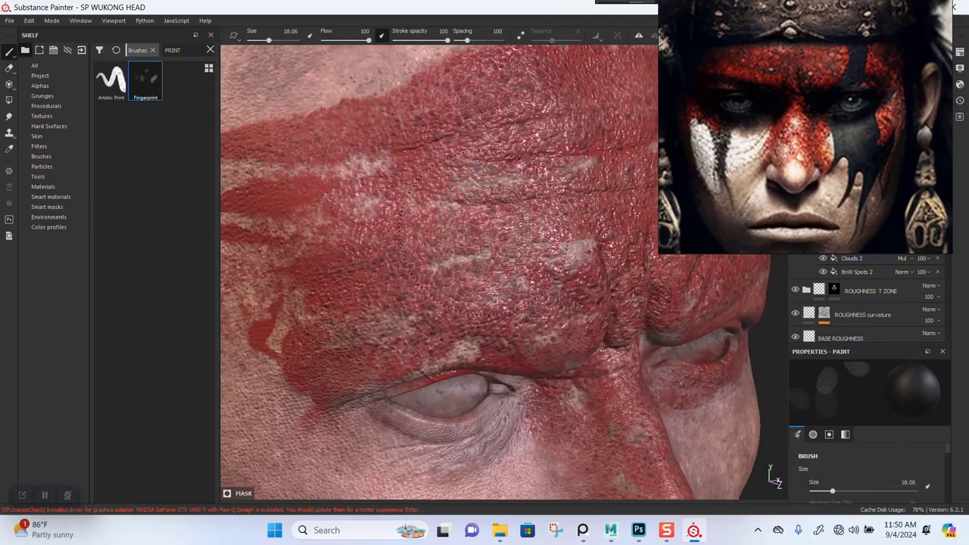
{"action": "mouse_move", "coordinate": [413, 249]}
{"action": "middle_mouse_down", "text": "alt"}
{"action": "mouse_move", "coordinate": [442, 303]}
{"action": "mouse_move", "coordinate": [489, 294]}
{"action": "middle_mouse_up", "text": "alt"}
{"action": "middle_click_drag", "start_coordinate": [477, 243], "coordinate": [405, 294], "text": "alt"}
{"action": "left_click", "coordinate": [396, 253]}
{"action": "right_click_drag", "start_coordinate": [403, 240], "coordinate": [375, 238], "text": "ctrl"}
{"action": "mouse_move", "coordinate": [420, 221]}
{"action": "left_mouse_down", "text": "alt"}
{"action": "mouse_move", "coordinate": [439, 218]}
{"action": "mouse_move", "coordinate": [432, 76]}
{"action": "mouse_move", "coordinate": [447, 91]}
{"action": "mouse_move", "coordinate": [480, 60]}
{"action": "left_mouse_up", "text": "alt"}
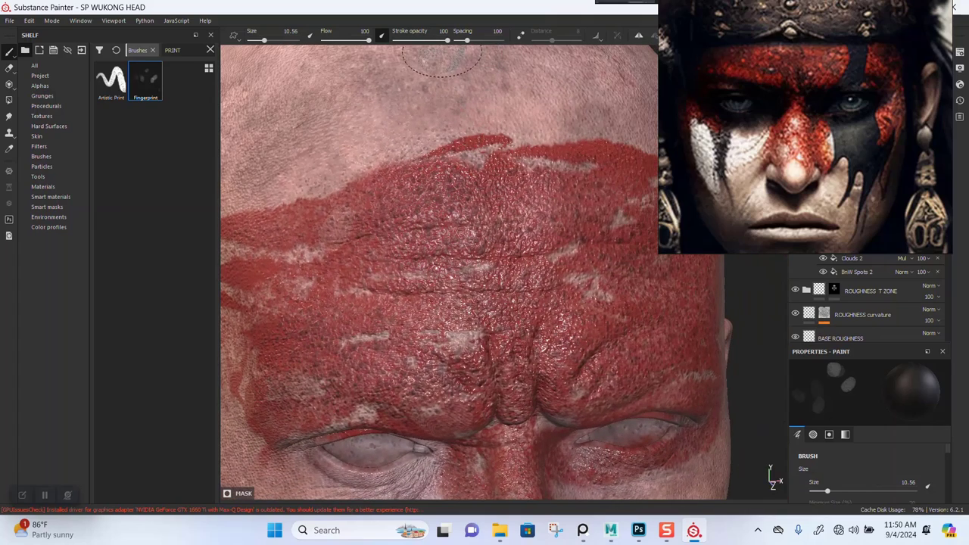
{"action": "left_click_drag", "start_coordinate": [466, 46], "coordinate": [455, 39]}
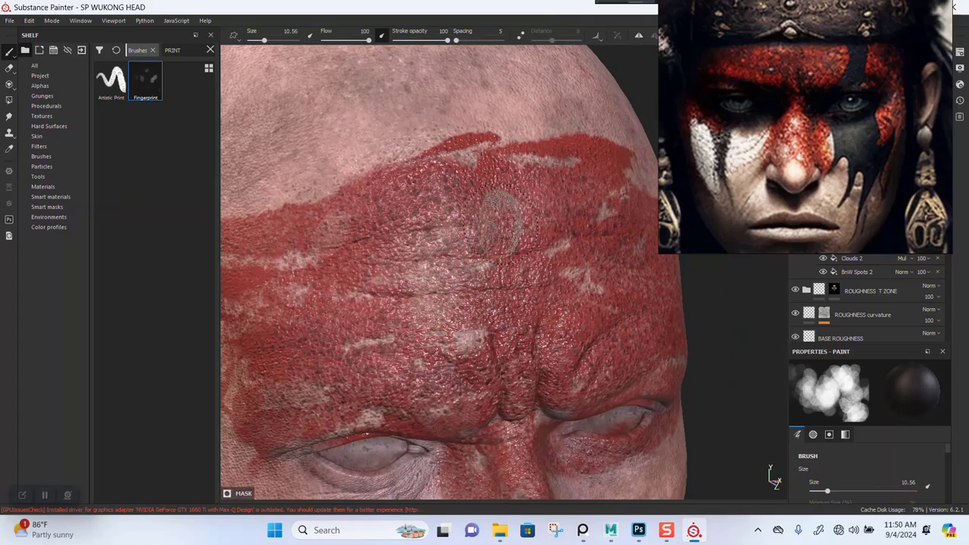
- Break up the red paint with Fingerprint stamps on the middle of the forehead and the character's left temple
{"action": "middle_click_drag", "start_coordinate": [464, 294], "coordinate": [468, 247], "text": "alt"}
{"action": "left_click_drag", "start_coordinate": [513, 213], "coordinate": [473, 211], "text": "alt"}
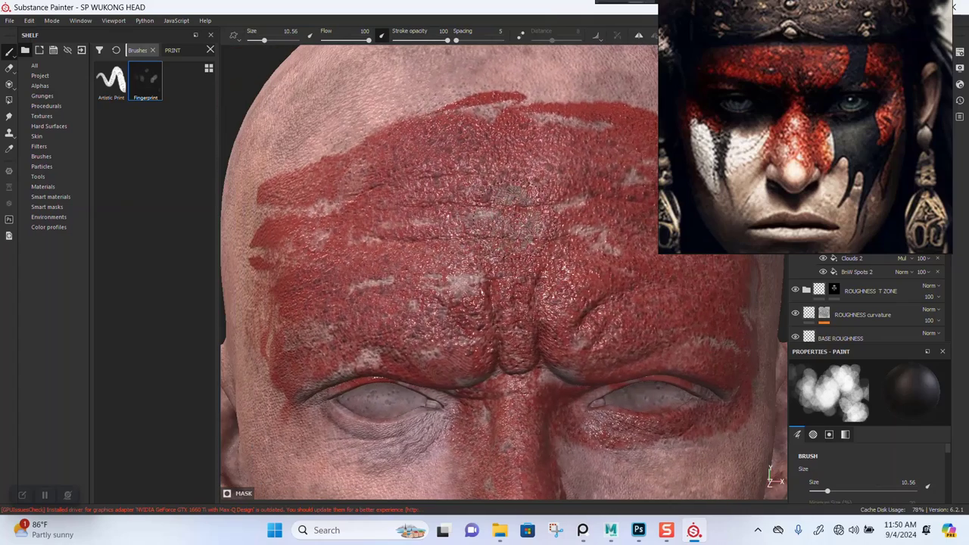
{"action": "left_click_drag", "start_coordinate": [543, 256], "coordinate": [465, 228], "text": "alt"}
{"action": "right_click_drag", "start_coordinate": [466, 229], "coordinate": [493, 343], "text": "alt"}
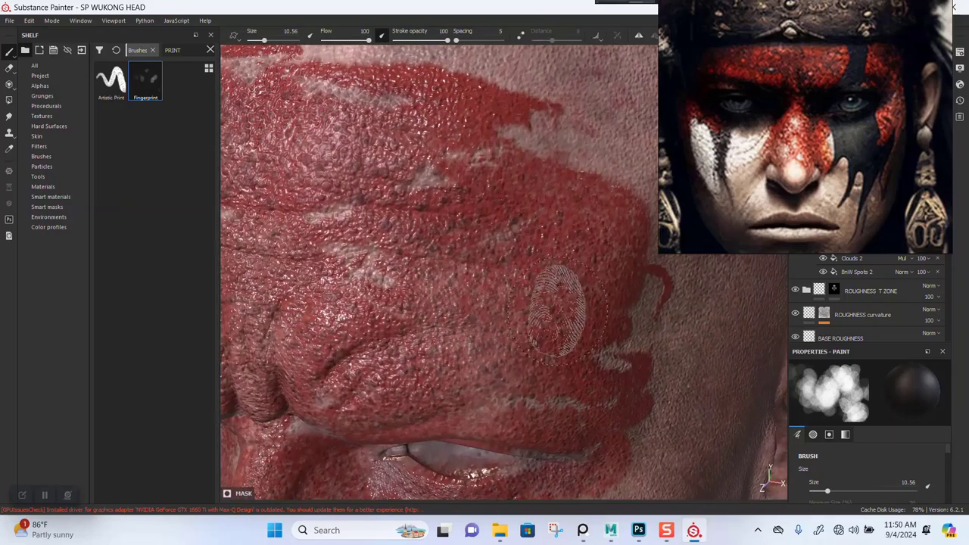
{"action": "left_click_drag", "start_coordinate": [561, 312], "coordinate": [523, 314], "text": "alt"}
{"action": "scroll", "coordinate": [522, 313], "scroll_direction": "down", "scroll_amount": 1}
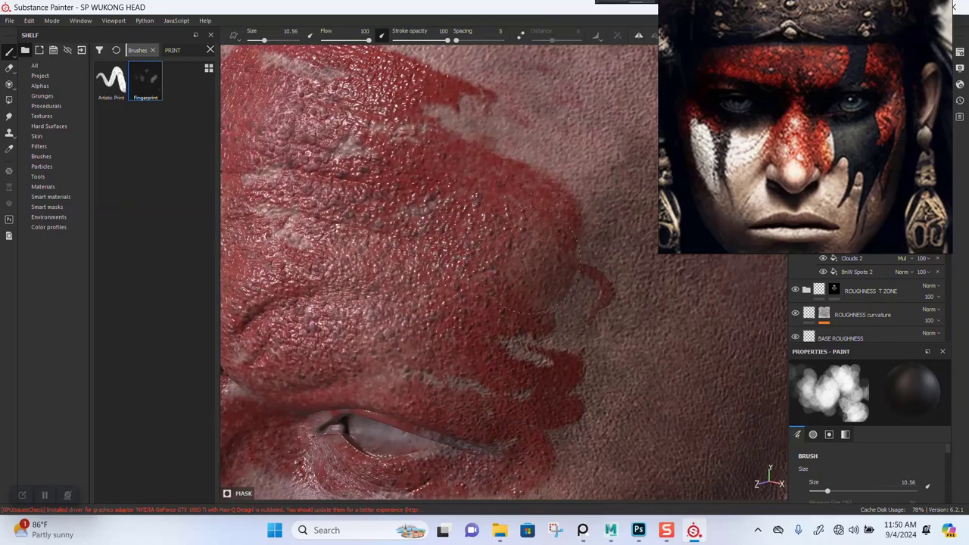
{"action": "mouse_move", "coordinate": [552, 236]}
{"action": "left_mouse_down", "text": "alt"}
{"action": "mouse_move", "coordinate": [563, 266]}
{"action": "mouse_move", "coordinate": [608, 262]}
{"action": "left_mouse_up", "text": "alt"}
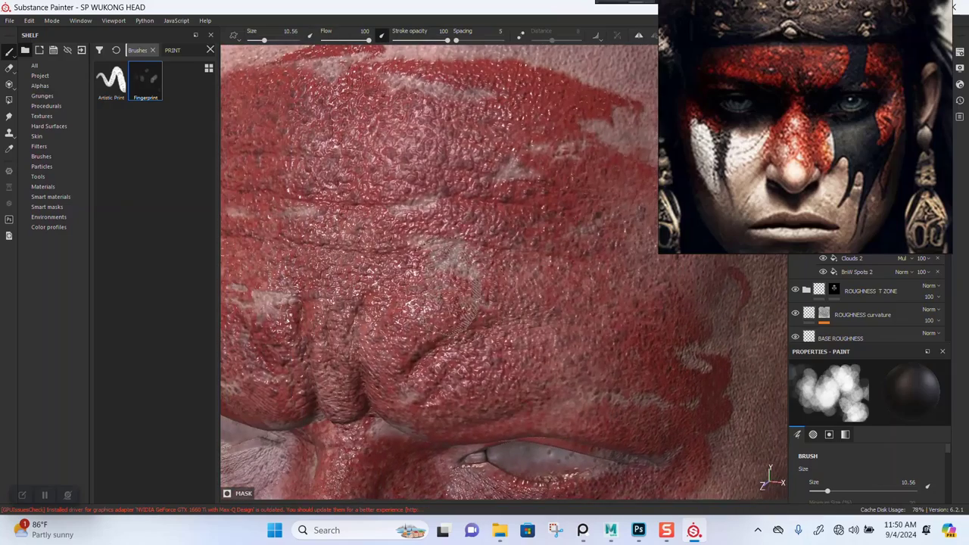
{"action": "left_click_drag", "start_coordinate": [481, 321], "coordinate": [415, 336], "text": "alt"}
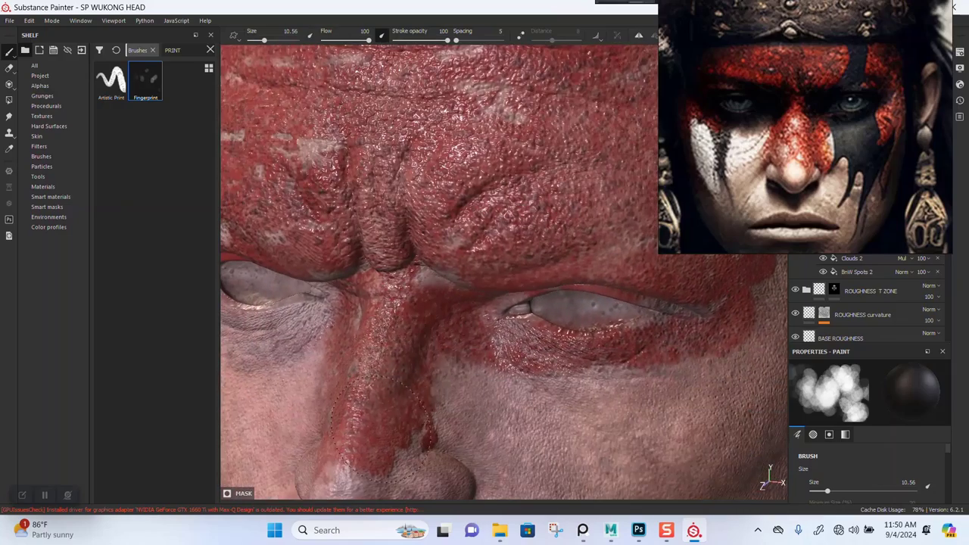
- Fade the paint over the character's right brow and temple with Fingerprint stamps at size 10.56
{"action": "scroll", "coordinate": [477, 310], "scroll_direction": "down", "scroll_amount": 4}
{"action": "left_click_drag", "start_coordinate": [485, 284], "coordinate": [401, 238], "text": "alt"}
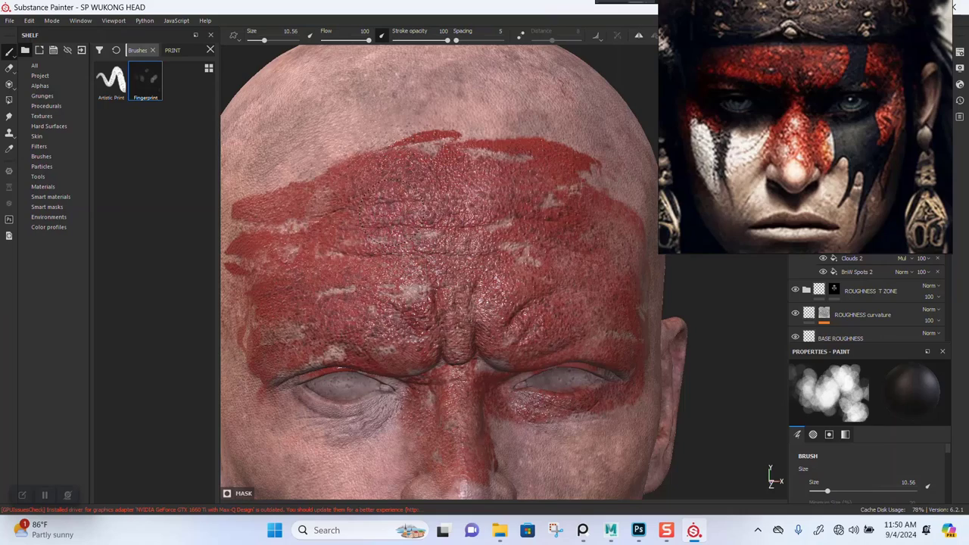
{"action": "left_click_drag", "start_coordinate": [563, 165], "coordinate": [325, 164], "text": "alt"}
{"action": "scroll", "coordinate": [428, 261], "scroll_direction": "up", "scroll_amount": 4}
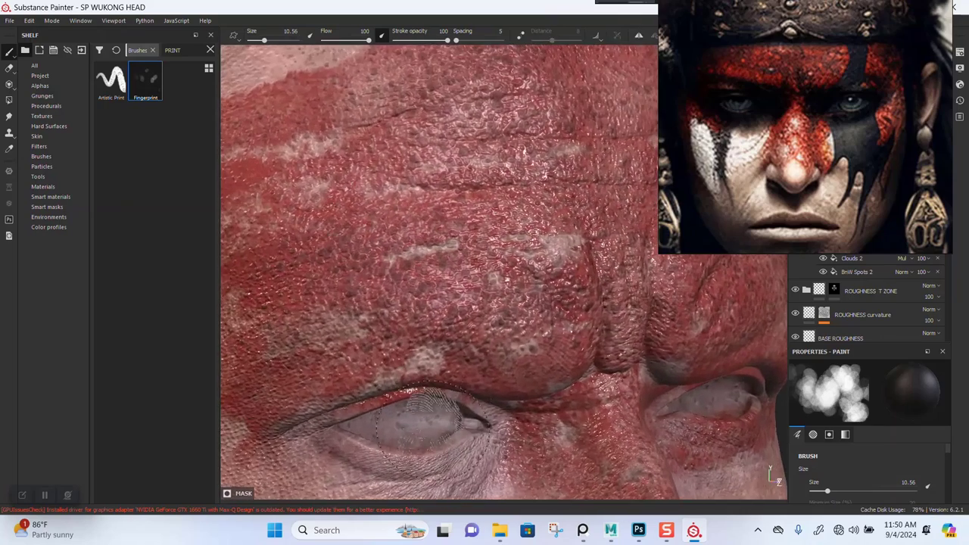
{"action": "mouse_move", "coordinate": [428, 261]}
{"action": "left_mouse_down", "text": "alt"}
{"action": "mouse_move", "coordinate": [465, 303]}
{"action": "mouse_move", "coordinate": [515, 296]}
{"action": "left_mouse_up", "text": "alt"}
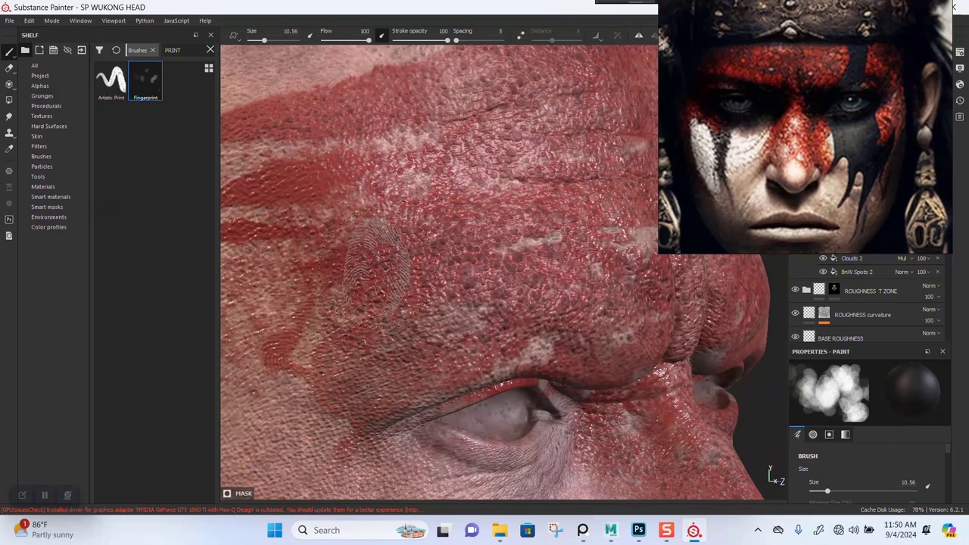
{"action": "left_click_drag", "start_coordinate": [377, 265], "coordinate": [303, 274], "text": "alt"}
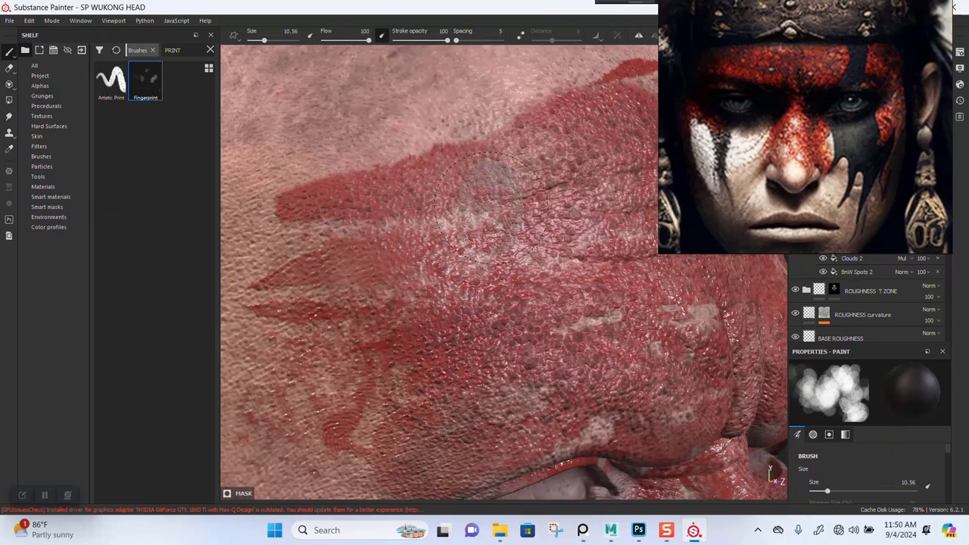
- Display only the FACE PAINT mask and stamp fingerprints on the forehead and brow with the brush at size 9.3
{"action": "key", "text": "c"}
{"action": "mouse_move", "coordinate": [418, 265]}
{"action": "left_mouse_down", "text": "alt"}
{"action": "mouse_move", "coordinate": [484, 265]}
{"action": "mouse_move", "coordinate": [341, 266]}
{"action": "mouse_move", "coordinate": [406, 274]}
{"action": "left_mouse_up", "text": "alt"}
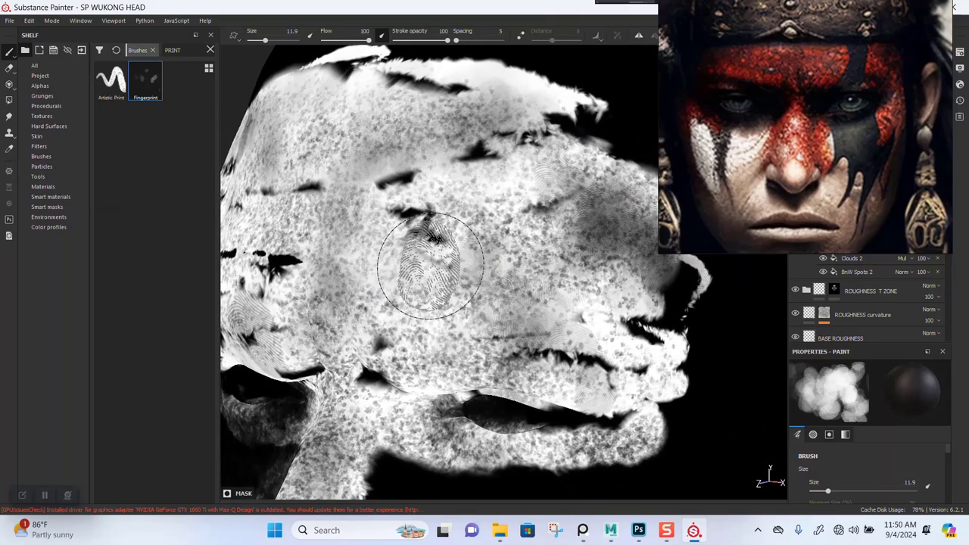
{"action": "key", "text": "bracketleft"}
{"action": "mouse_move", "coordinate": [441, 295]}
{"action": "left_mouse_down", "text": "alt"}
{"action": "mouse_move", "coordinate": [444, 264]}
{"action": "mouse_move", "coordinate": [399, 206]}
{"action": "mouse_move", "coordinate": [437, 342]}
{"action": "left_mouse_up", "text": "alt"}
{"action": "right_click_drag", "start_coordinate": [449, 253], "coordinate": [459, 295], "text": "alt"}
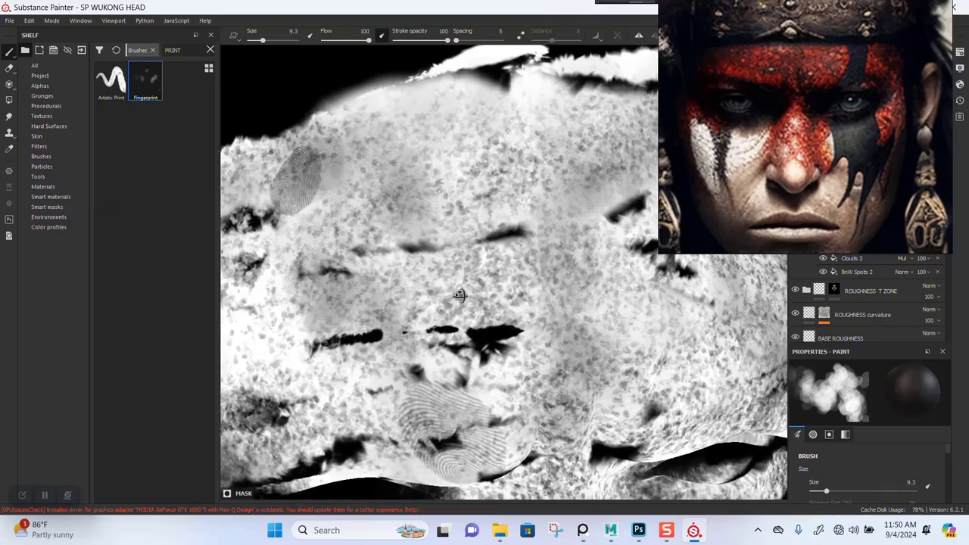
- Stamp more fingerprints across the character's right forehead on the mask and return to the material display
{"action": "left_click_drag", "start_coordinate": [459, 295], "coordinate": [541, 269], "text": "alt"}
{"action": "right_click_drag", "start_coordinate": [540, 268], "coordinate": [417, 320], "text": "alt"}
{"action": "middle_click_drag", "start_coordinate": [417, 321], "coordinate": [469, 337], "text": "alt"}
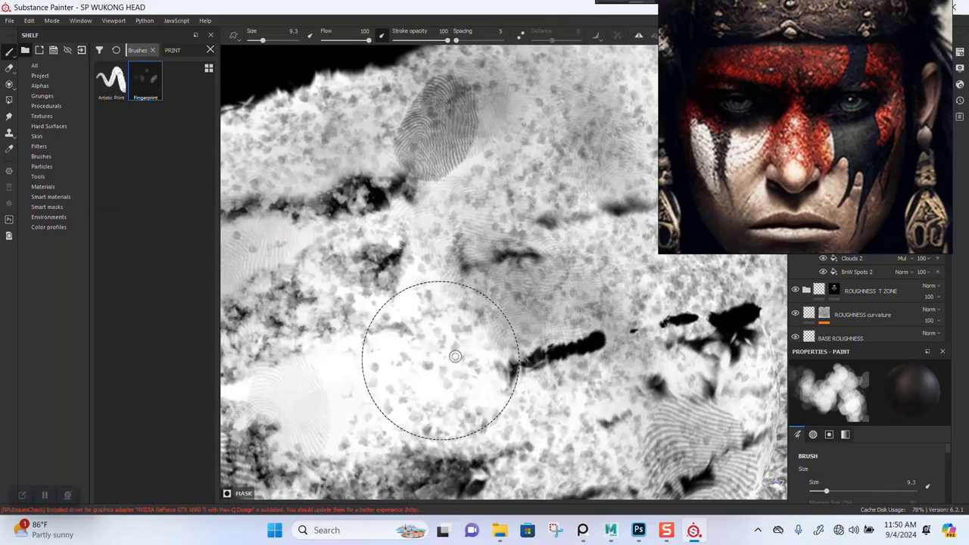
{"action": "mouse_move", "coordinate": [498, 281]}
{"action": "left_mouse_down", "text": "alt"}
{"action": "mouse_move", "coordinate": [444, 209]}
{"action": "mouse_move", "coordinate": [461, 253]}
{"action": "mouse_move", "coordinate": [466, 216]}
{"action": "left_mouse_up", "text": "alt"}
{"action": "mouse_move", "coordinate": [693, 166]}
{"action": "right_mouse_down"}
{"action": "mouse_move", "coordinate": [337, 94]}
{"action": "mouse_move", "coordinate": [673, 73]}
{"action": "right_mouse_up"}
{"action": "right_click_drag", "start_coordinate": [456, 249], "coordinate": [472, 244], "text": "alt"}
{"action": "key", "text": "m"}
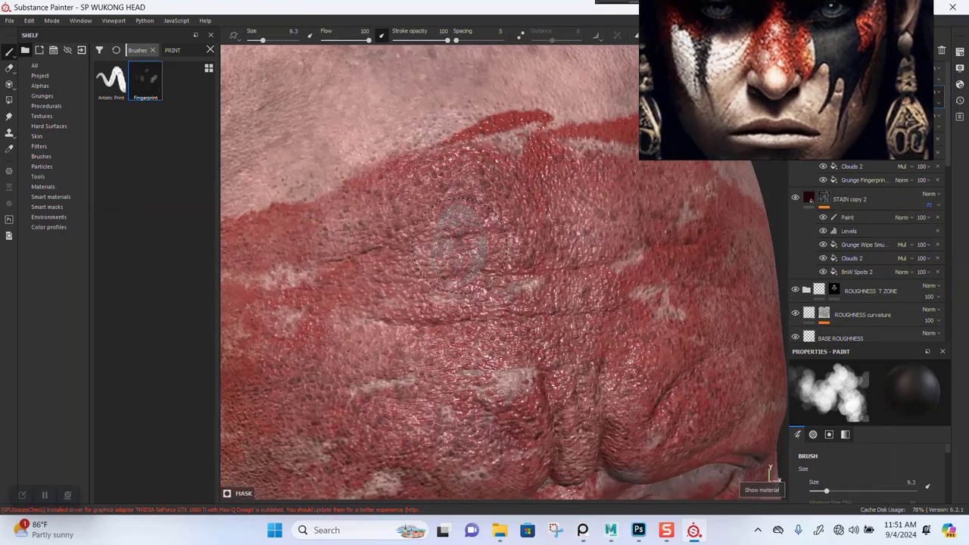
- Examine the fingerprinted paint on the forehead, brows and nose and compare it with the reference picture
{"action": "left_click_drag", "start_coordinate": [473, 244], "coordinate": [466, 281], "text": "alt"}
{"action": "mouse_move", "coordinate": [523, 293]}
{"action": "left_mouse_down", "text": "alt"}
{"action": "mouse_move", "coordinate": [513, 261]}
{"action": "mouse_move", "coordinate": [523, 250]}
{"action": "left_mouse_up", "text": "alt"}
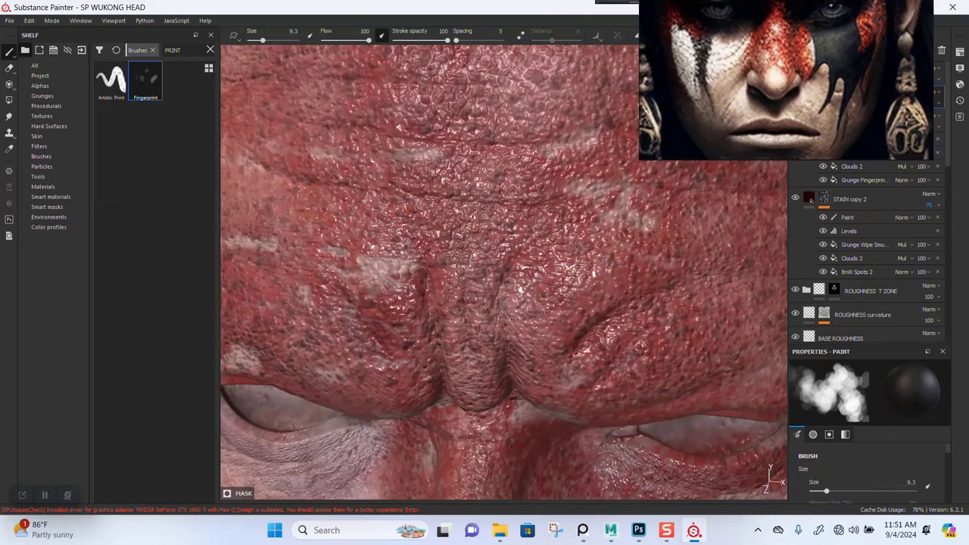
{"action": "right_click_drag", "start_coordinate": [621, 303], "coordinate": [456, 216], "text": "alt"}
{"action": "left_click_drag", "start_coordinate": [456, 216], "coordinate": [459, 184], "text": "alt"}
{"action": "right_click_drag", "start_coordinate": [480, 190], "coordinate": [454, 167], "text": "alt"}
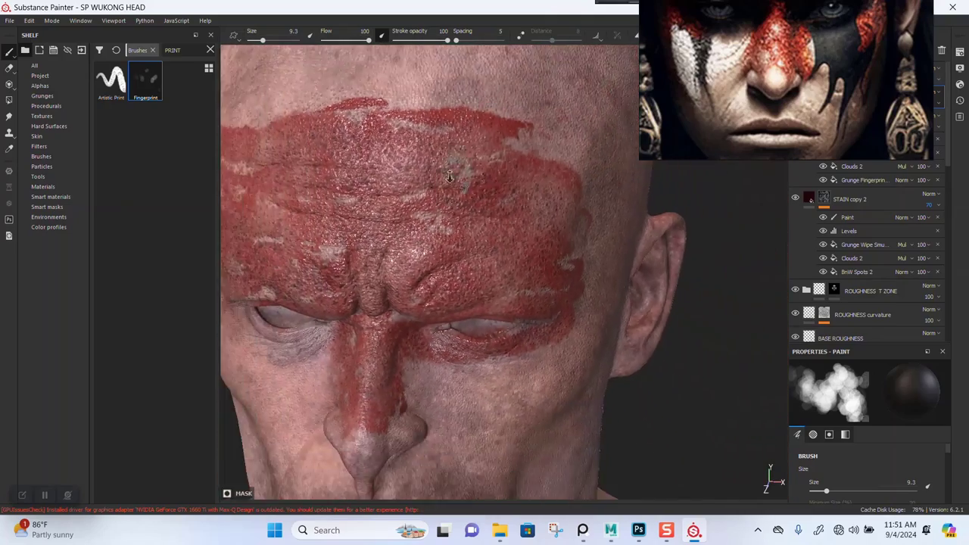
{"action": "left_click_drag", "start_coordinate": [455, 167], "coordinate": [443, 234], "text": "alt"}
{"action": "middle_click_drag", "start_coordinate": [443, 234], "coordinate": [532, 198], "text": "alt"}
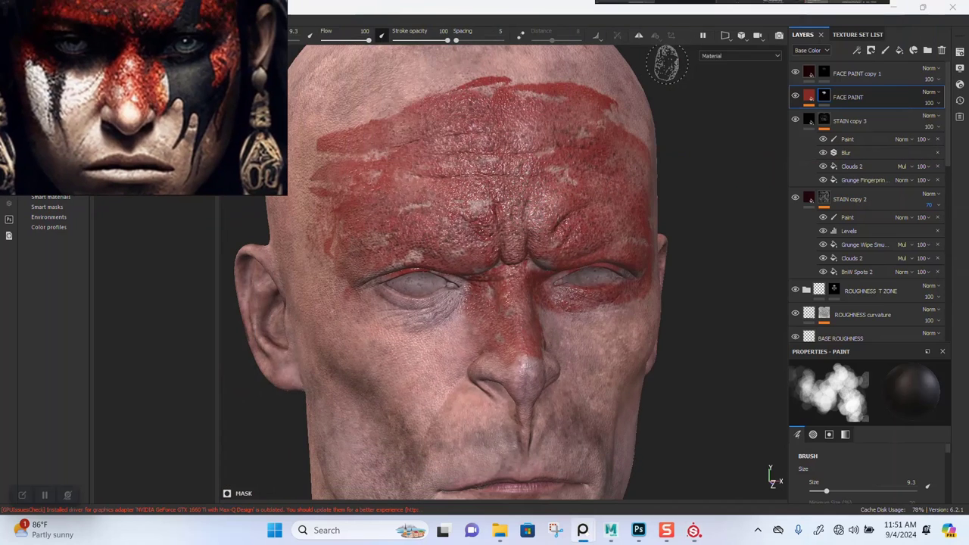
{"action": "scroll", "coordinate": [538, 199], "scroll_direction": "up", "scroll_amount": 5}
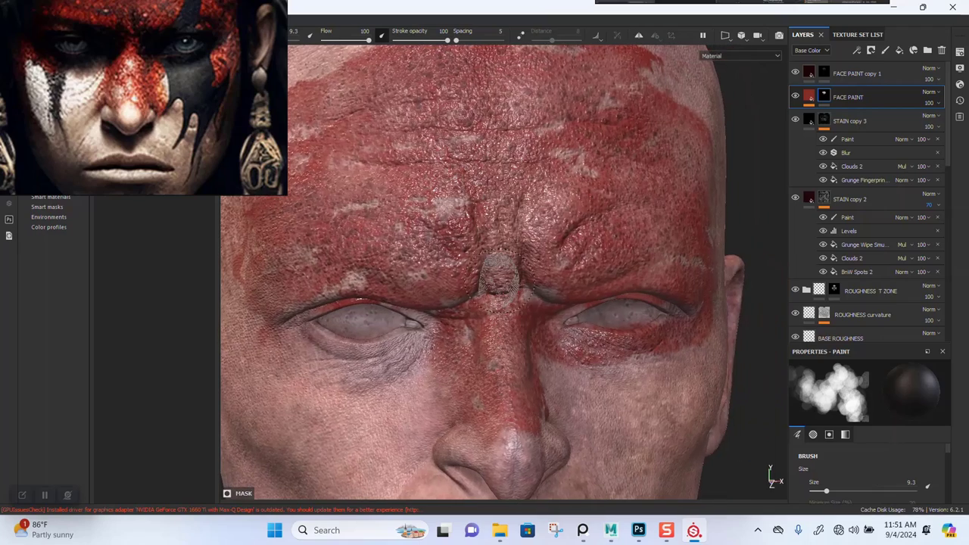
{"action": "scroll", "coordinate": [496, 221], "scroll_direction": "down", "scroll_amount": 2}
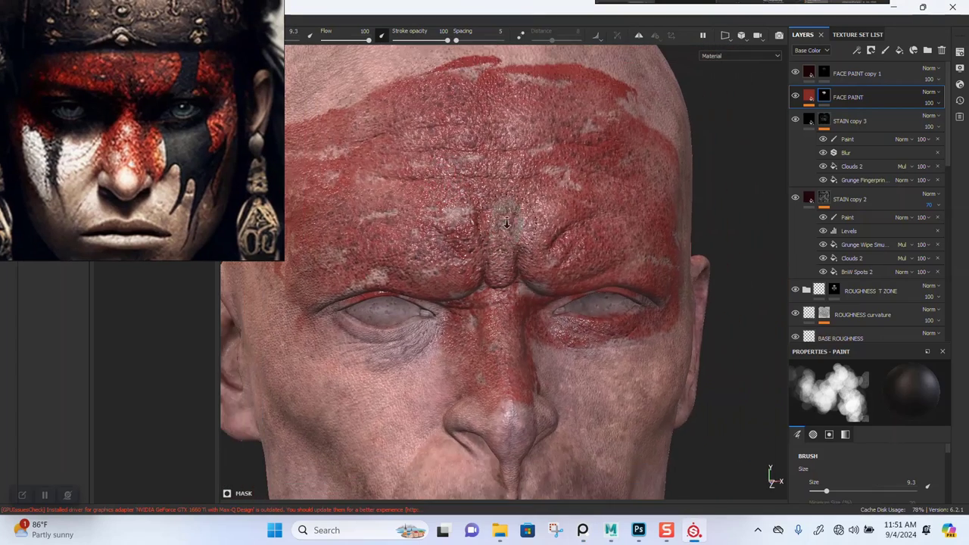
{"action": "middle_click_drag", "start_coordinate": [497, 222], "coordinate": [492, 269], "text": "alt"}
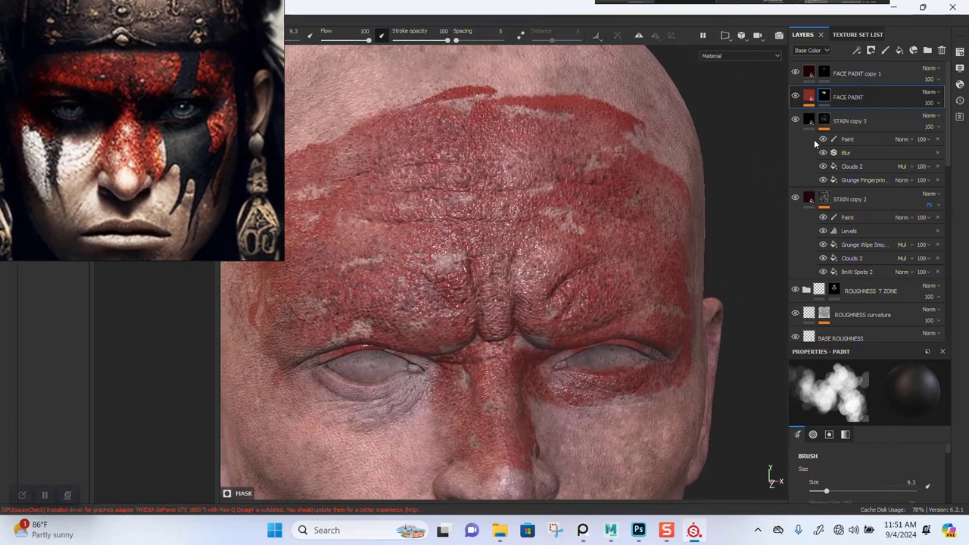
- Set the FACE PAINT copy 1 fill's base colour to near-black and its height to 0.0160
{"action": "left_click", "coordinate": [822, 75]}
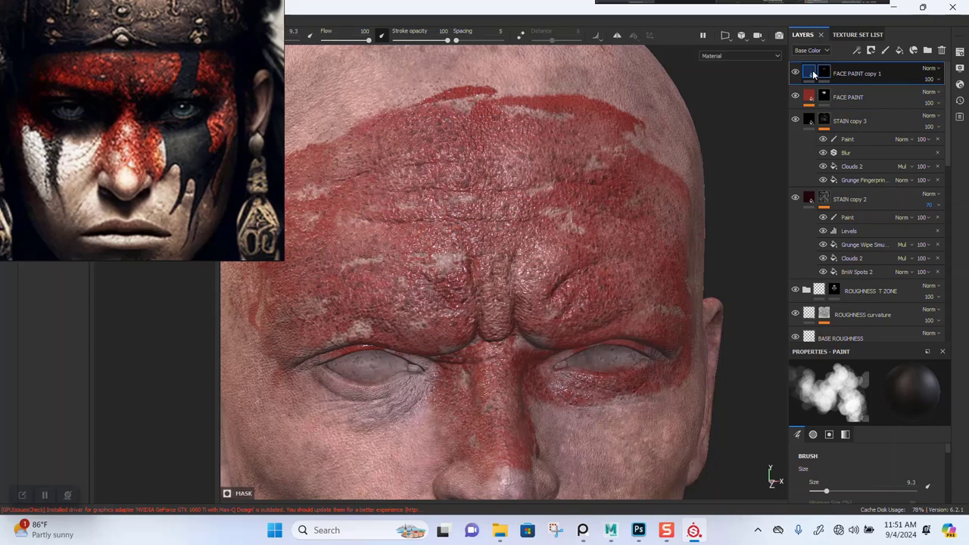
{"action": "left_click", "coordinate": [813, 72]}
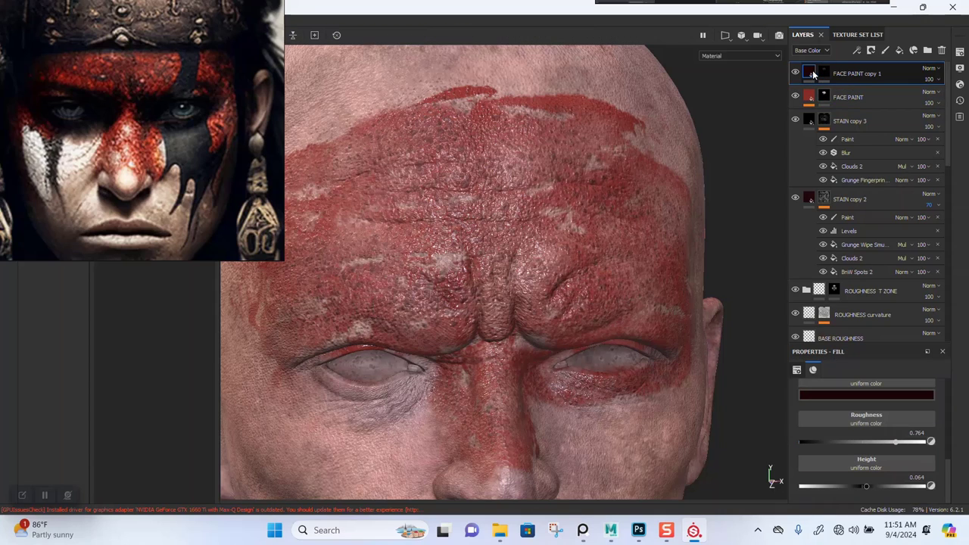
{"action": "left_click", "coordinate": [861, 395]}
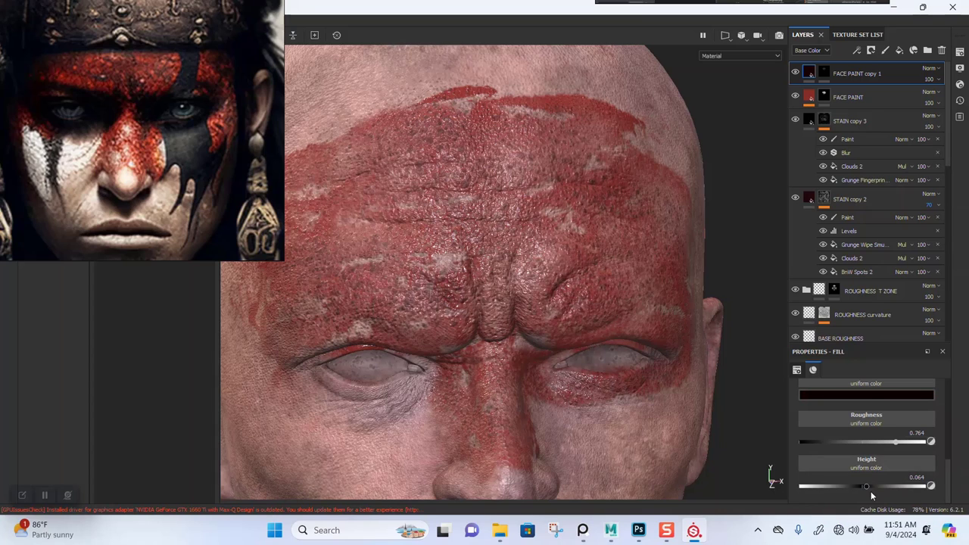
{"action": "left_click_drag", "start_coordinate": [867, 489], "coordinate": [864, 487]}
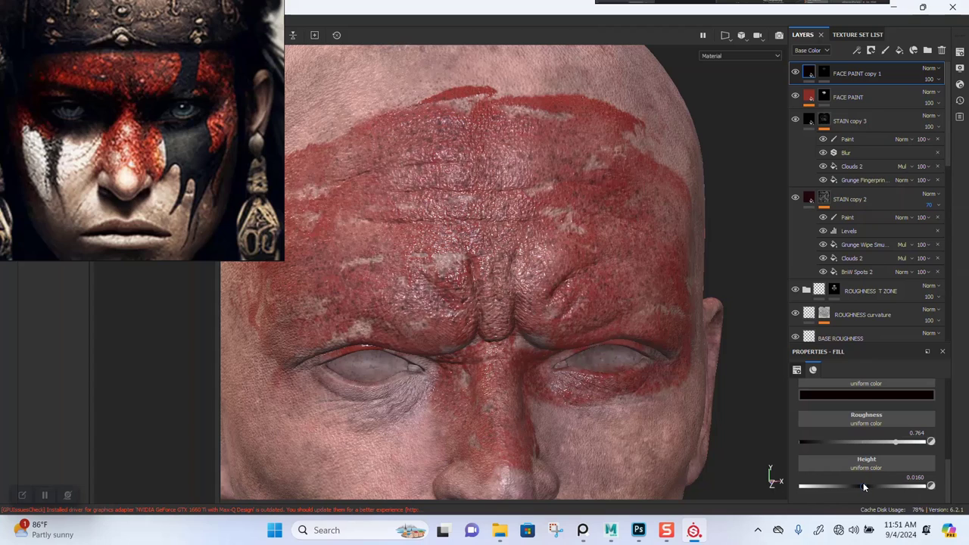
- Search the brush shelf for DOT and choose the Dots brush for painting the FACE PAINT copy 1 mask
{"action": "key", "text": "1"}
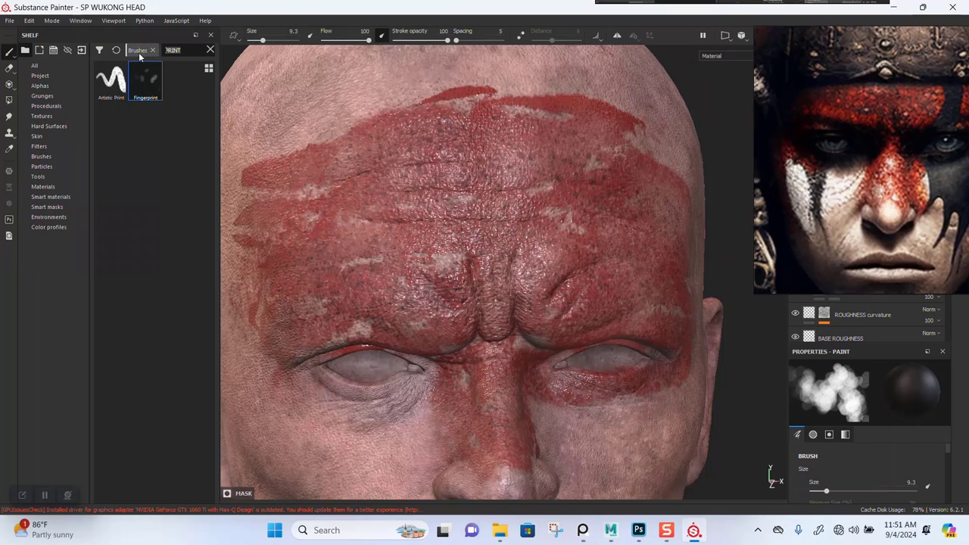
{"action": "key", "text": "BackSpace"}
{"action": "key", "text": "BackSpace"}
{"action": "key", "text": "BackSpace"}
{"action": "key", "text": "BackSpace"}
{"action": "key", "text": "BackSpace"}
{"action": "type", "text": "DOT"}
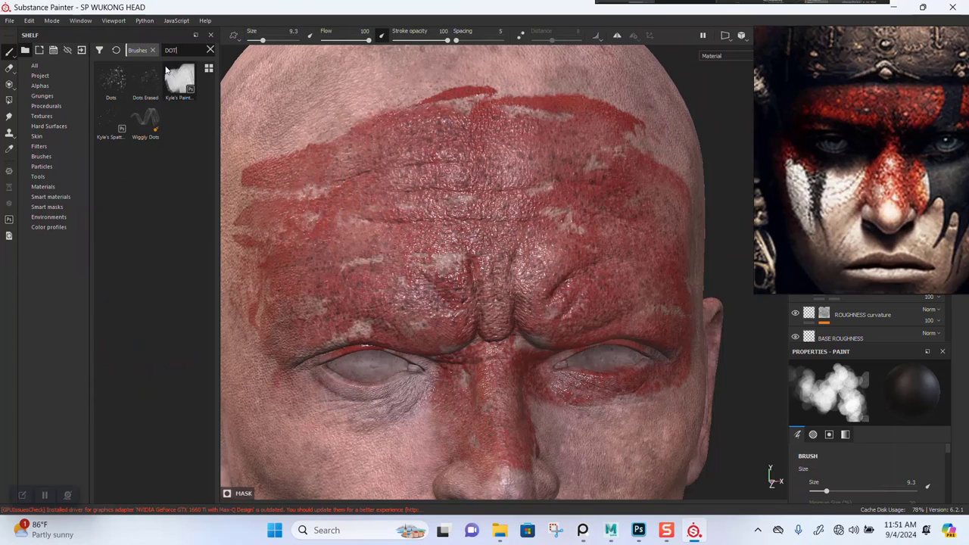
{"action": "left_click", "coordinate": [121, 80]}
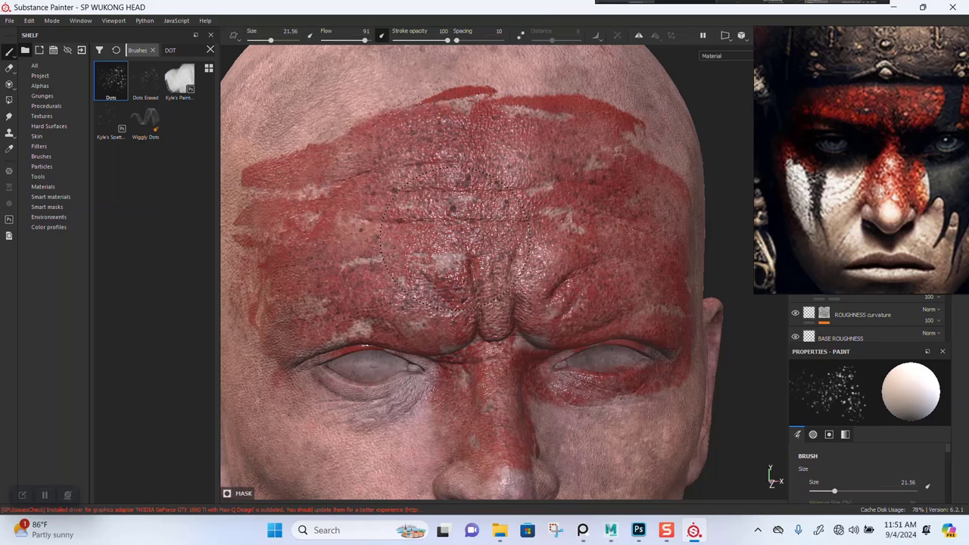
- Try Dots speckles on the forehead at size 21.56, undo them and set the brush size to 9.49
{"action": "left_click_drag", "start_coordinate": [454, 243], "coordinate": [456, 271]}
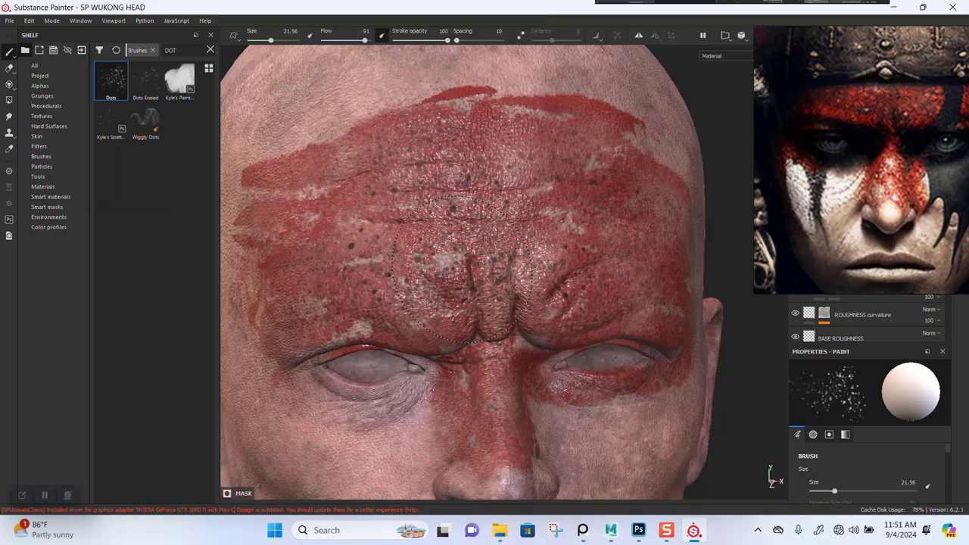
{"action": "key", "text": "ctrl+z"}
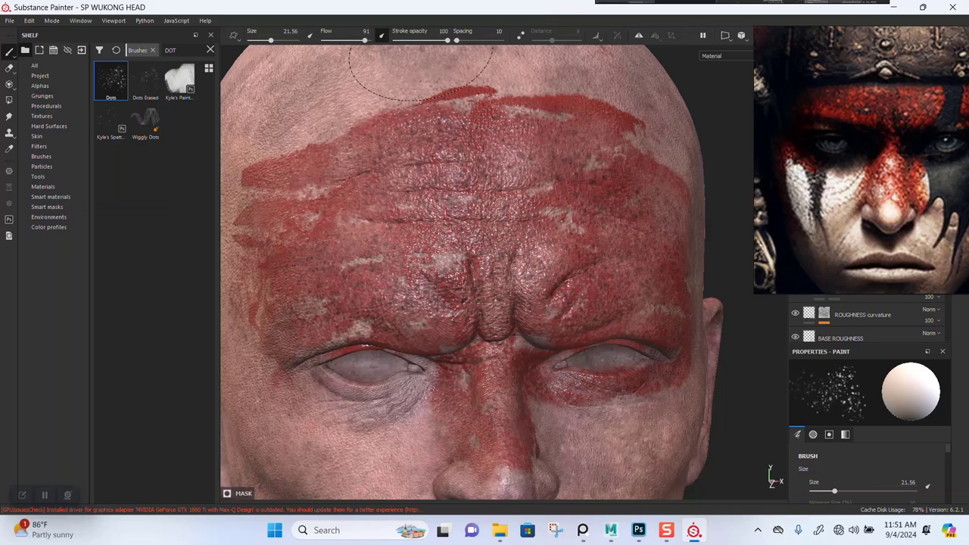
{"action": "left_click_drag", "start_coordinate": [270, 41], "coordinate": [255, 45]}
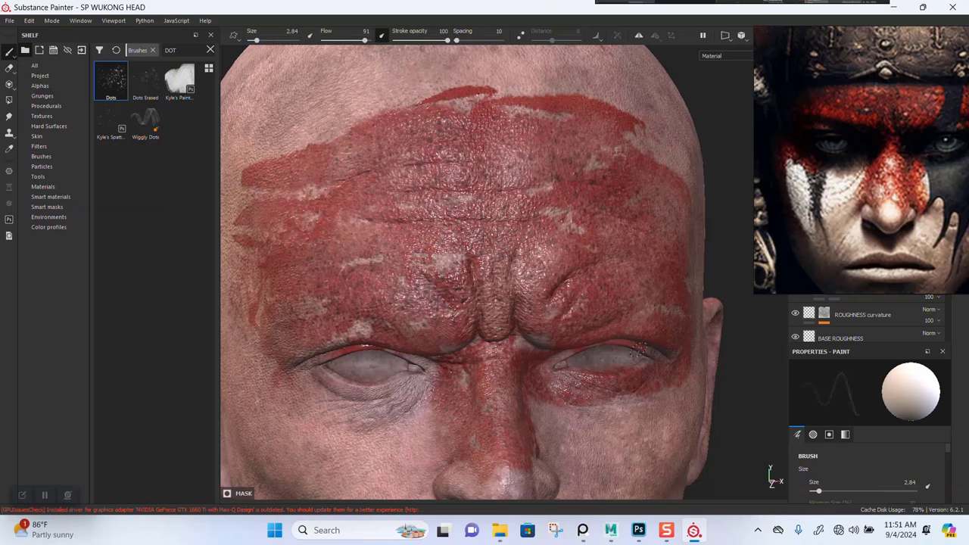
{"action": "left_click_drag", "start_coordinate": [640, 350], "coordinate": [666, 355], "text": "alt"}
{"action": "right_click_drag", "start_coordinate": [485, 303], "coordinate": [523, 303], "text": "alt"}
{"action": "middle_click_drag", "start_coordinate": [473, 292], "coordinate": [544, 283], "text": "alt"}
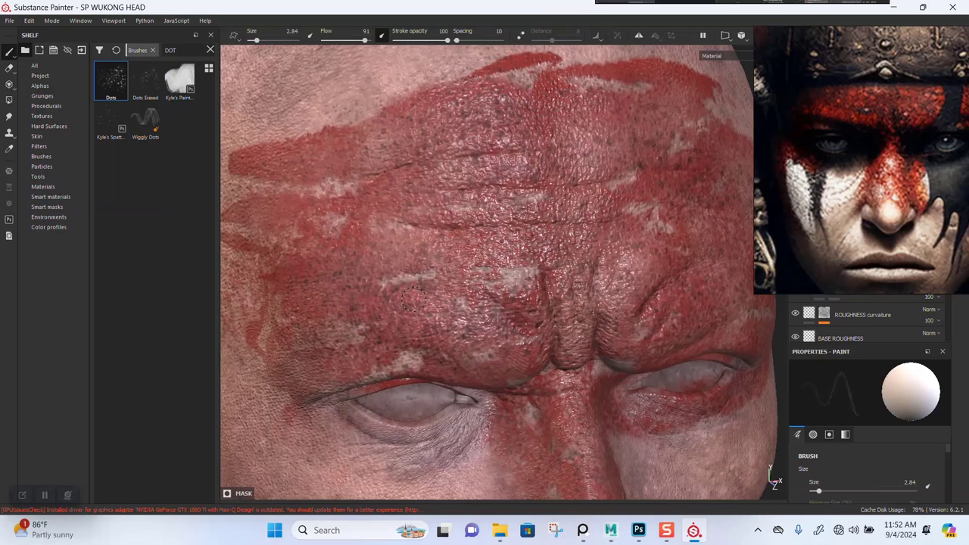
{"action": "right_click_drag", "start_coordinate": [452, 286], "coordinate": [487, 277], "text": "ctrl"}
- Examine the speckled paint on the brows, temple and forehead from several angles and compare it with the repositioned reference picture
{"action": "middle_click_drag", "start_coordinate": [691, 251], "coordinate": [505, 270], "text": "alt"}
{"action": "left_click_drag", "start_coordinate": [503, 268], "coordinate": [424, 257], "text": "alt"}
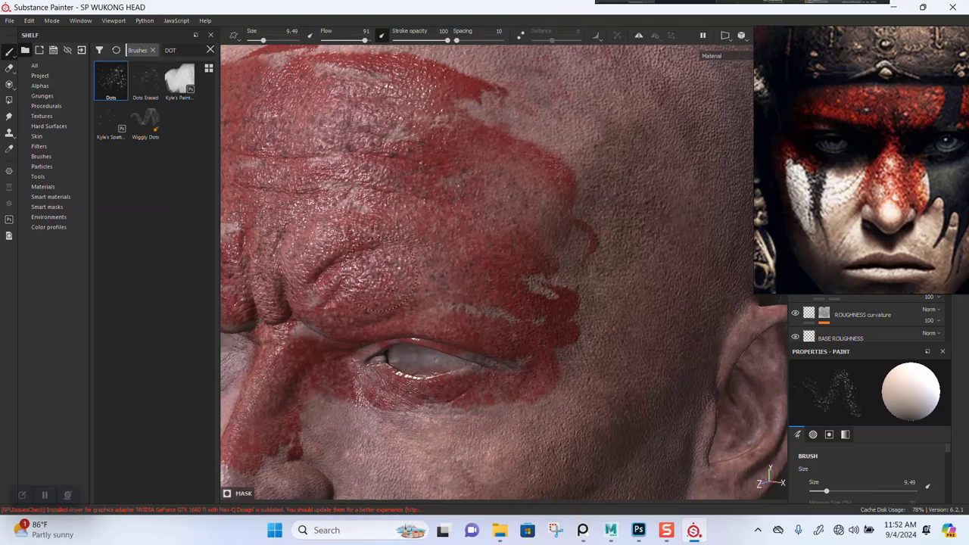
{"action": "mouse_move", "coordinate": [461, 291]}
{"action": "left_mouse_down", "text": "alt"}
{"action": "mouse_move", "coordinate": [484, 311]}
{"action": "mouse_move", "coordinate": [480, 336]}
{"action": "left_mouse_up", "text": "alt"}
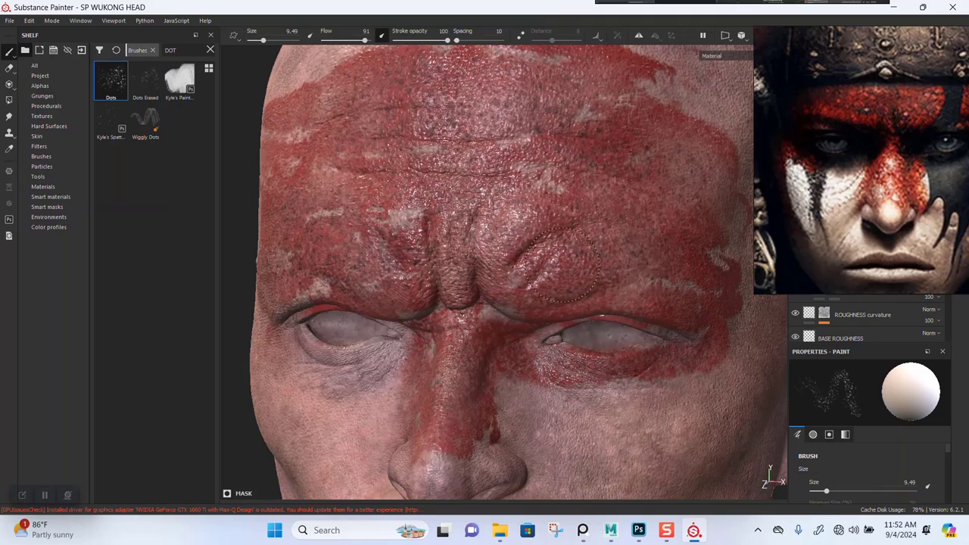
{"action": "left_click_drag", "start_coordinate": [484, 250], "coordinate": [485, 240], "text": "alt"}
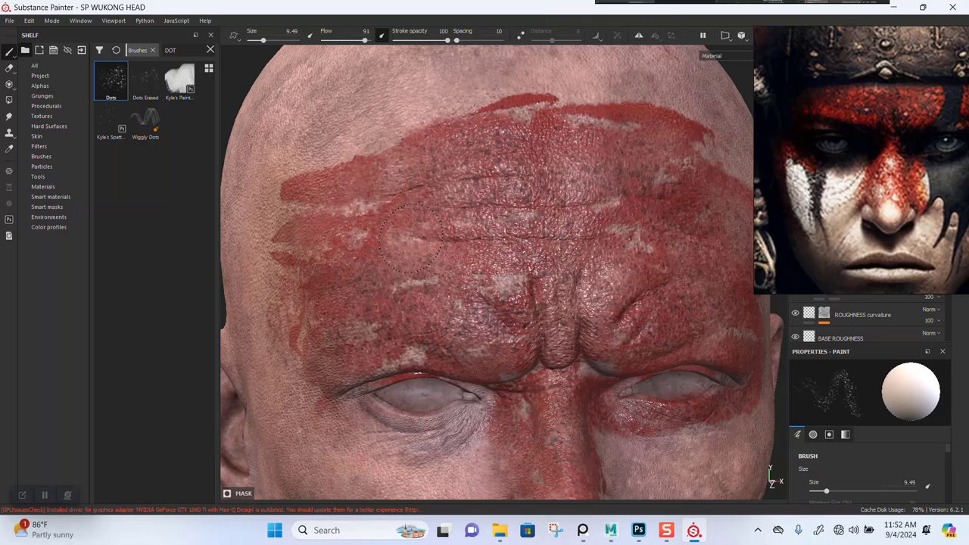
{"action": "left_click_drag", "start_coordinate": [891, 238], "coordinate": [104, 201]}
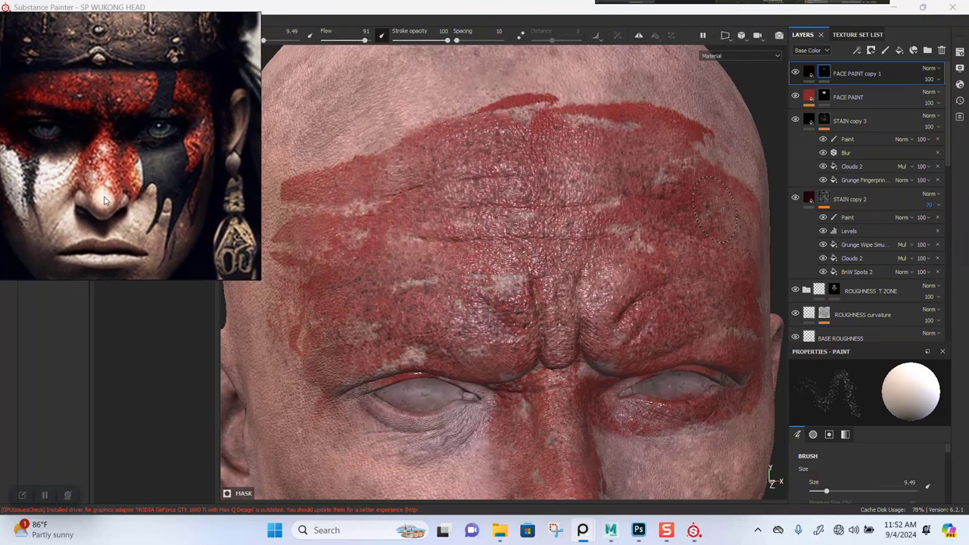
{"action": "right_click_drag", "start_coordinate": [489, 246], "coordinate": [577, 292], "text": "alt"}
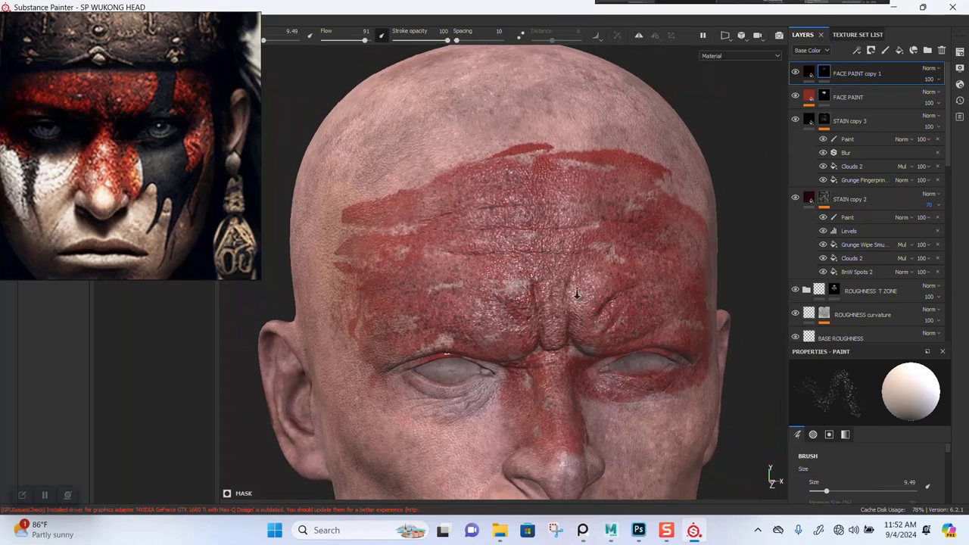
{"action": "middle_click_drag", "start_coordinate": [578, 293], "coordinate": [554, 253], "text": "alt"}
{"action": "left_click_drag", "start_coordinate": [554, 253], "coordinate": [566, 242], "text": "alt"}
{"action": "scroll", "coordinate": [500, 272], "scroll_direction": "up", "scroll_amount": 2}
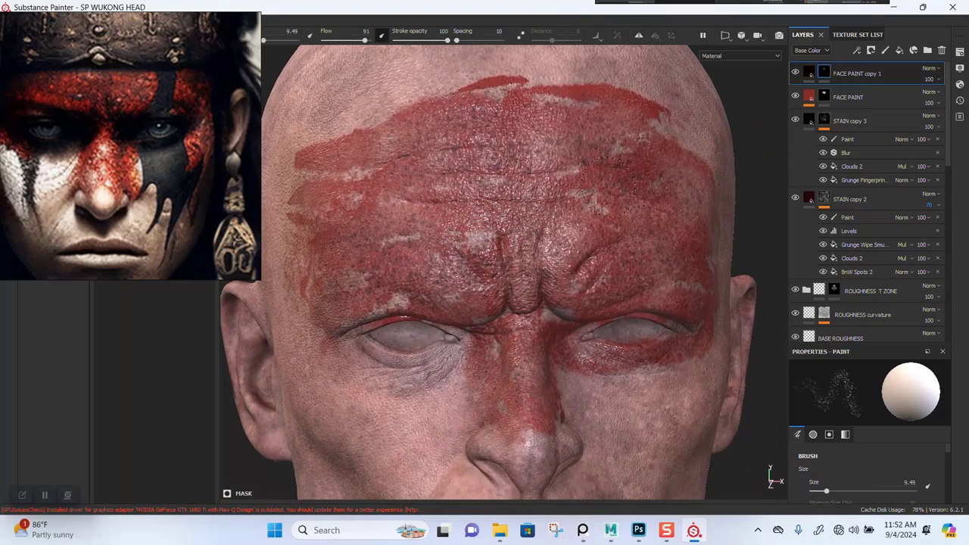
- Raise the FACE PAINT fill's uniform height to 0.128
{"action": "left_click", "coordinate": [813, 100]}
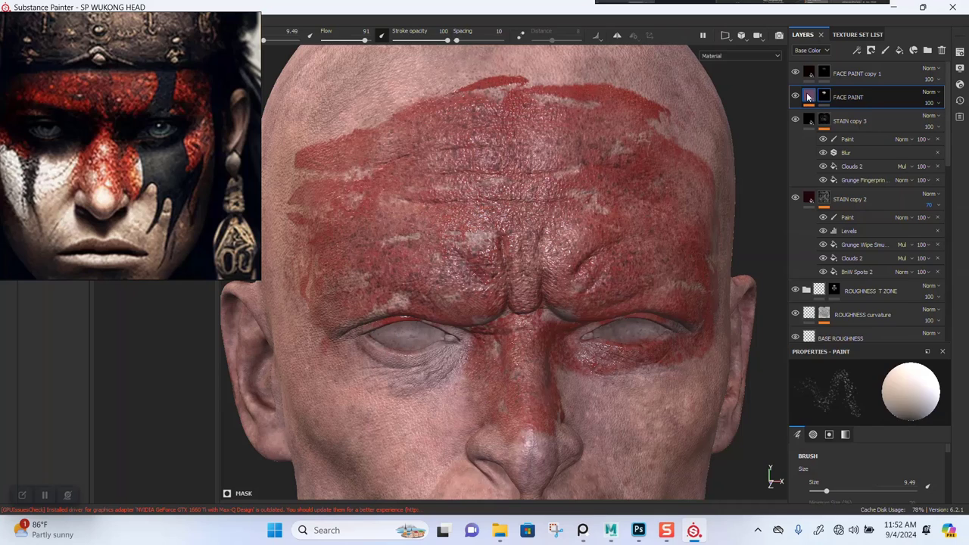
{"action": "left_click", "coordinate": [809, 97]}
{"action": "mouse_move", "coordinate": [809, 97]}
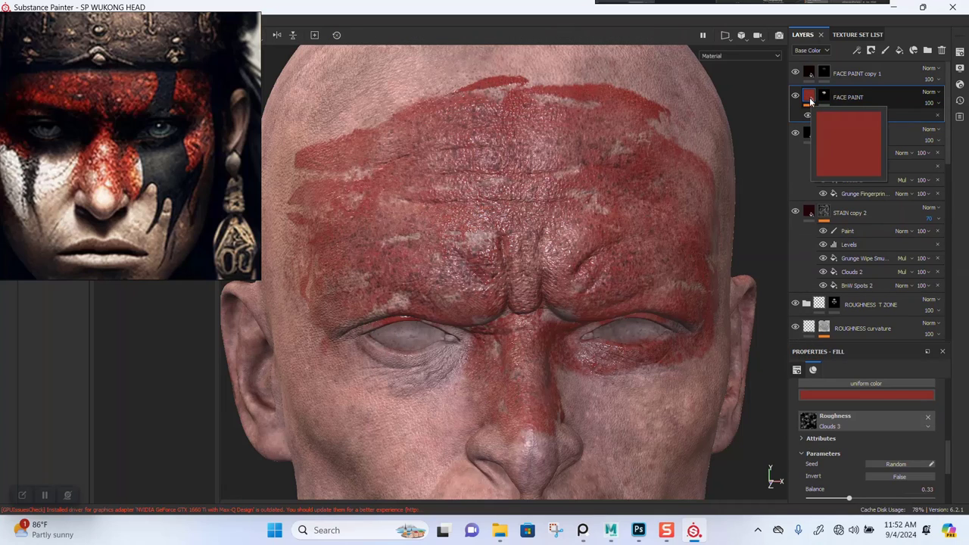
{"action": "scroll", "coordinate": [878, 453], "scroll_direction": "down", "scroll_amount": 2}
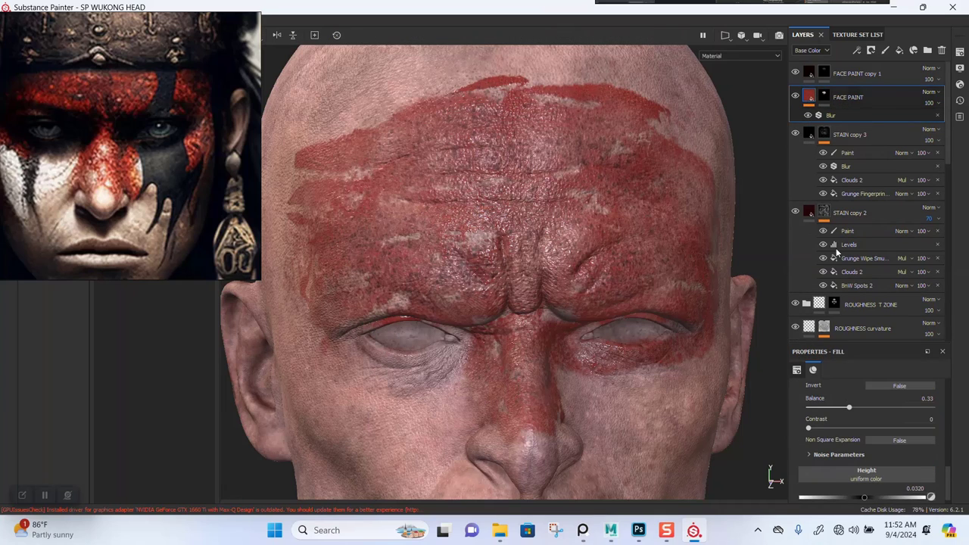
{"action": "scroll", "coordinate": [846, 487], "scroll_direction": "down", "scroll_amount": 1}
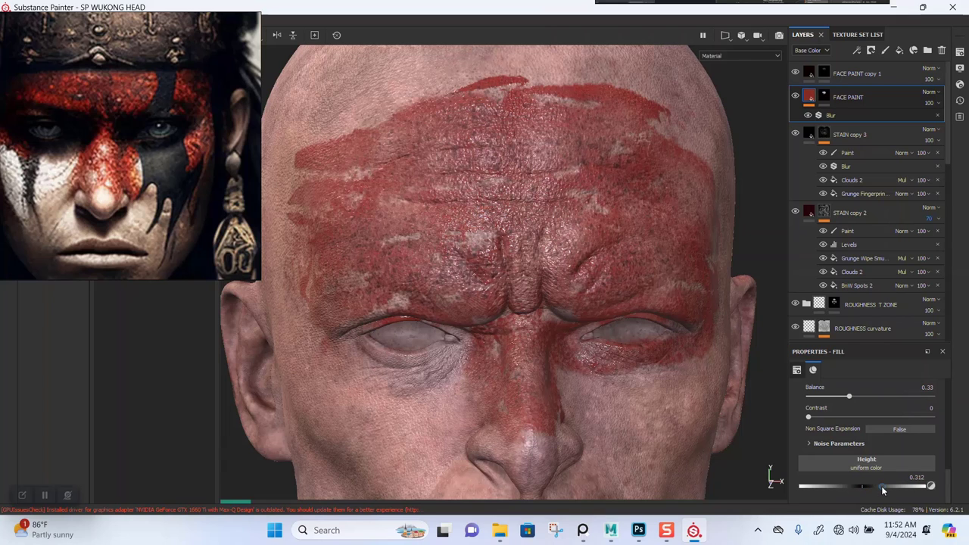
{"action": "left_click", "coordinate": [881, 486]}
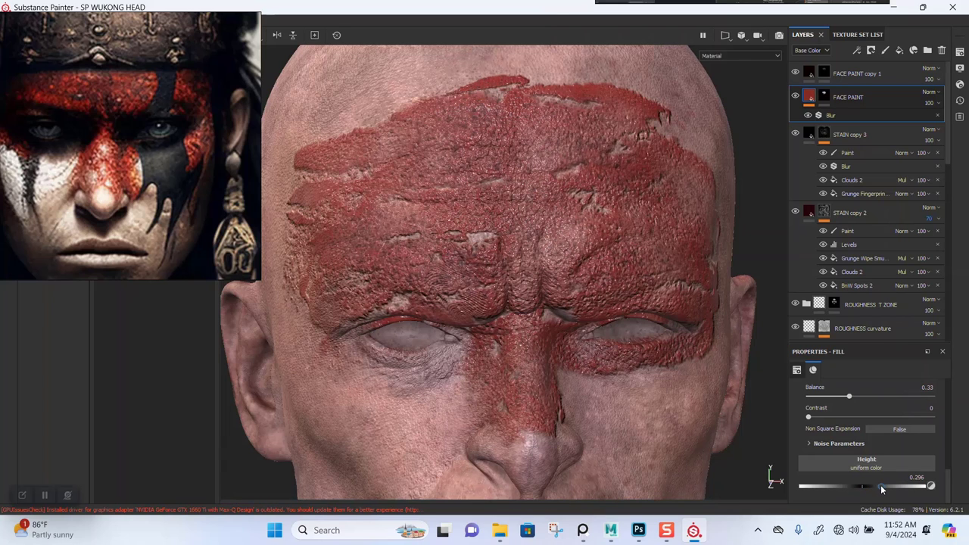
{"action": "left_click_drag", "start_coordinate": [880, 485], "coordinate": [870, 485]}
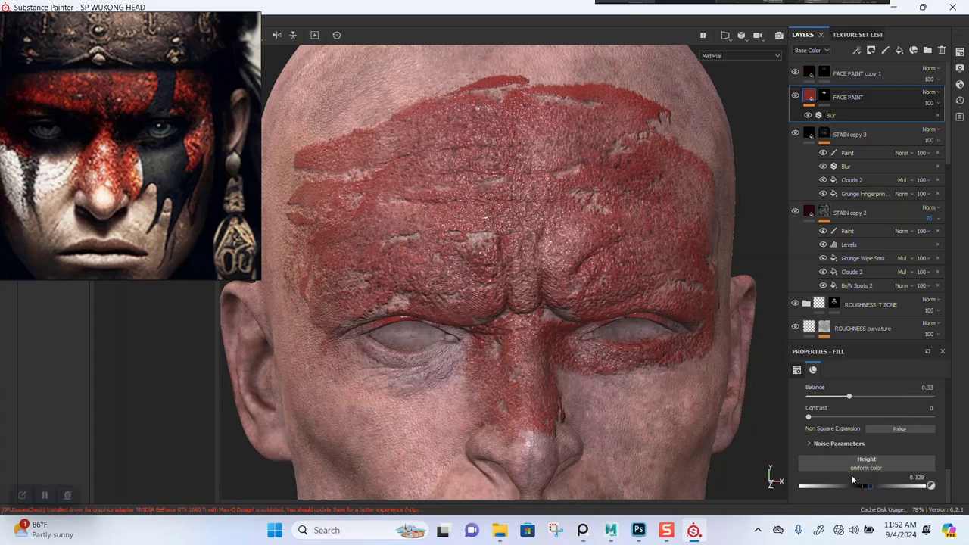
- Search the procedural textures for GRUNGE and assign Grunge Wipe Leaky to the FACE PAINT fill's height
{"action": "left_click", "coordinate": [850, 465]}
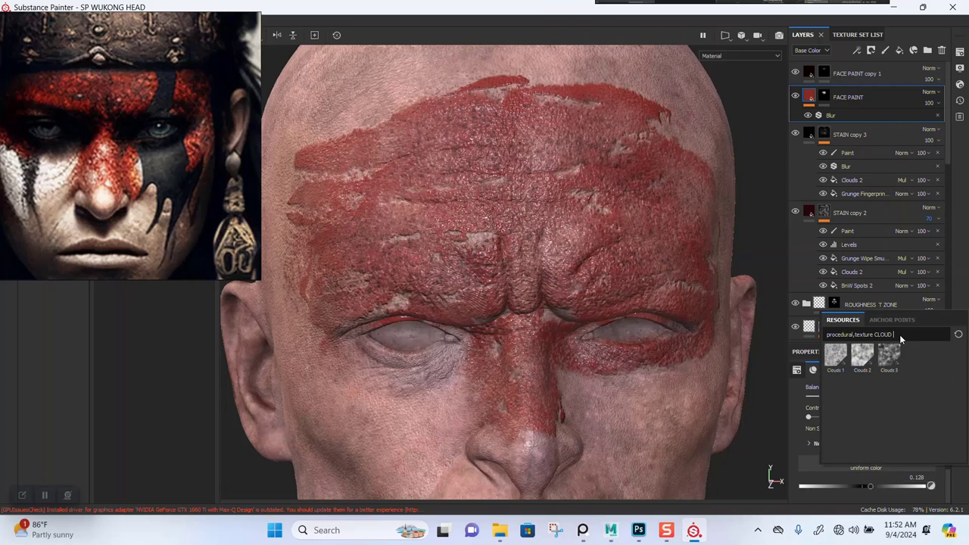
{"action": "key", "text": "BackSpace"}
{"action": "key", "text": "BackSpace"}
{"action": "key", "text": "BackSpace"}
{"action": "key", "text": "BackSpace"}
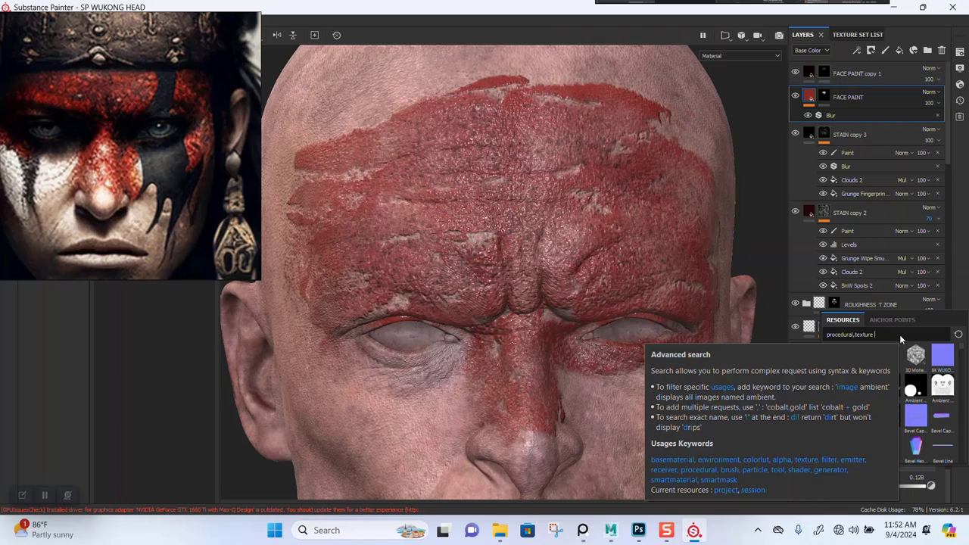
{"action": "type", "text": "GRUN"}
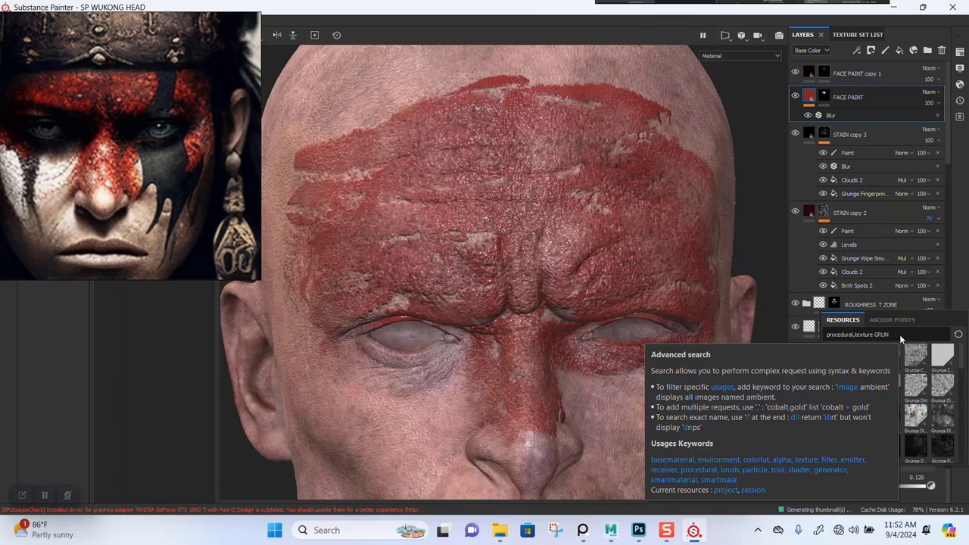
{"action": "type", "text": "GR"}
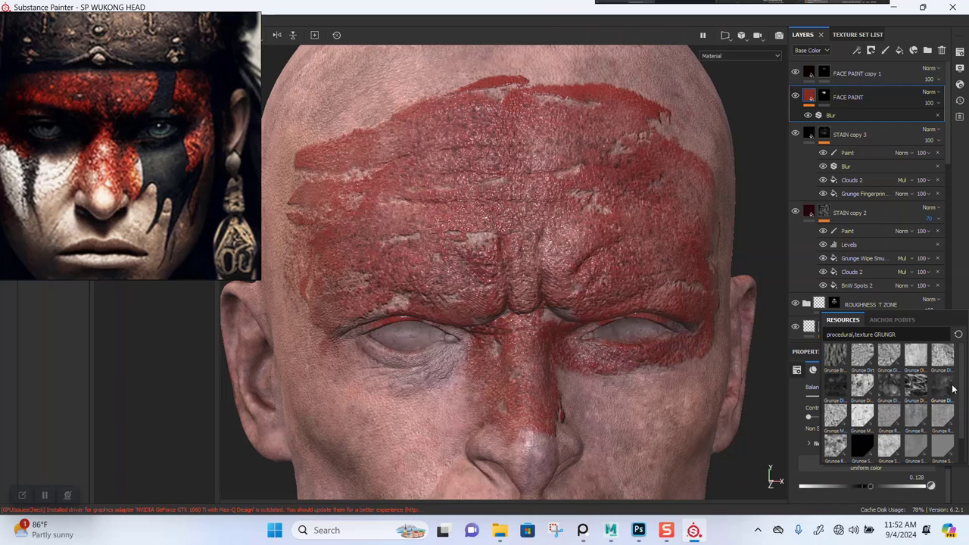
{"action": "key", "text": "BackSpace"}
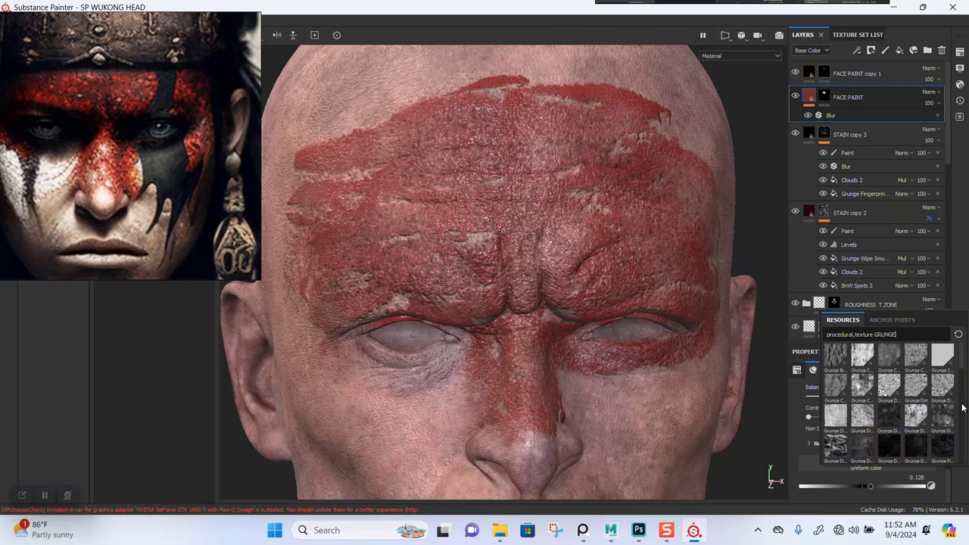
{"action": "scroll", "coordinate": [860, 435], "scroll_direction": "down", "scroll_amount": 3}
{"action": "scroll", "coordinate": [859, 430], "scroll_direction": "down", "scroll_amount": 3}
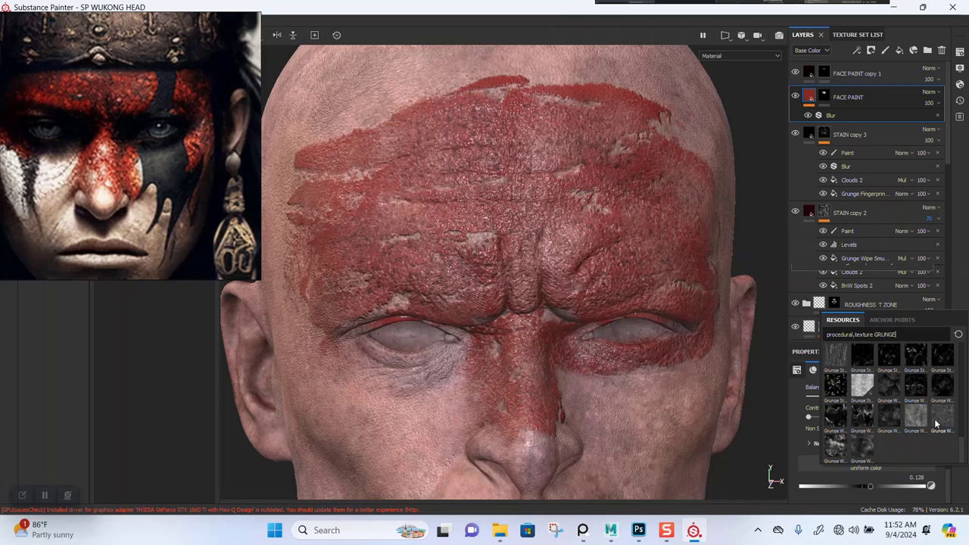
{"action": "mouse_move", "coordinate": [864, 423]}
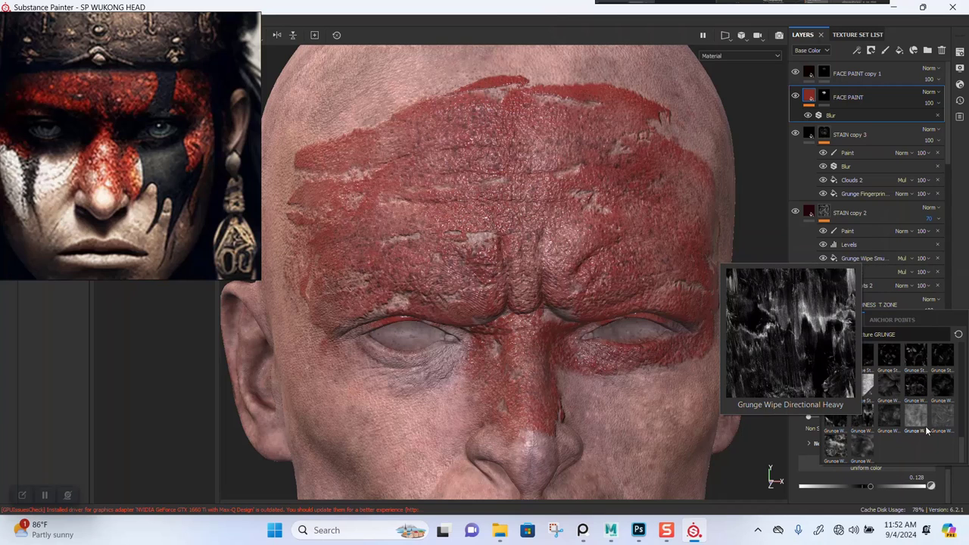
{"action": "left_click", "coordinate": [943, 427]}
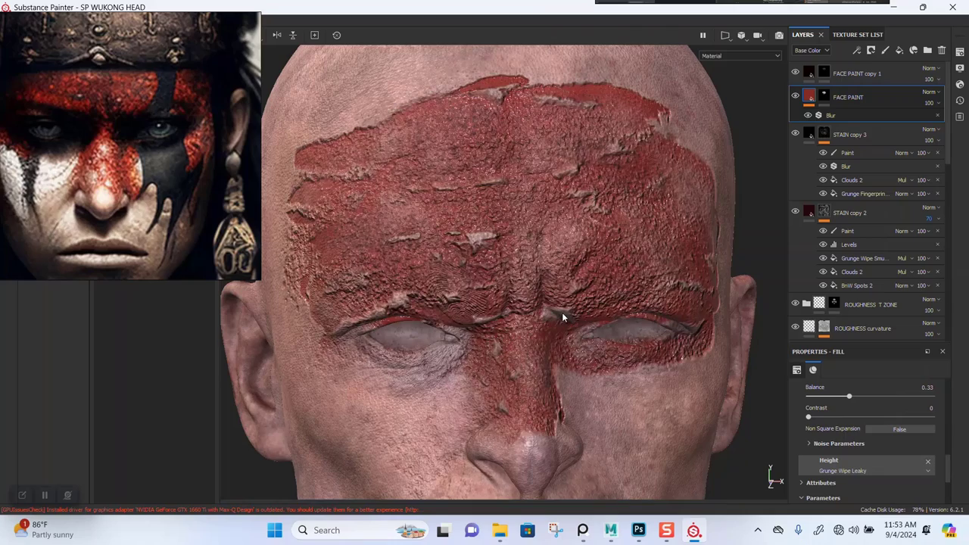
- Invert the Grunge Wipe Leaky height texture and inspect the paint relief on the forehead and nose
{"action": "left_click_drag", "start_coordinate": [558, 318], "coordinate": [742, 390], "text": "alt"}
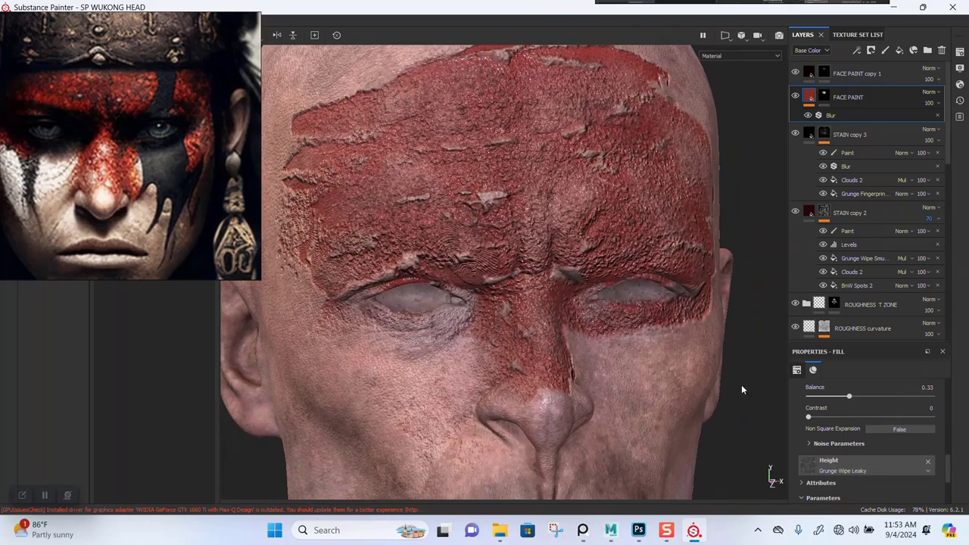
{"action": "scroll", "coordinate": [857, 472], "scroll_direction": "down", "scroll_amount": 3}
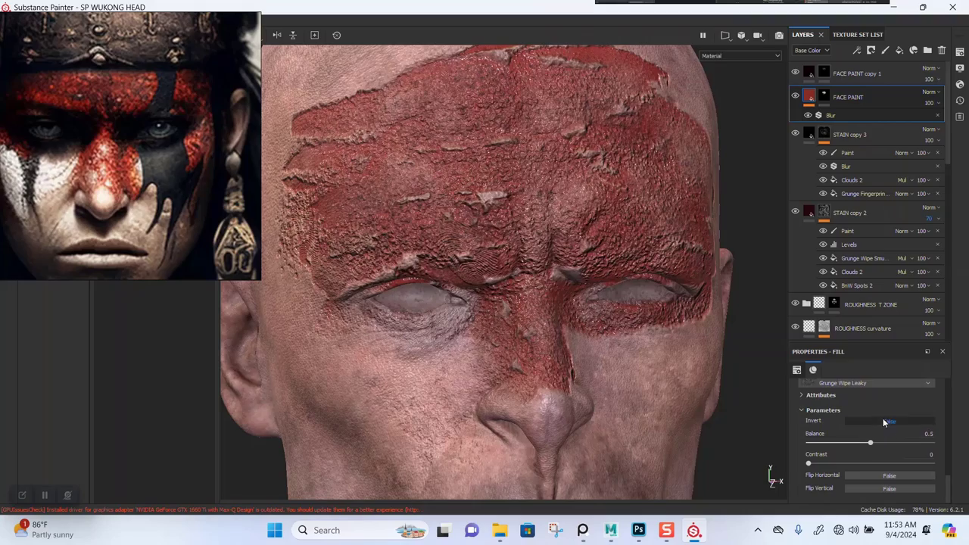
{"action": "left_click", "coordinate": [872, 441]}
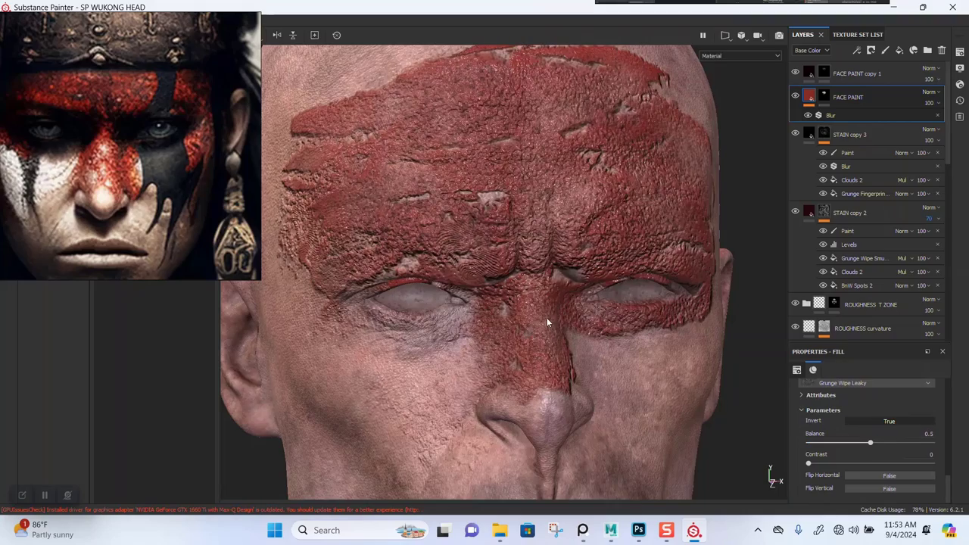
{"action": "mouse_move", "coordinate": [547, 322]}
{"action": "left_mouse_down", "text": "alt"}
{"action": "mouse_move", "coordinate": [635, 329]}
{"action": "mouse_move", "coordinate": [544, 324]}
{"action": "left_mouse_up", "text": "alt"}
{"action": "right_click_drag", "start_coordinate": [544, 325], "coordinate": [545, 350], "text": "alt"}
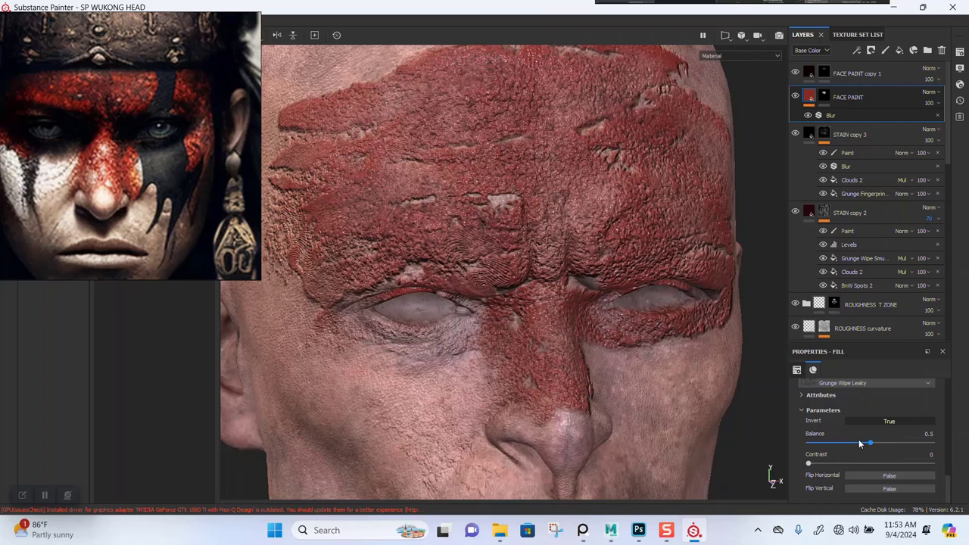
- Set the balance of FACE PAINT's Grunge Wipe Leaky height texture to 0.59
{"action": "mouse_move", "coordinate": [860, 444]}
{"action": "left_mouse_down"}
{"action": "mouse_move", "coordinate": [850, 444]}
{"action": "mouse_move", "coordinate": [881, 446]}
{"action": "left_mouse_up"}
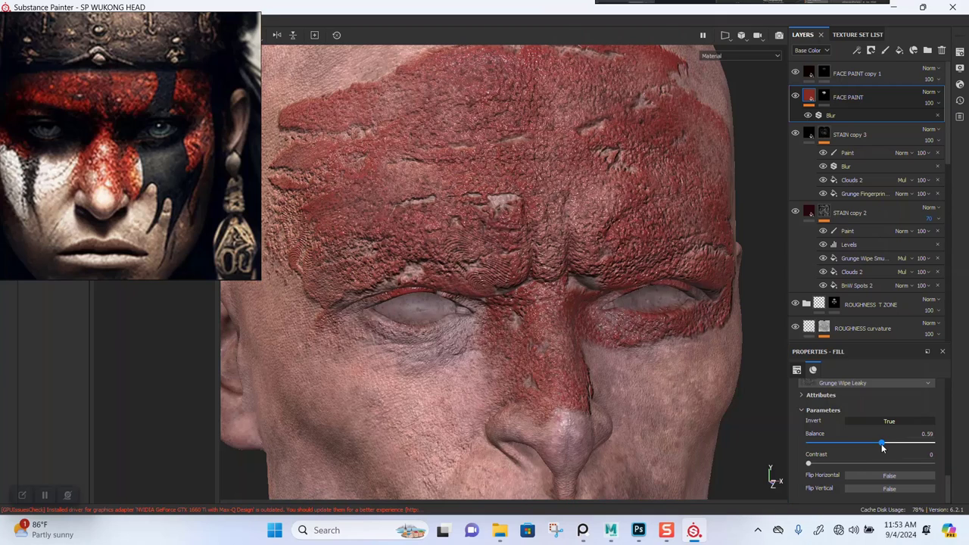
{"action": "left_click_drag", "start_coordinate": [879, 449], "coordinate": [875, 449]}
{"action": "left_click_drag", "start_coordinate": [891, 447], "coordinate": [901, 447]}
- Show the Height channel in the layer stack, lower FACE PAINT's height opacity to 16 and inspect the forehead relief
{"action": "left_click", "coordinate": [812, 50]}
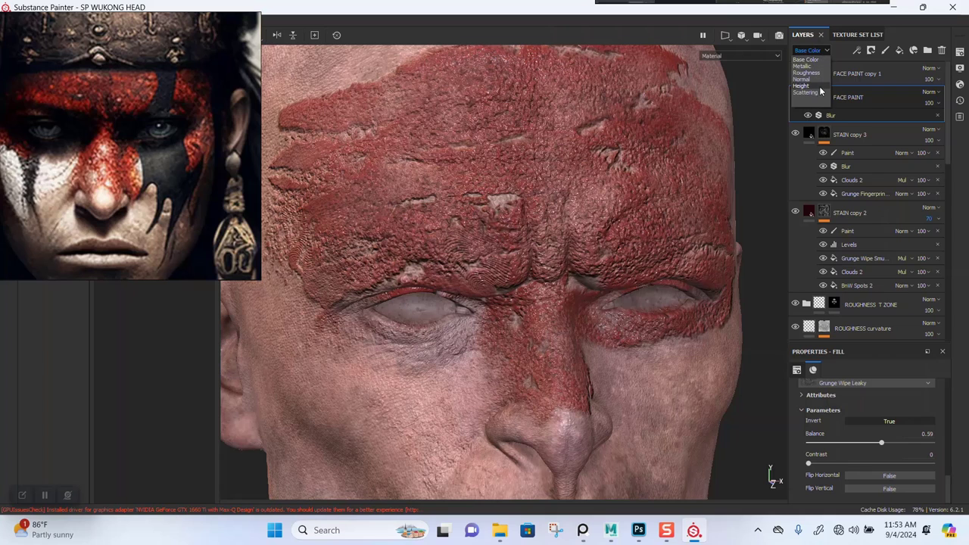
{"action": "left_click", "coordinate": [807, 86]}
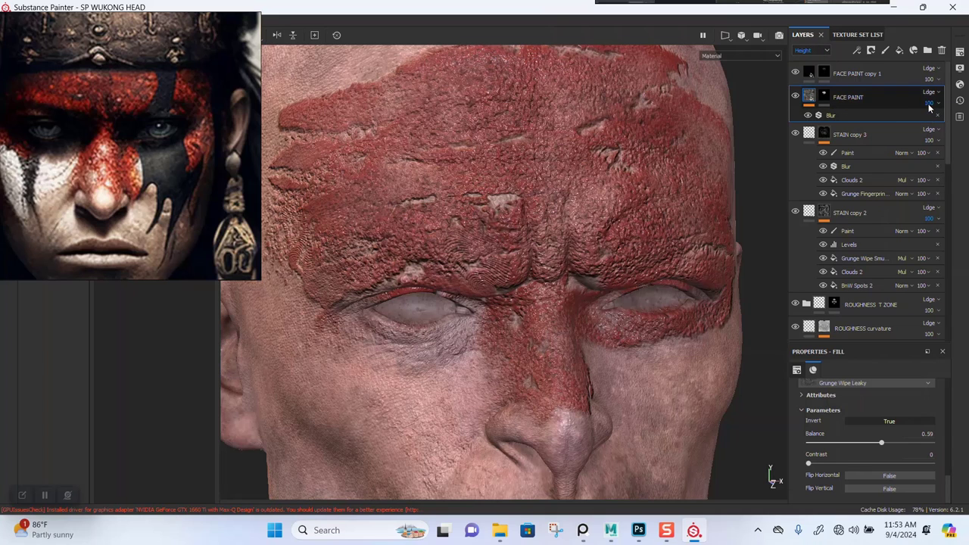
{"action": "left_click_drag", "start_coordinate": [933, 108], "coordinate": [930, 122]}
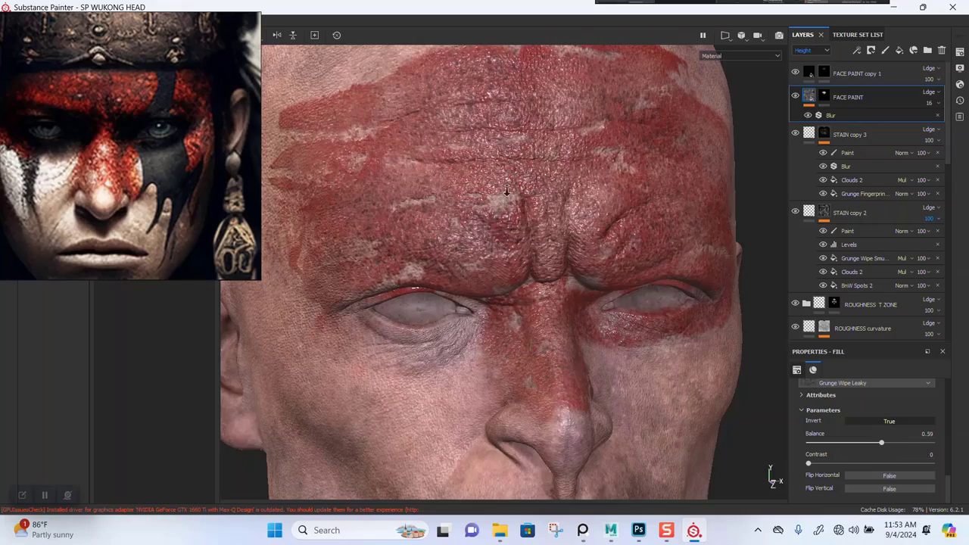
{"action": "scroll", "coordinate": [508, 190], "scroll_direction": "up", "scroll_amount": 10}
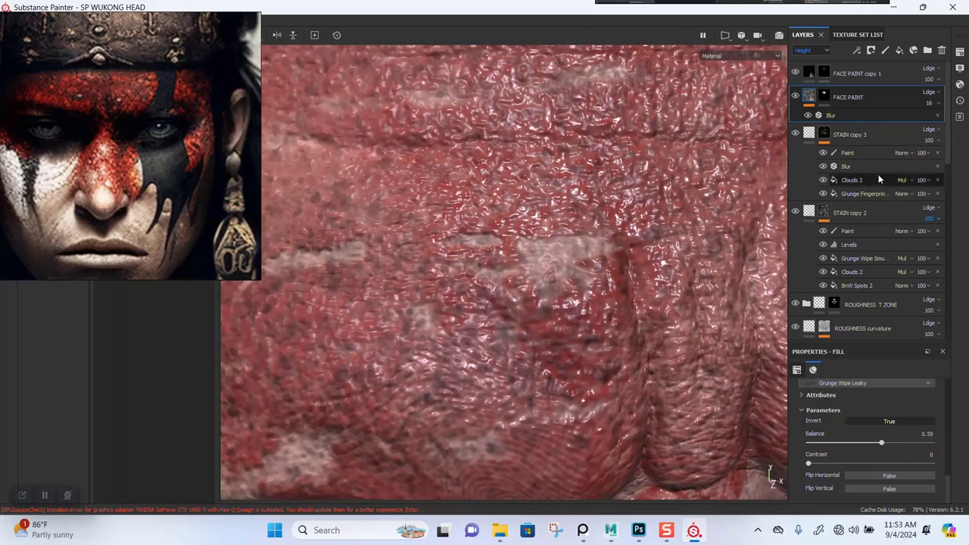
{"action": "scroll", "coordinate": [436, 230], "scroll_direction": "down", "scroll_amount": 8}
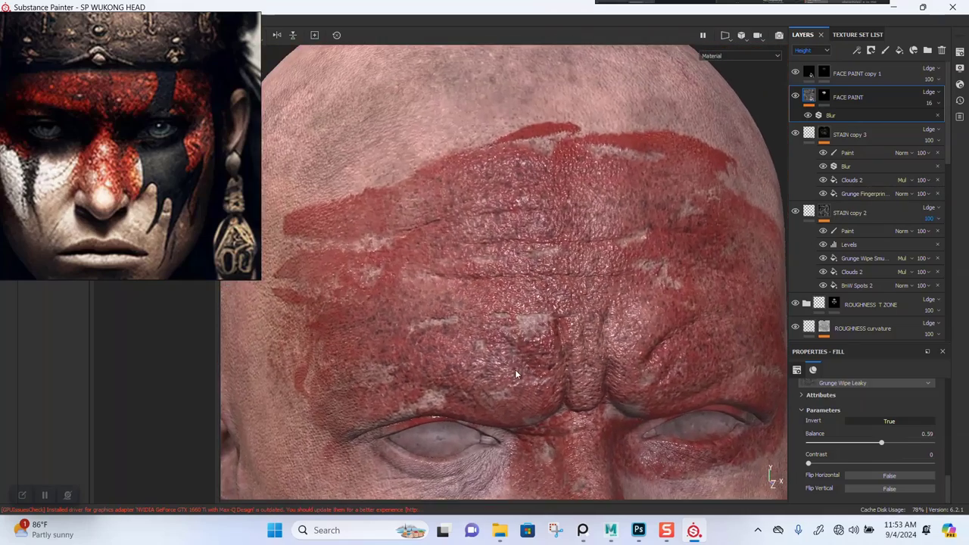
- View the FACE PAINT mask on the forehead and raise the layer's height opacity to 49
{"action": "key", "text": "m"}
{"action": "scroll", "coordinate": [579, 369], "scroll_direction": "up", "scroll_amount": 2}
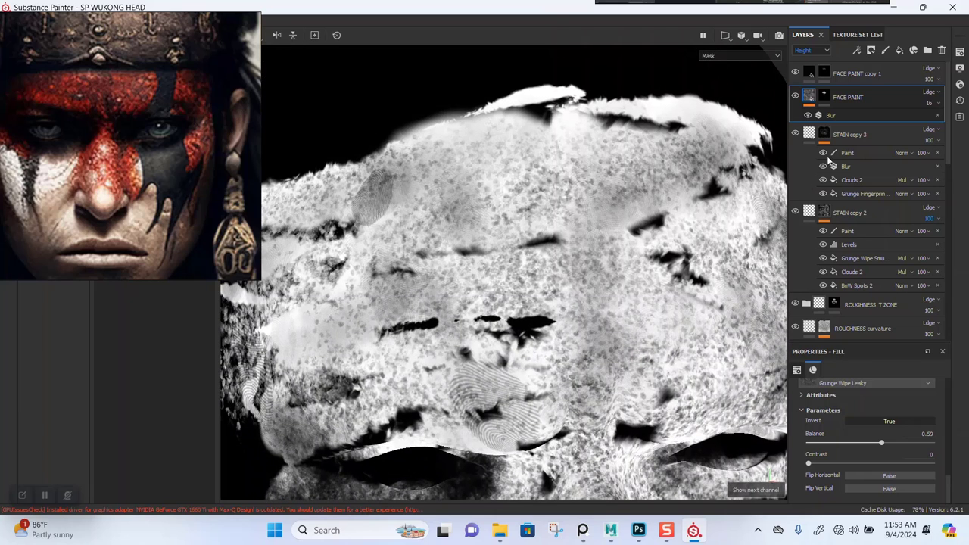
{"action": "left_click_drag", "start_coordinate": [933, 102], "coordinate": [942, 126]}
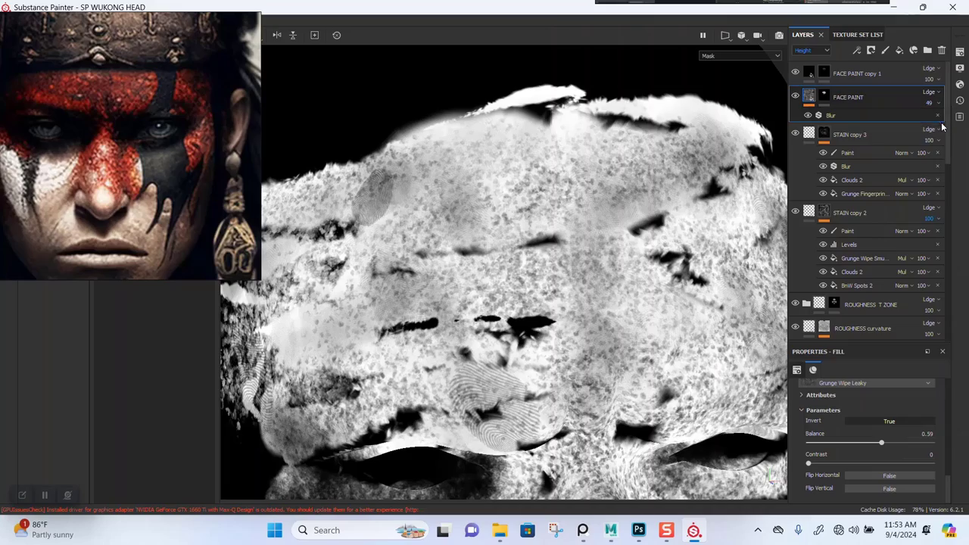
{"action": "key", "text": "m"}
{"action": "mouse_move", "coordinate": [526, 240]}
{"action": "left_mouse_down", "text": "alt"}
{"action": "mouse_move", "coordinate": [497, 293]}
{"action": "mouse_move", "coordinate": [591, 174]}
{"action": "mouse_move", "coordinate": [506, 193]}
{"action": "left_mouse_up", "text": "alt"}
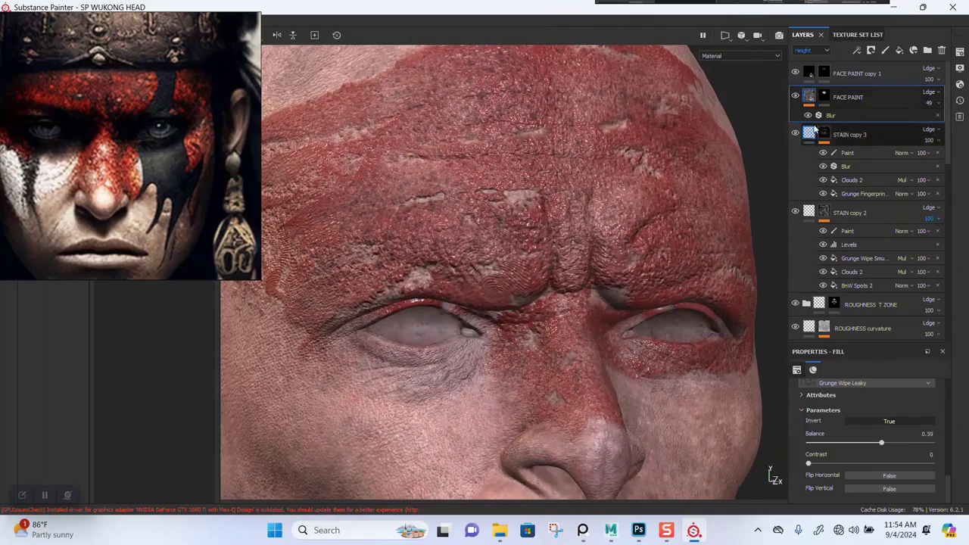
- Reduce FACE PAINT's height opacity to 22 and check the relief on the whole head
{"action": "left_click", "coordinate": [935, 105]}
{"action": "left_click_drag", "start_coordinate": [942, 121], "coordinate": [934, 123]}
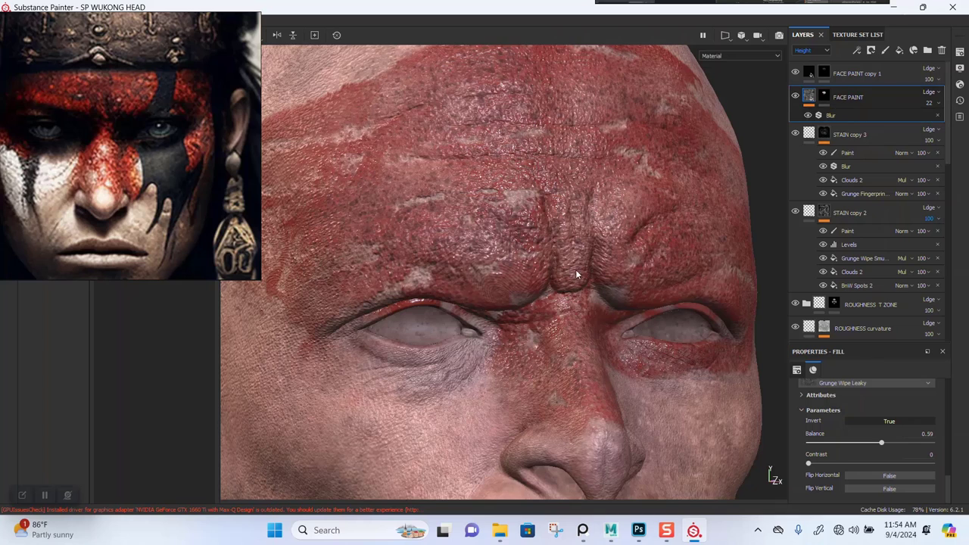
{"action": "scroll", "coordinate": [523, 236], "scroll_direction": "down", "scroll_amount": 6}
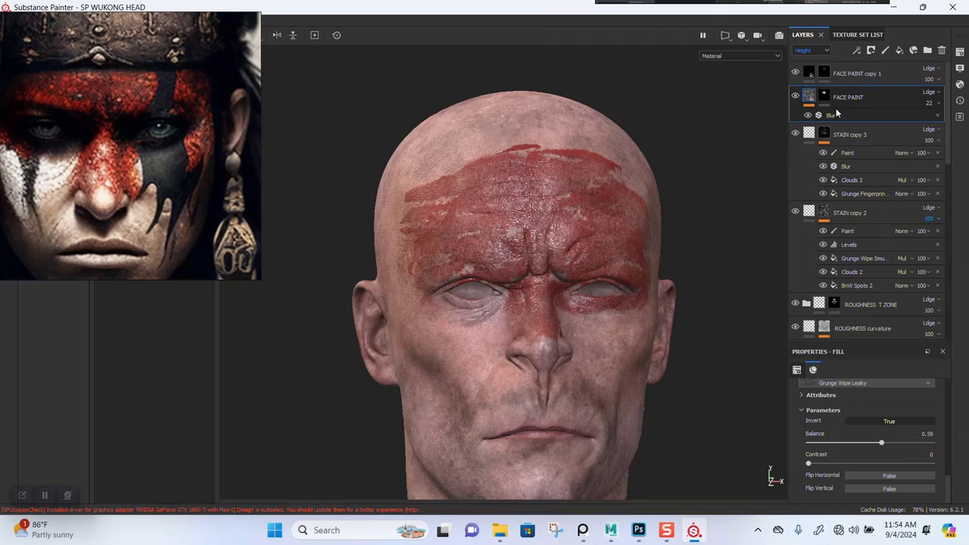
- Duplicate the FACE PAINT layer, keeping the copy hidden, and rename the original layer to RED FACE PAINT
{"action": "key", "text": "ctrl+d"}
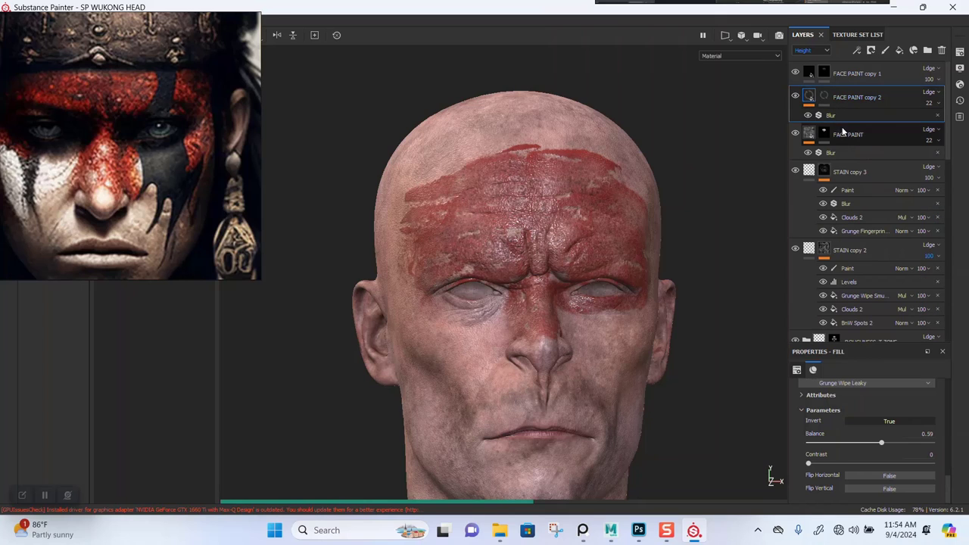
{"action": "double_click", "coordinate": [839, 134]}
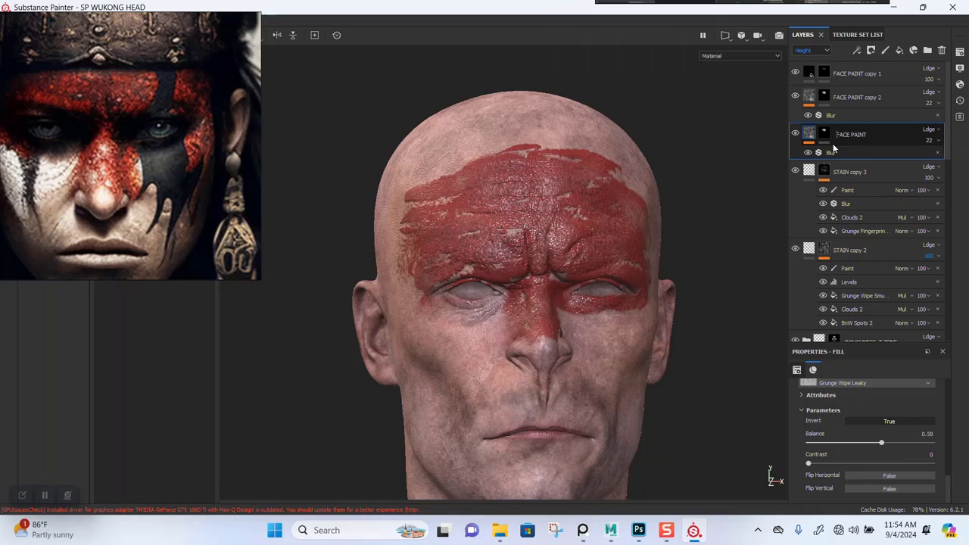
{"action": "type", "text": "RED"}
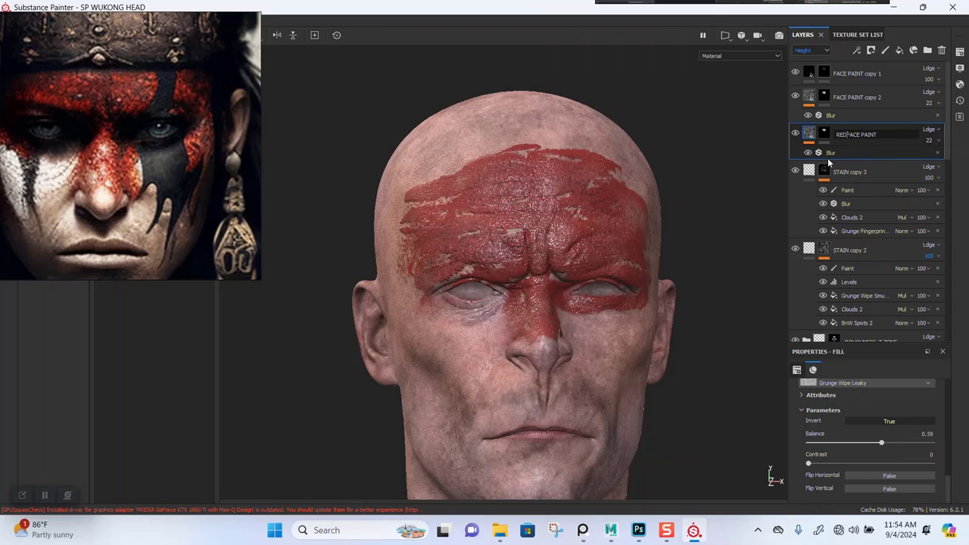
{"action": "key", "text": "Return"}
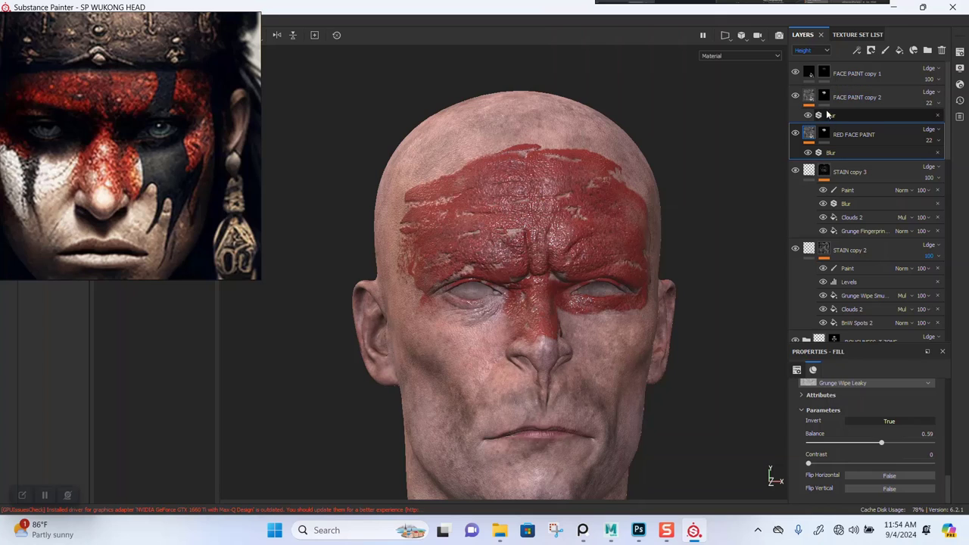
{"action": "left_click", "coordinate": [795, 95]}
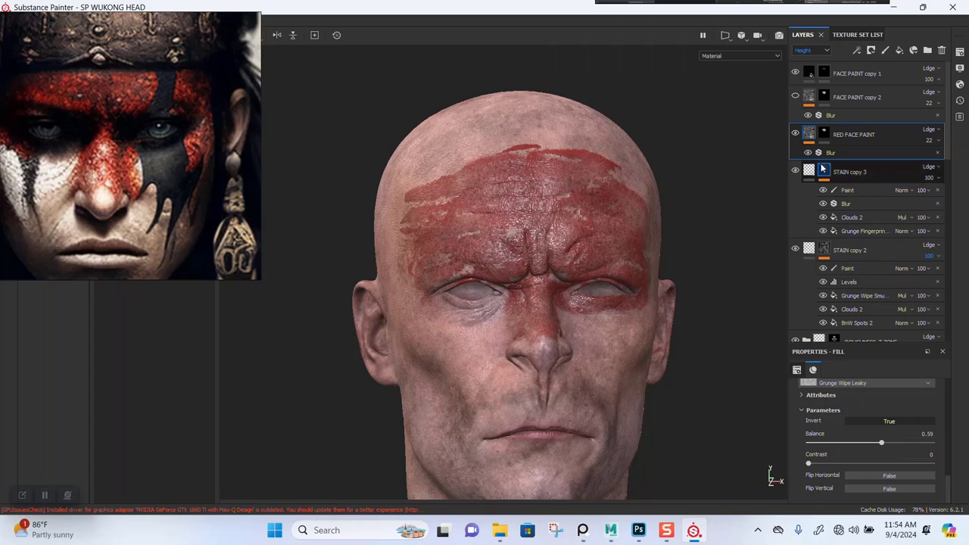
- Set the balance of RED FACE PAINT's roughness texture to 0.46 and inspect the gloss around the brows
{"action": "scroll", "coordinate": [877, 437], "scroll_direction": "up", "scroll_amount": 3}
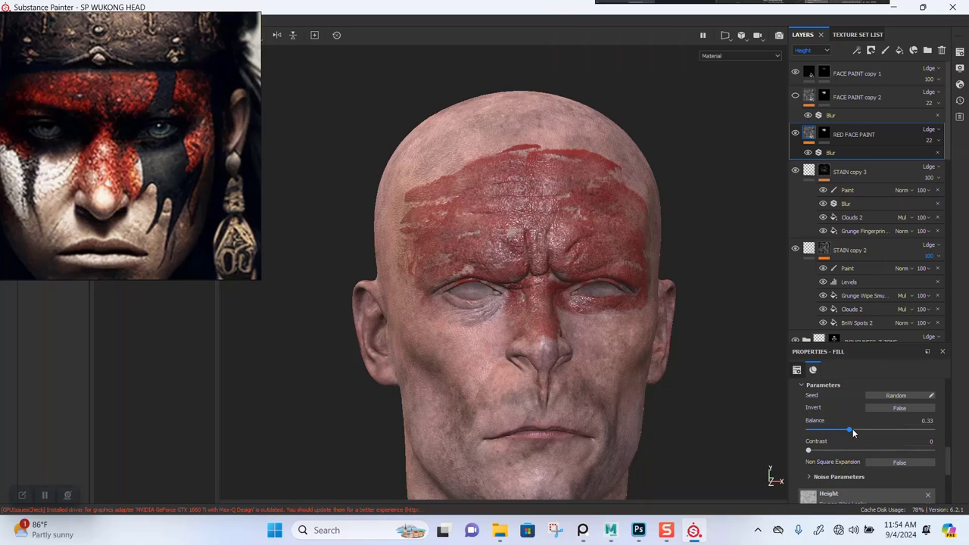
{"action": "left_click_drag", "start_coordinate": [854, 432], "coordinate": [886, 431]}
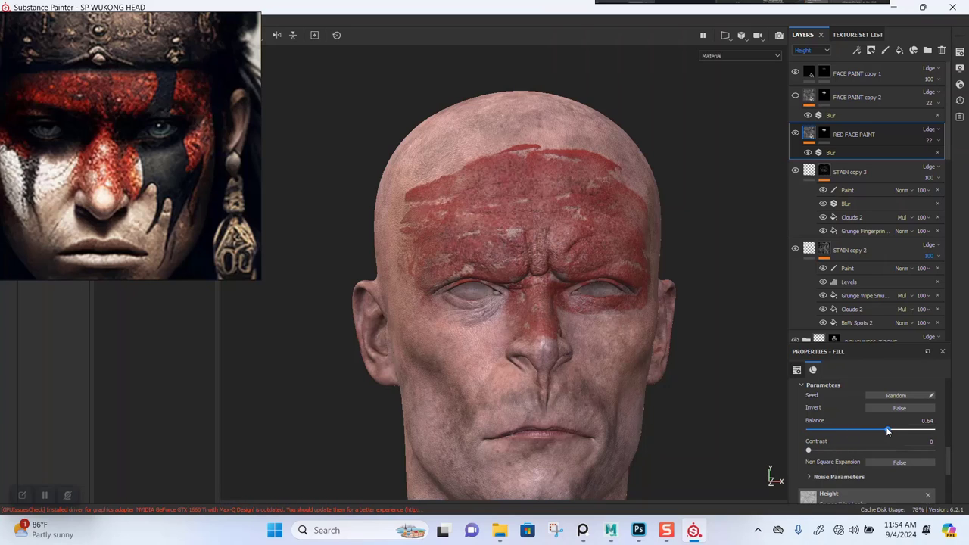
{"action": "left_click_drag", "start_coordinate": [882, 430], "coordinate": [864, 430]}
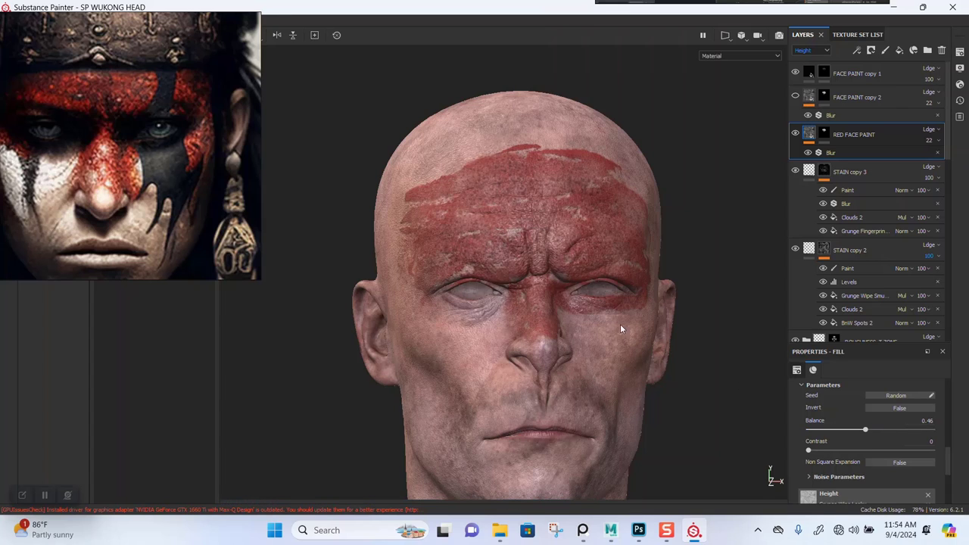
{"action": "scroll", "coordinate": [621, 324], "scroll_direction": "up", "scroll_amount": 10}
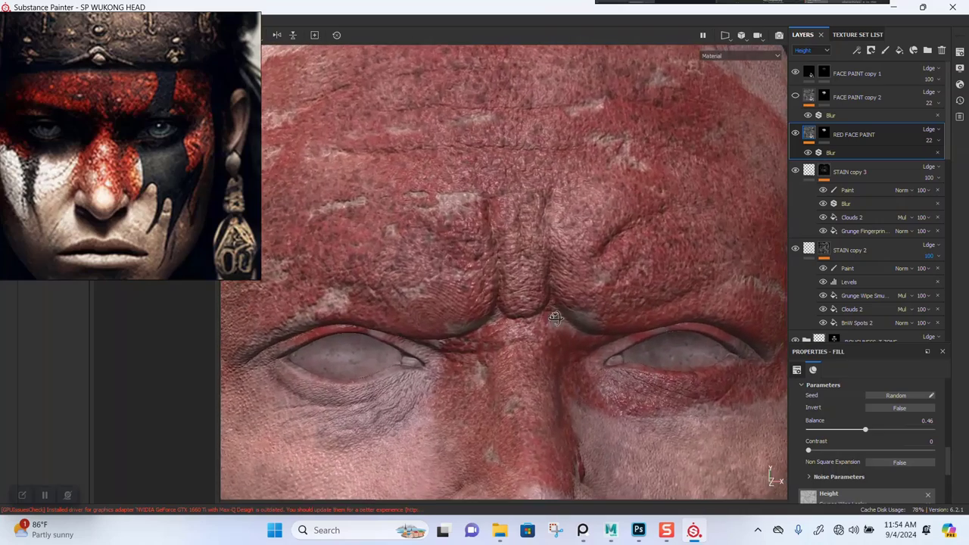
{"action": "left_click_drag", "start_coordinate": [556, 318], "coordinate": [604, 321], "text": "alt"}
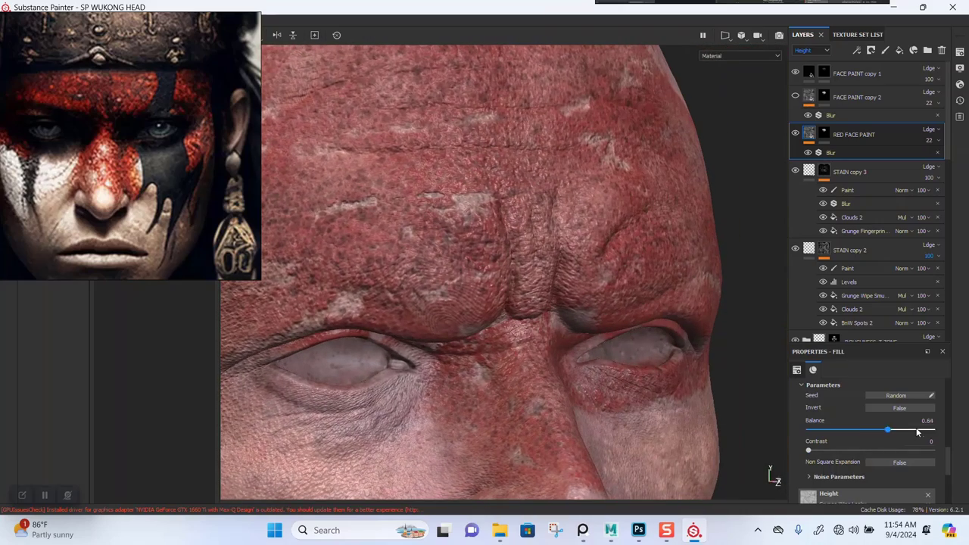
- Raise the roughness texture's balance to 0.88 and compare the paint's gloss up close and from a distance
{"action": "left_click_drag", "start_coordinate": [917, 431], "coordinate": [916, 431]}
{"action": "scroll", "coordinate": [518, 291], "scroll_direction": "down", "scroll_amount": 2}
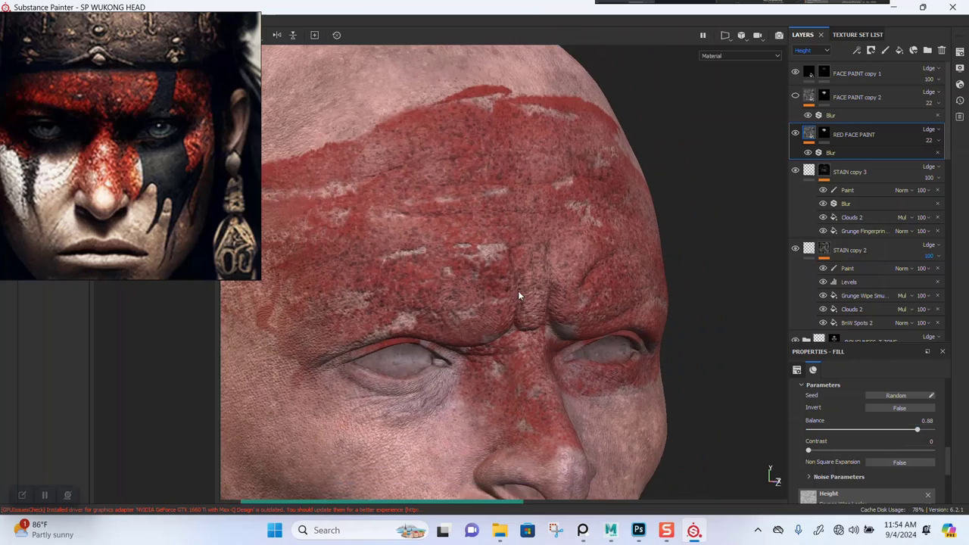
{"action": "scroll", "coordinate": [516, 298], "scroll_direction": "down", "scroll_amount": 6}
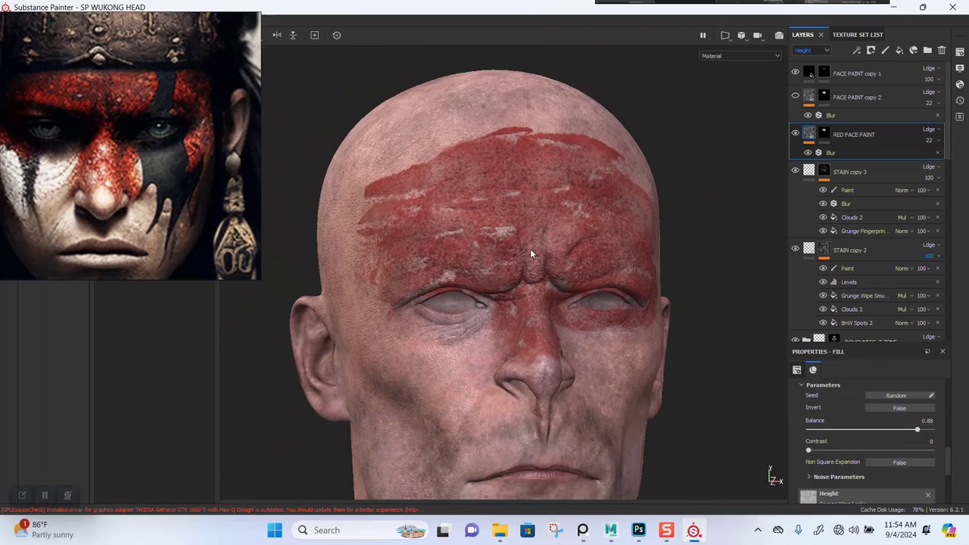
{"action": "scroll", "coordinate": [633, 296], "scroll_direction": "up", "scroll_amount": 2}
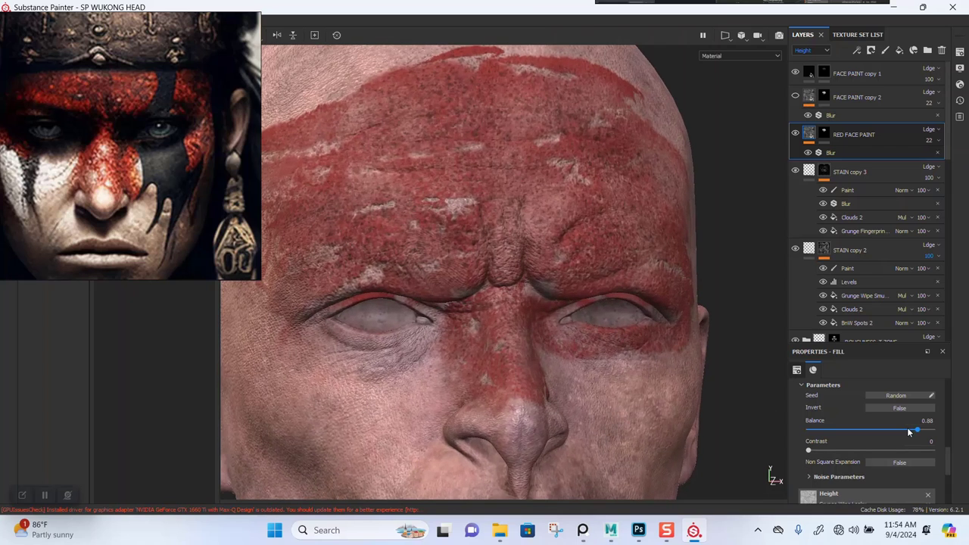
- Set the roughness texture's balance to 0.42 and check the paint's gloss under rotated environment lighting
{"action": "left_click_drag", "start_coordinate": [907, 427], "coordinate": [861, 433]}
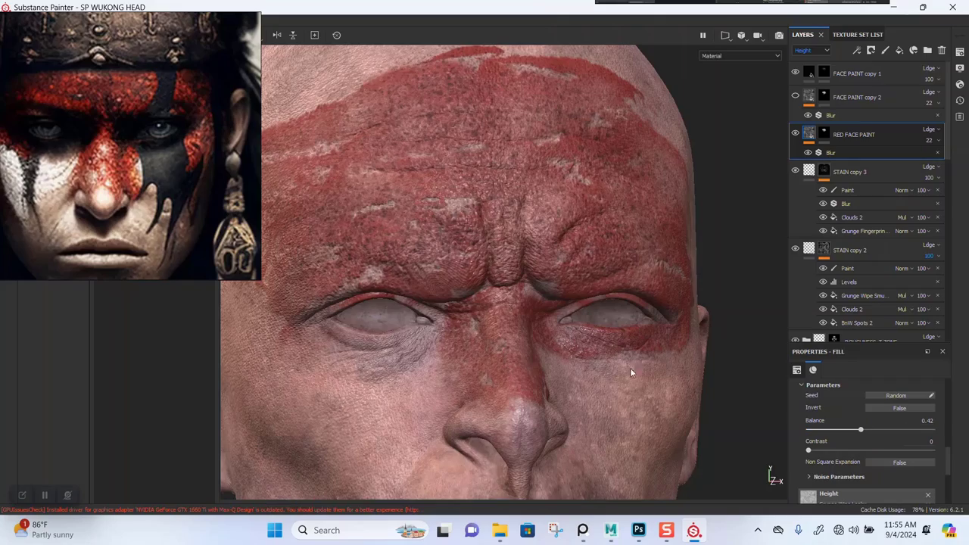
{"action": "left_click_drag", "start_coordinate": [531, 323], "coordinate": [509, 321], "text": "alt"}
{"action": "right_click_drag", "start_coordinate": [570, 315], "coordinate": [537, 313], "text": "shift"}
{"action": "right_click_drag", "start_coordinate": [542, 315], "coordinate": [592, 334], "text": "shift"}
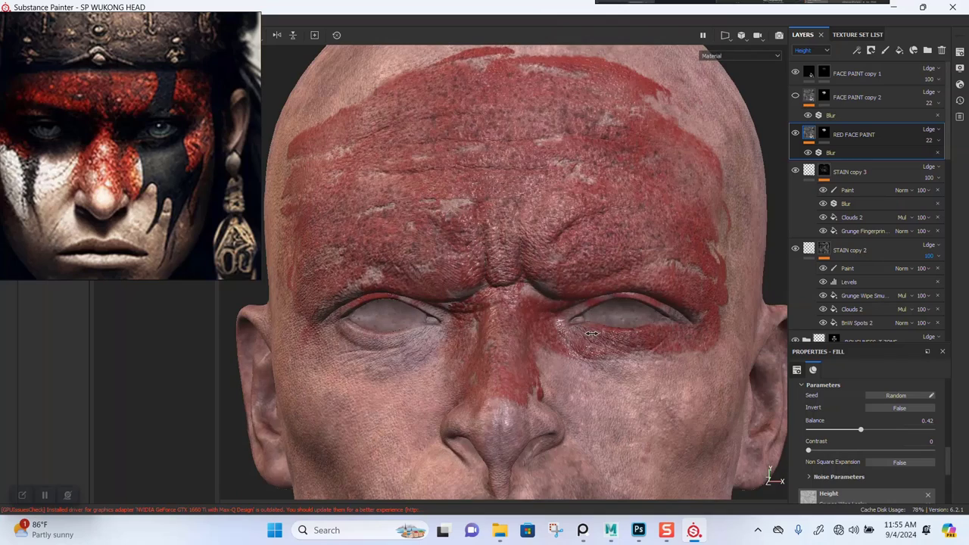
- Delete the hidden FACE PAINT copy 2 layer and save the project
{"action": "left_click", "coordinate": [871, 99]}
{"action": "key", "text": "Delete"}
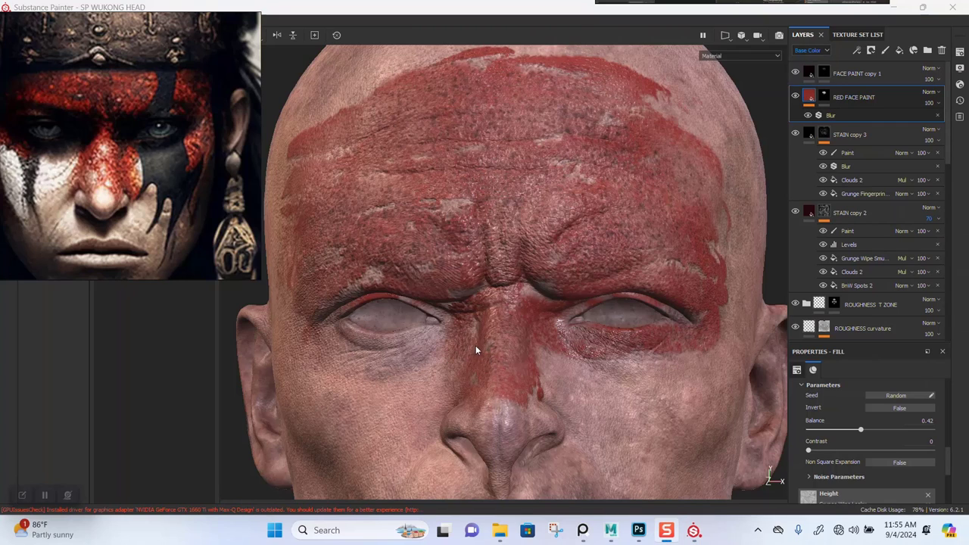
{"action": "right_click_drag", "start_coordinate": [506, 367], "coordinate": [474, 299], "text": "alt"}
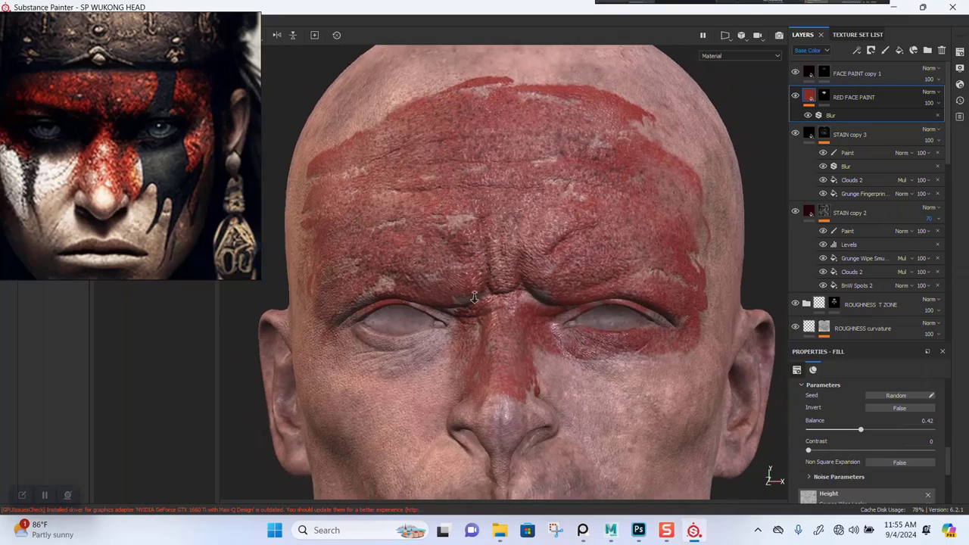
{"action": "mouse_move", "coordinate": [474, 298]}
{"action": "left_mouse_down", "text": "alt"}
{"action": "mouse_move", "coordinate": [478, 308]}
{"action": "mouse_move", "coordinate": [506, 280]}
{"action": "mouse_move", "coordinate": [491, 332]}
{"action": "mouse_move", "coordinate": [483, 314]}
{"action": "left_mouse_up", "text": "alt"}
{"action": "key", "text": "ctrl+s"}
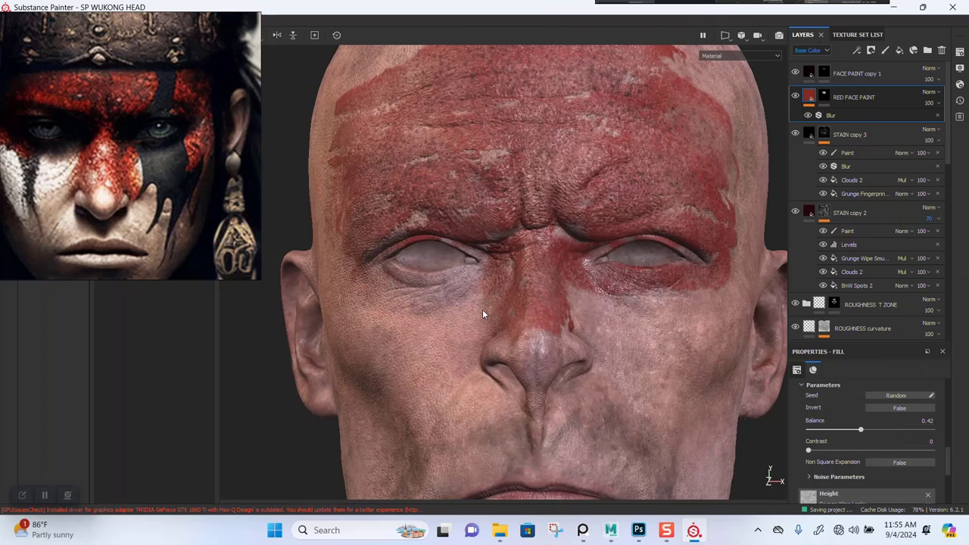